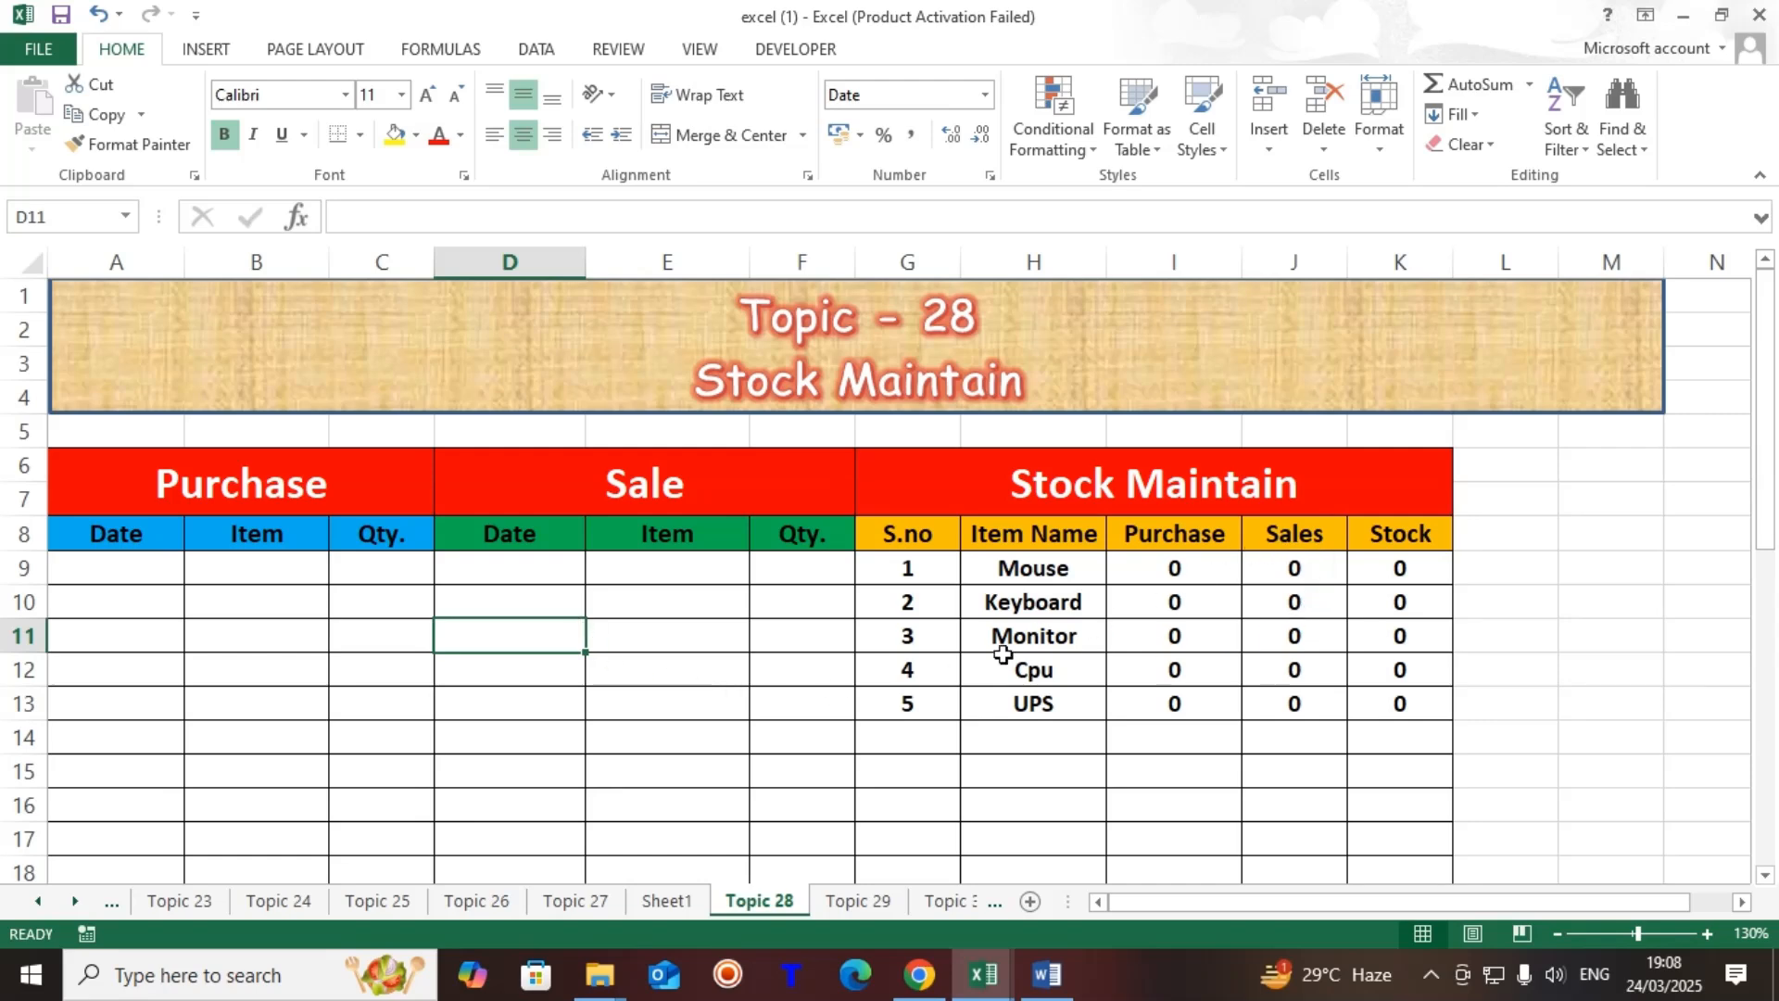
Record the first purchase in row 9 with date 1-1-2025, item mouse and quantity 30
click(109, 568)
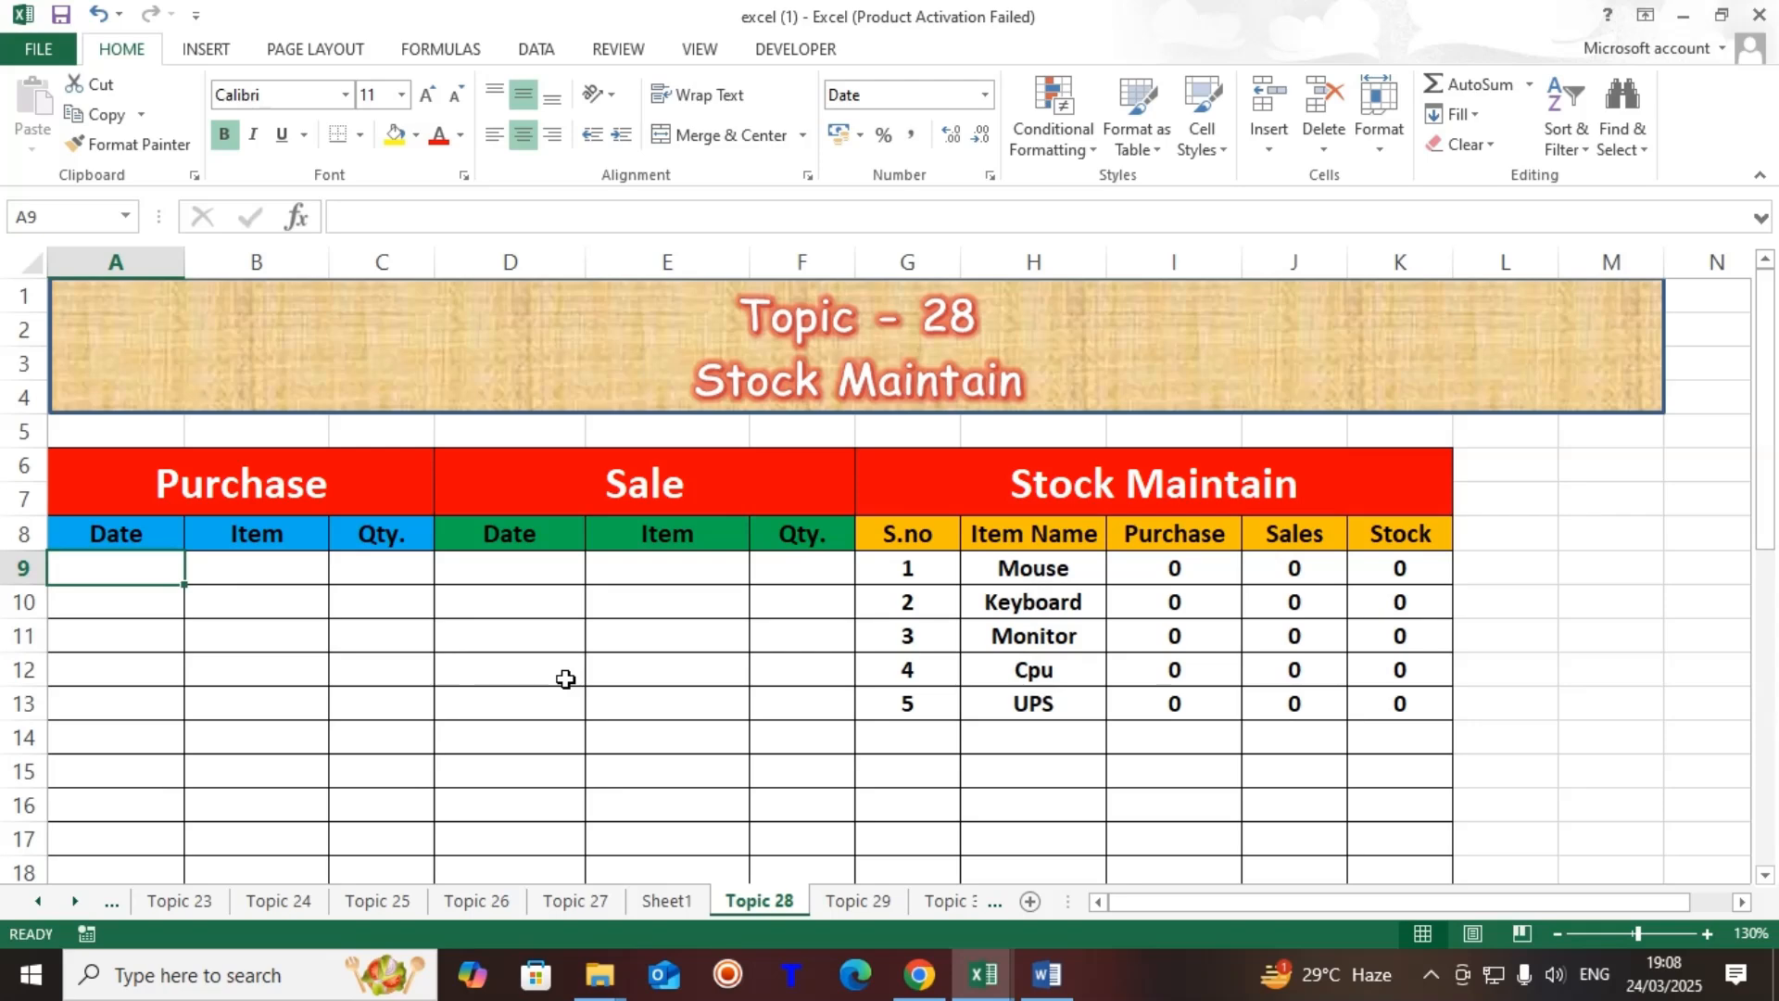
text(1-1-)
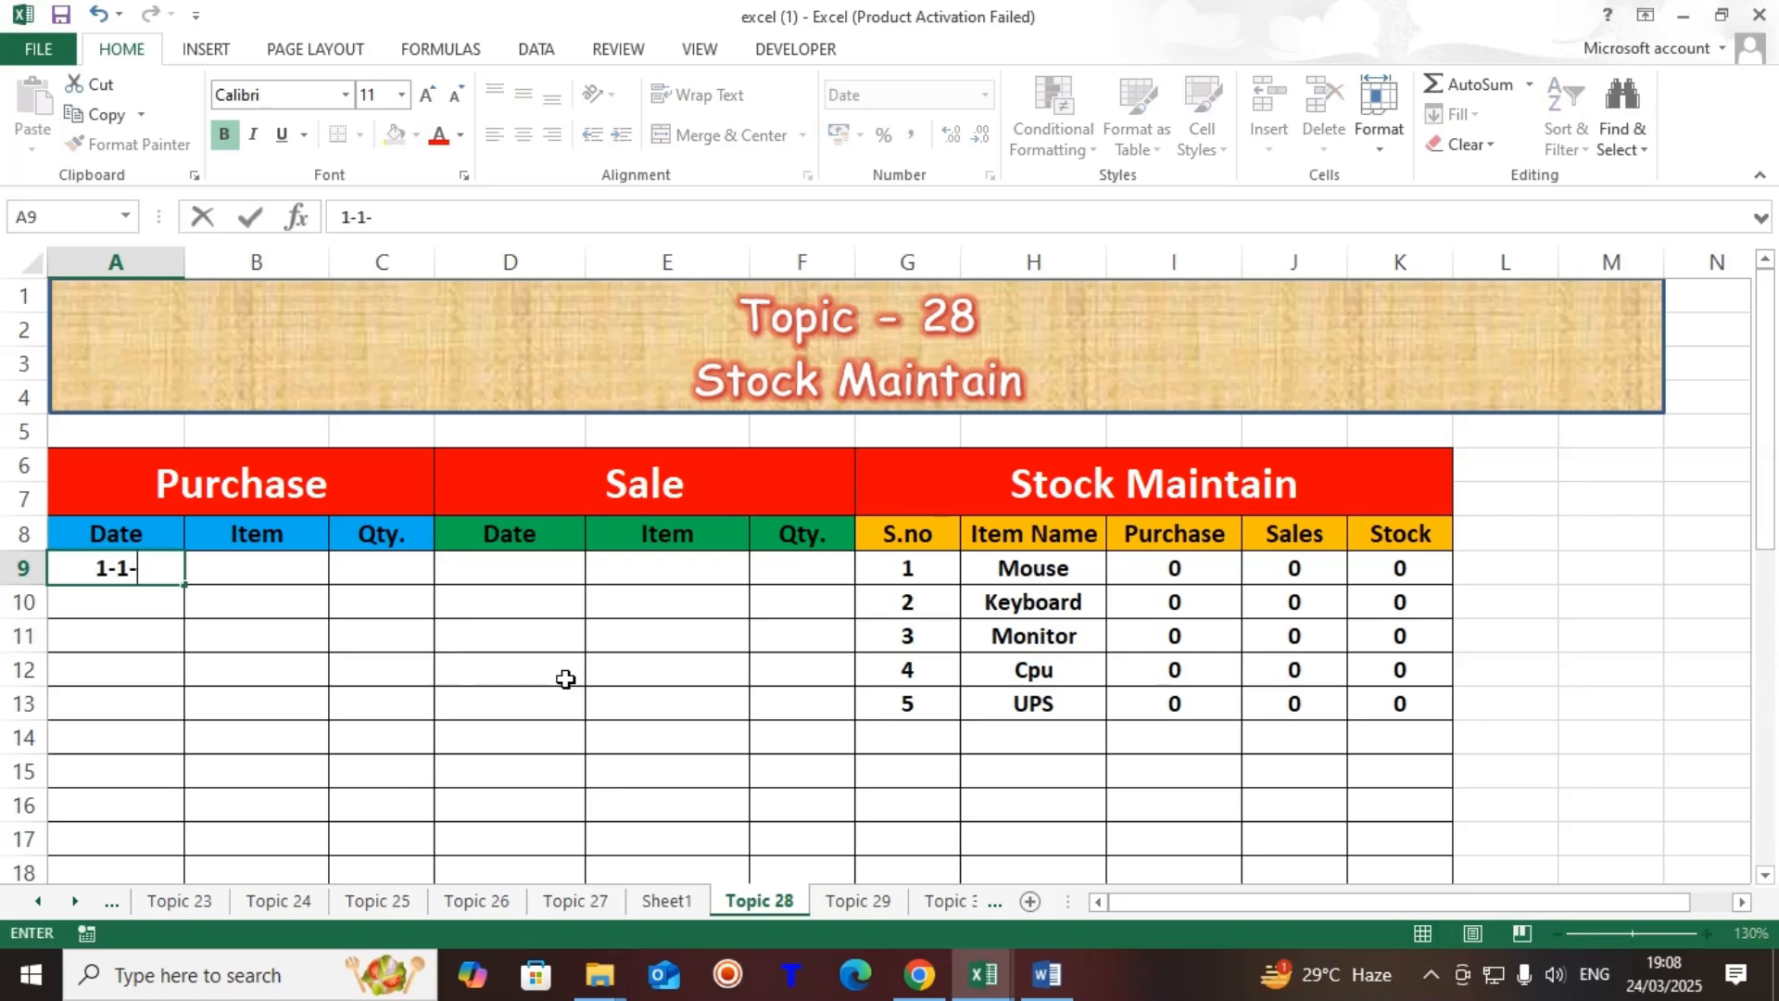
text(2025)
key(Tab)
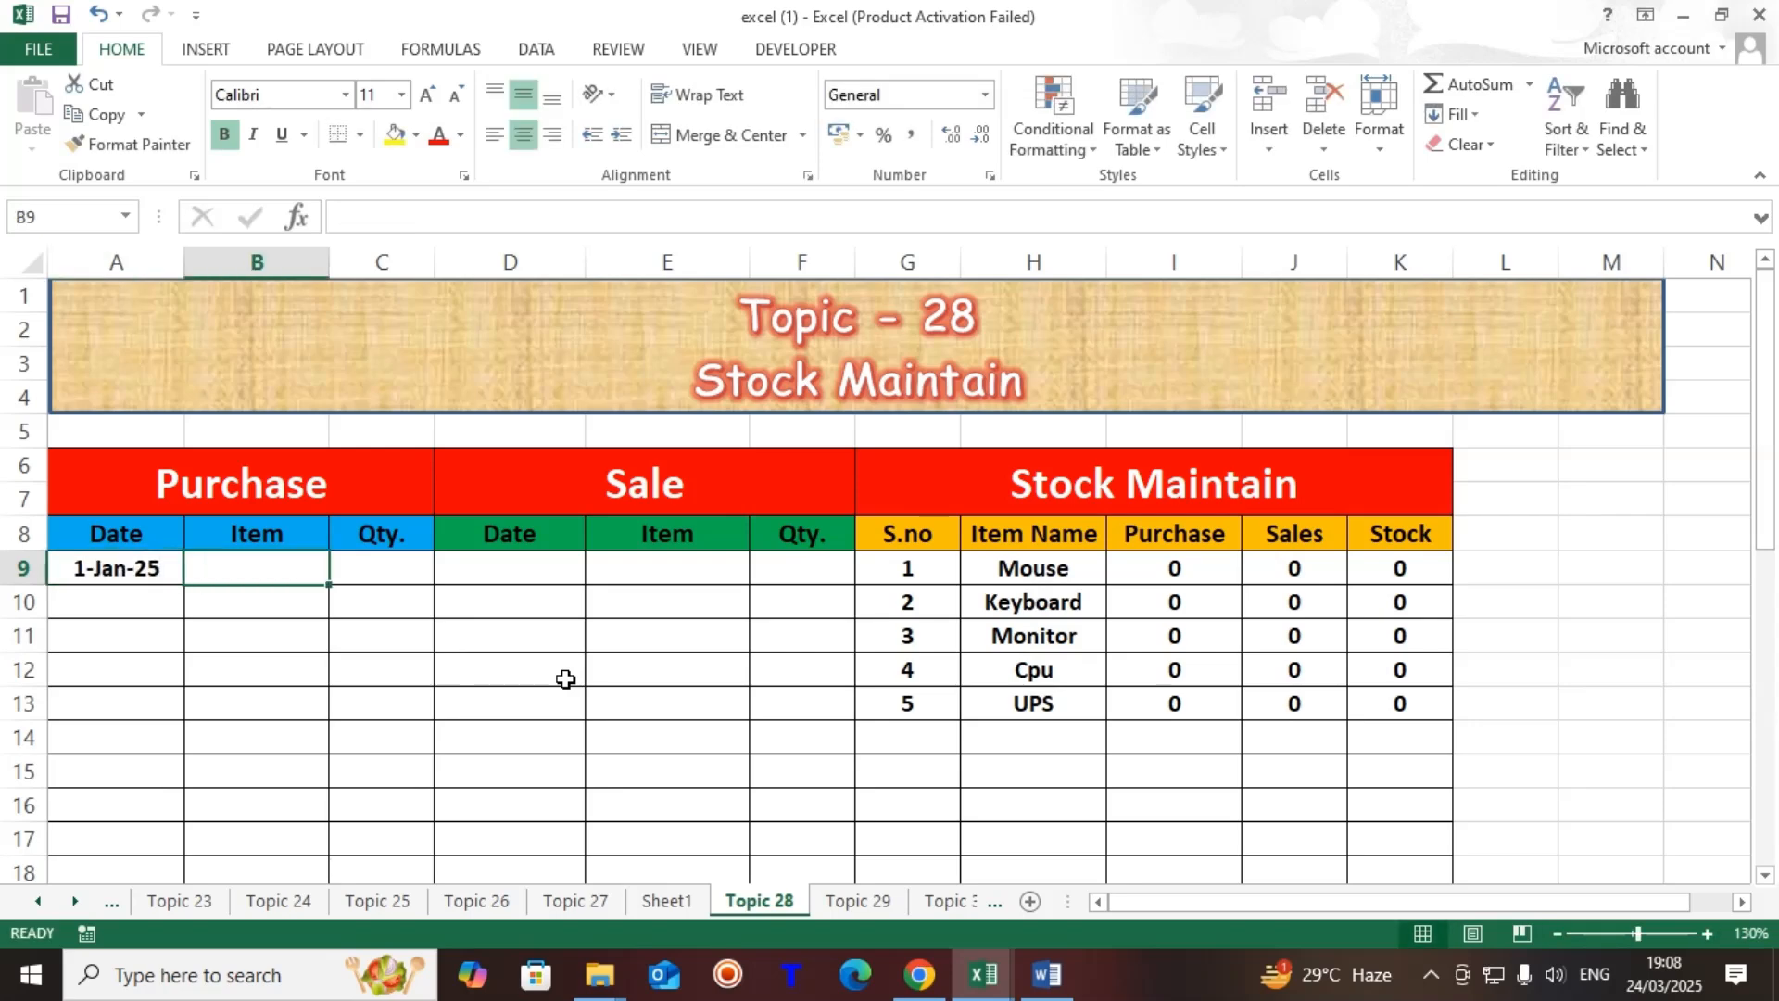
text(mouse)
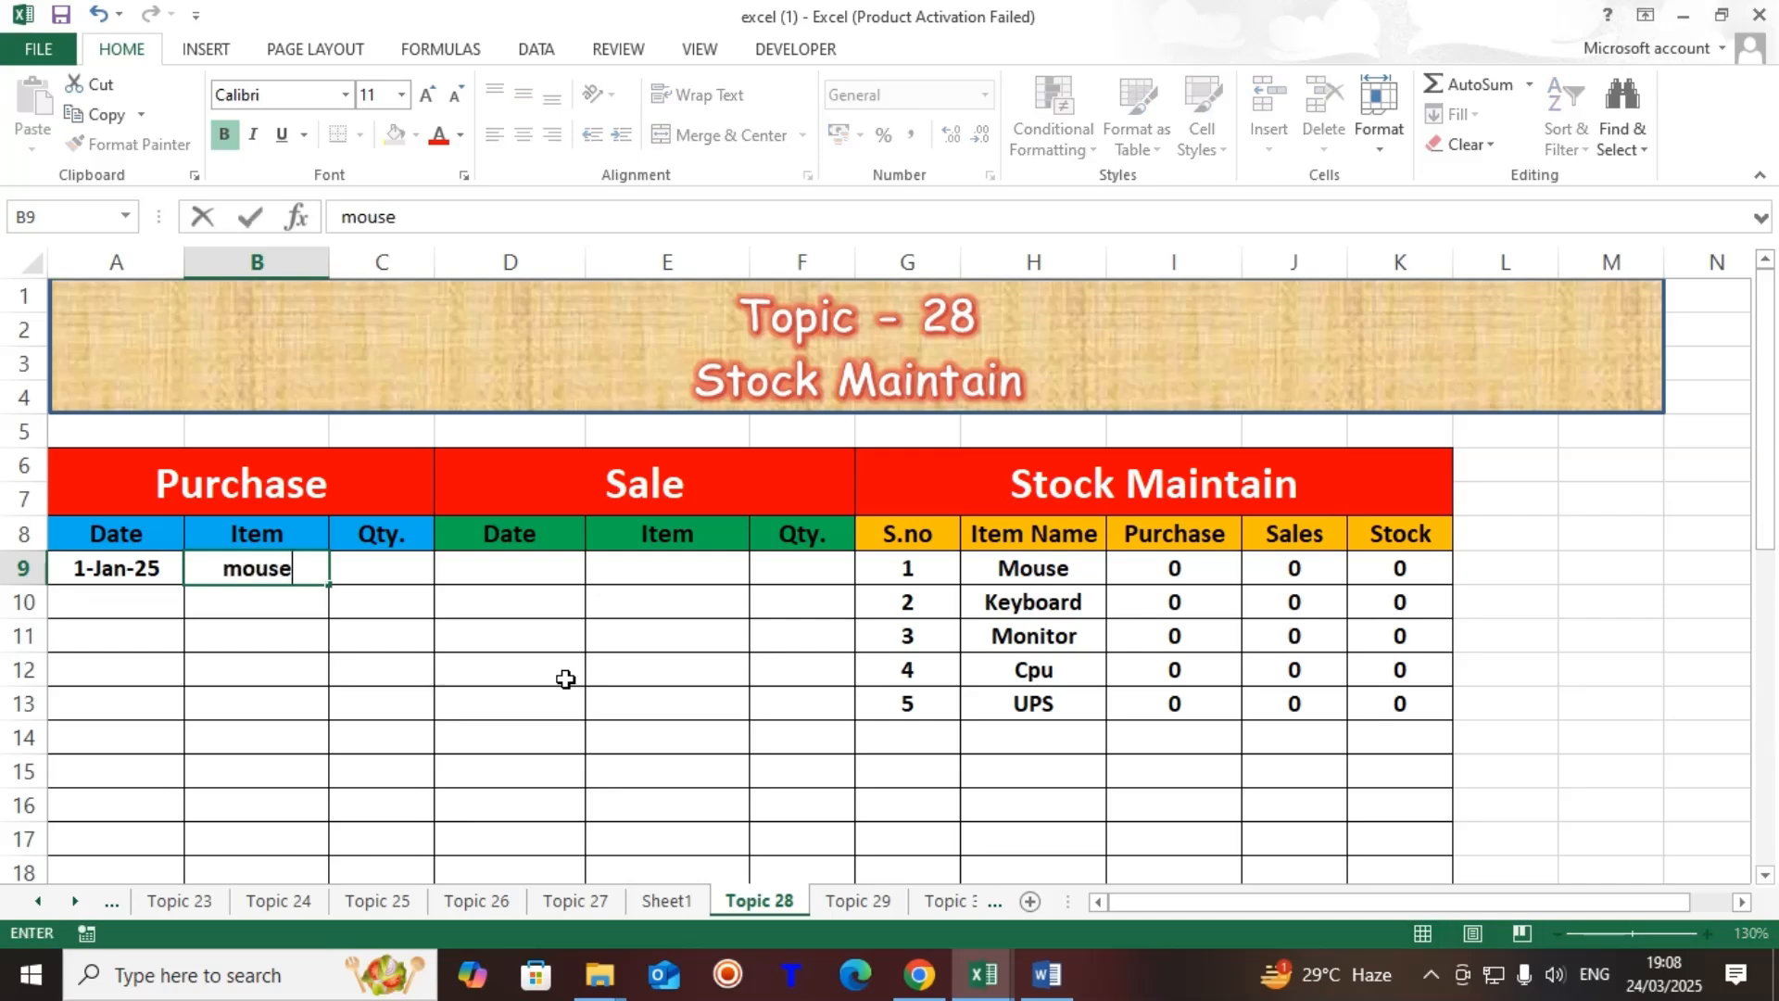
key(Tab)
text(30)
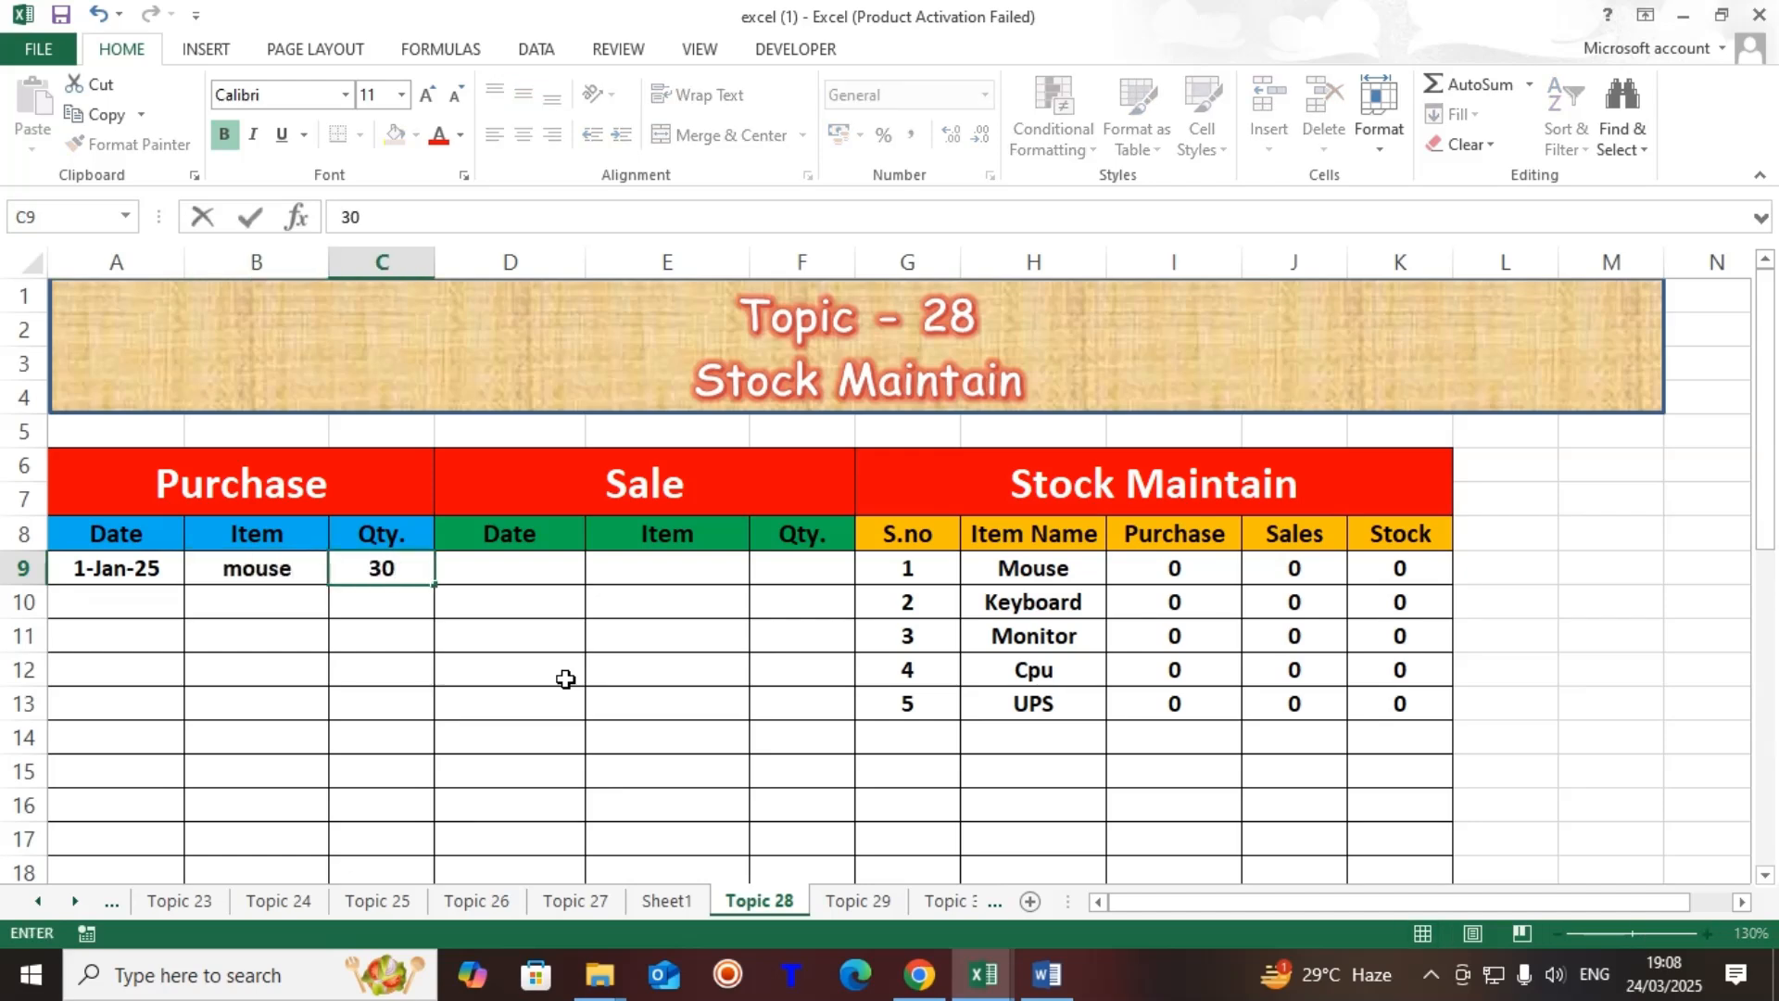
key(Return)
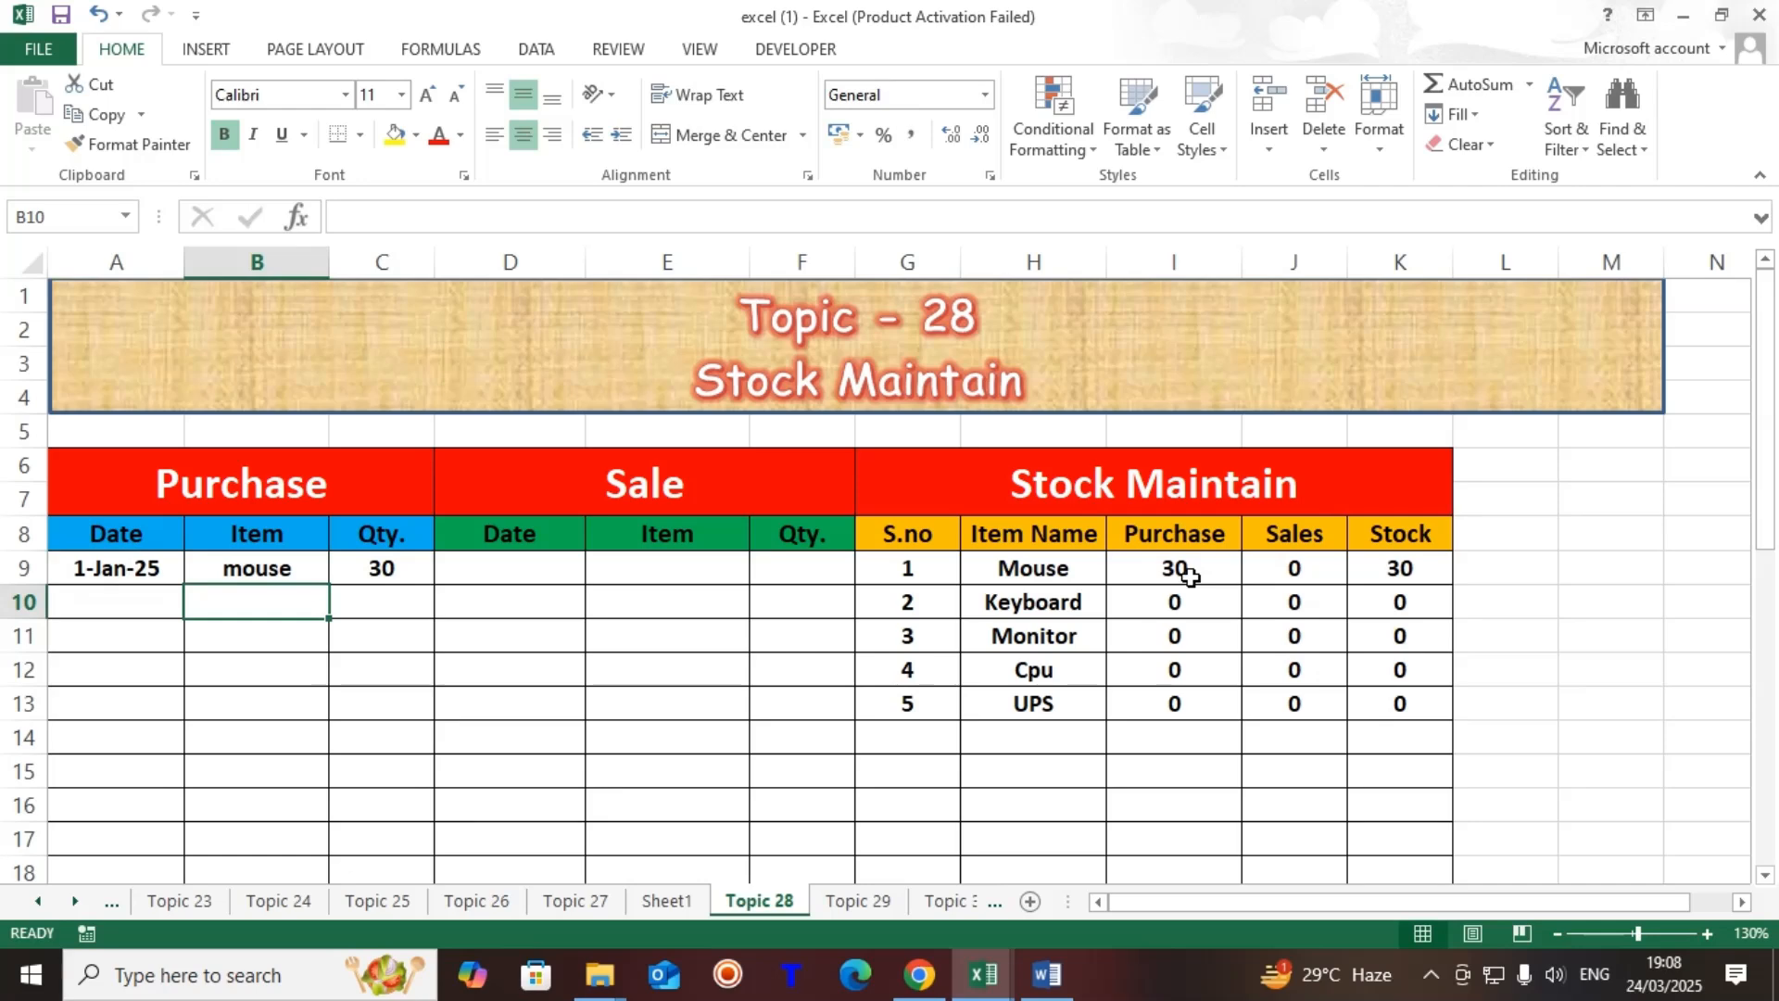
Add a second purchase in row 10 with date 2-1-2025, item keyboard and quantity 50
click(79, 596)
text(2-1-)
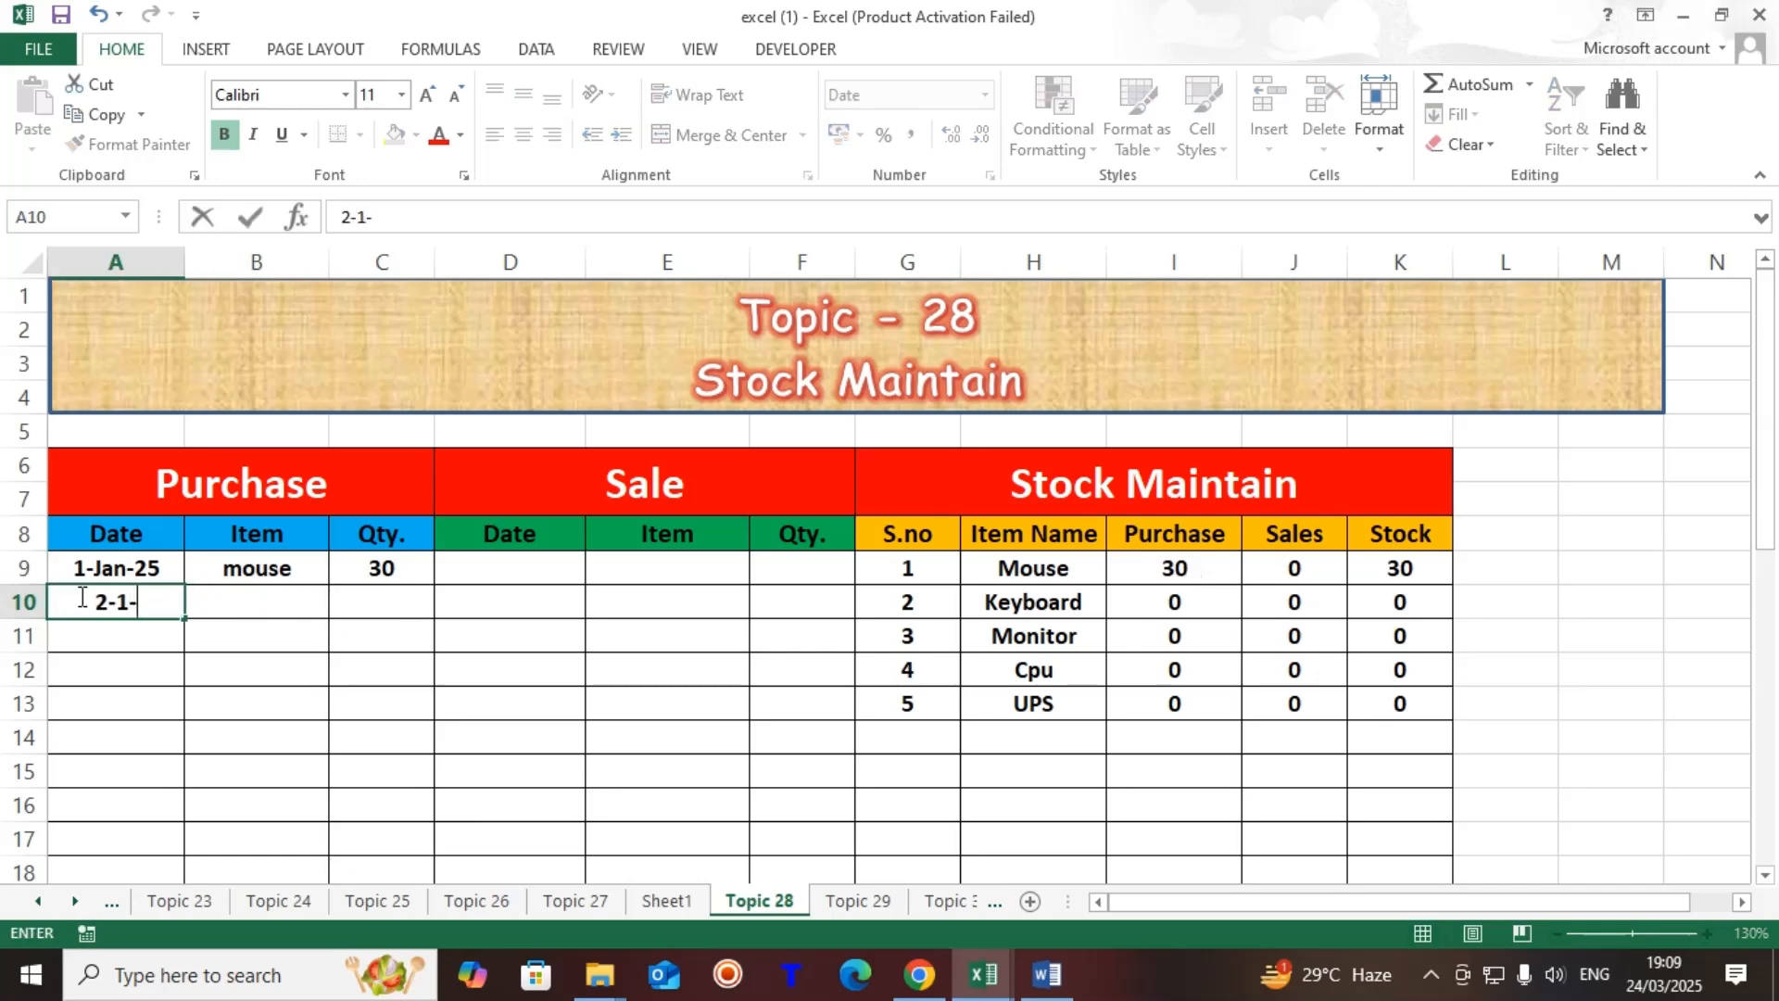
text(2025)
key(Tab)
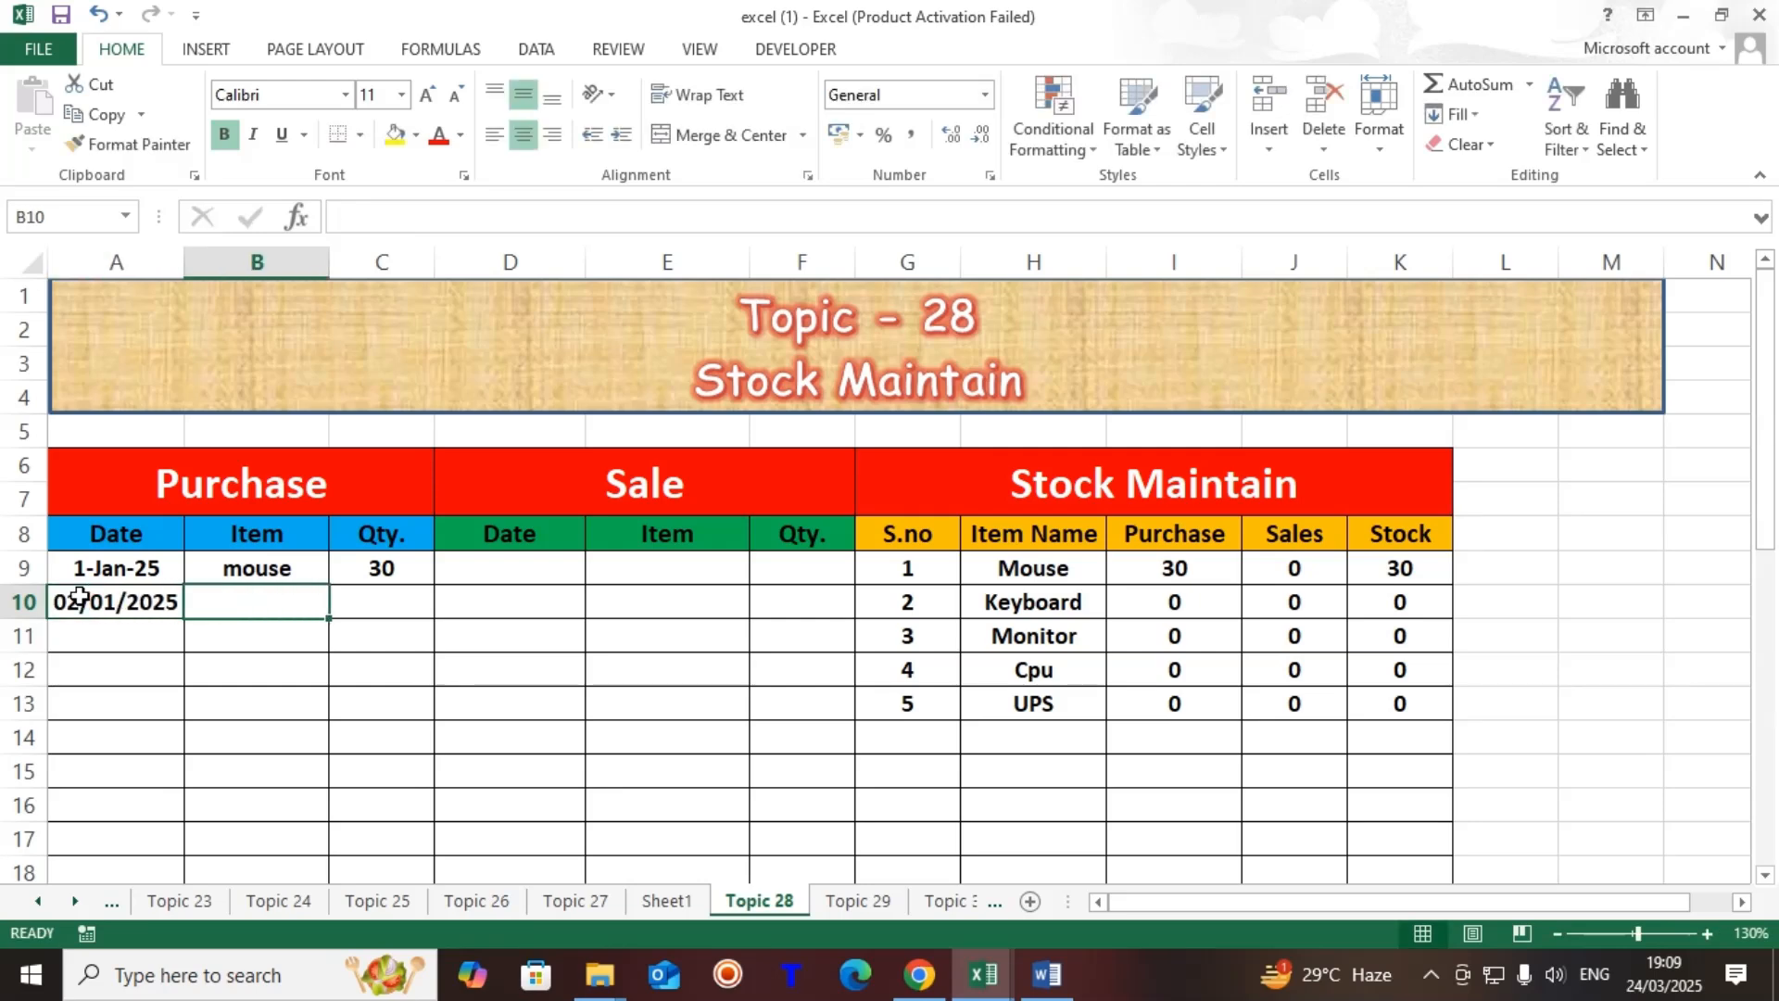
text(keyboard)
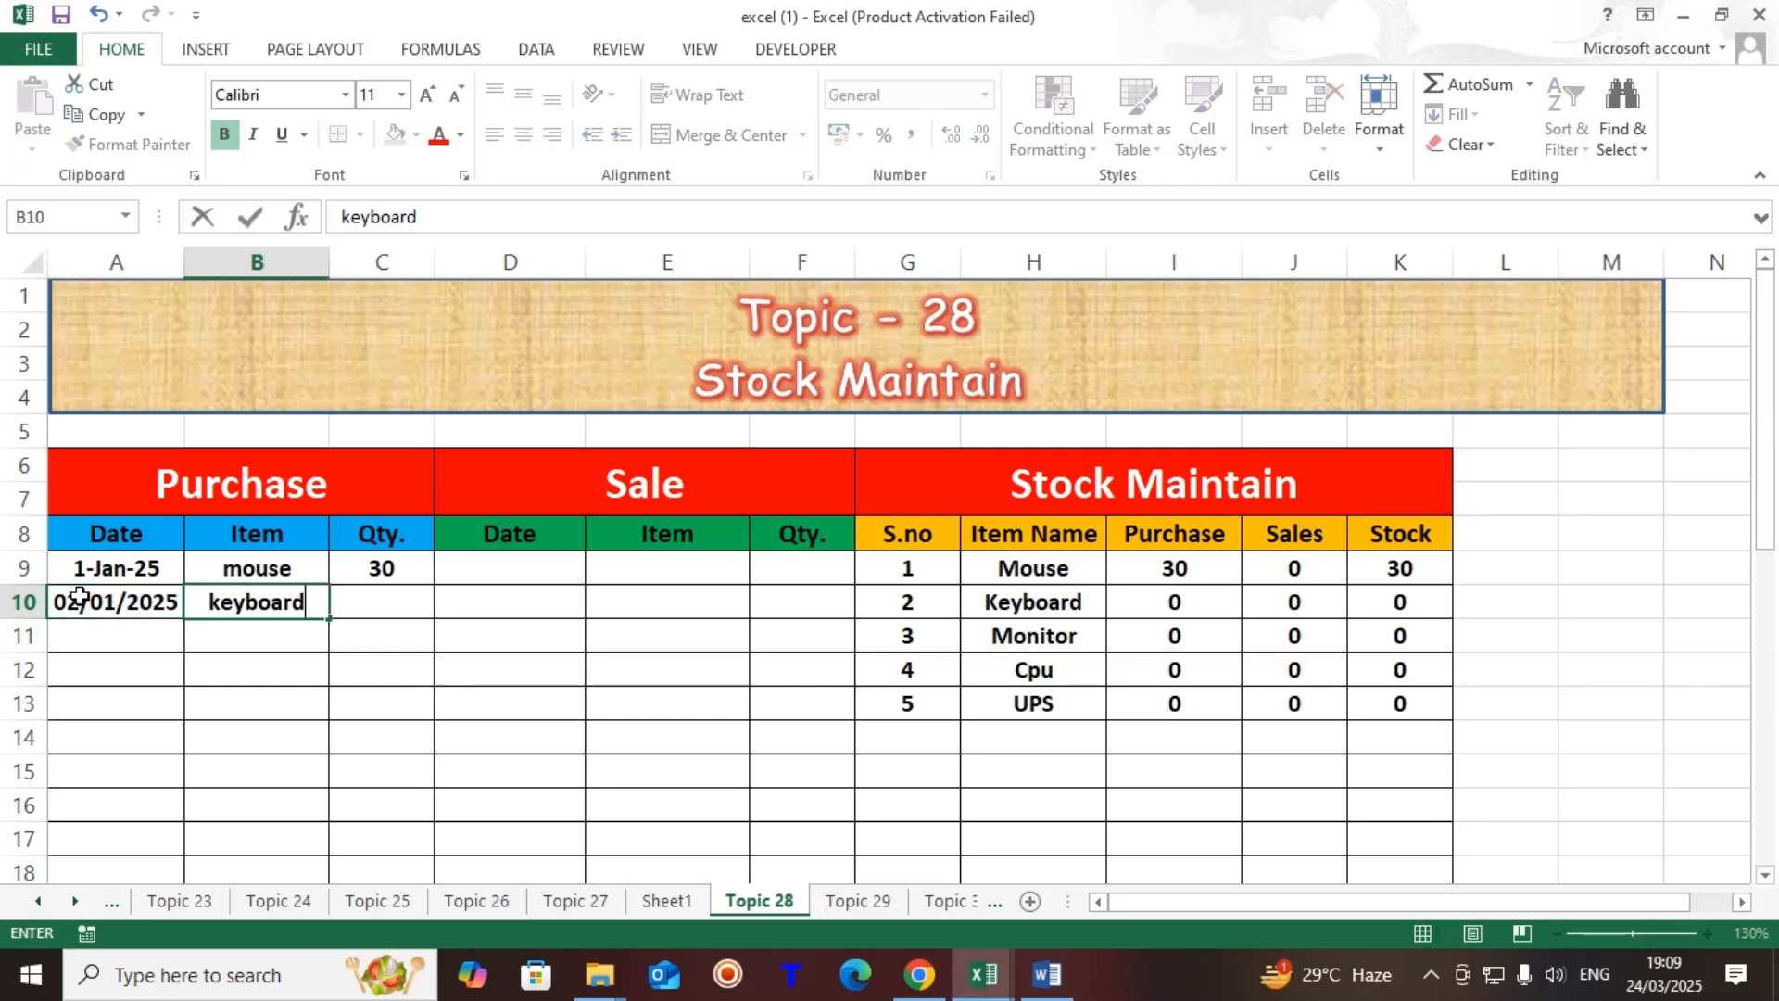
key(Tab)
text(50)
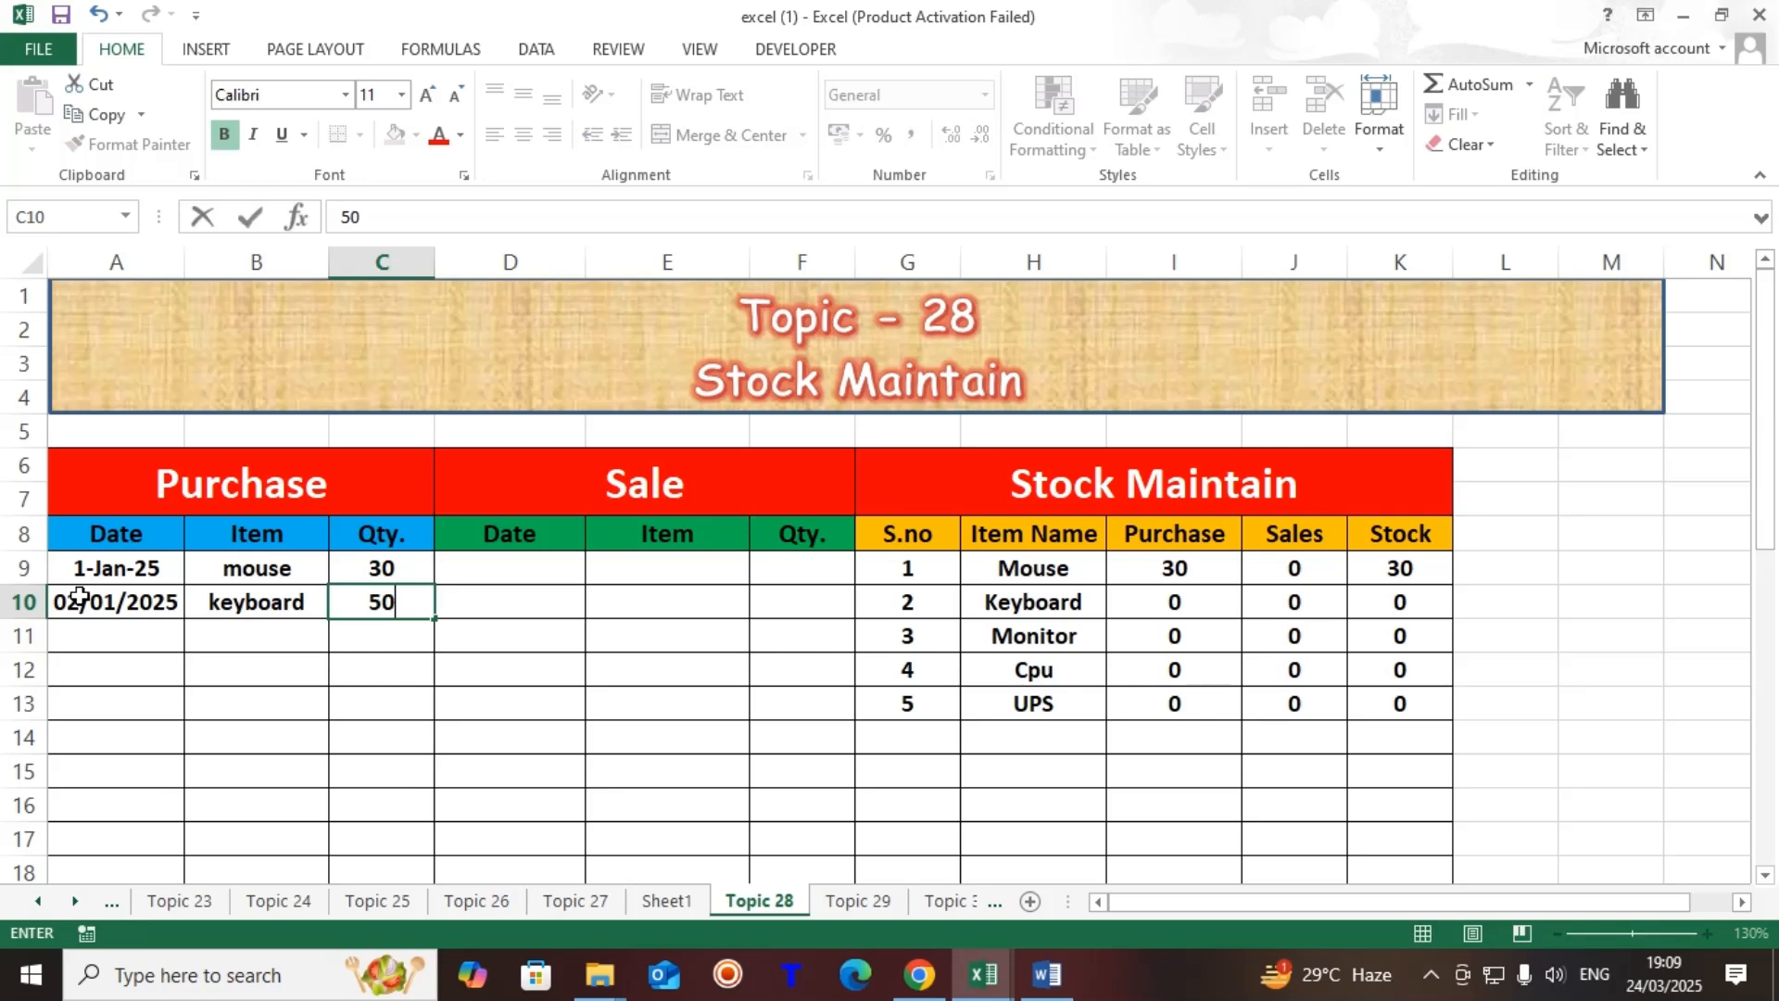
key(Return)
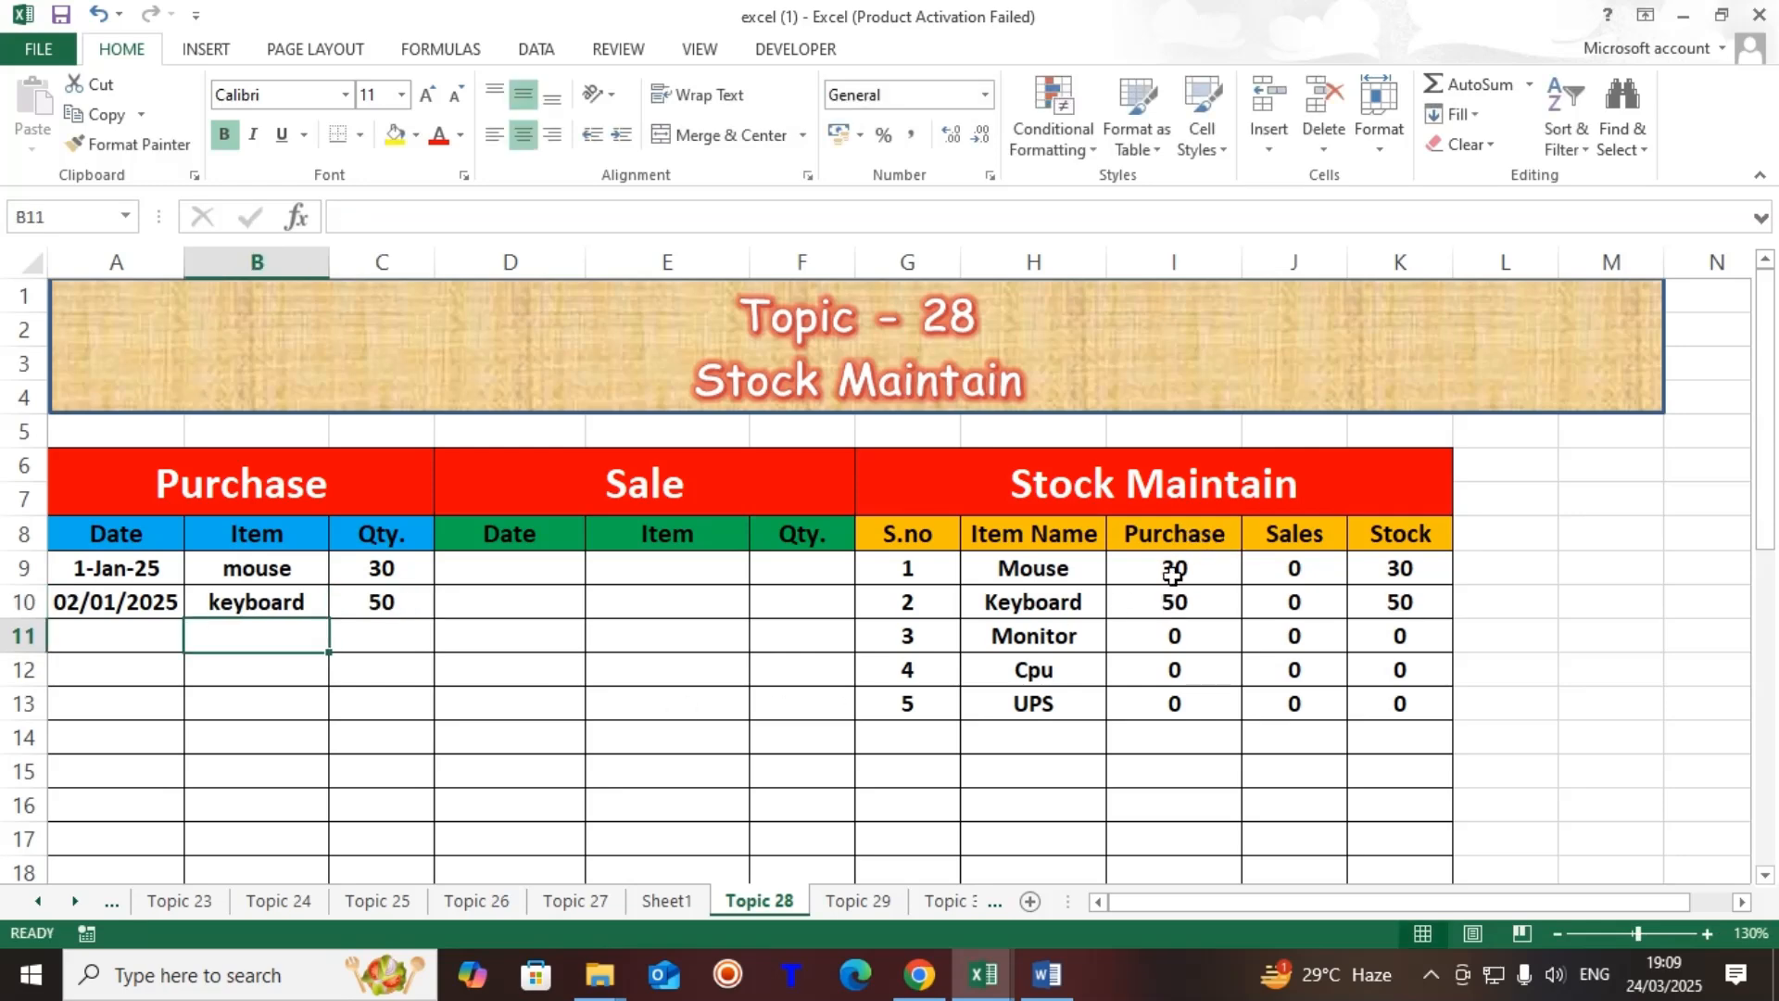
Record the first sale in row 9 with date 2-1-2025, item mouse and quantity 10
click(500, 568)
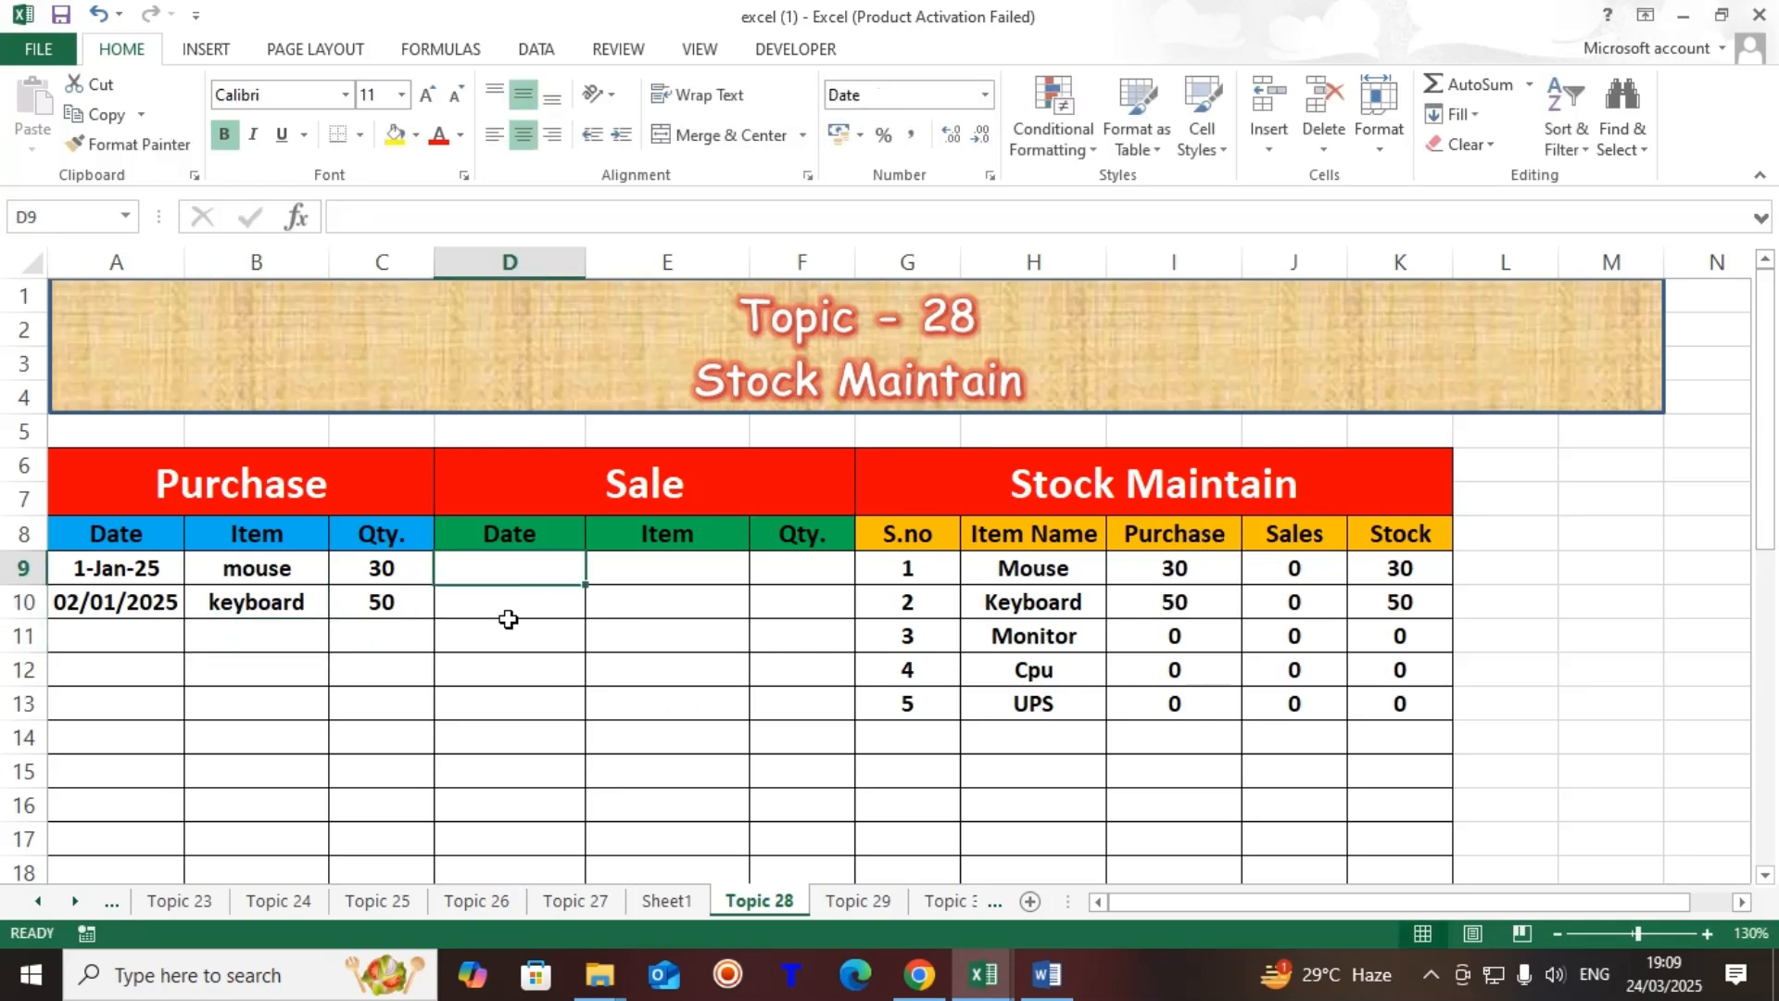
text(2-1)
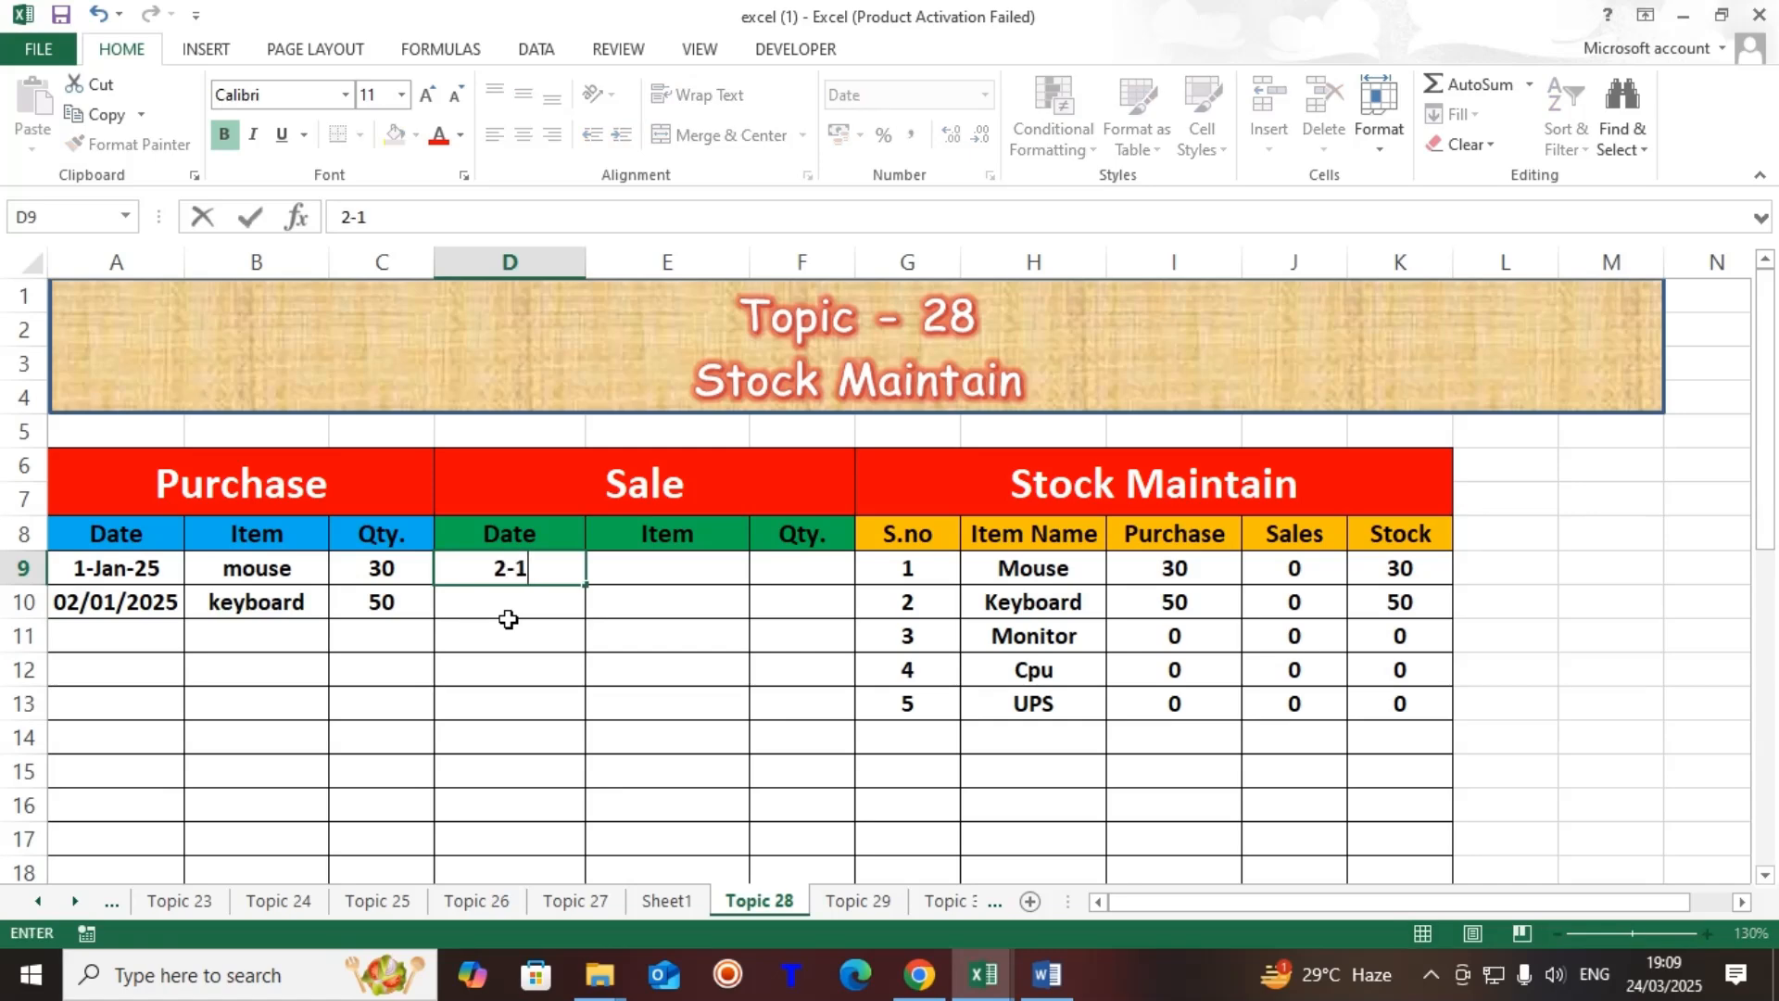
text(-2025)
key(Tab)
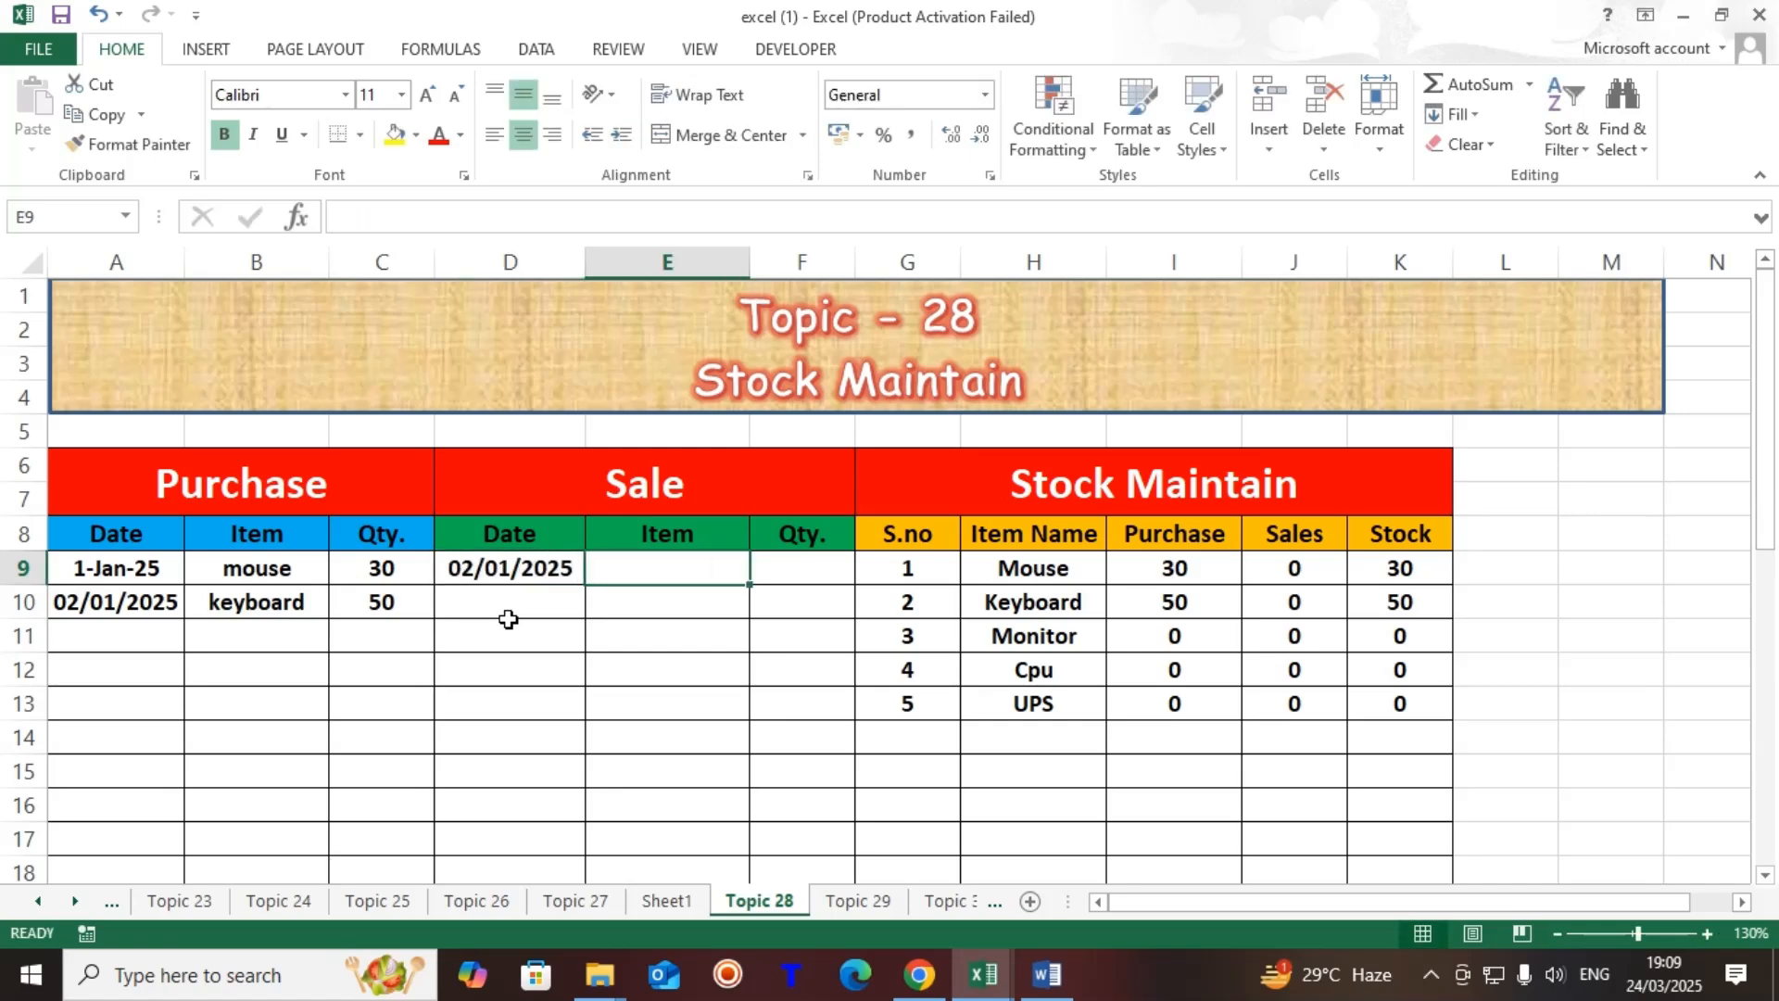
text(mouse)
key(Tab)
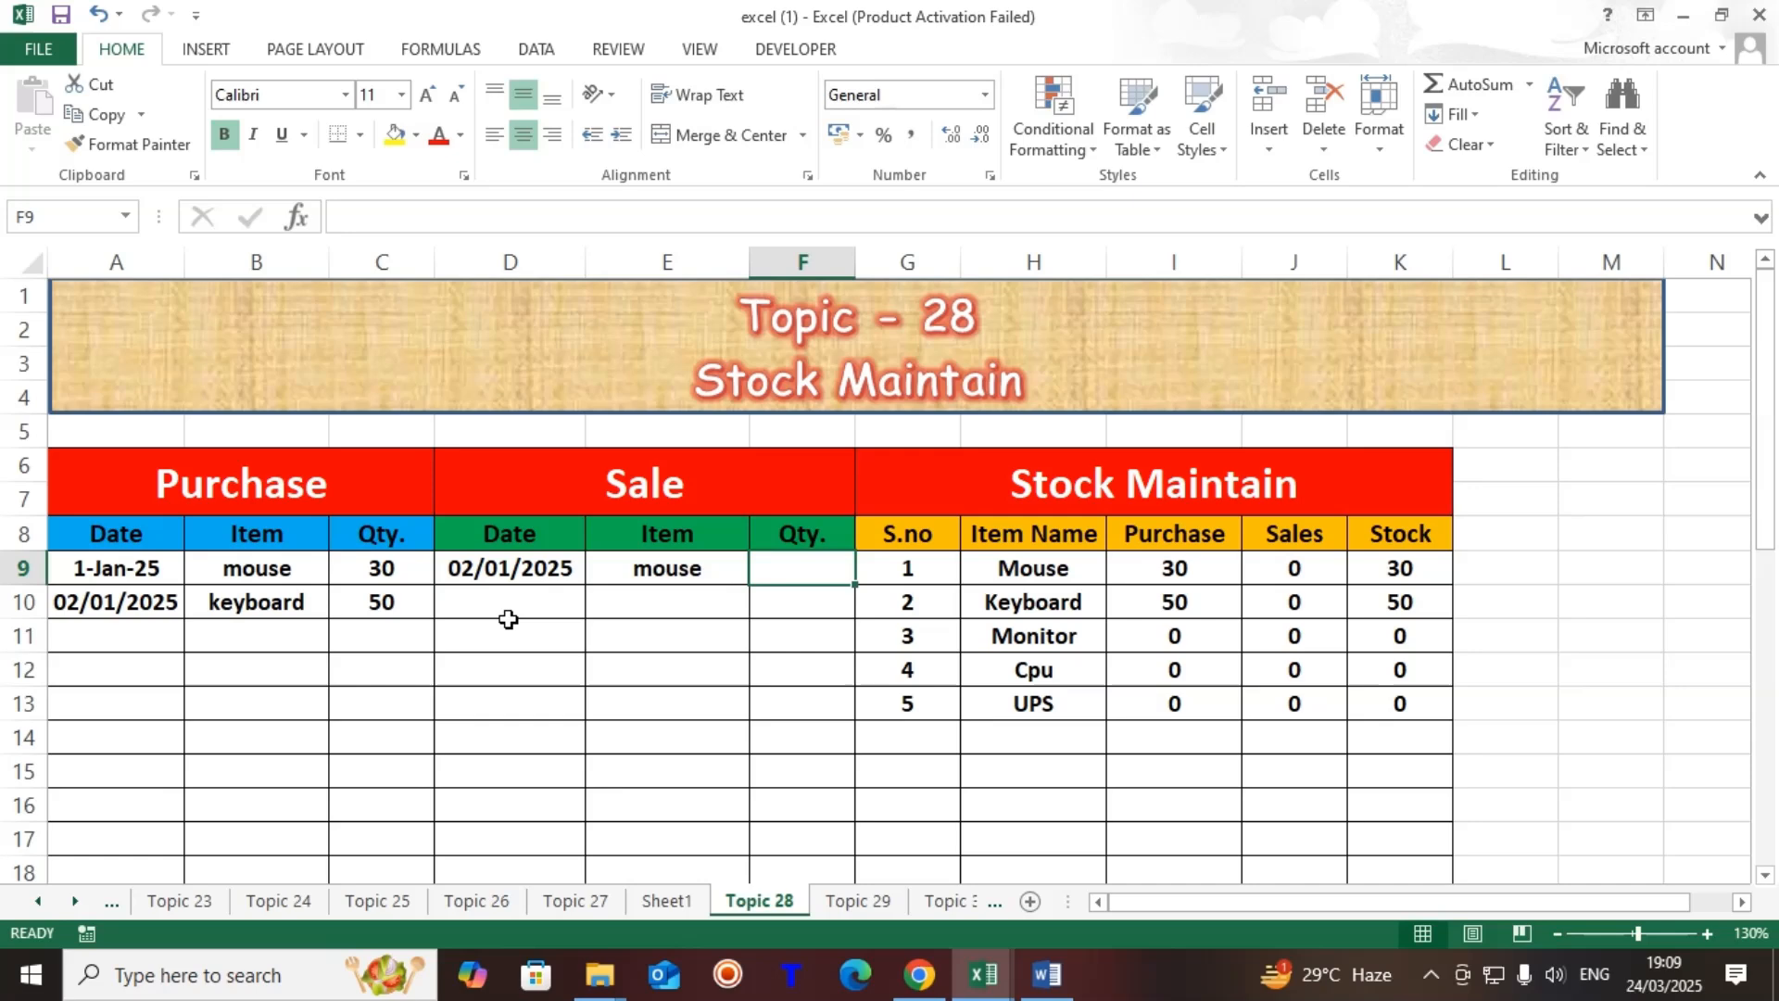
text(10)
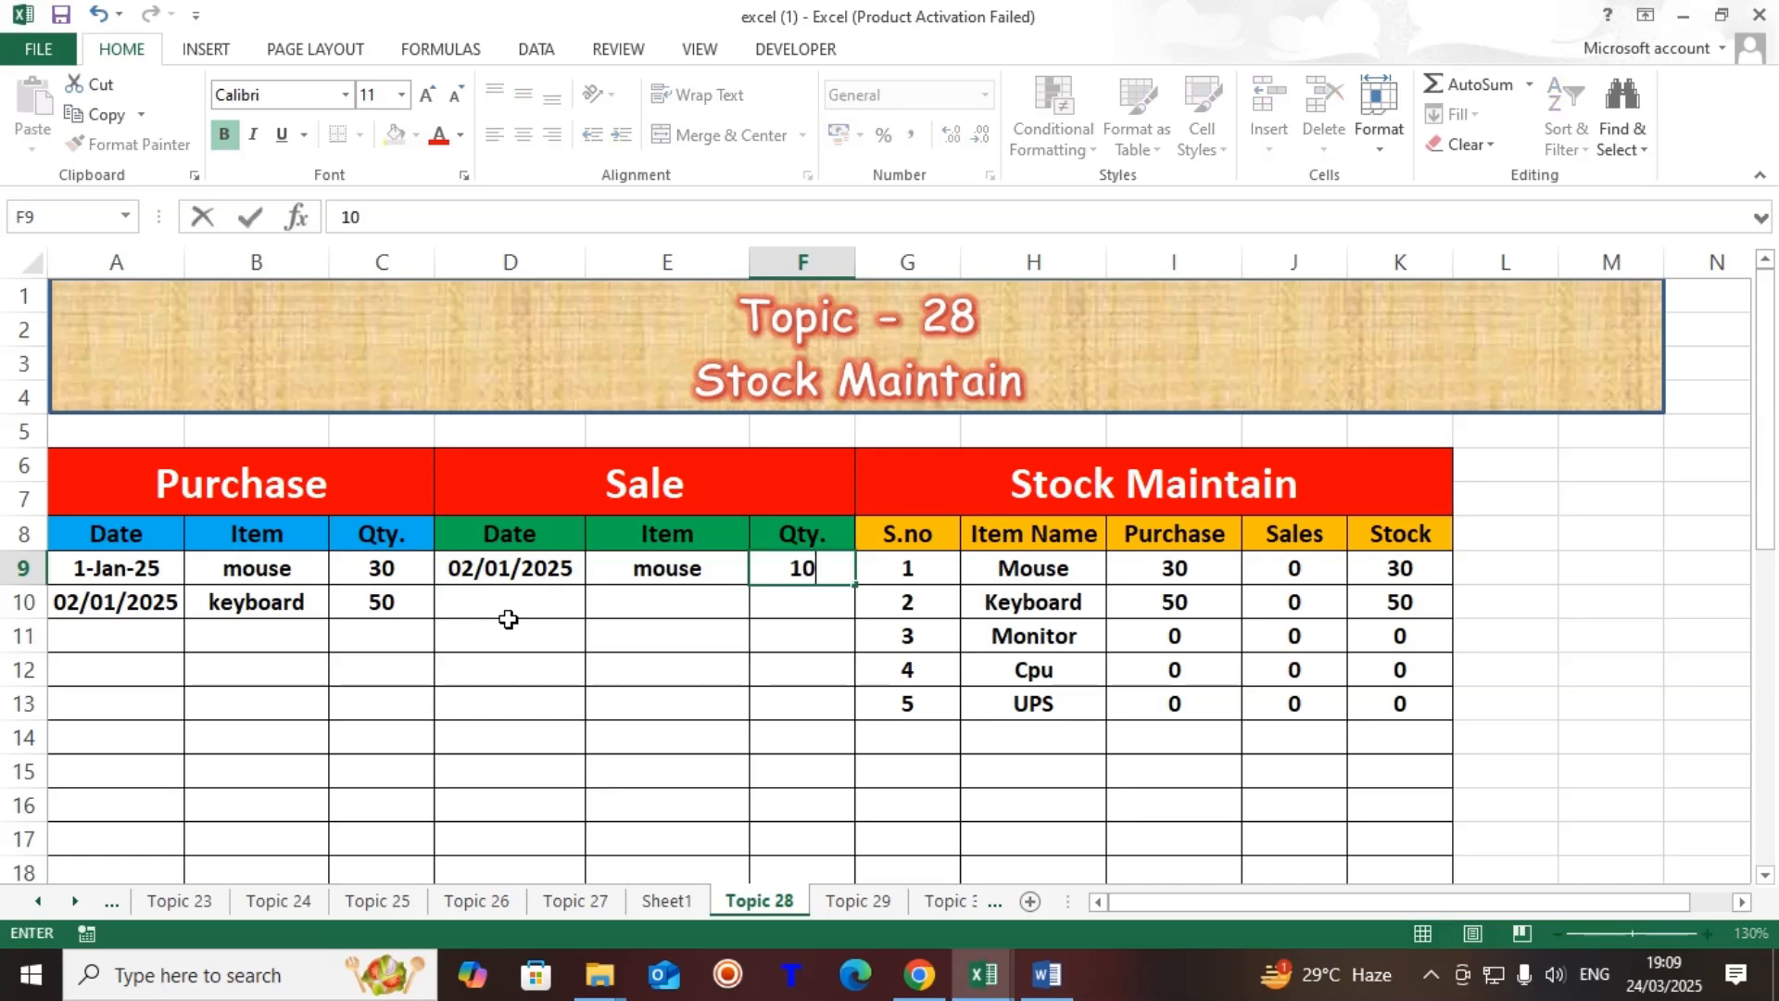
key(Return)
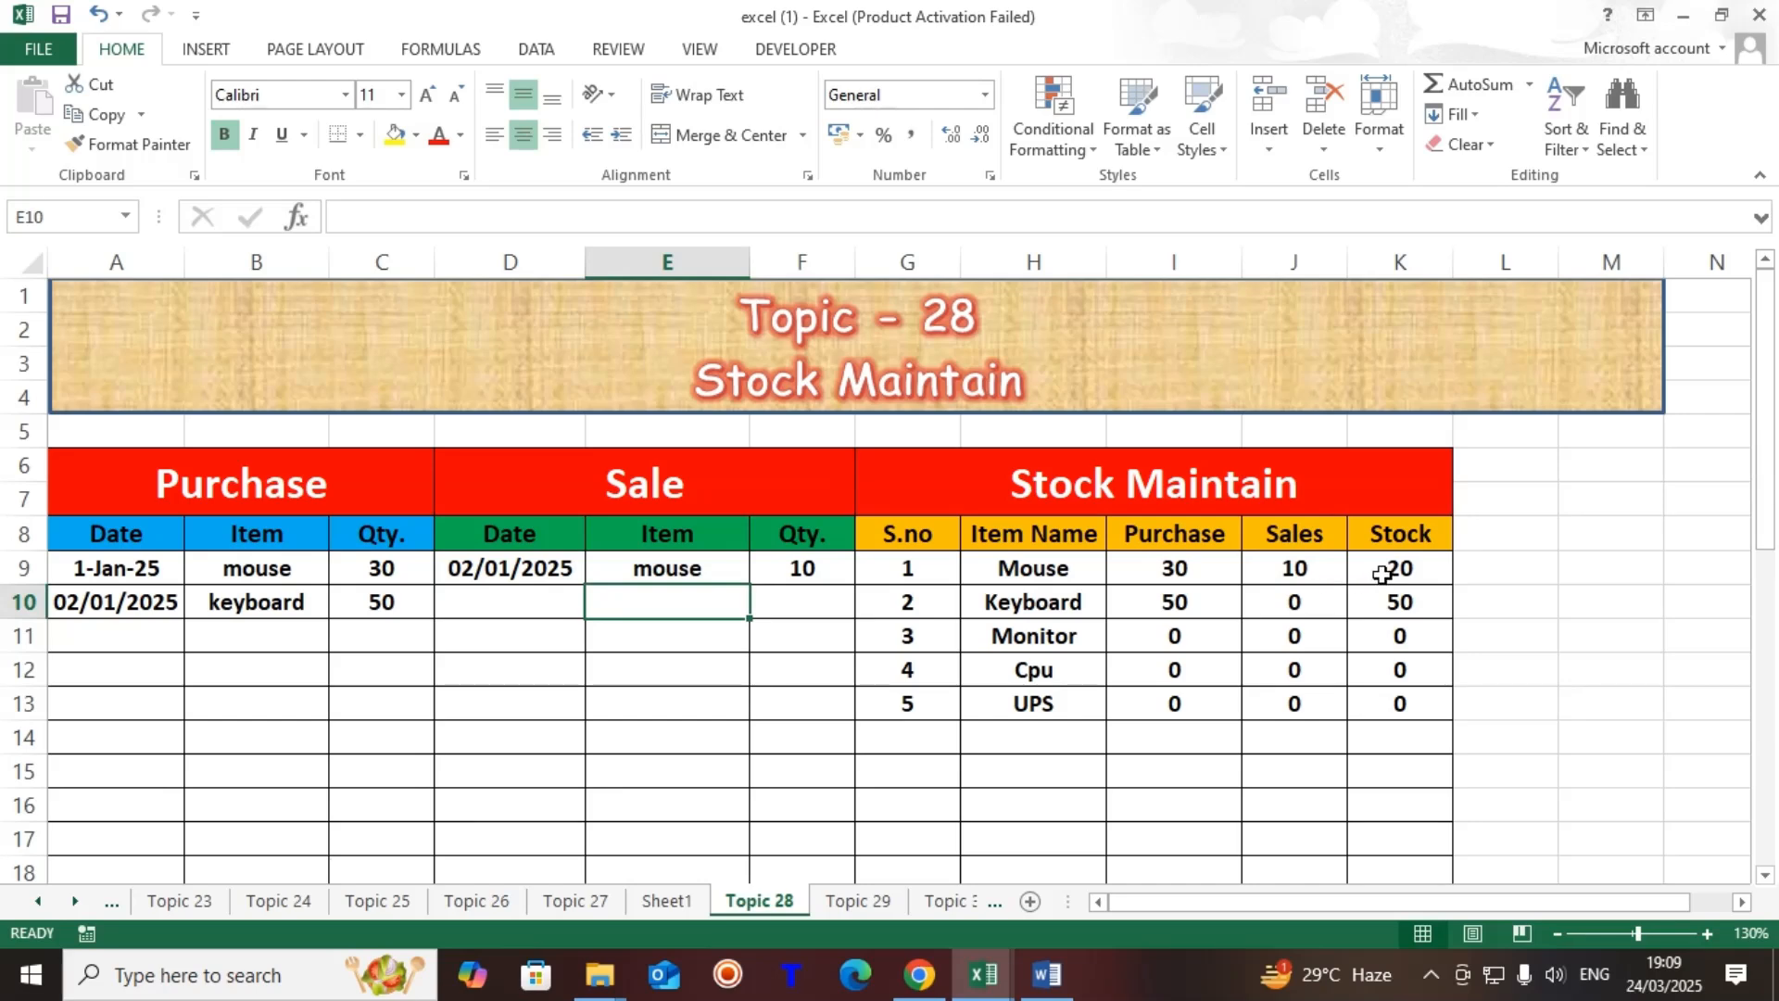
Add a third purchase in row 11 with date 3-1-2025, item ups and quantity 100
click(127, 640)
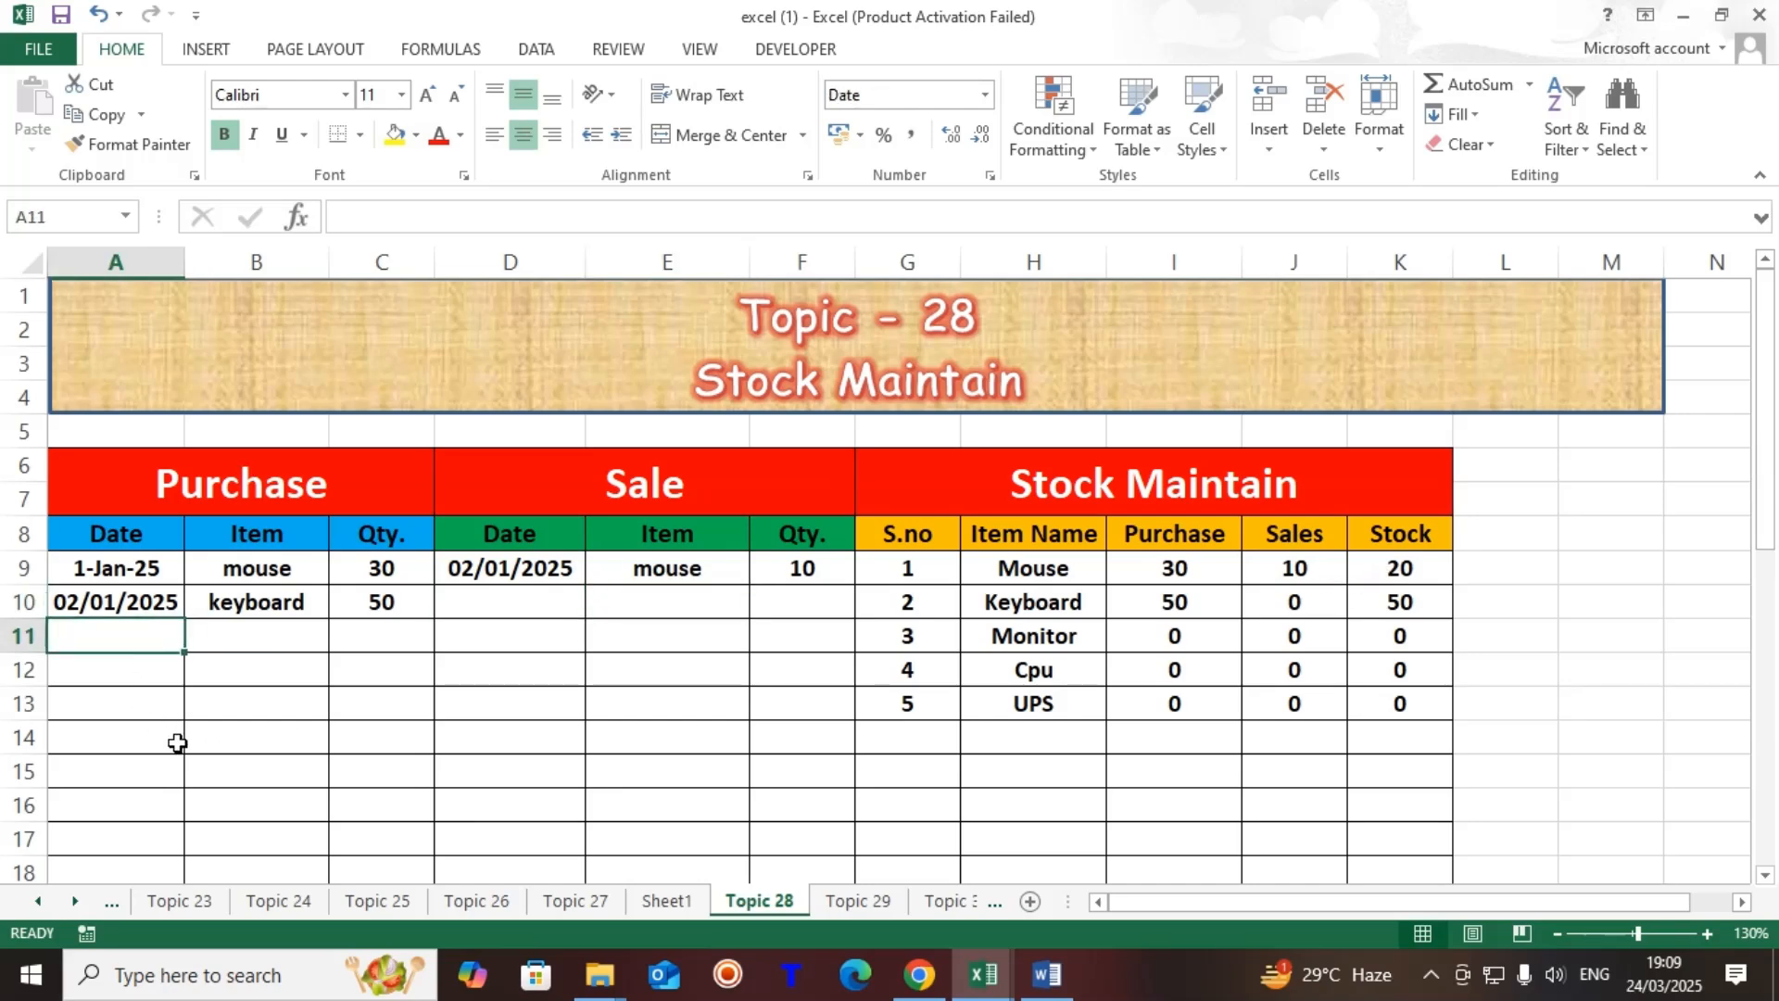
text(3-)
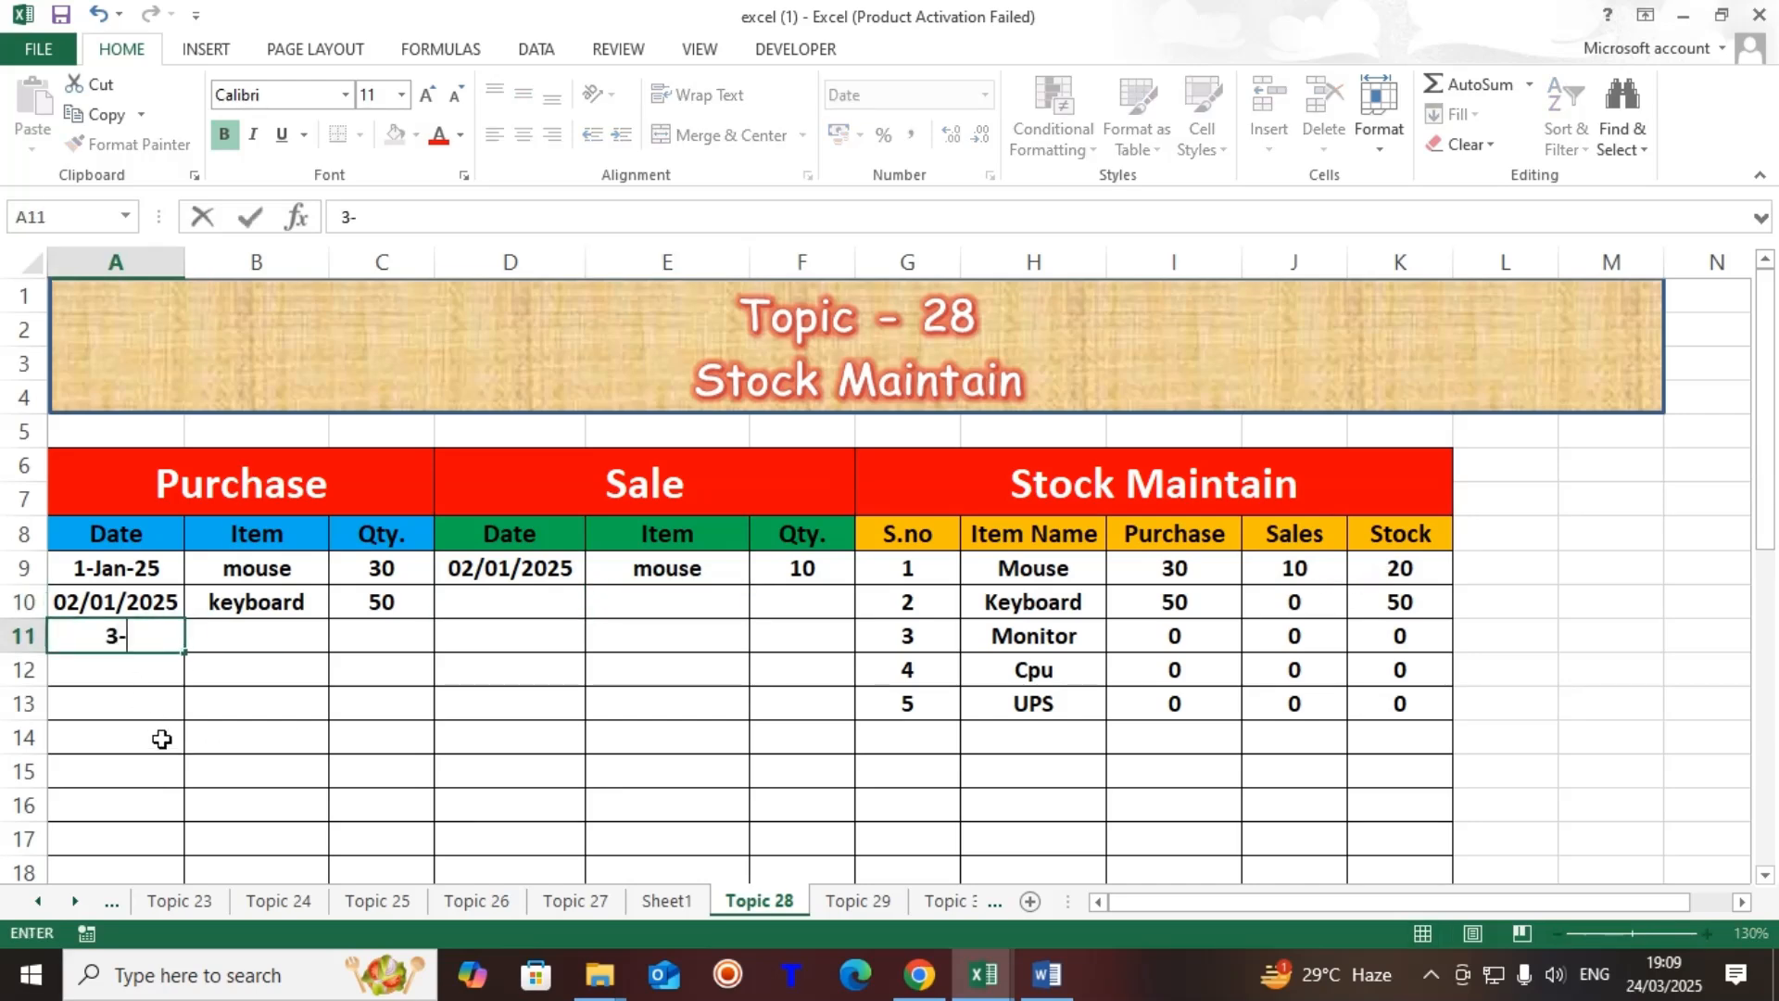
text(1-2025)
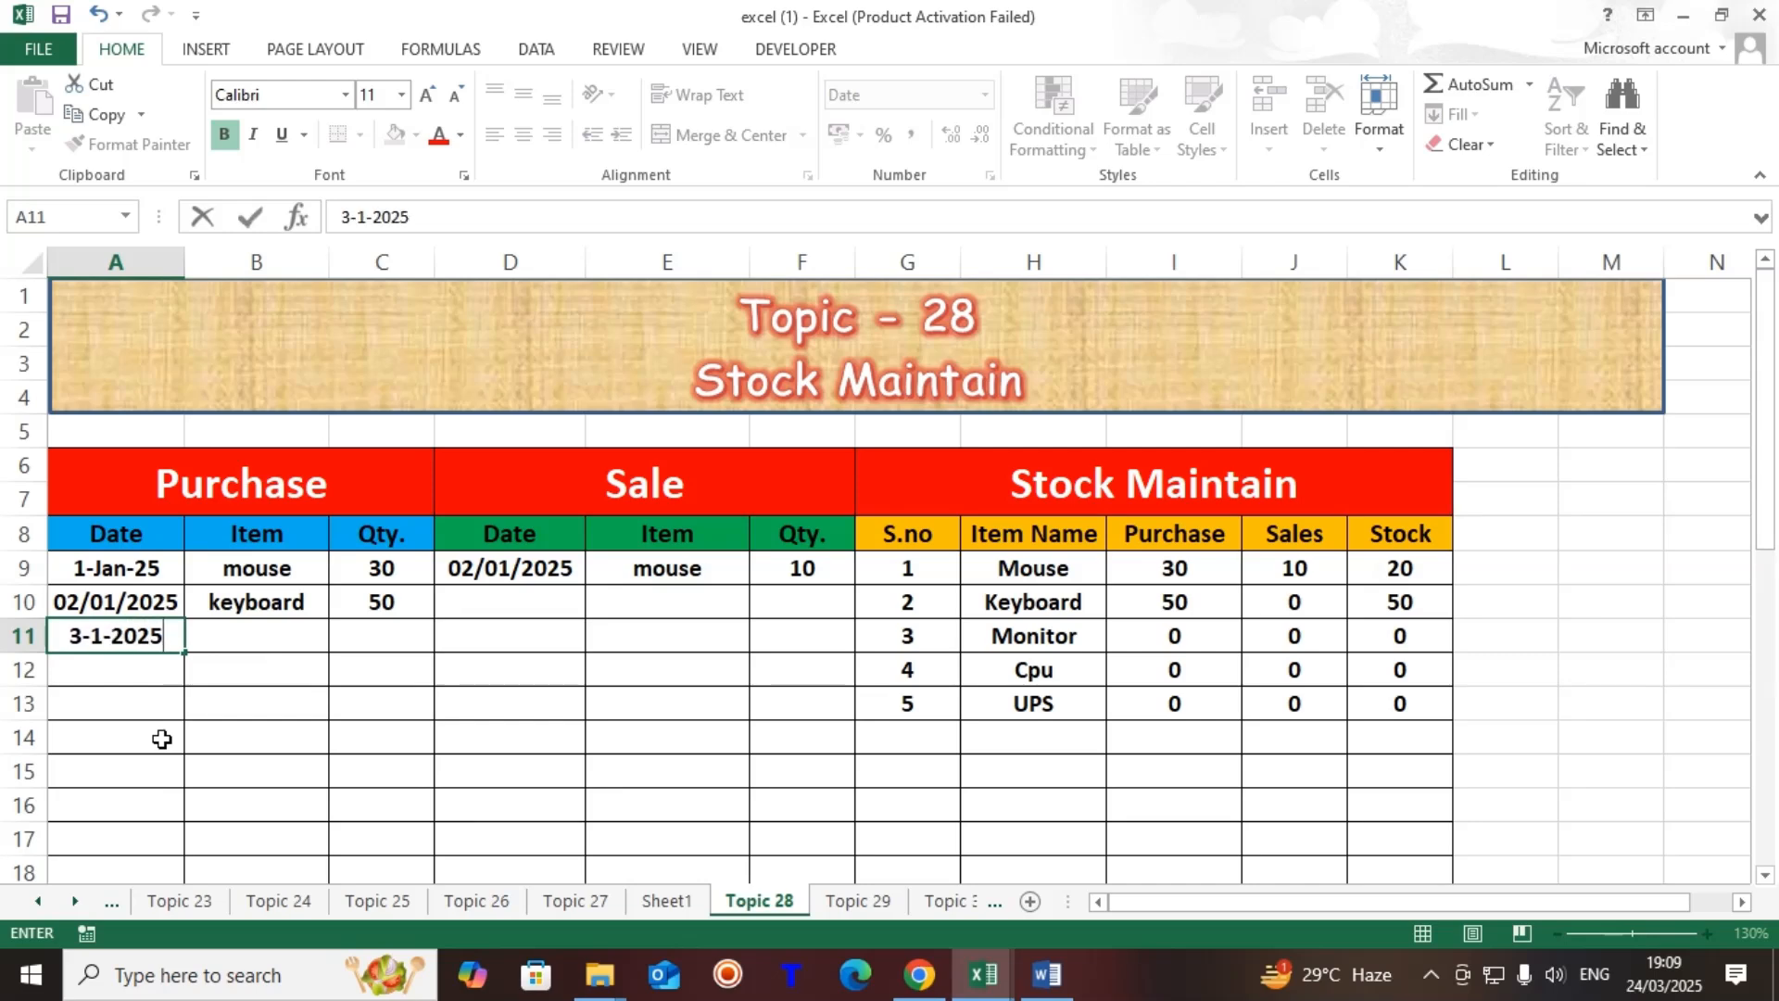
key(Tab)
text(ups)
key(Tab)
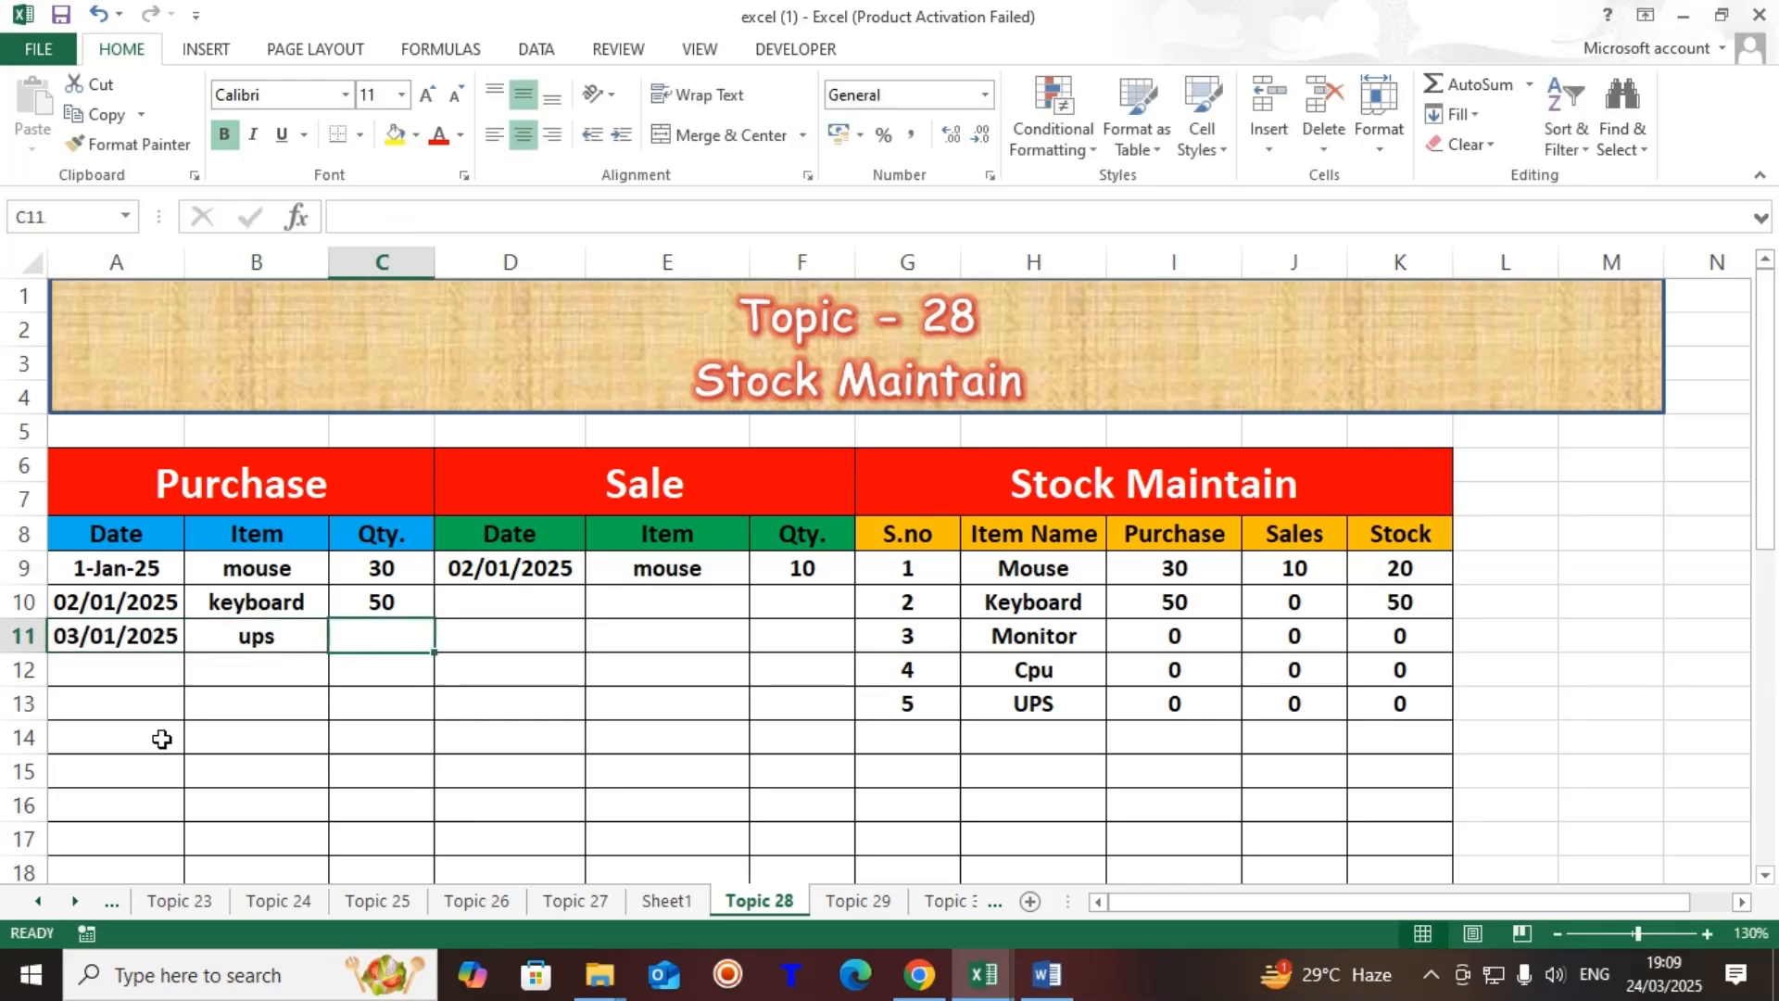
text(100)
key(Return)
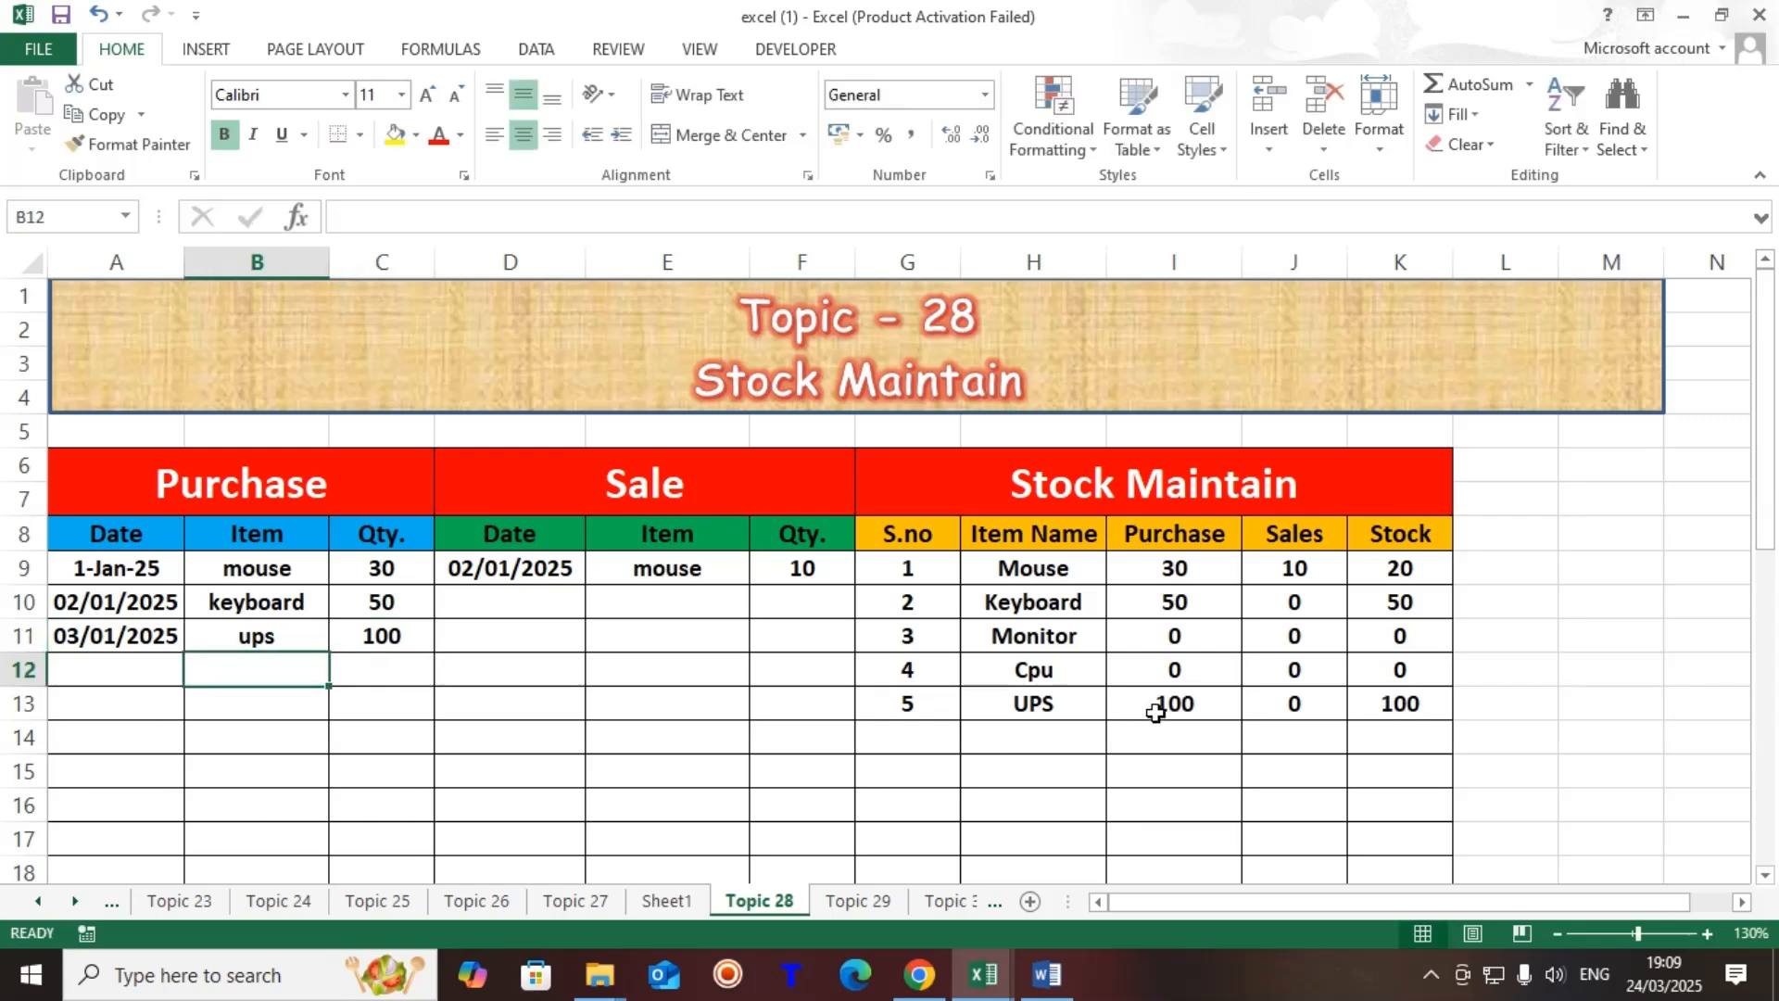
Add a second sale in row 10 with date 3-1-2025, item ups and quantity 20
click(492, 600)
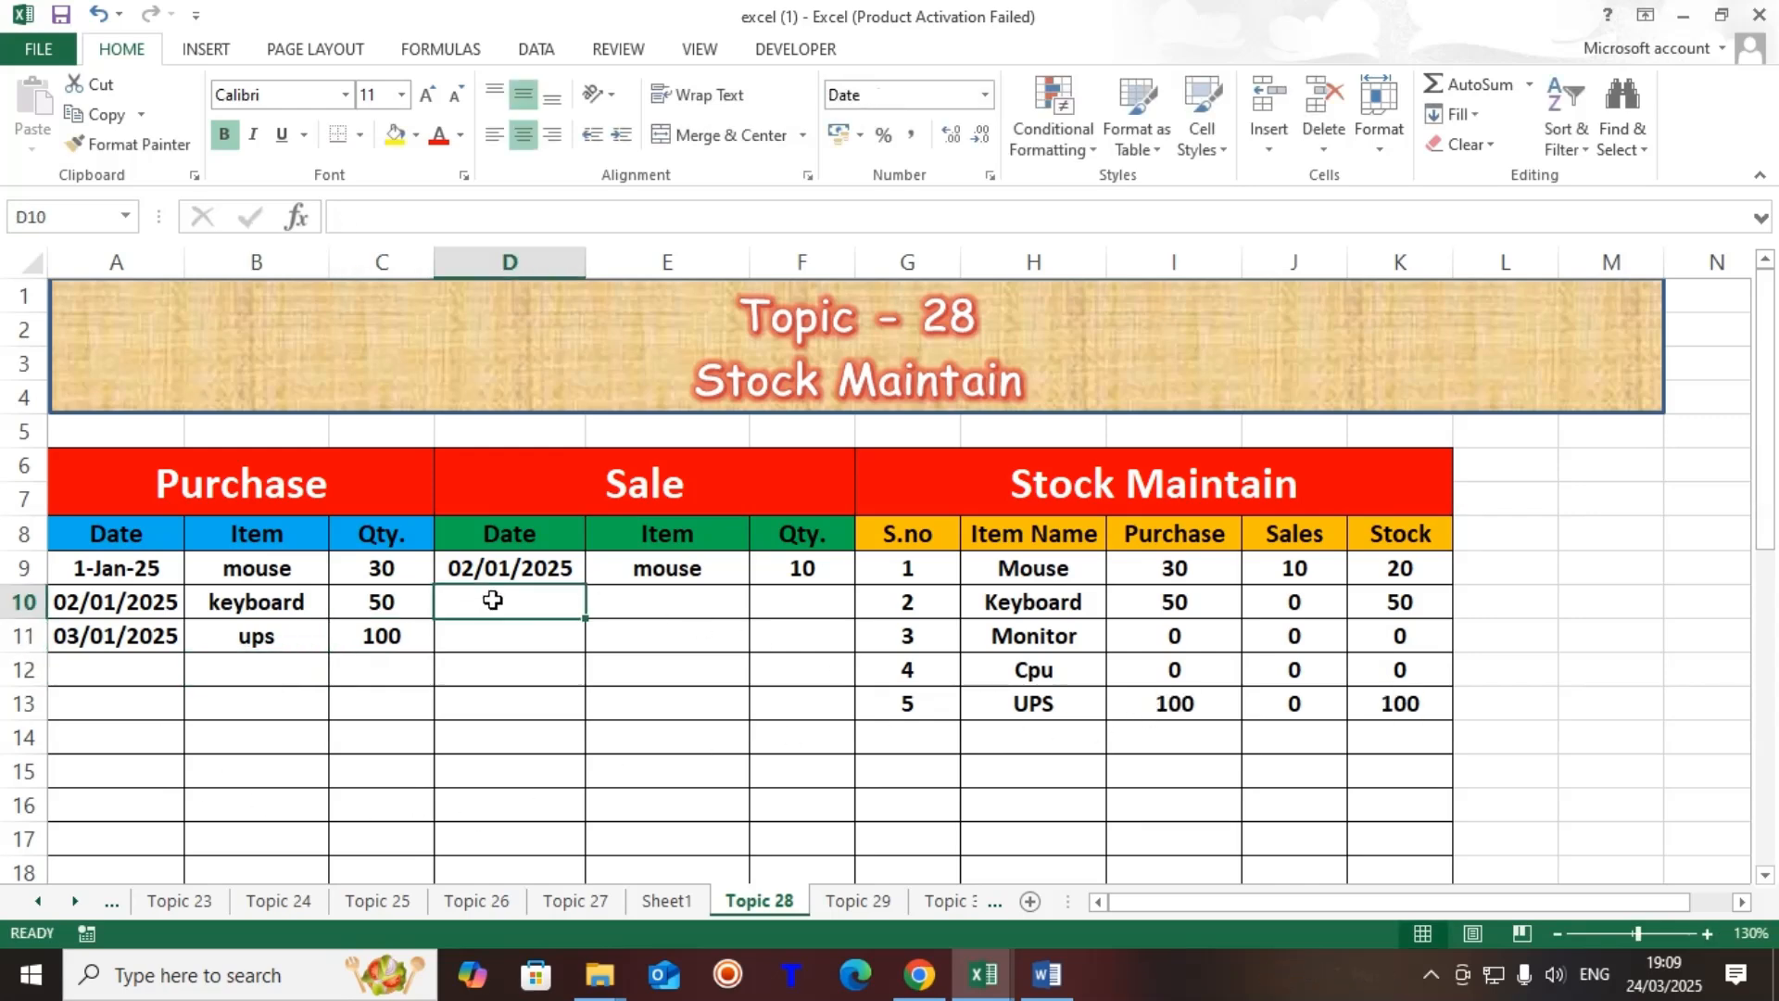
text(3-1-2025)
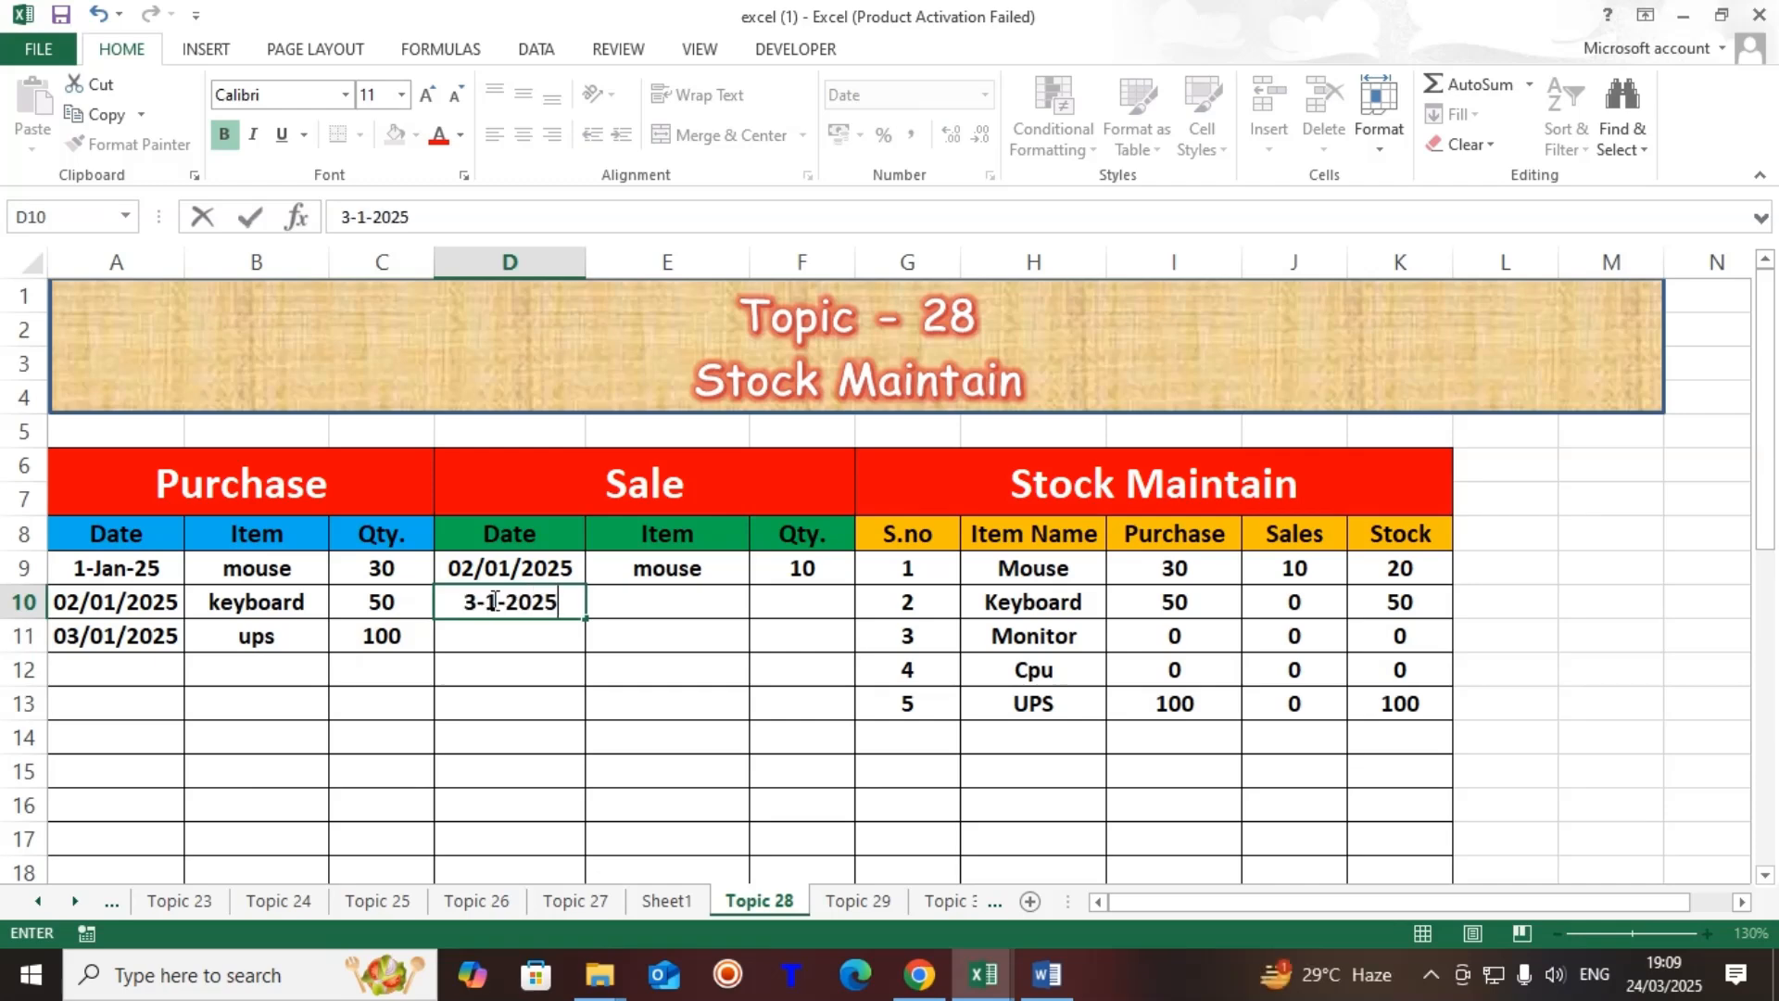
key(ctrl+Return)
key(Tab)
text(u)
key(BackSpace)
text(ups)
key(Tab)
text(20)
key(Return)
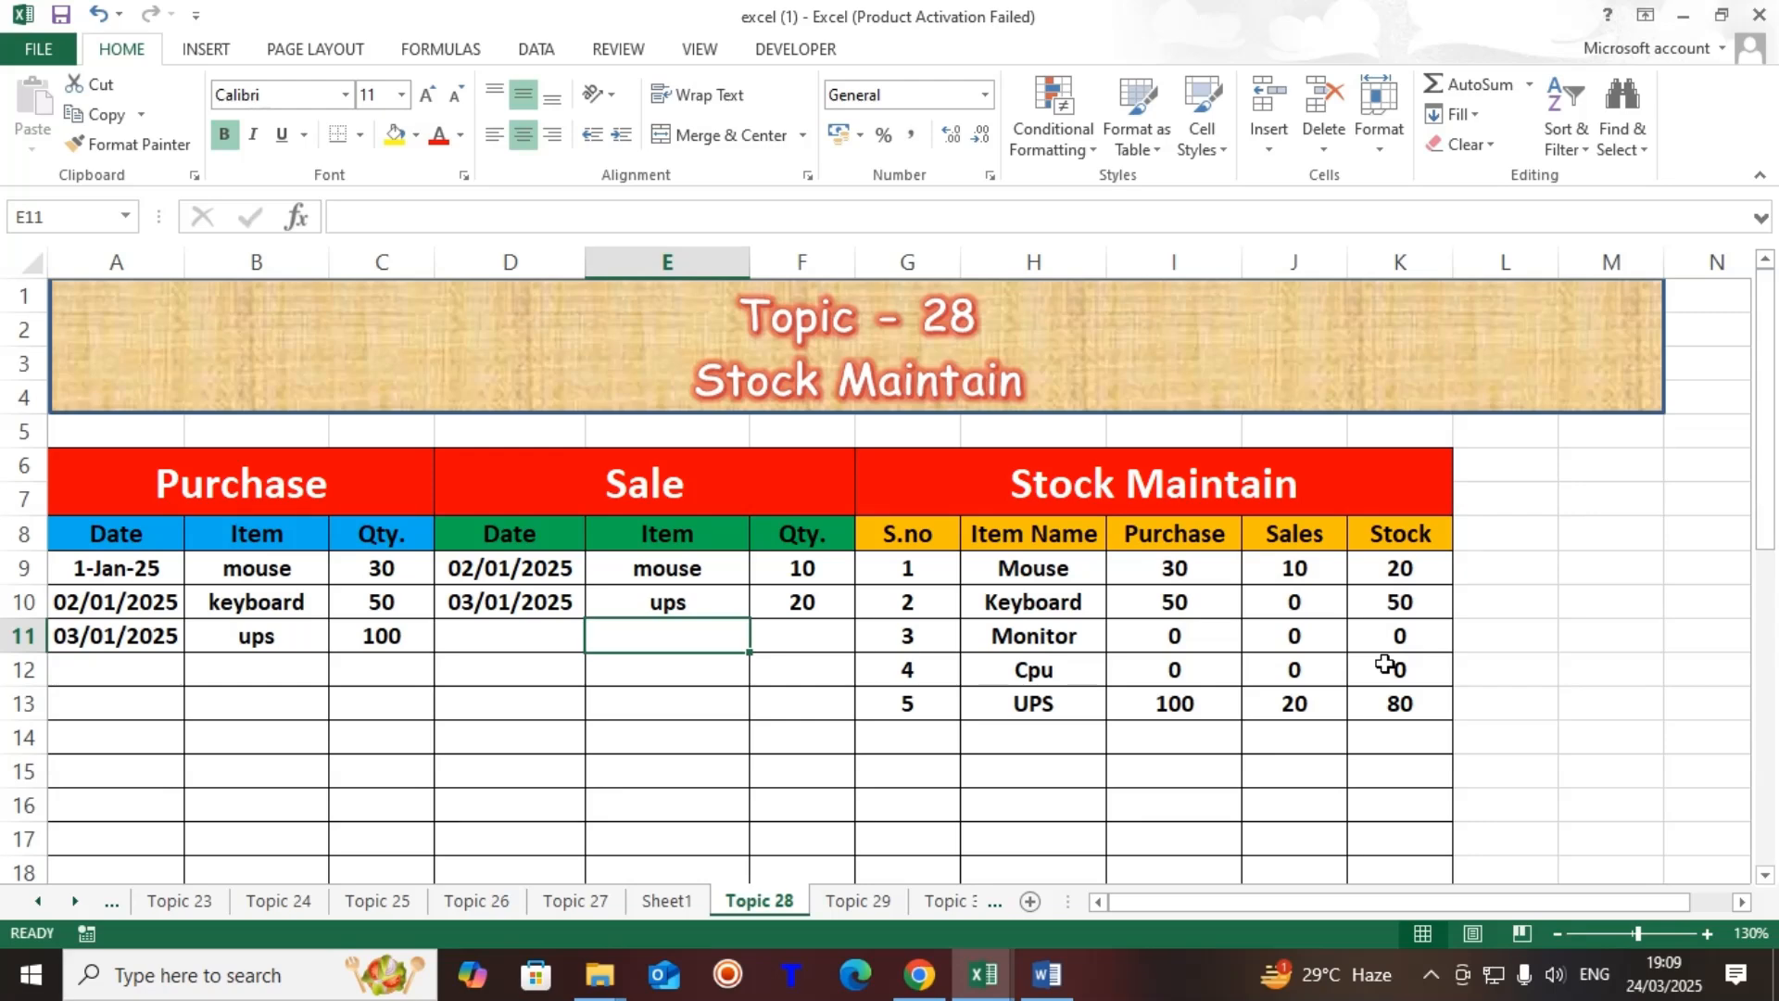
Add a fourth purchase in row 12 with date 4-1-2025, item mouse and quantity 100, and check both mouse purchase quantities
click(150, 671)
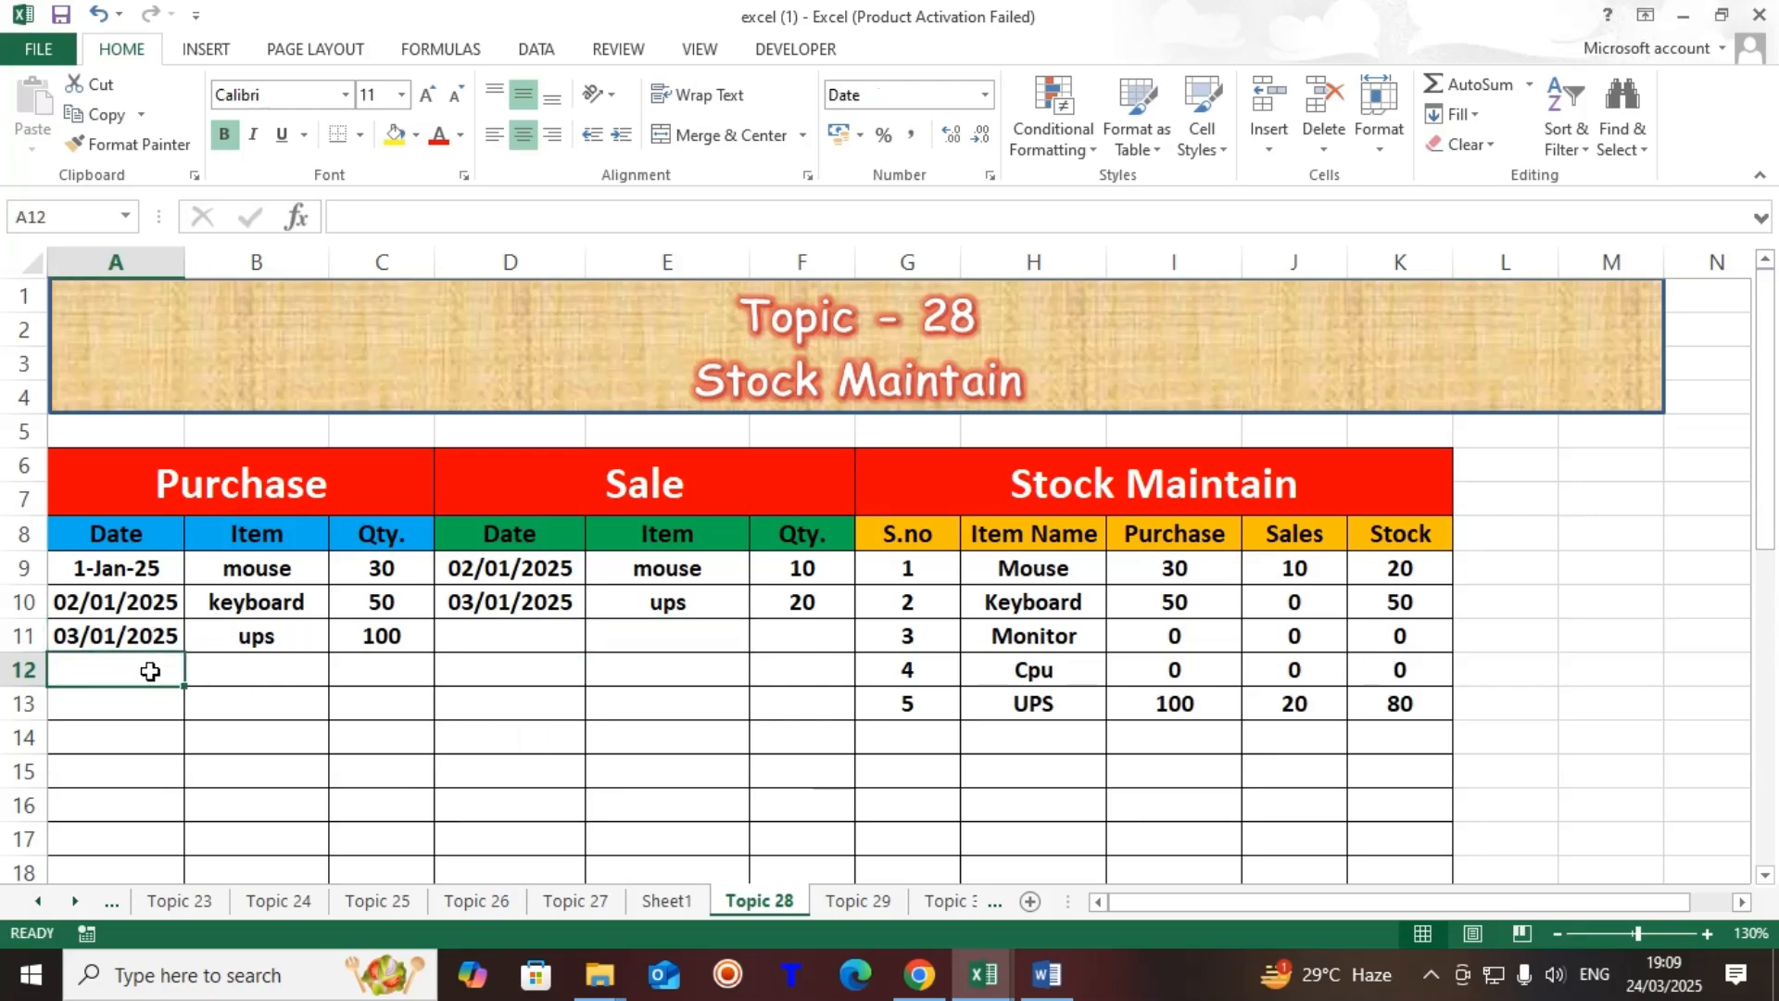
text(4-1-2025)
key(Tab)
text(mouse)
key(Tab)
text(100)
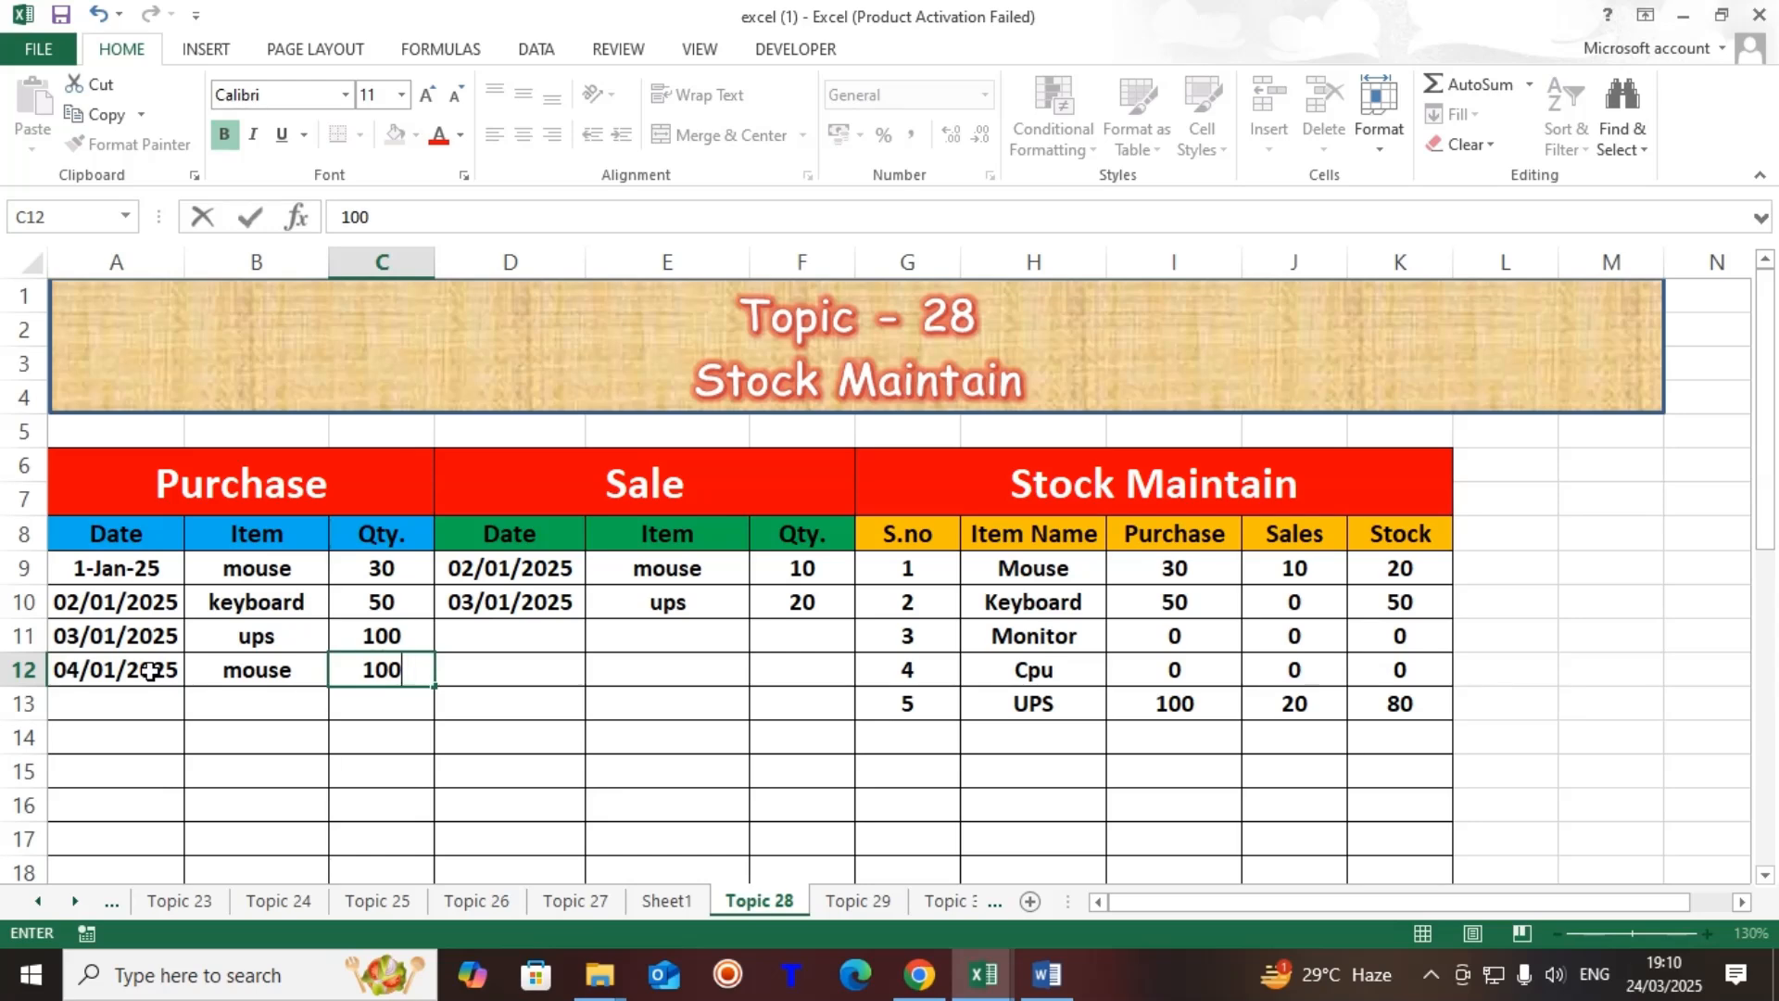
key(Return)
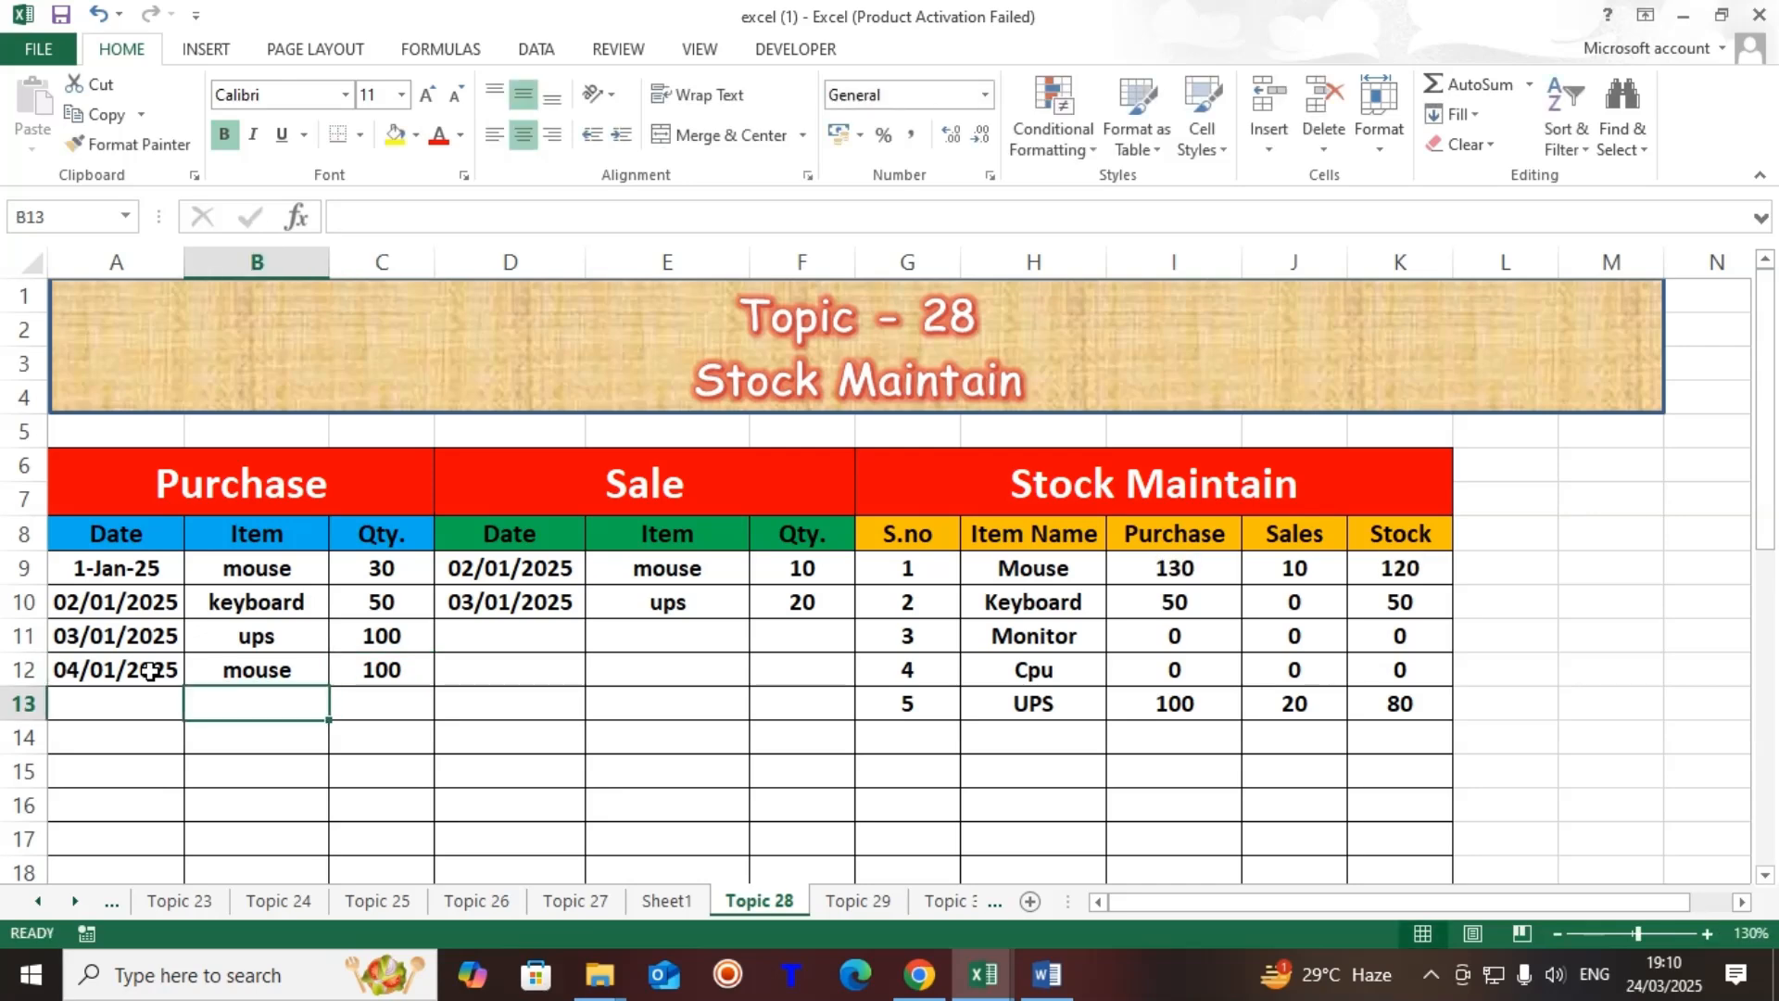
click(389, 579)
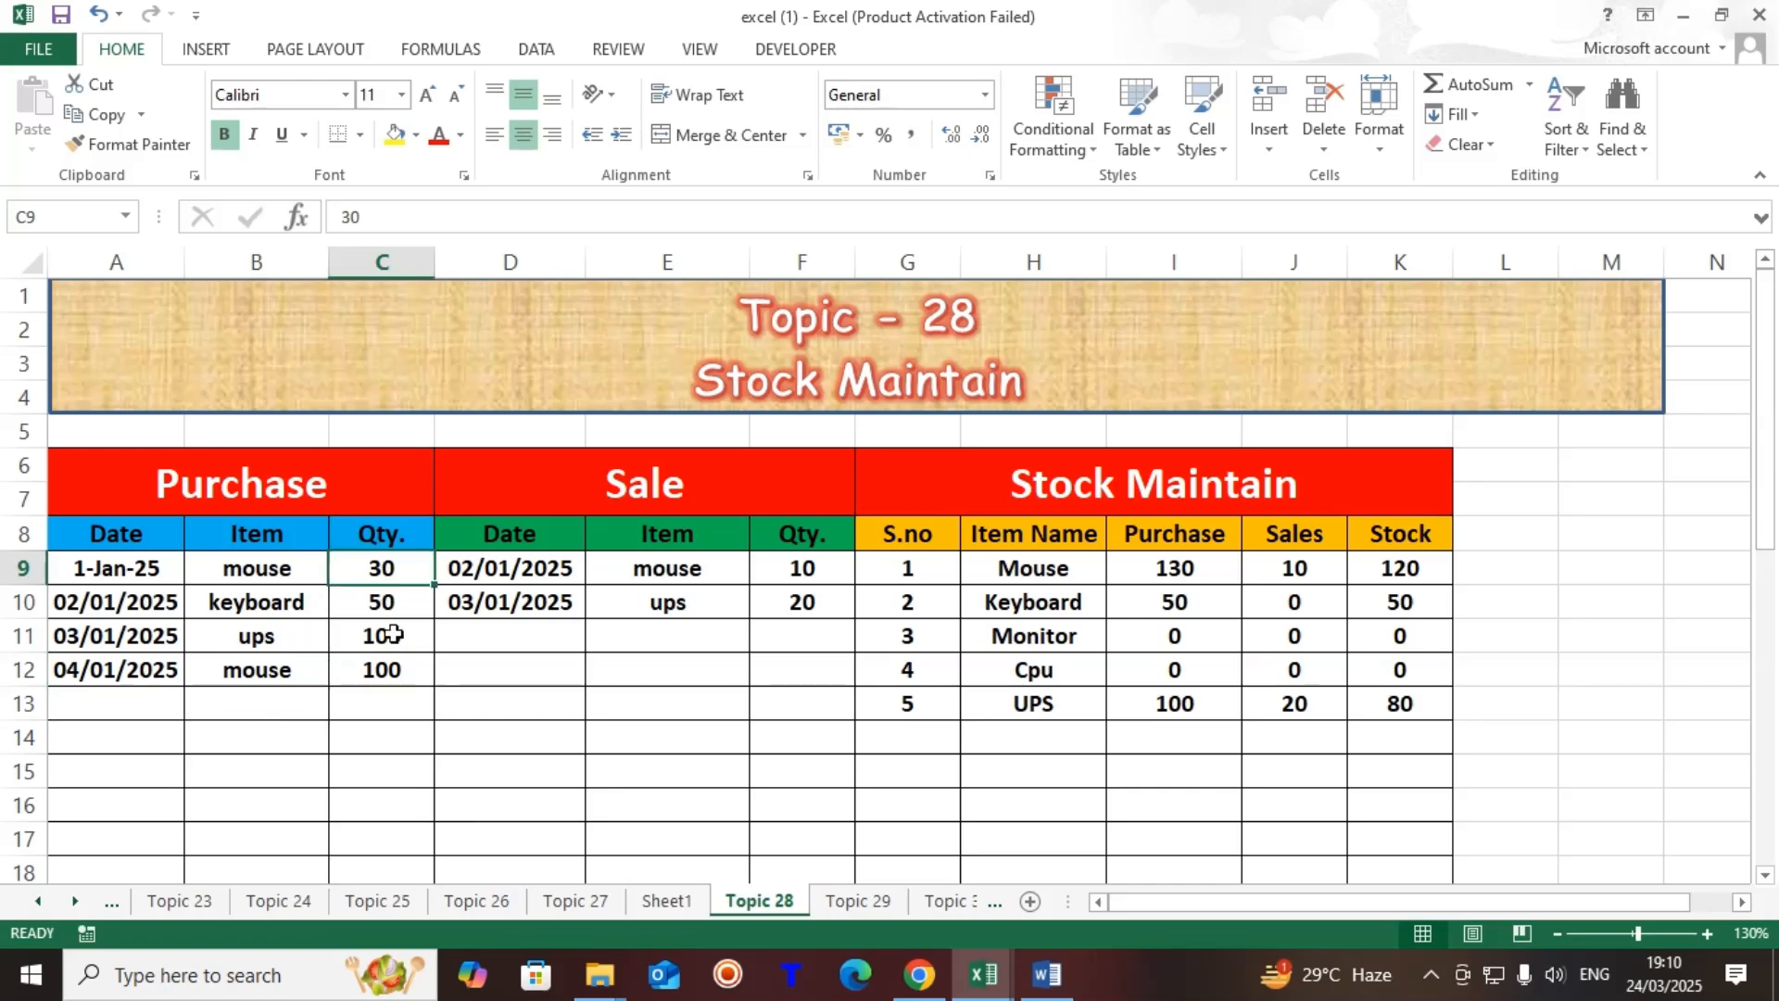
click(396, 673)
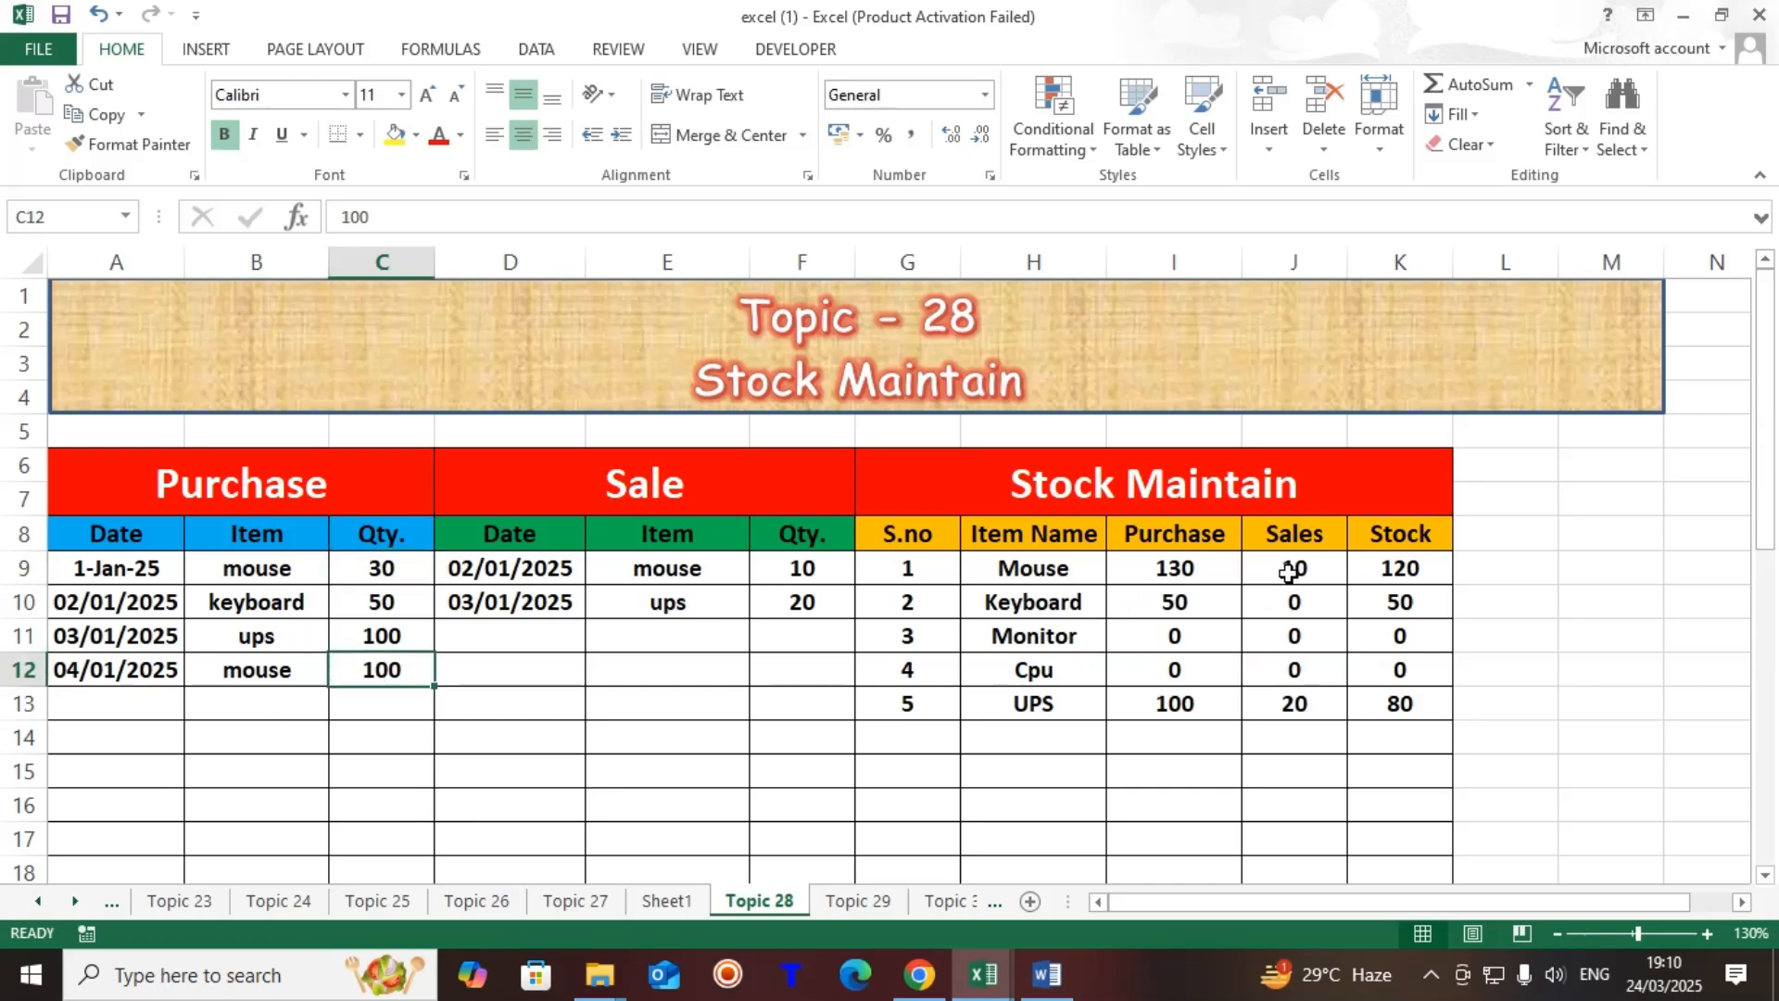
Add a third sale in row 11 with date 5-1-2025, item "mosue" and quantity 50
click(517, 623)
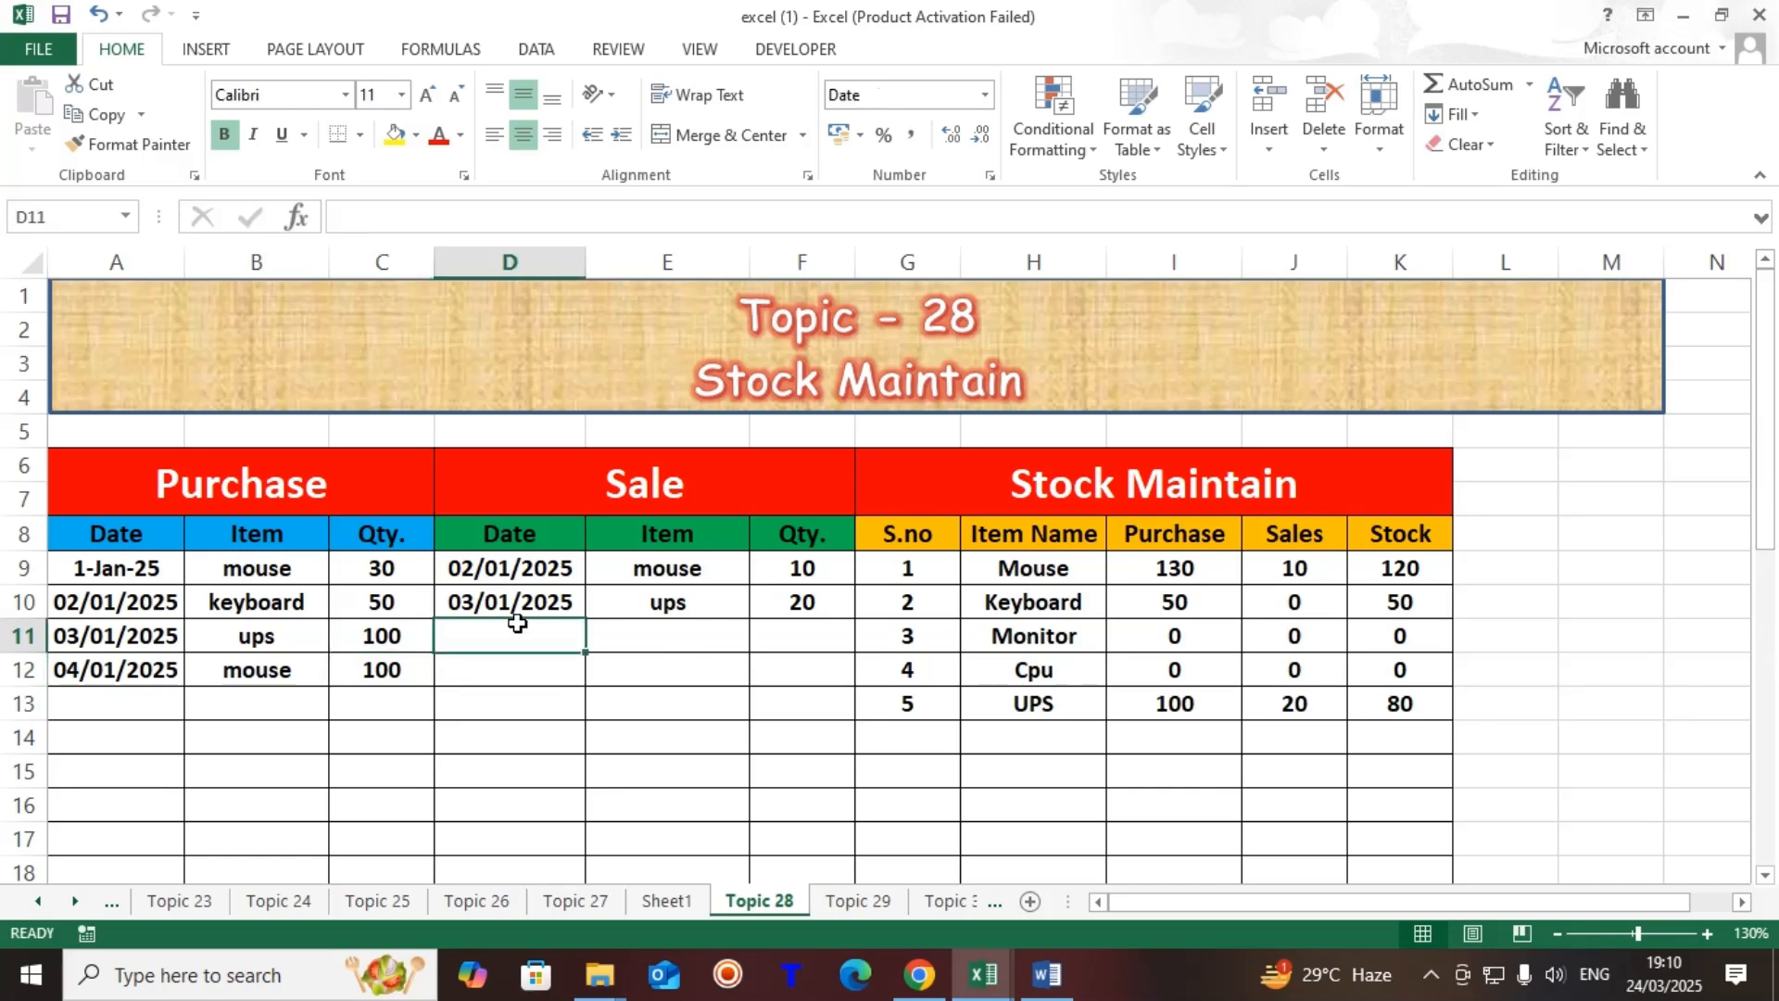
text(5-1-2025)
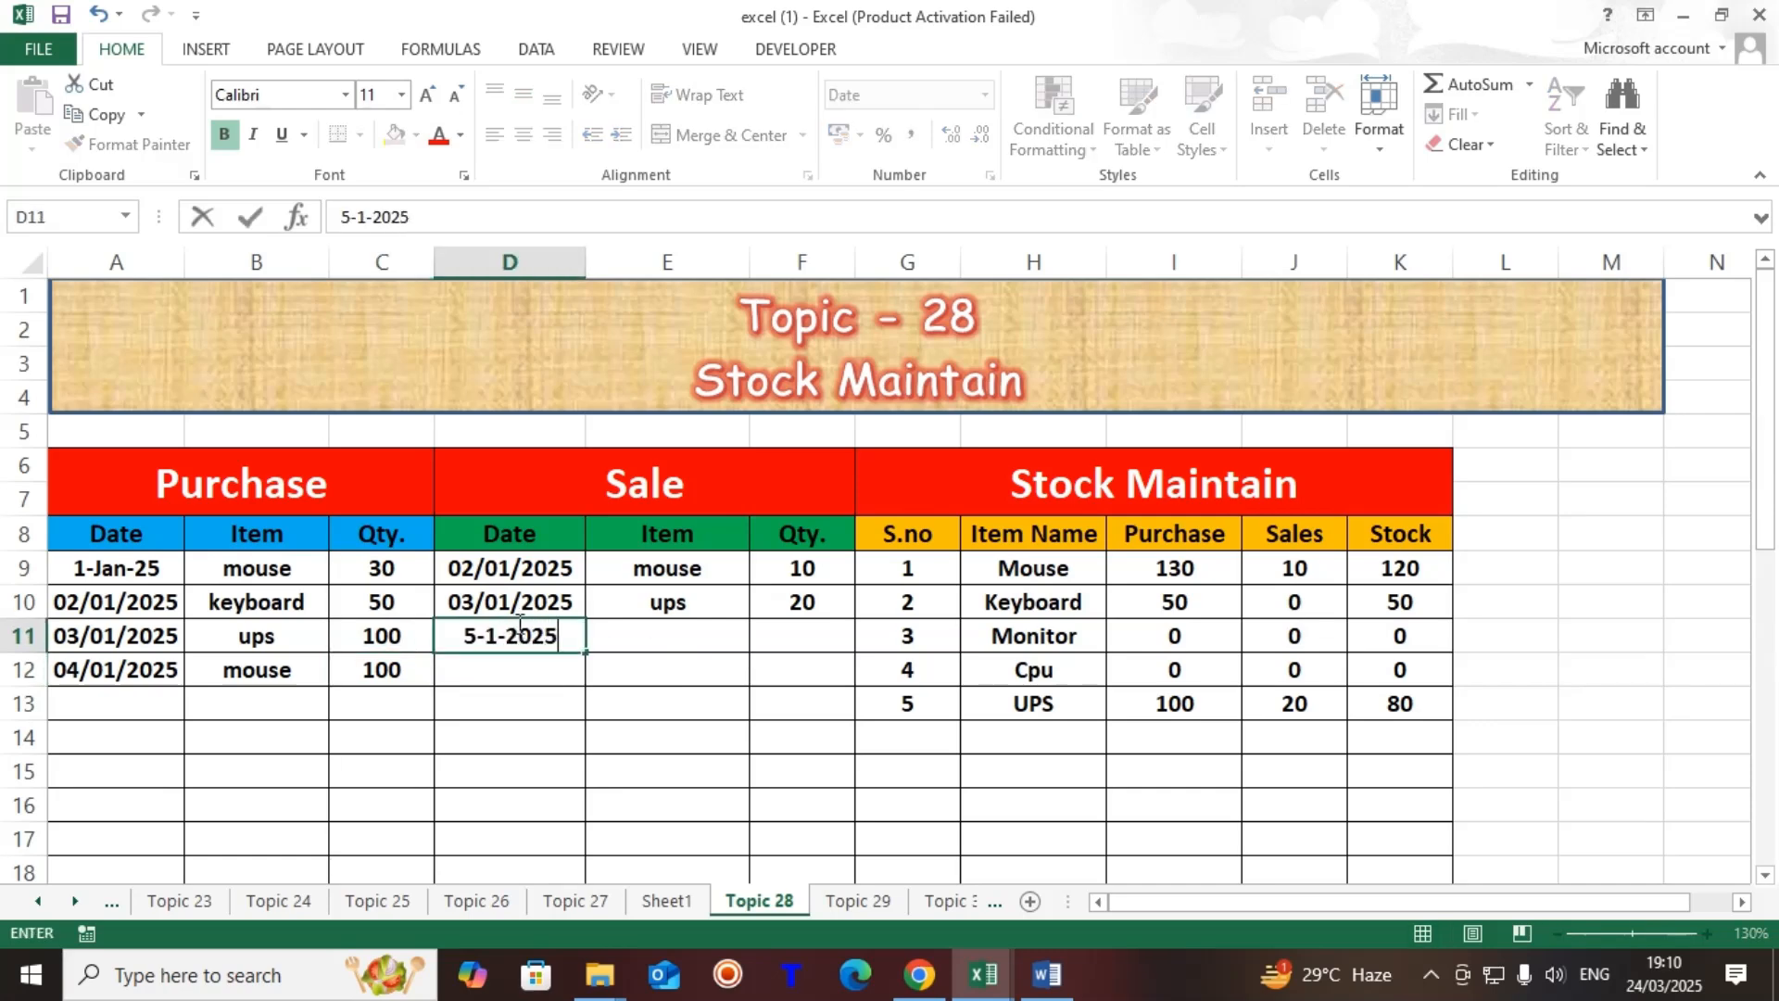
key(Tab)
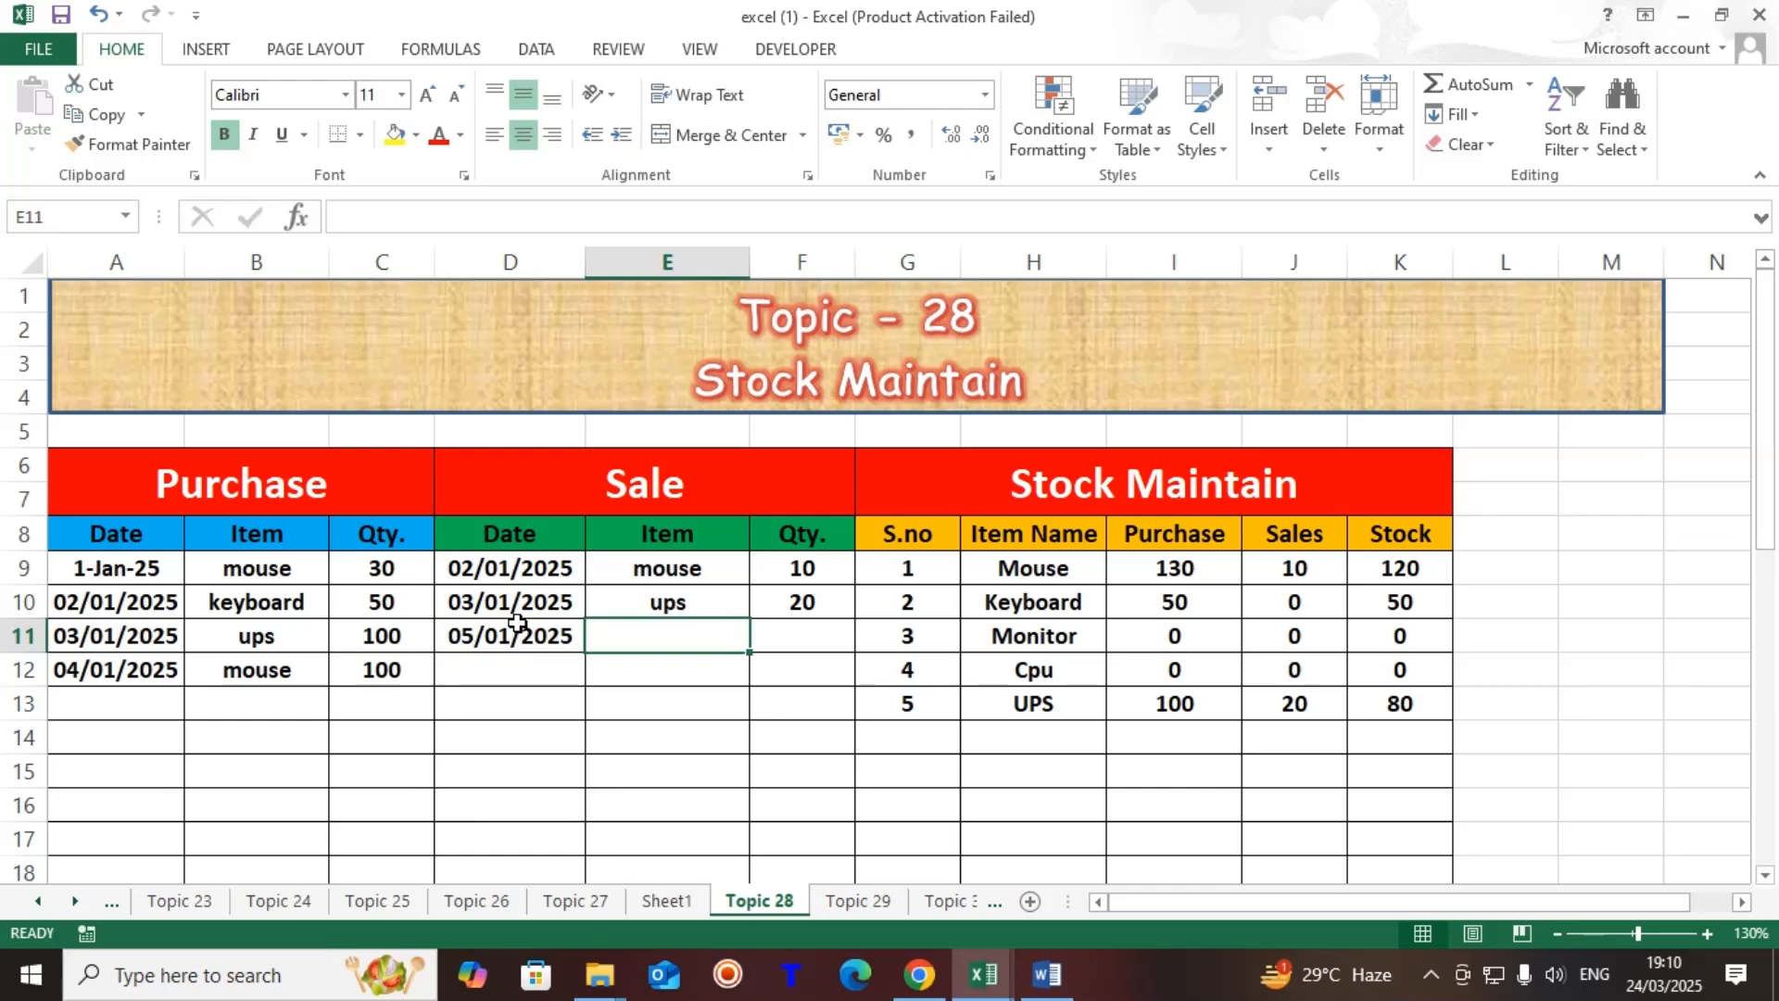
text(mosue)
key(Tab)
text(50)
key(Return)
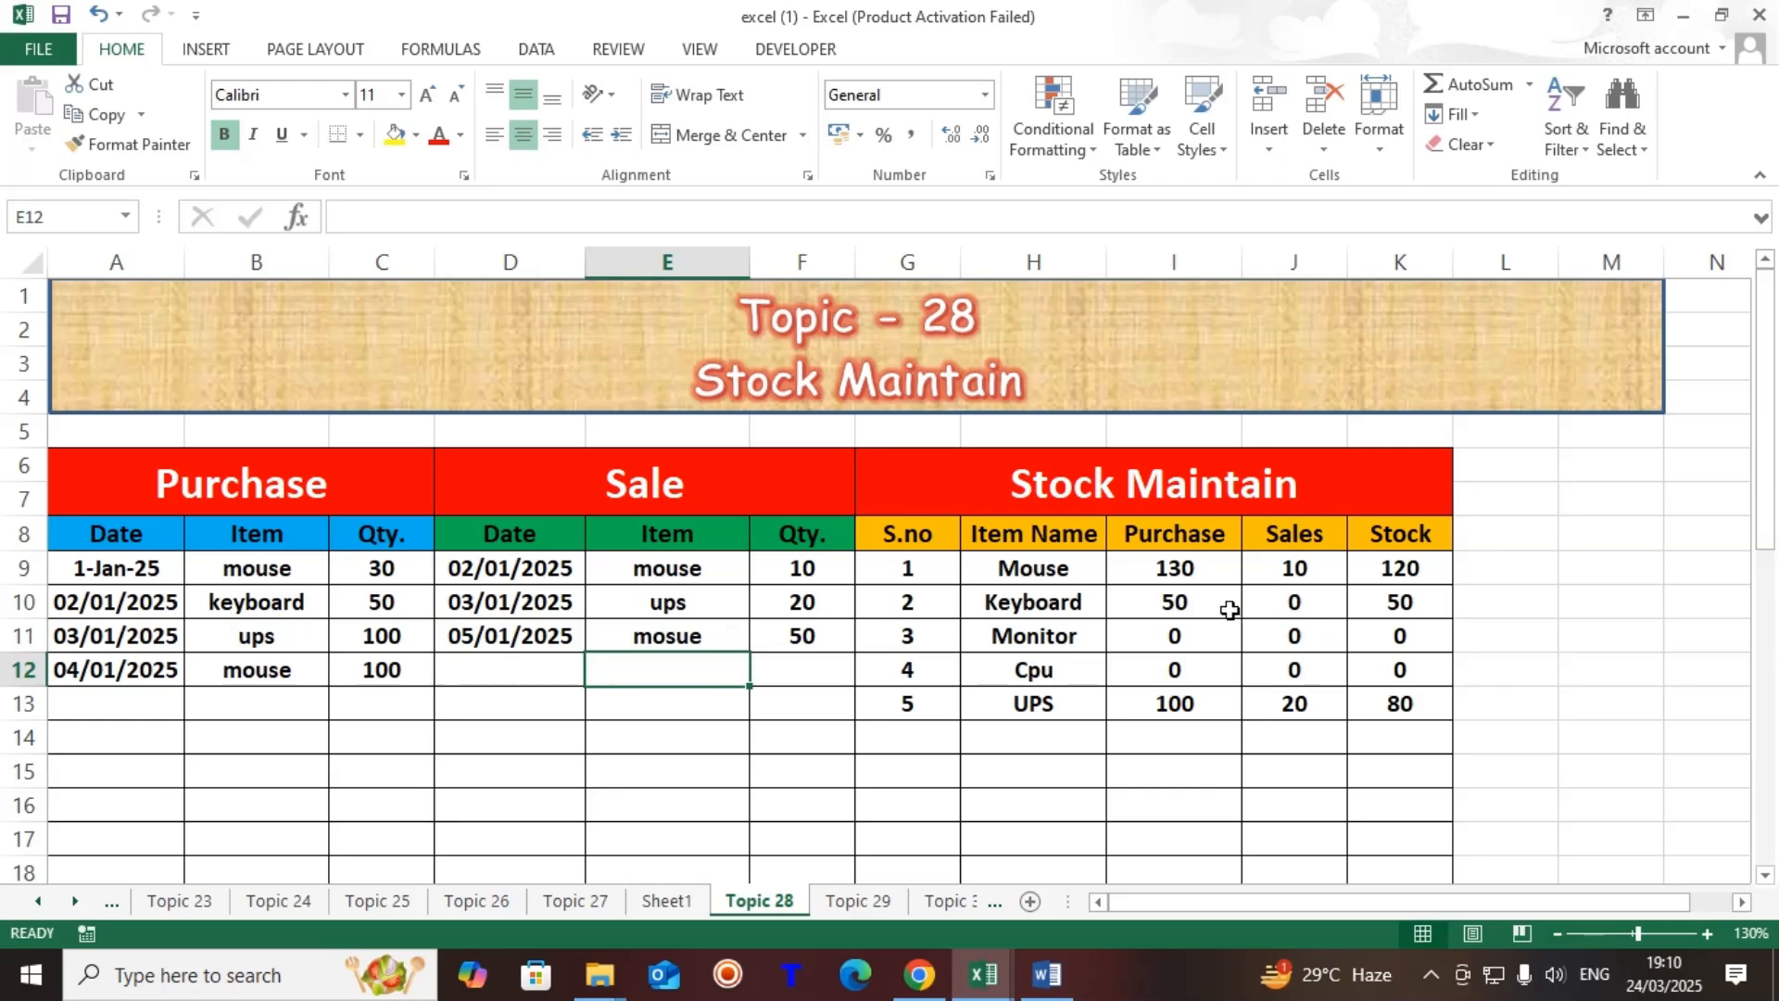
Correct the item of the third sale in E11 to mouse and inspect the Sales formula for Mouse
click(700, 641)
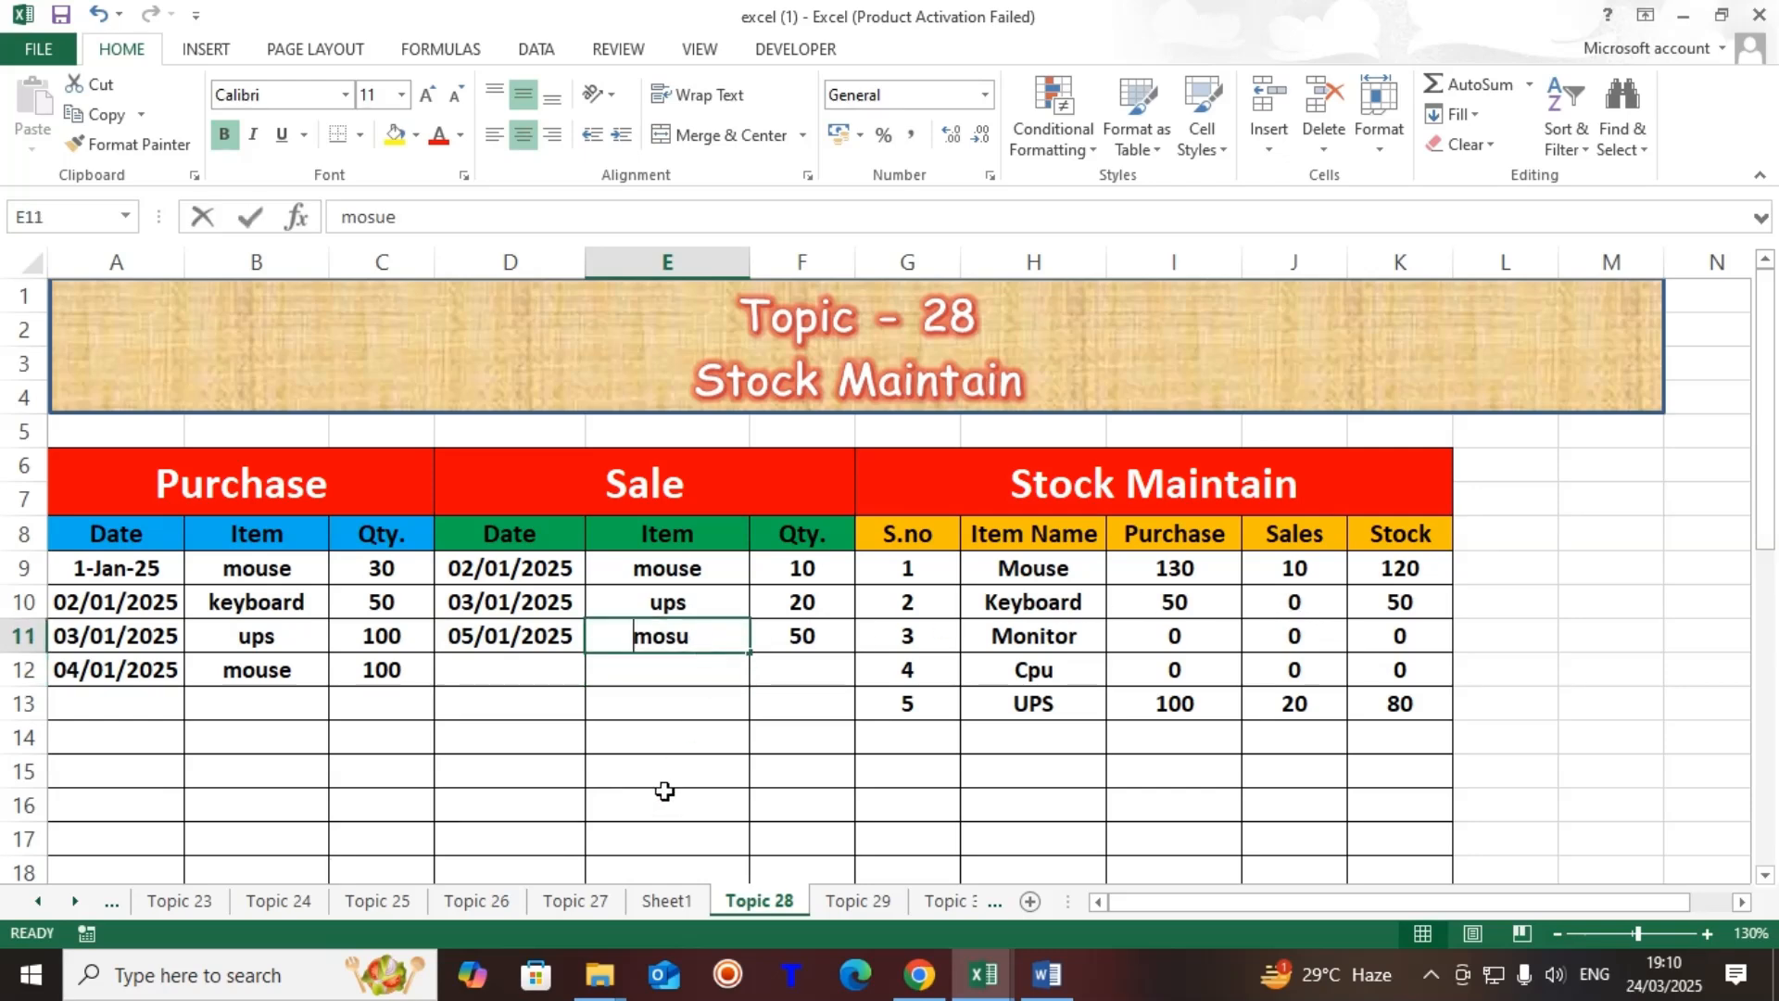
text(mouse)
key(Return)
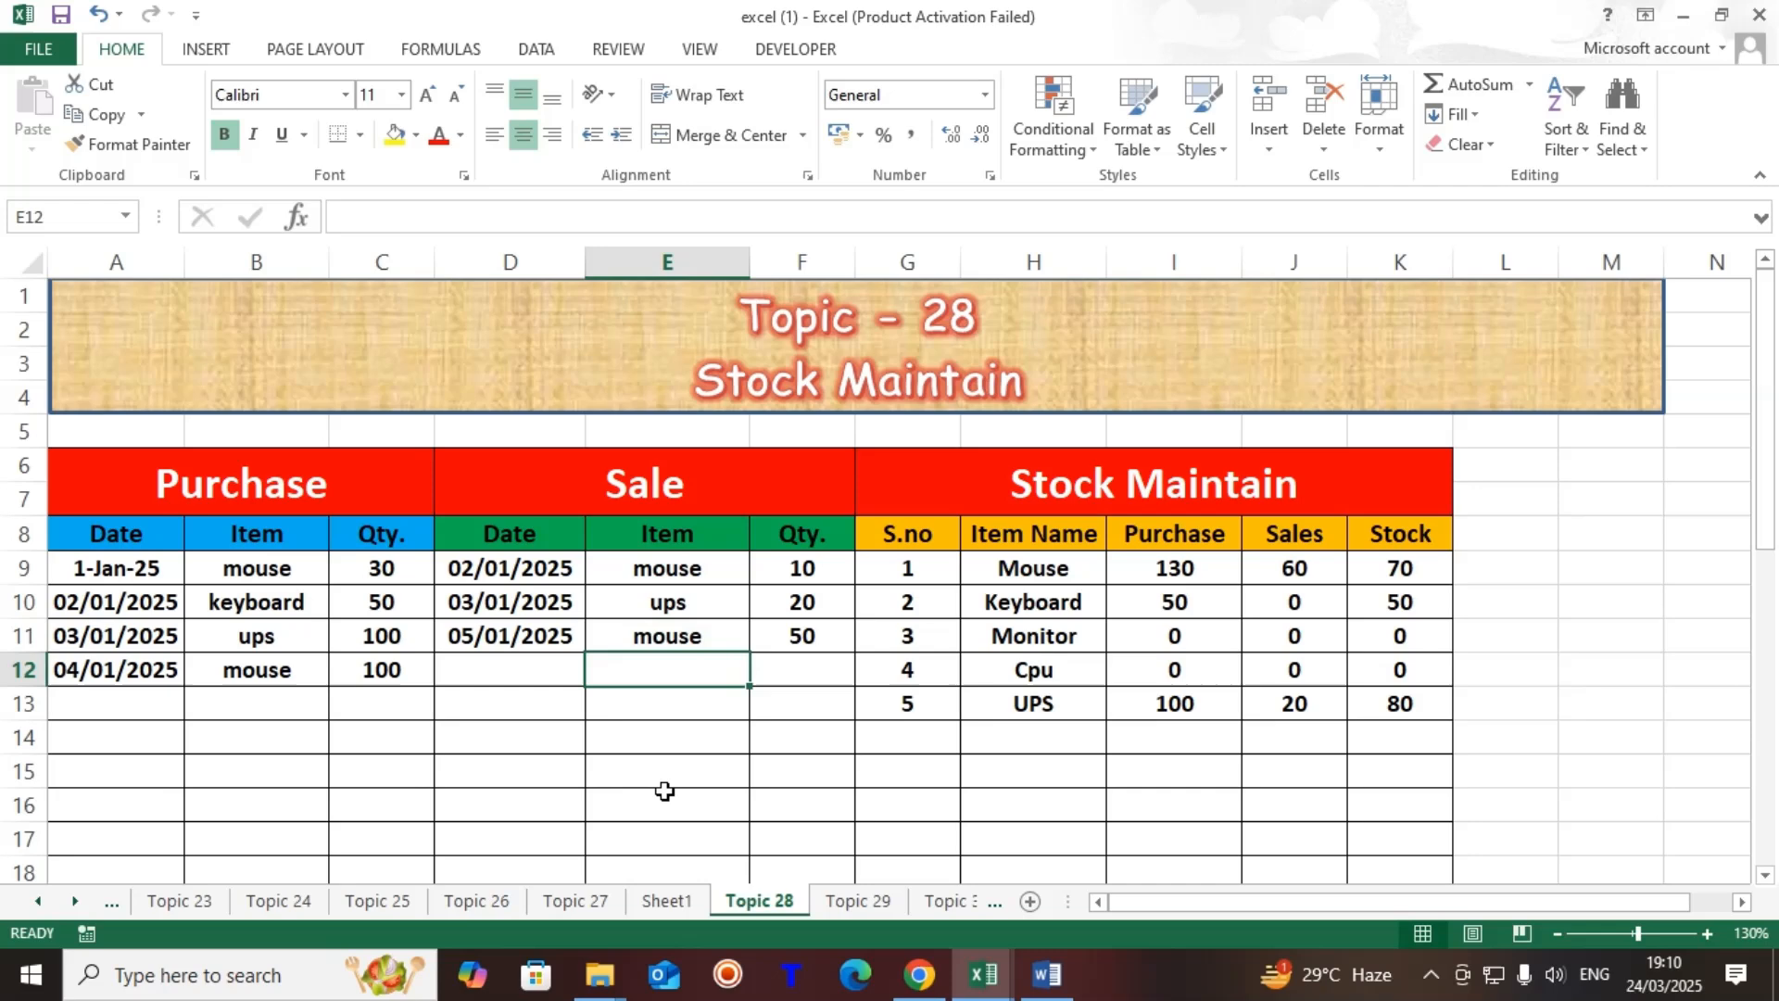
click(1294, 570)
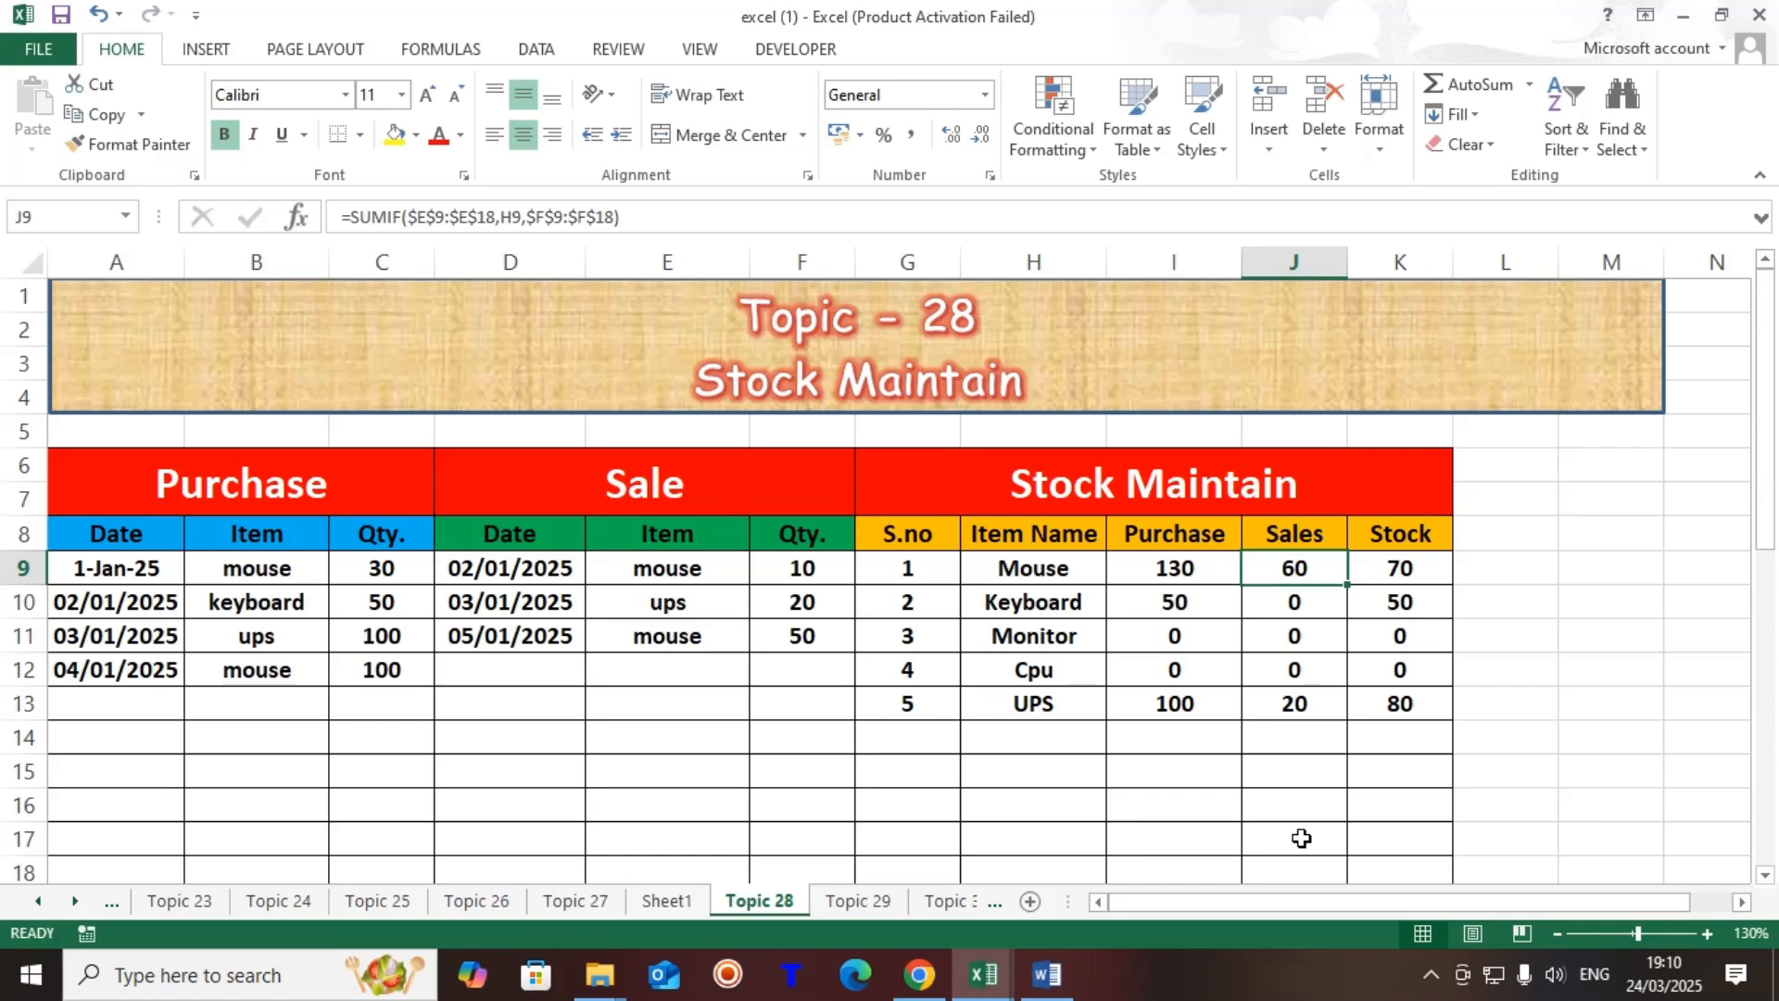
Clear all the purchase and sale entries below the headings on the Topic 28 sheet
click(706, 749)
drag(128, 568, 770, 758)
key(Delete)
click(571, 707)
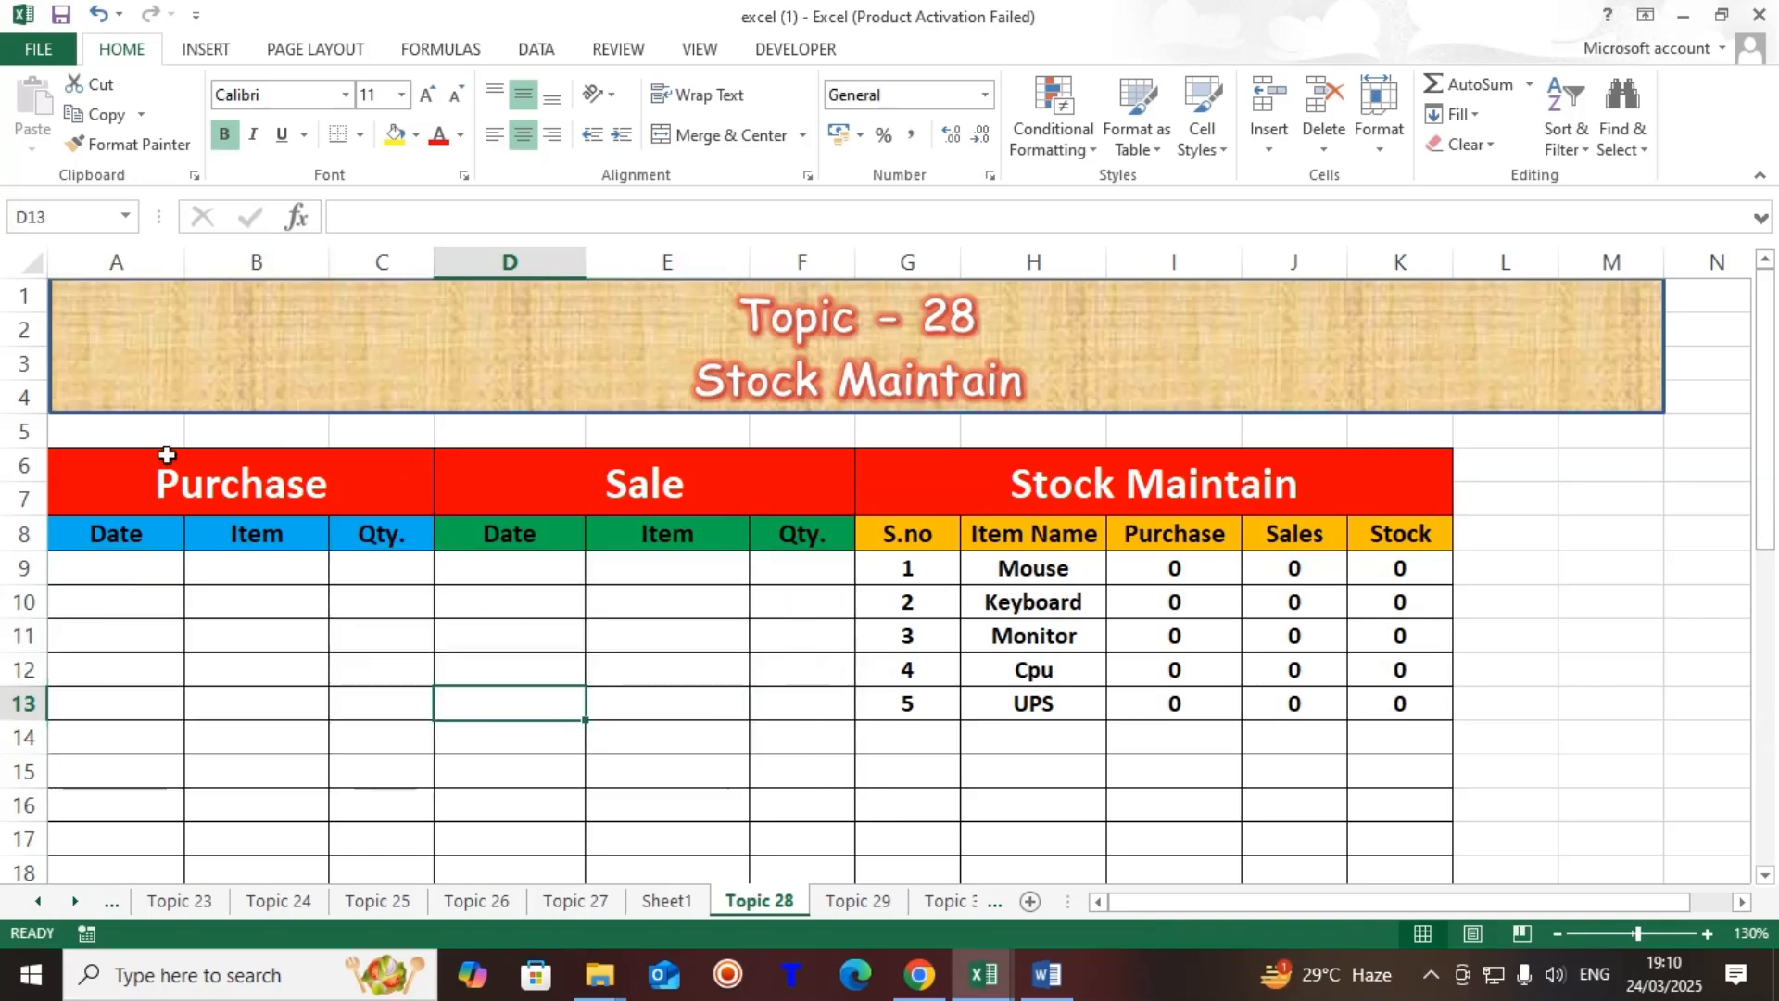
On Sheet1, clear the purchase and sales entries in A3:F8 and the stock table's calculated cells I3:K7
click(668, 900)
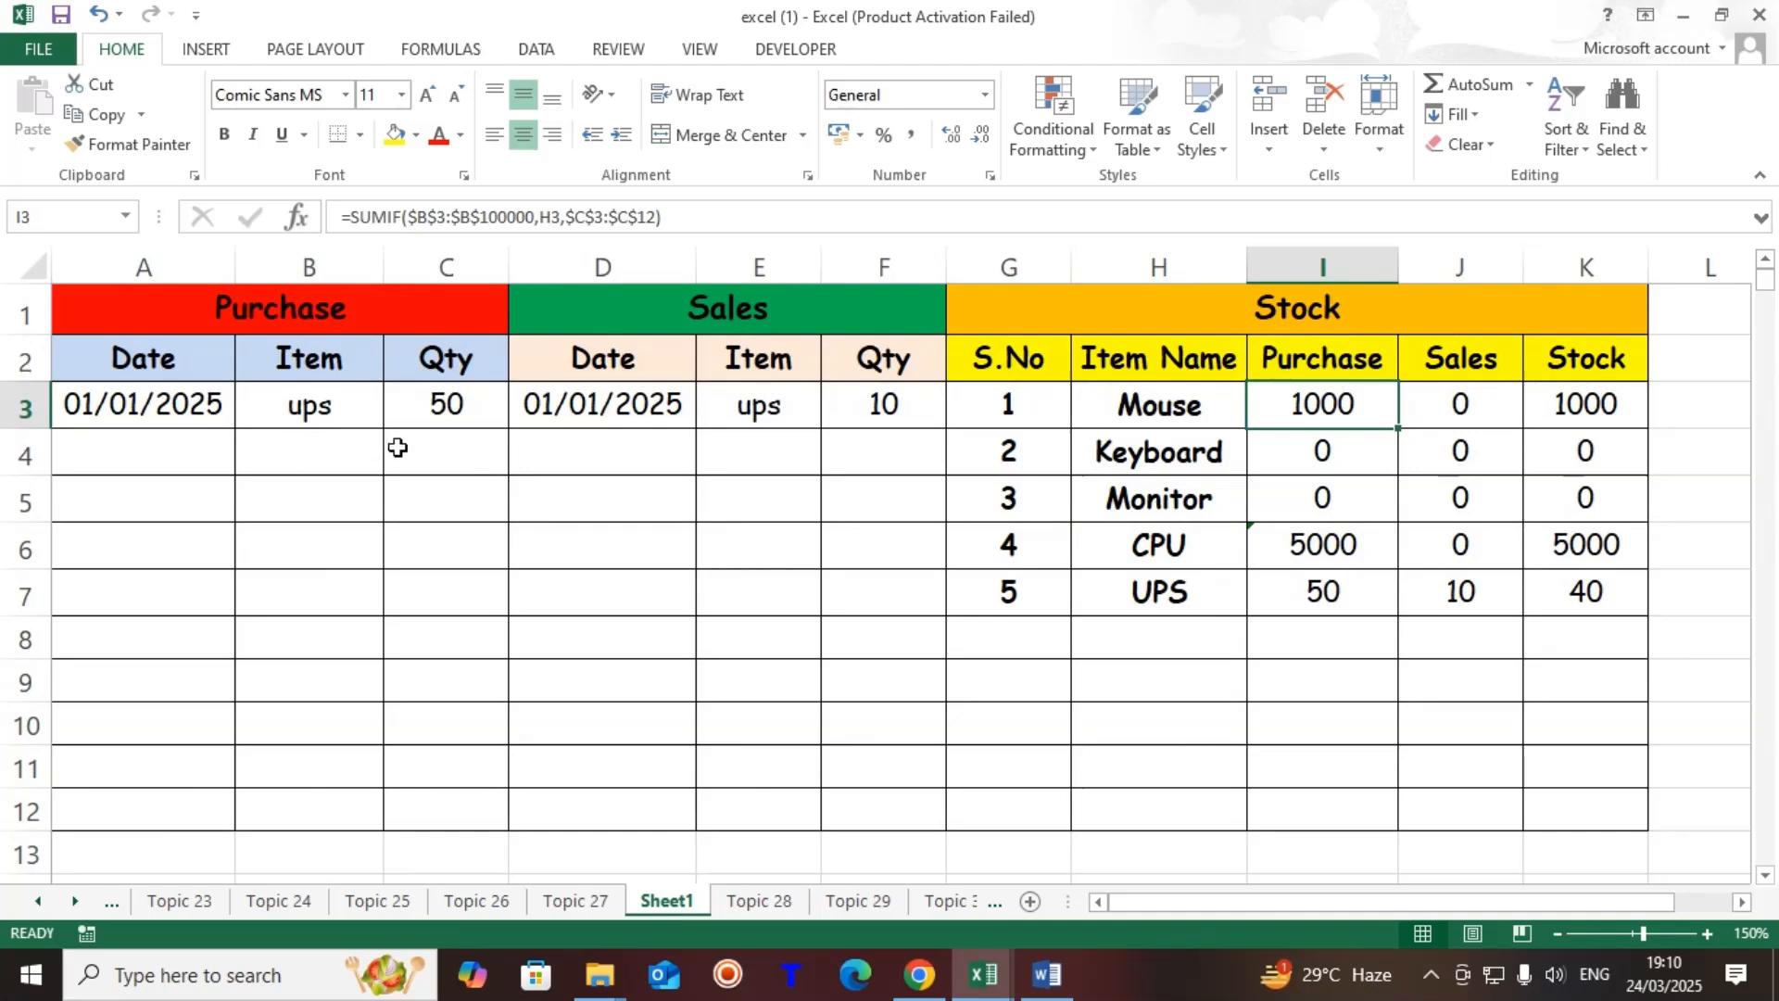
drag(156, 401, 832, 624)
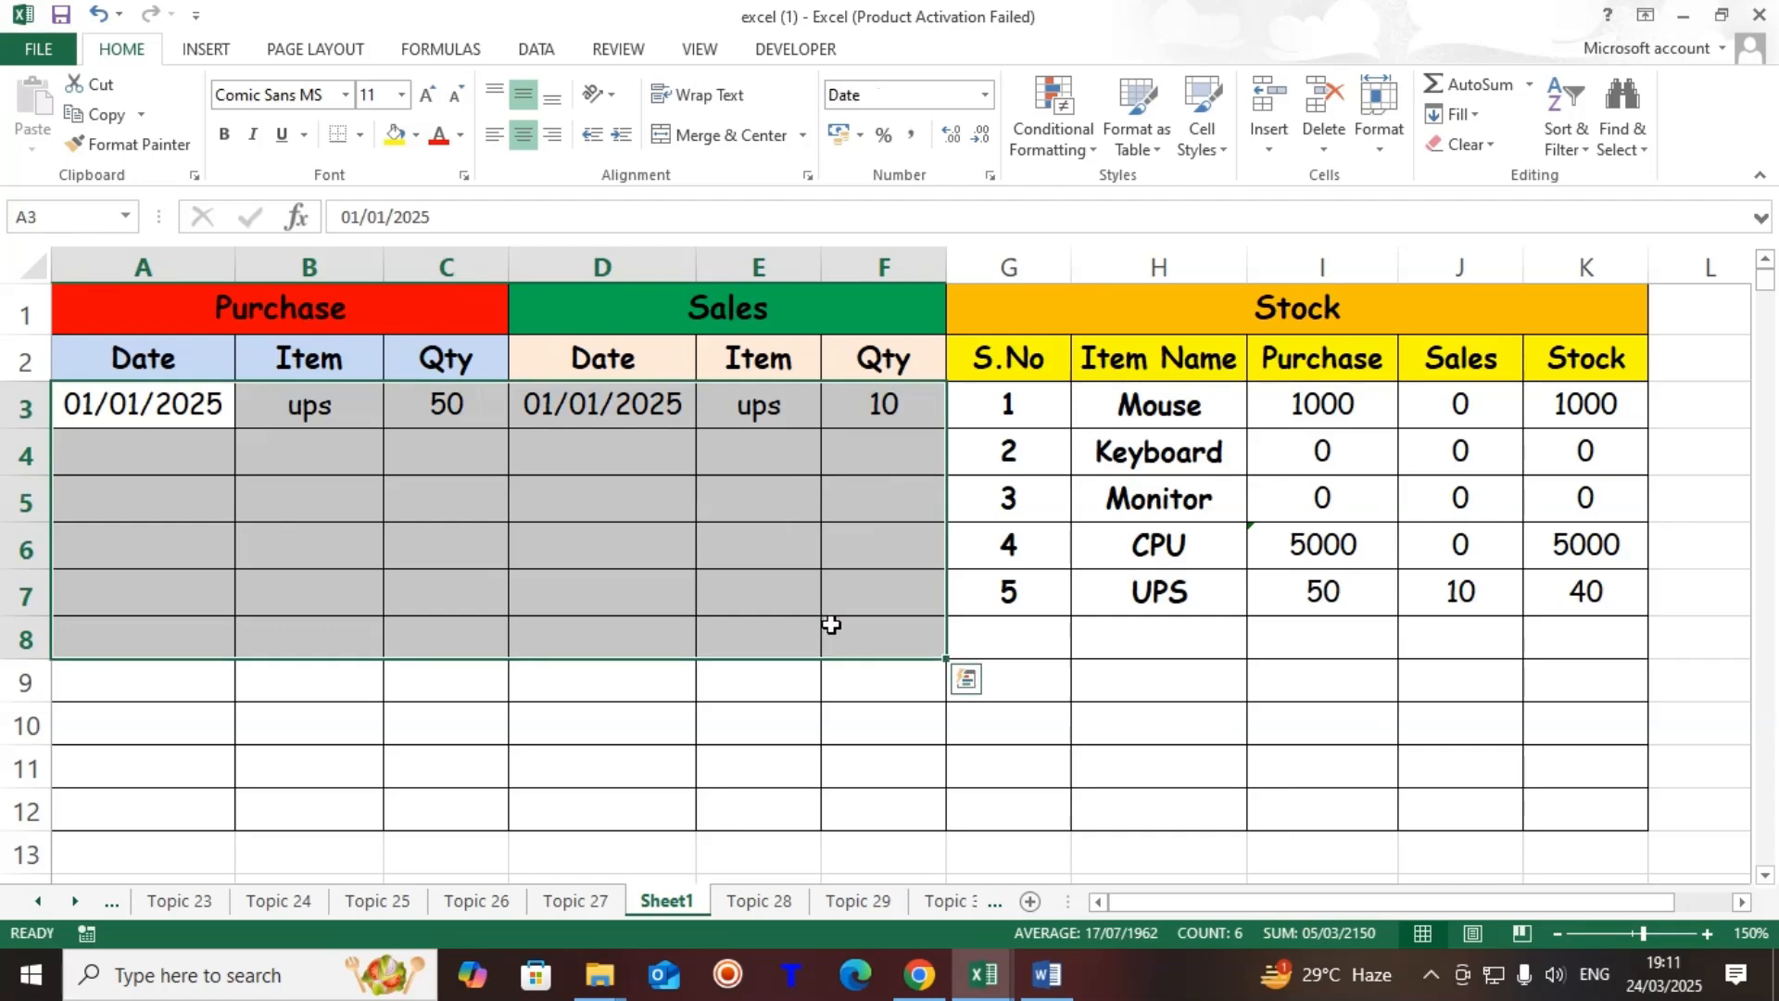
key(Delete)
drag(1335, 408, 1628, 603)
key(Delete)
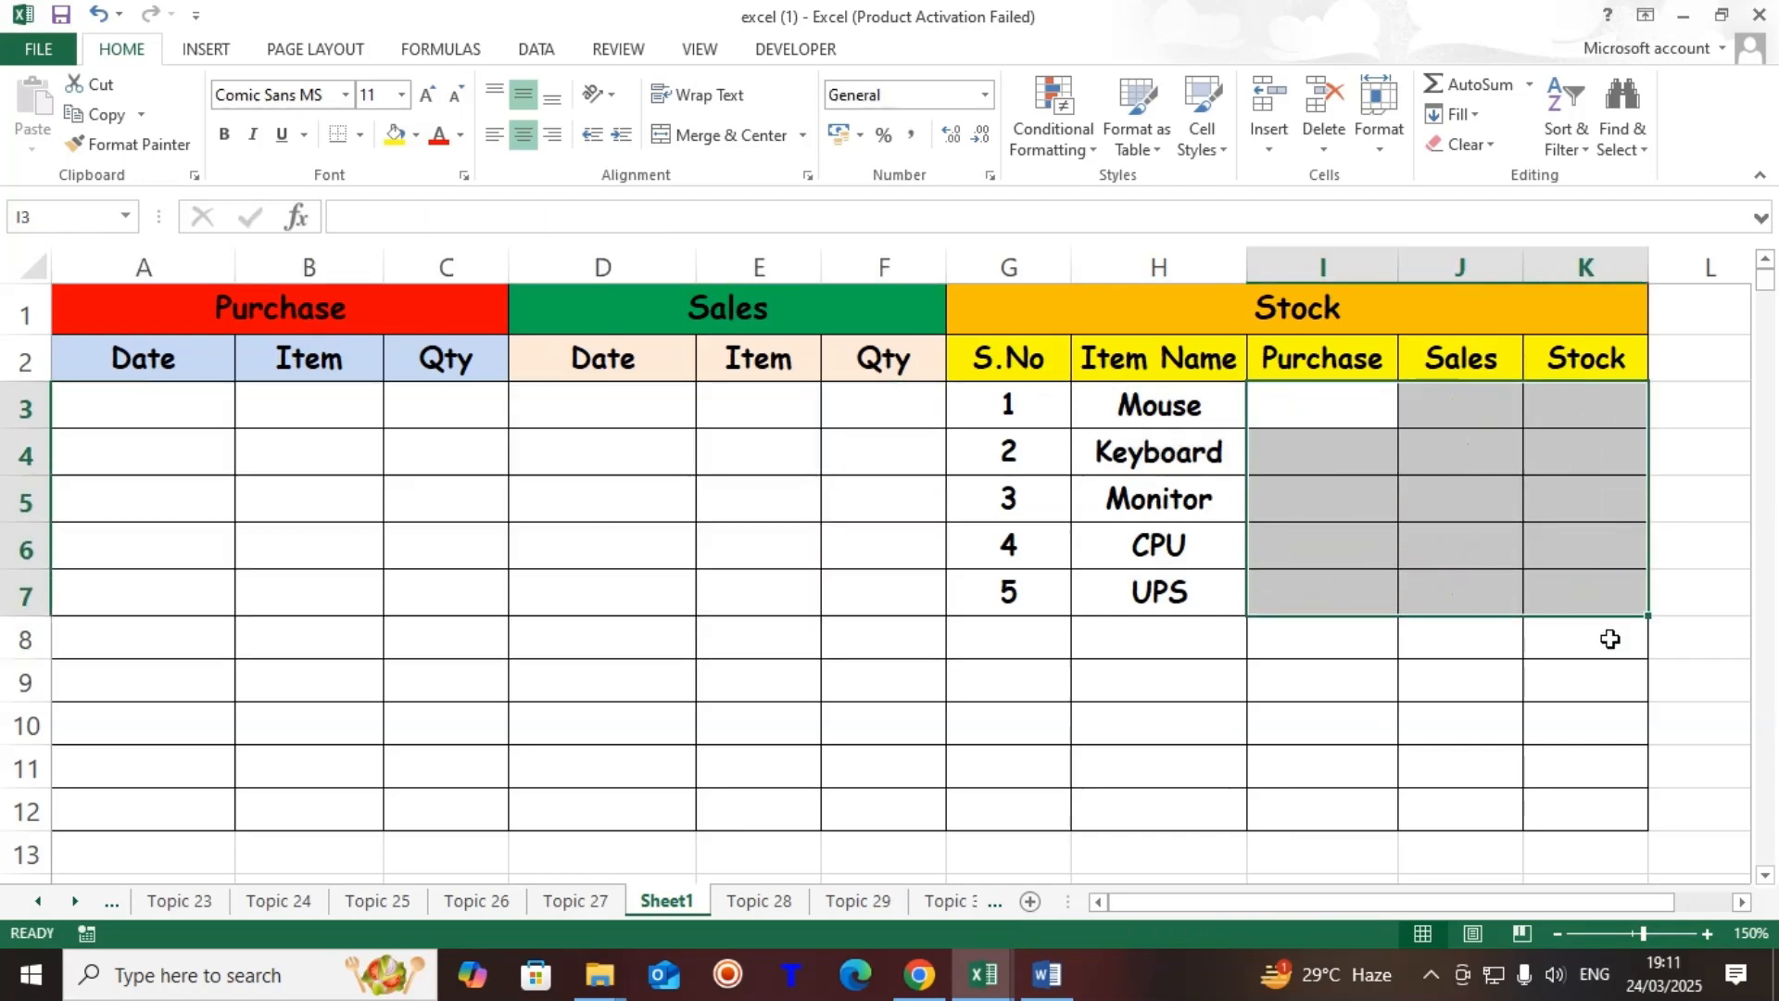
click(1327, 664)
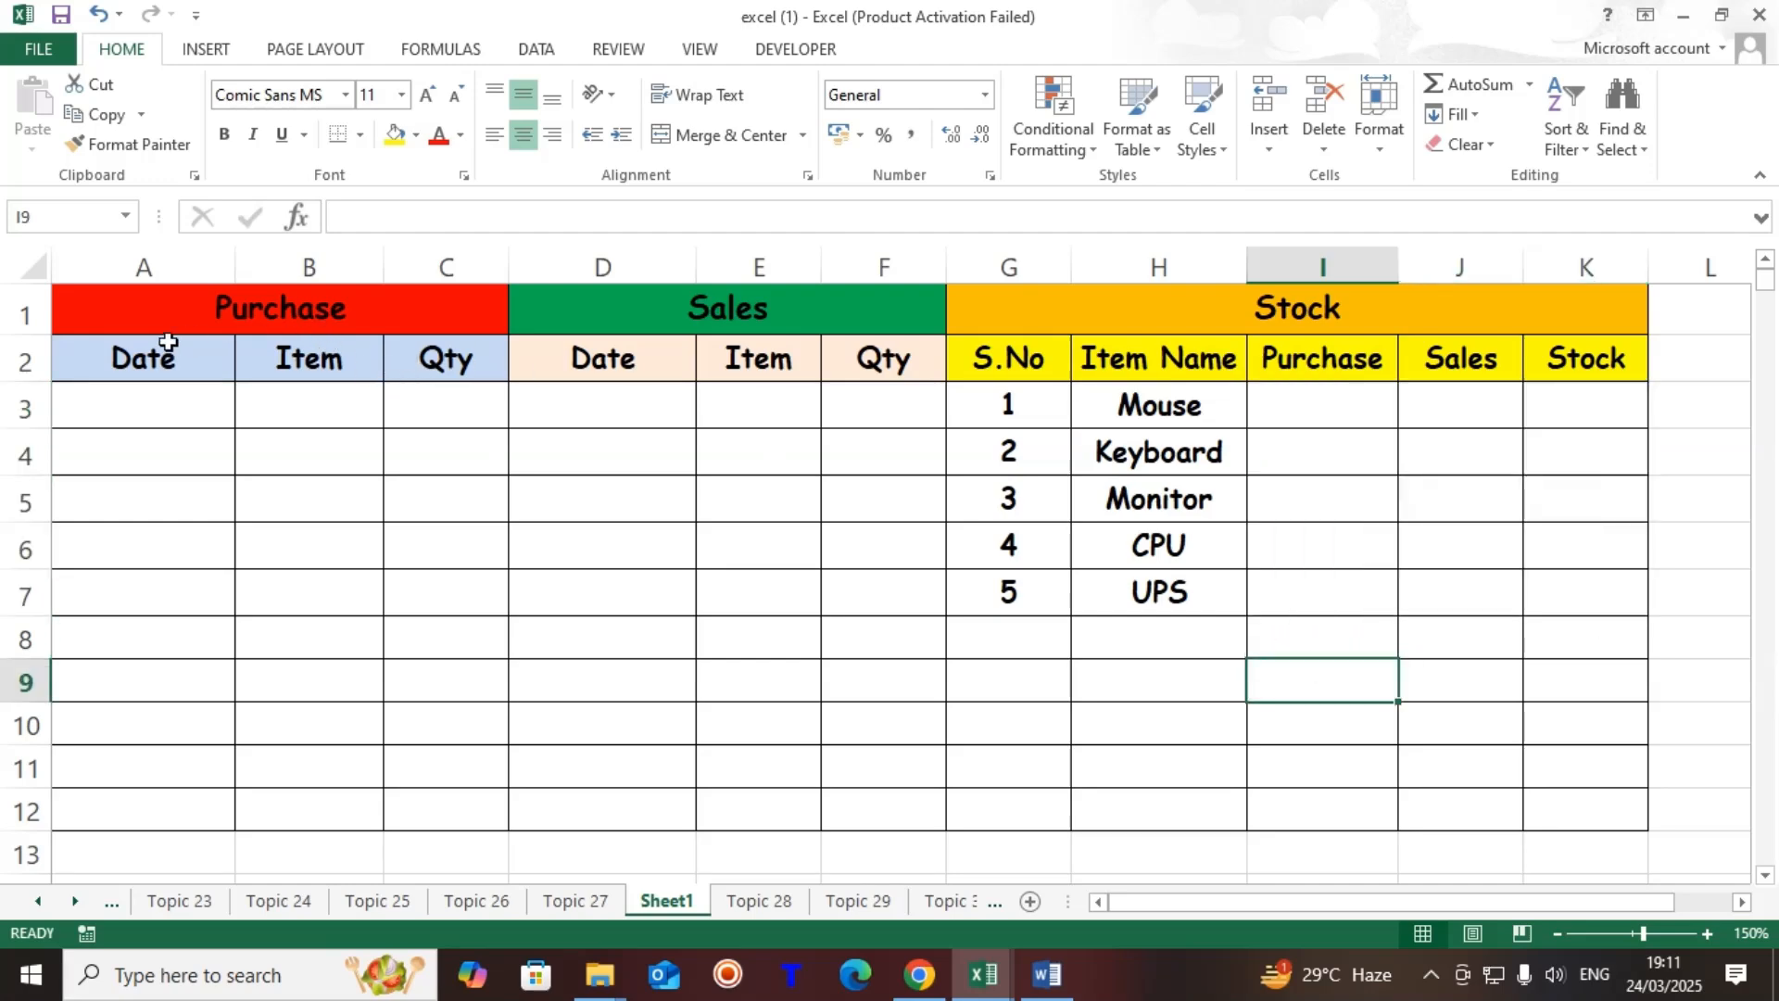
Review the Date, Item and Qty headings of the Purchase and Sales tables and the item names in H3:H7
click(127, 362)
click(278, 359)
click(436, 362)
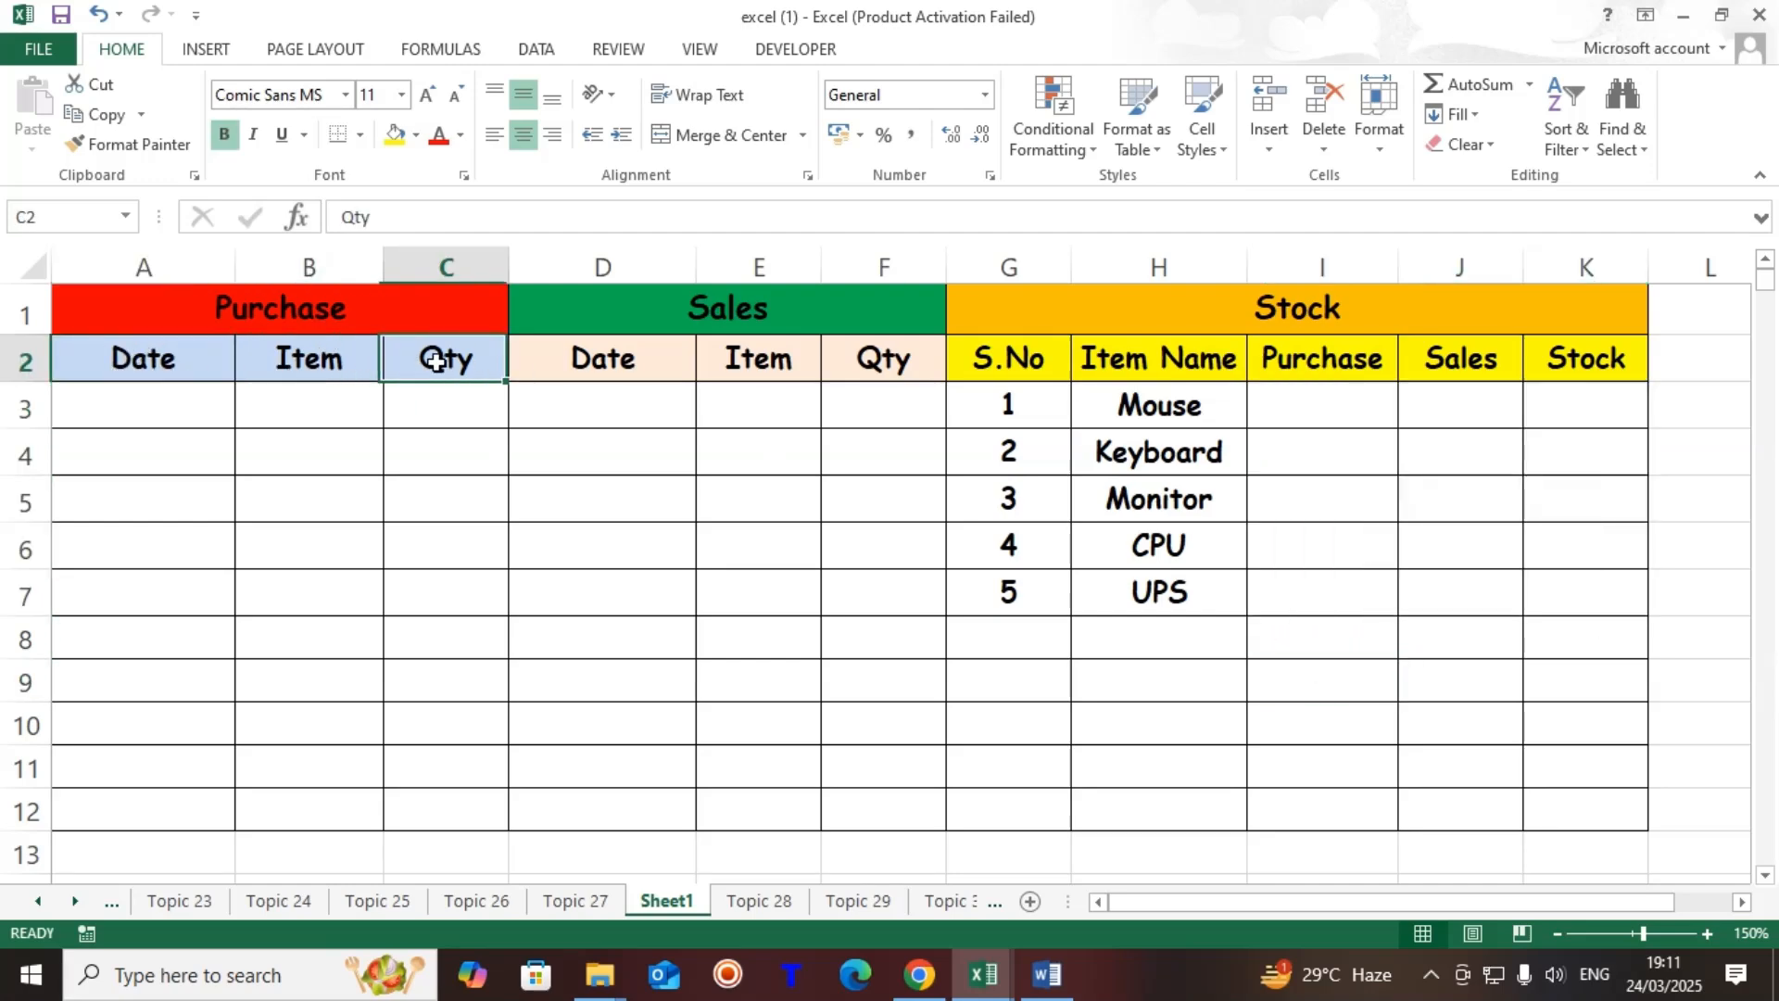
click(582, 366)
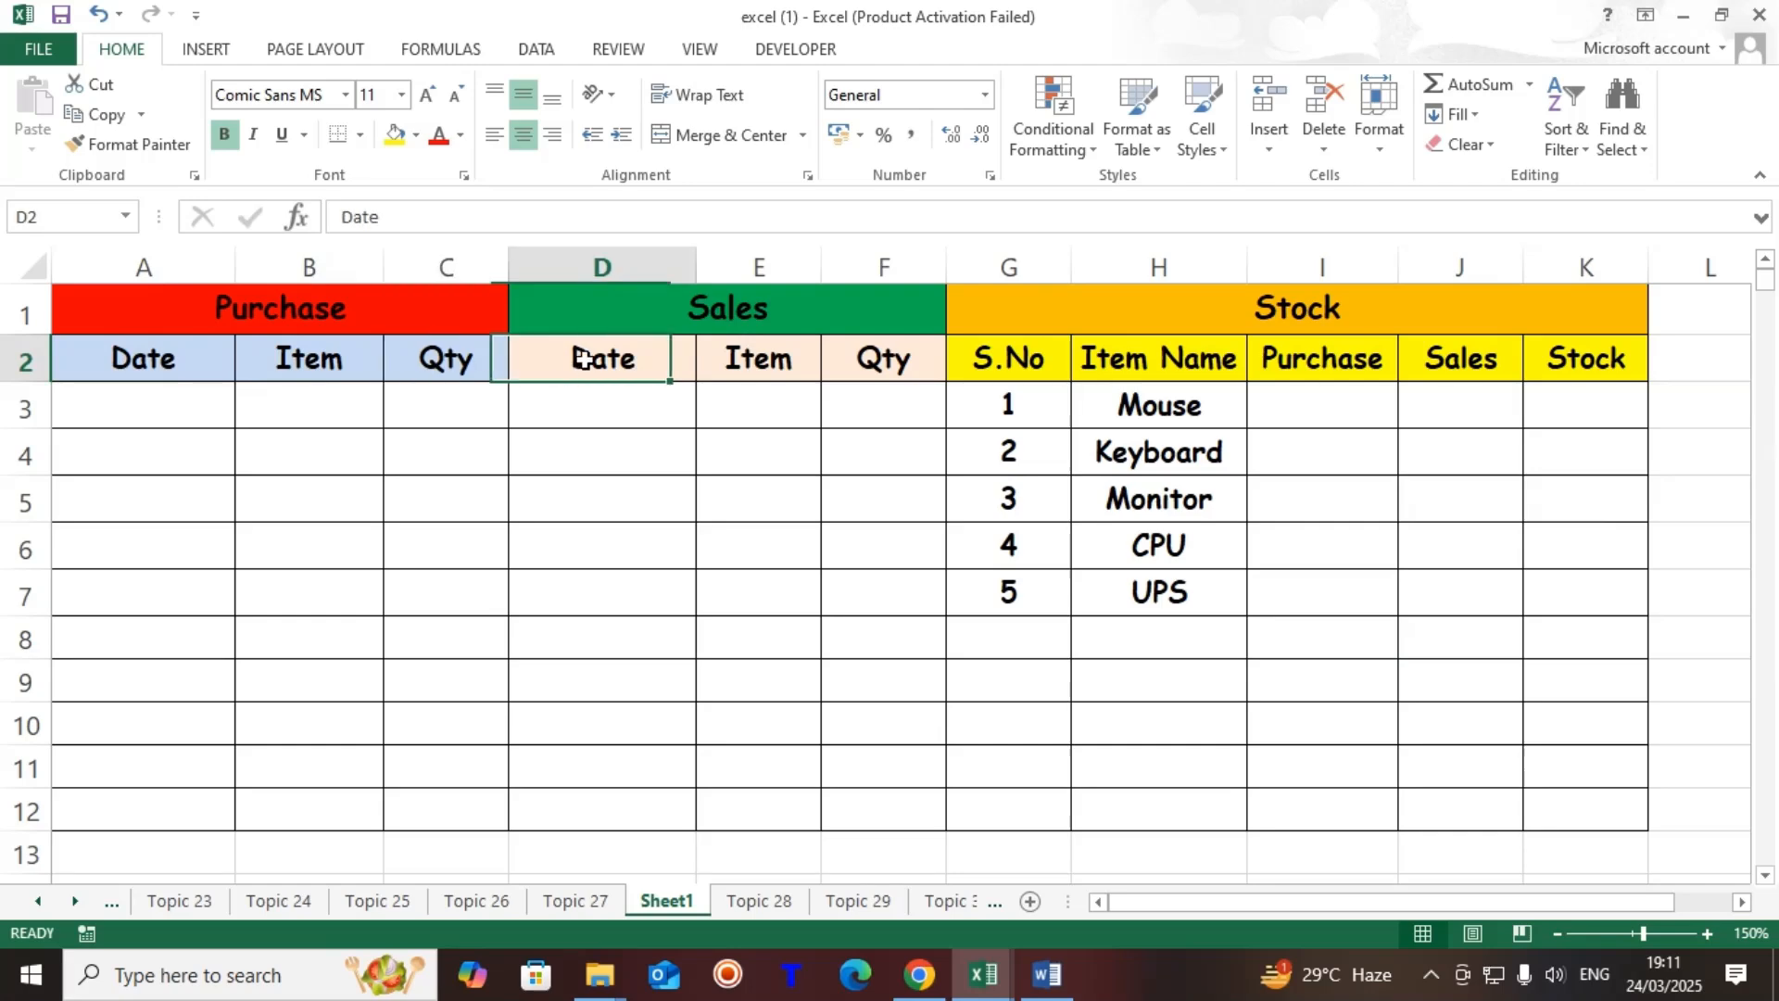
click(746, 366)
click(878, 357)
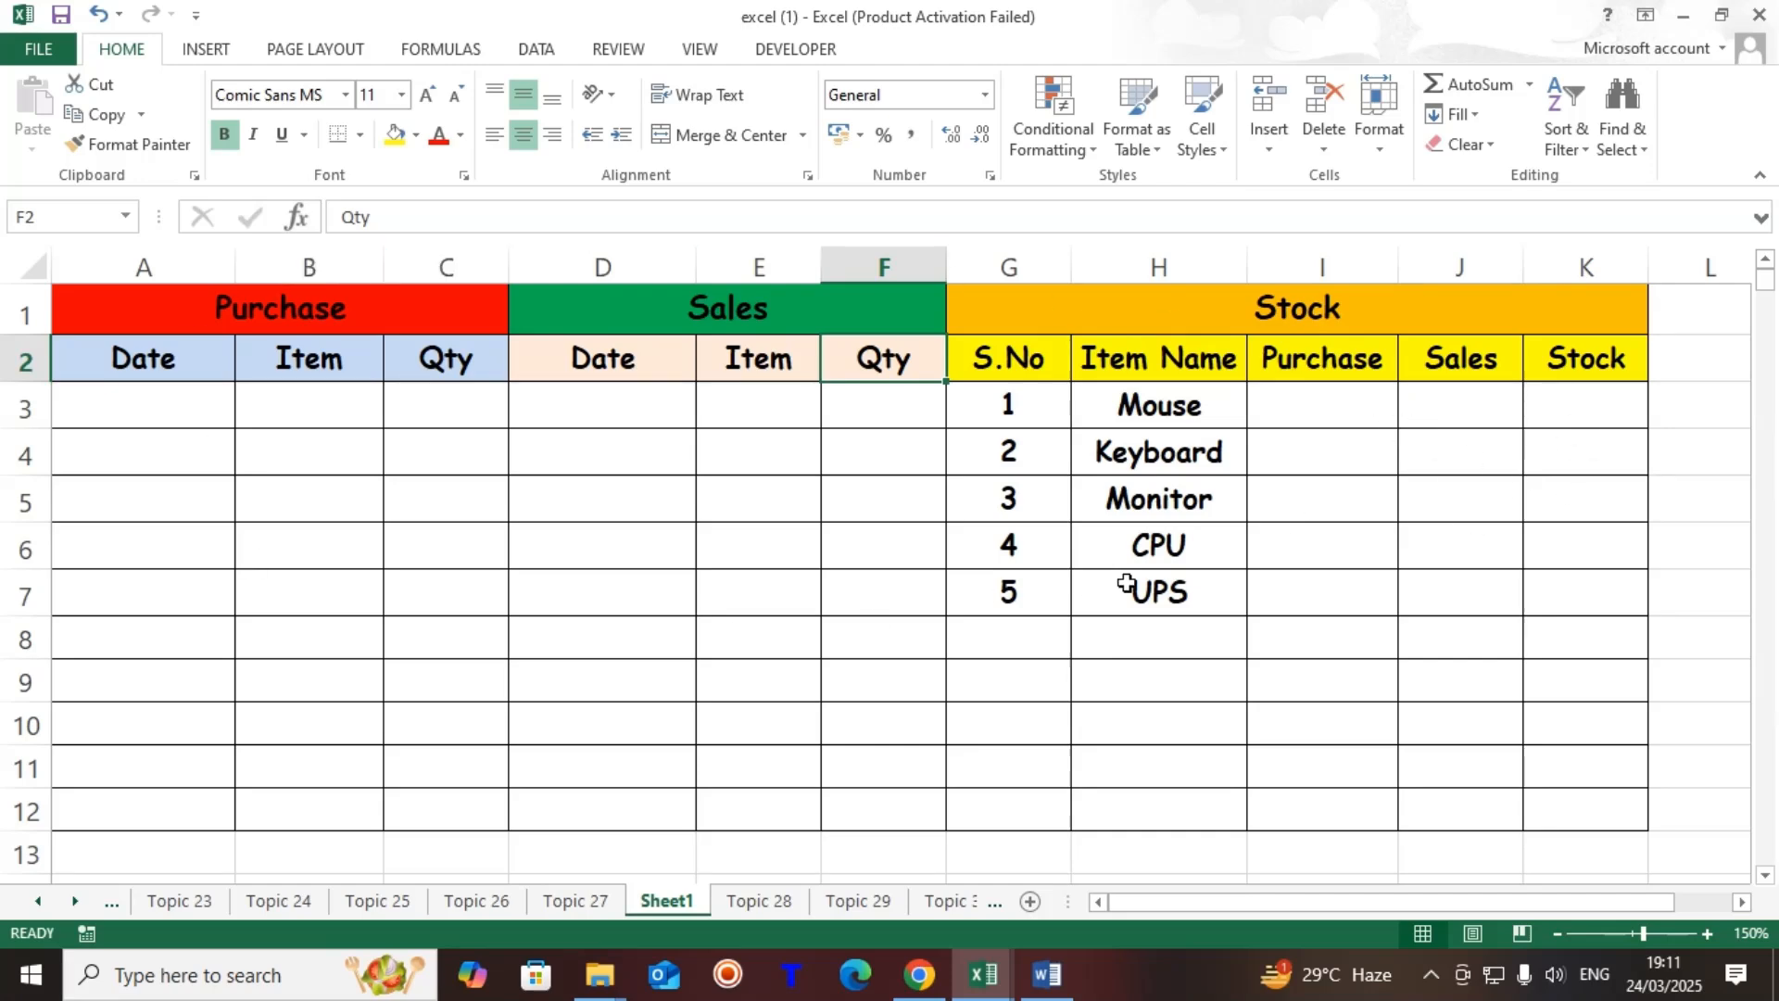
drag(1156, 406, 1123, 584)
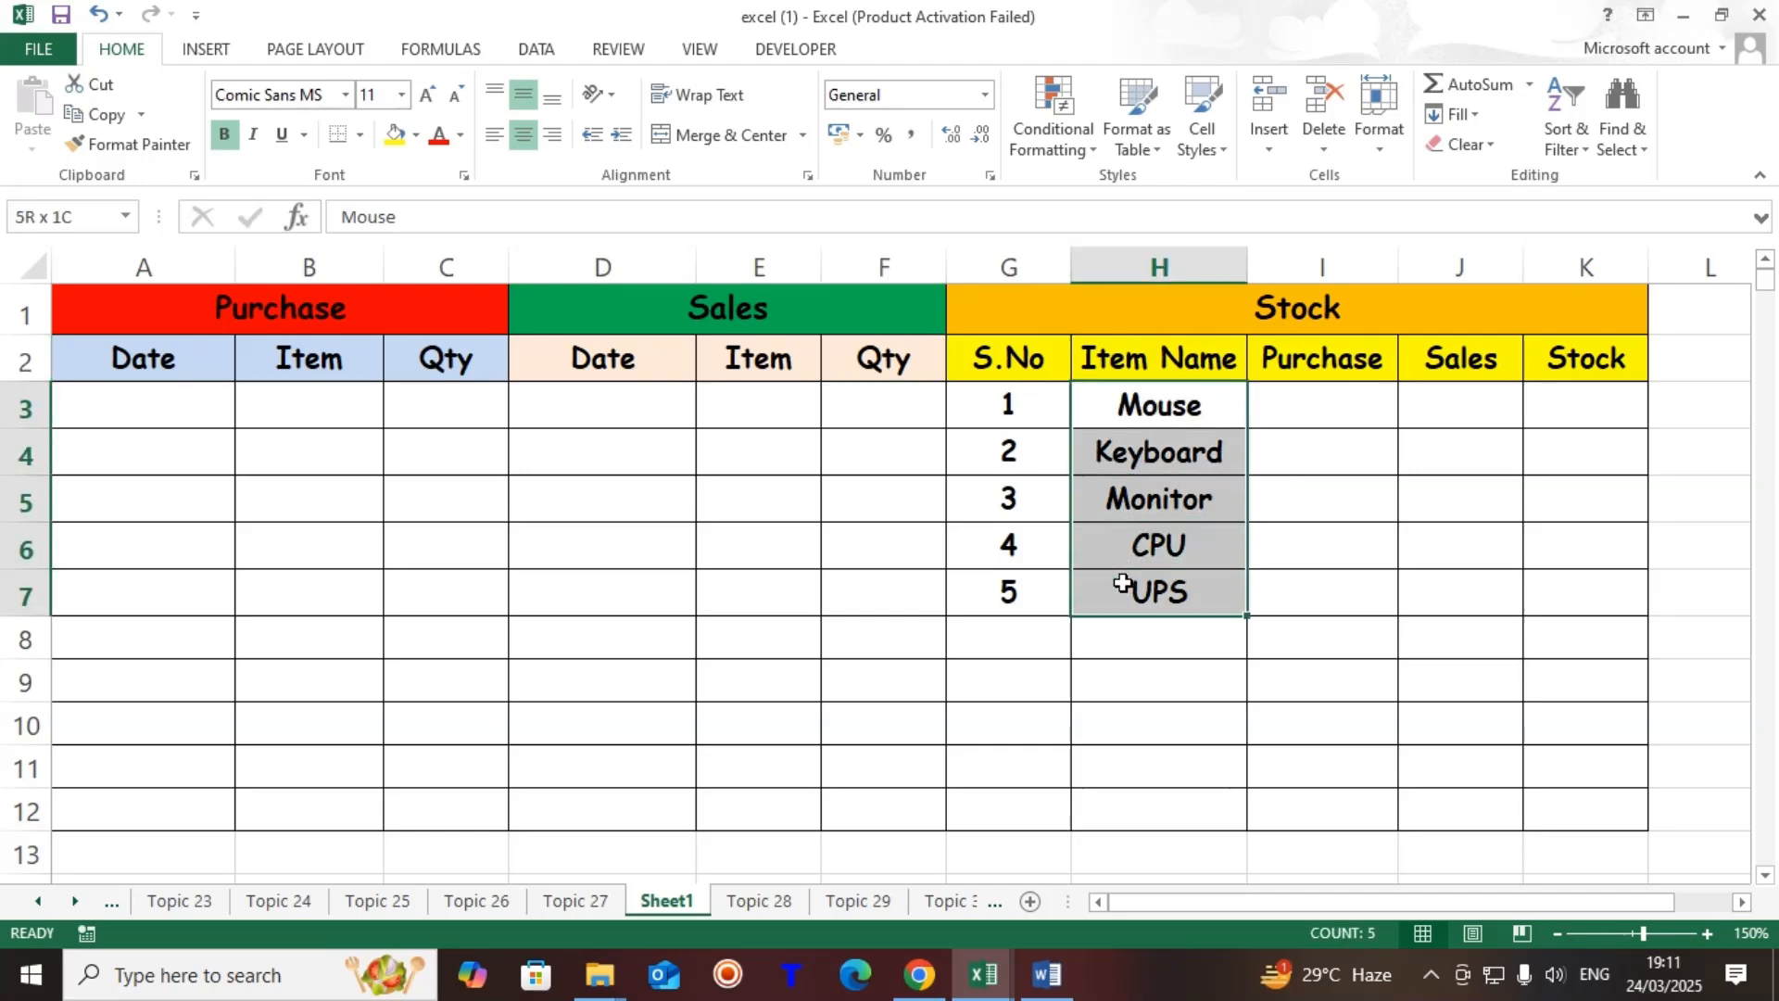
In I3, total the purchased quantity of Mouse with =SUMIF(B3:B12,H3,C3:C12)
click(1334, 423)
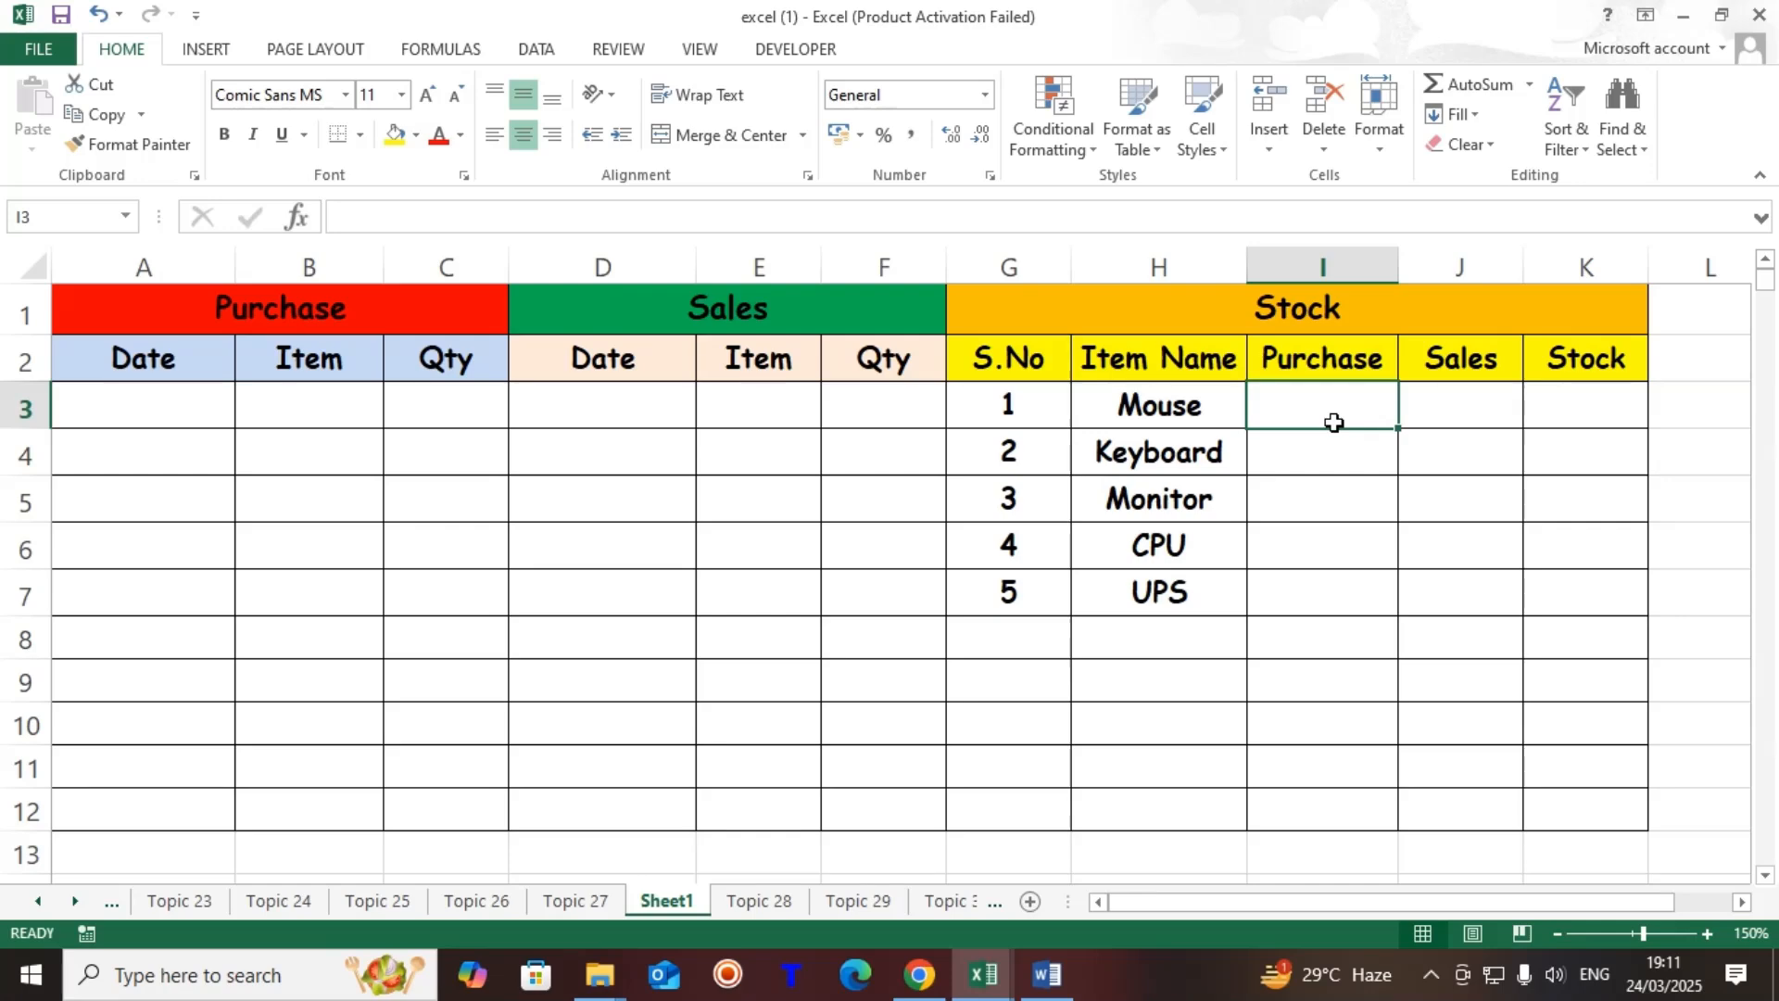
text(=)
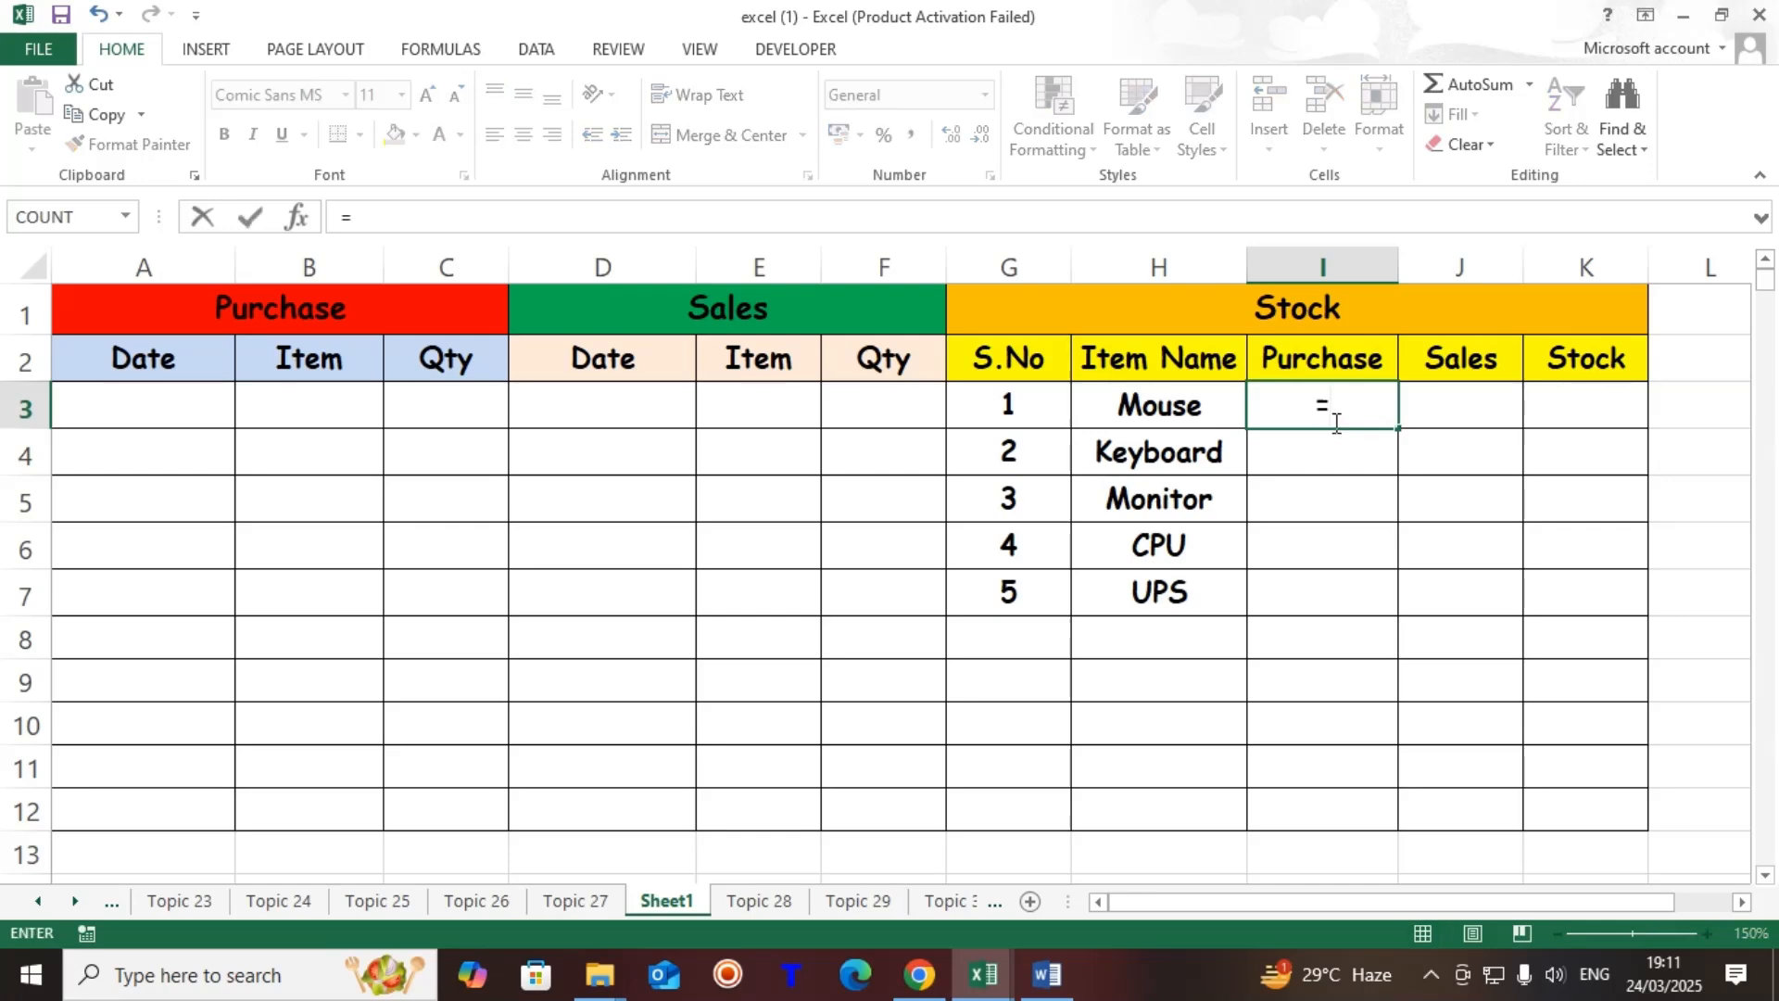
text(sumif)
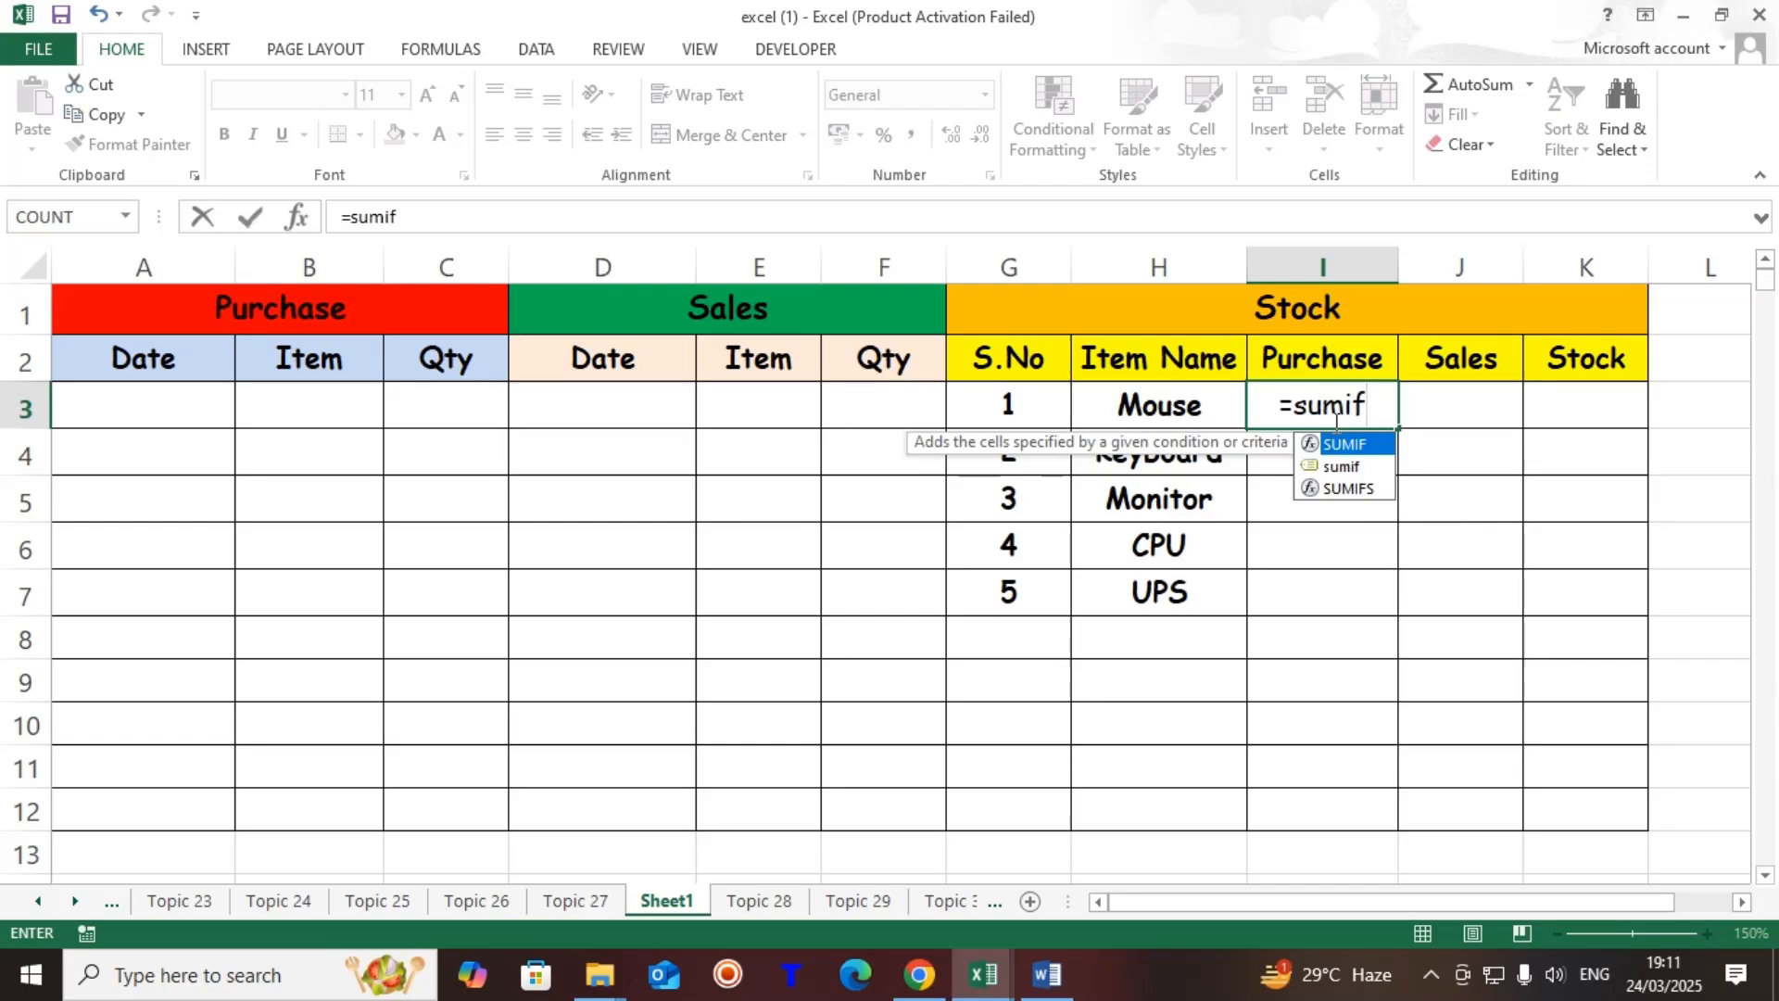
text(()
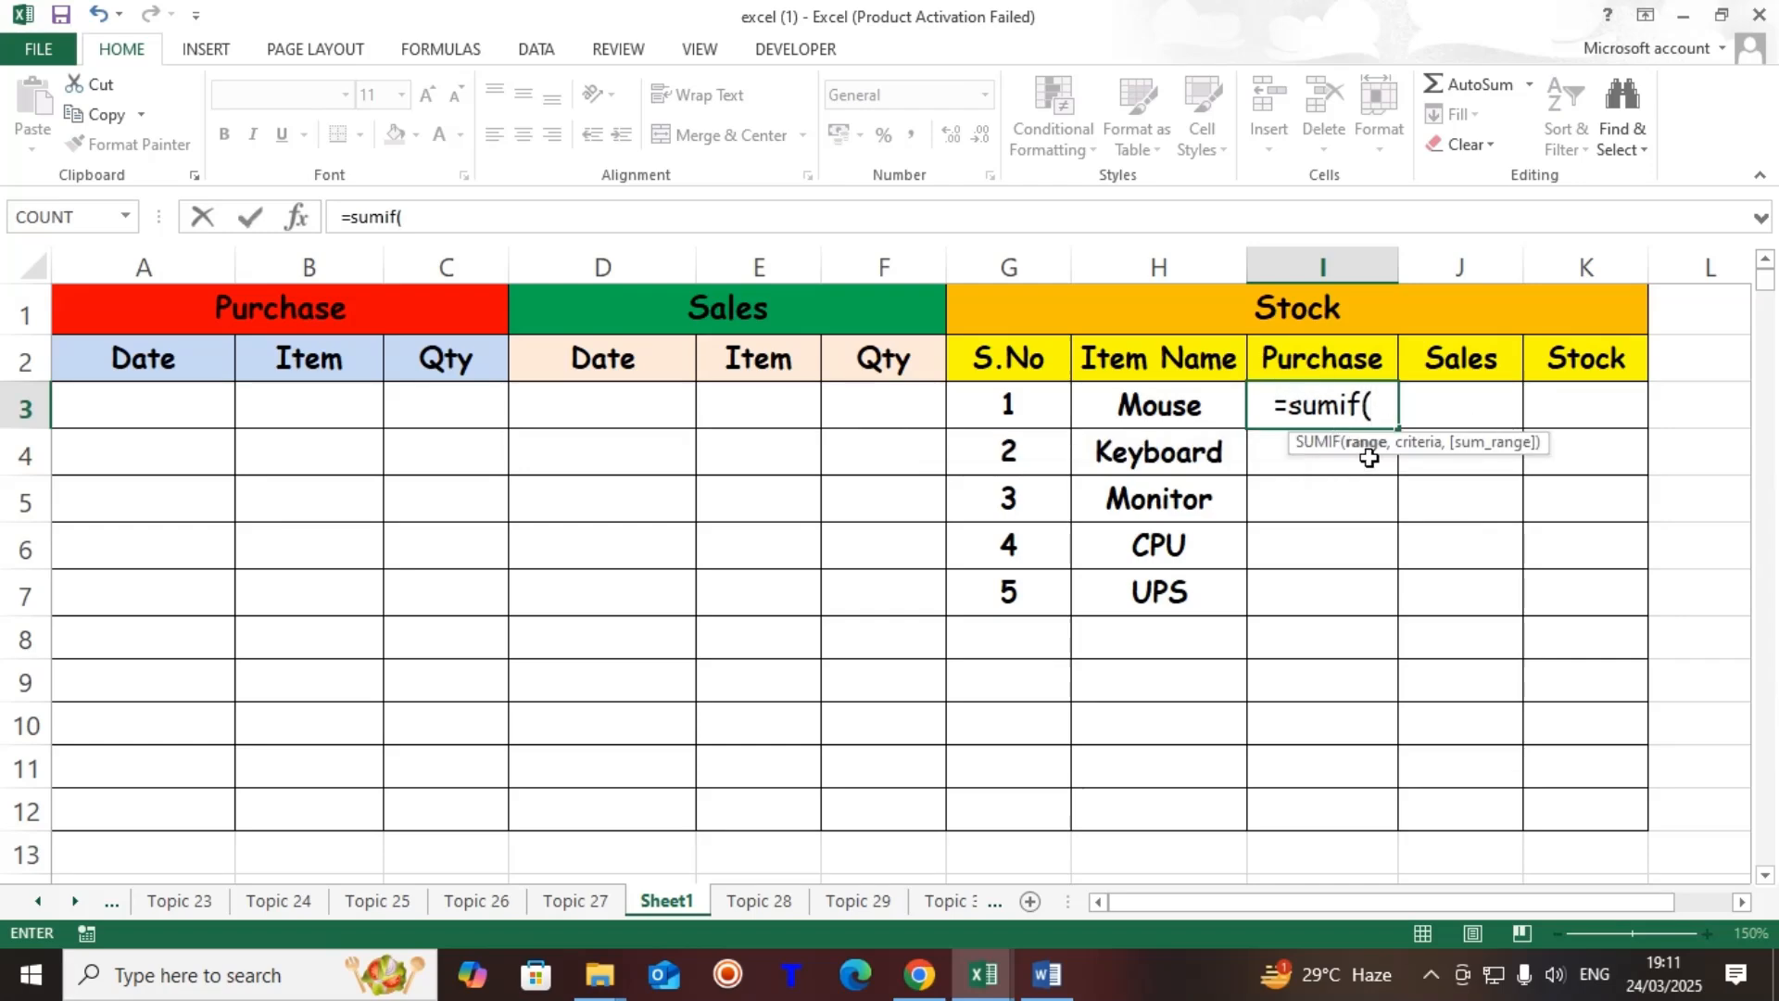
click(307, 411)
drag(307, 410, 269, 797)
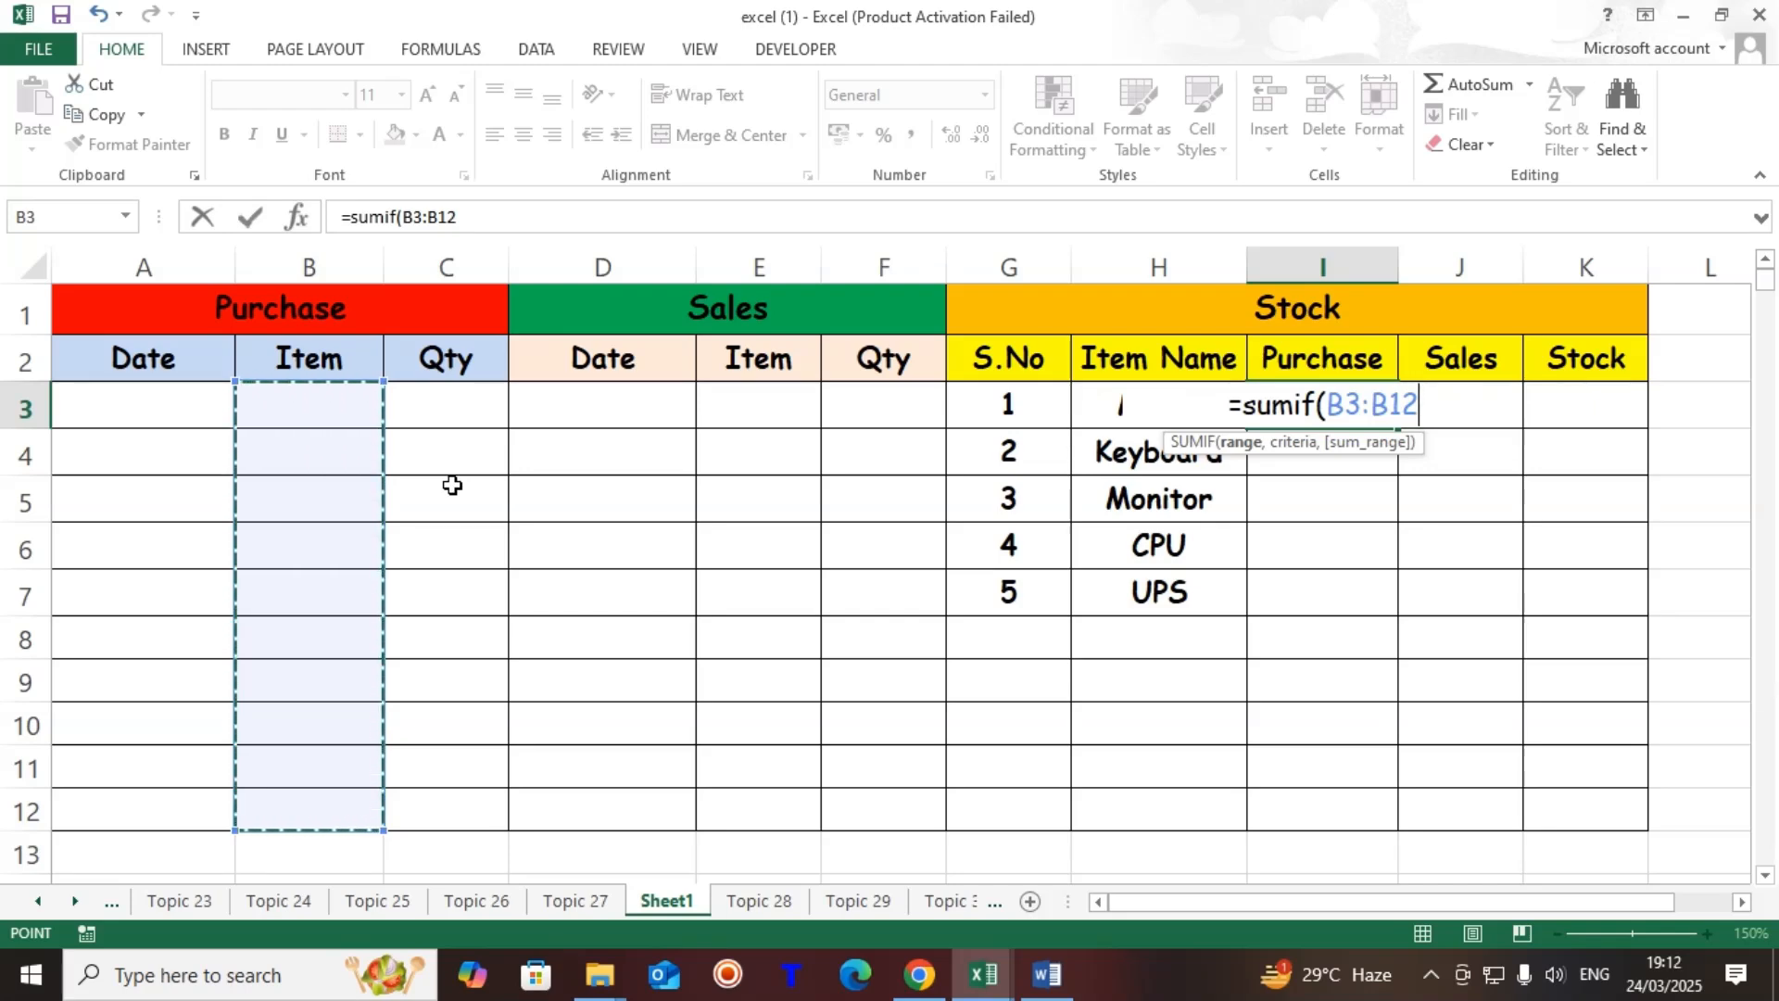
text(,)
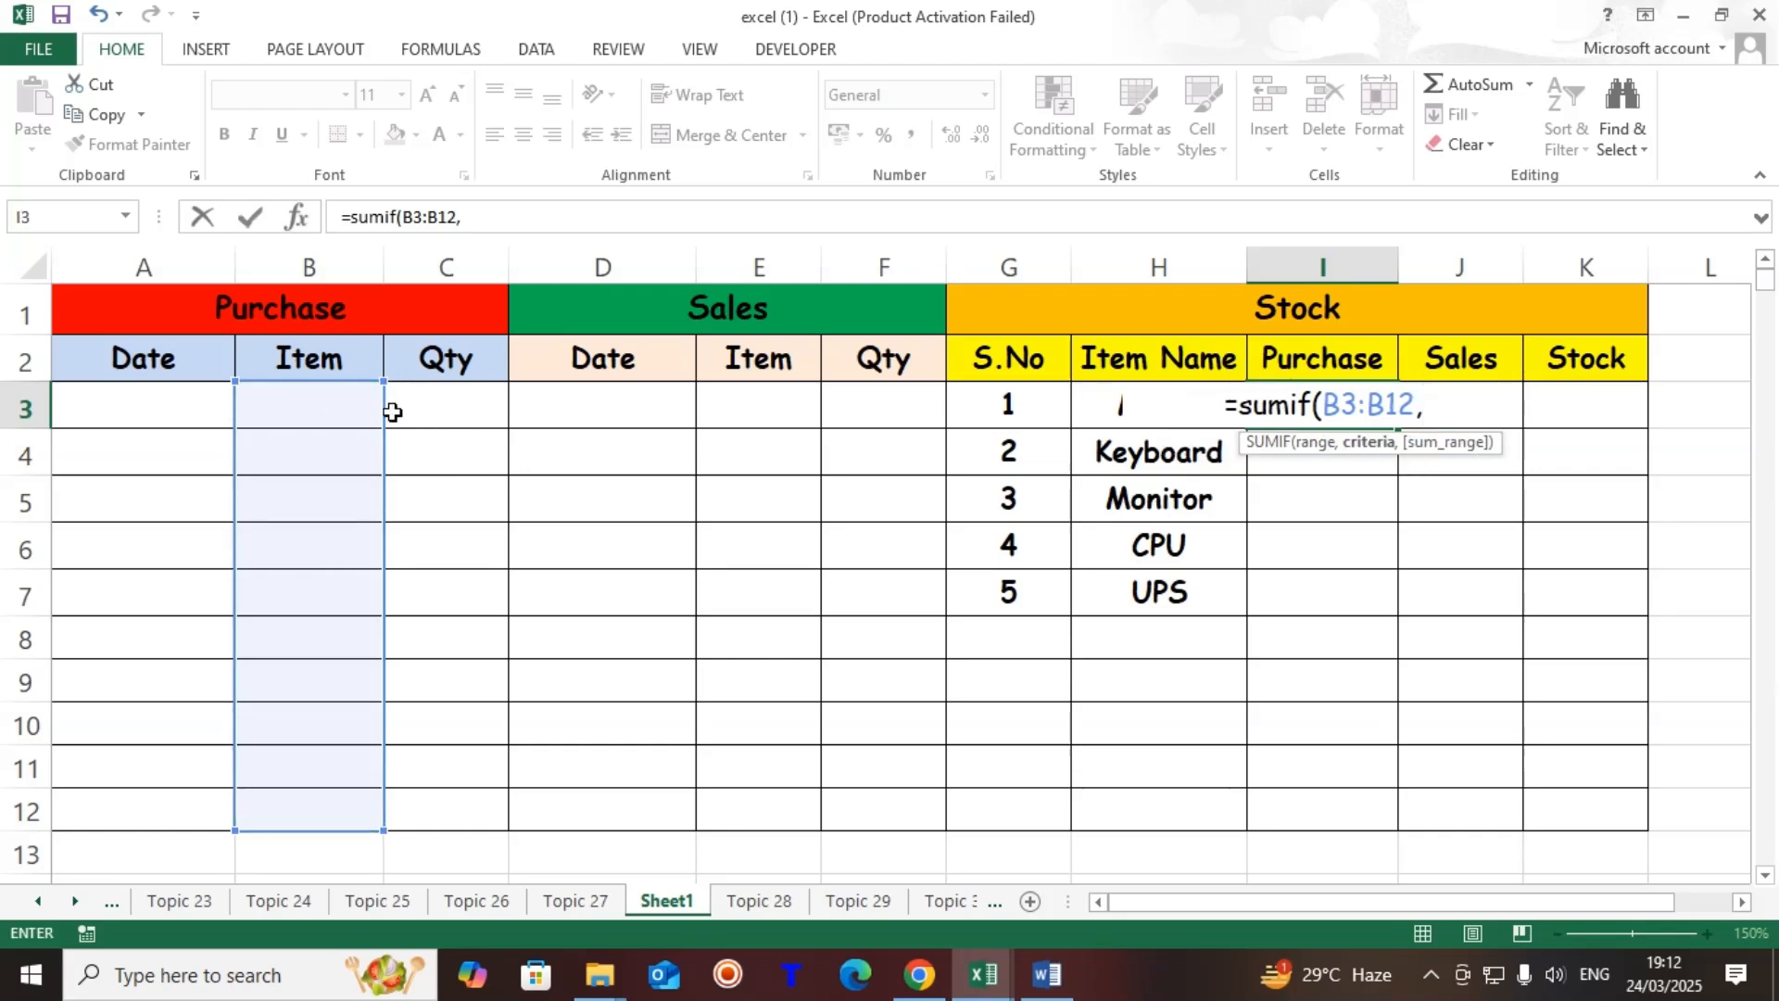
click(1095, 400)
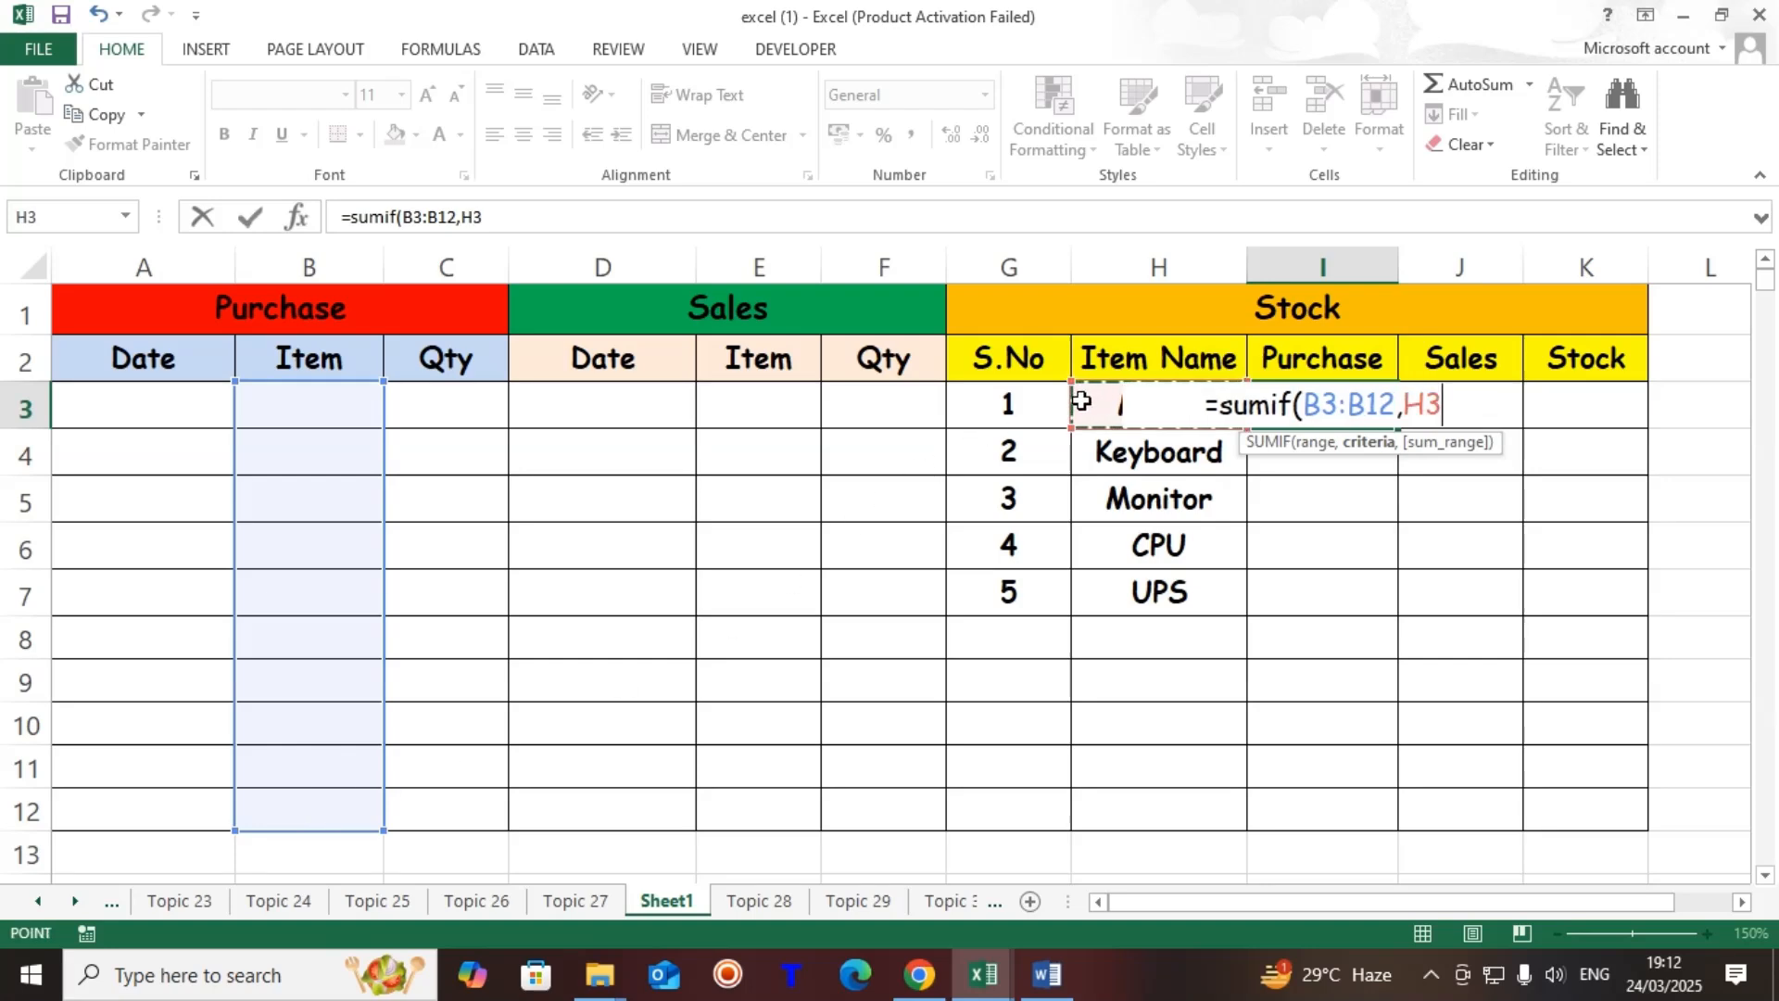
text(,)
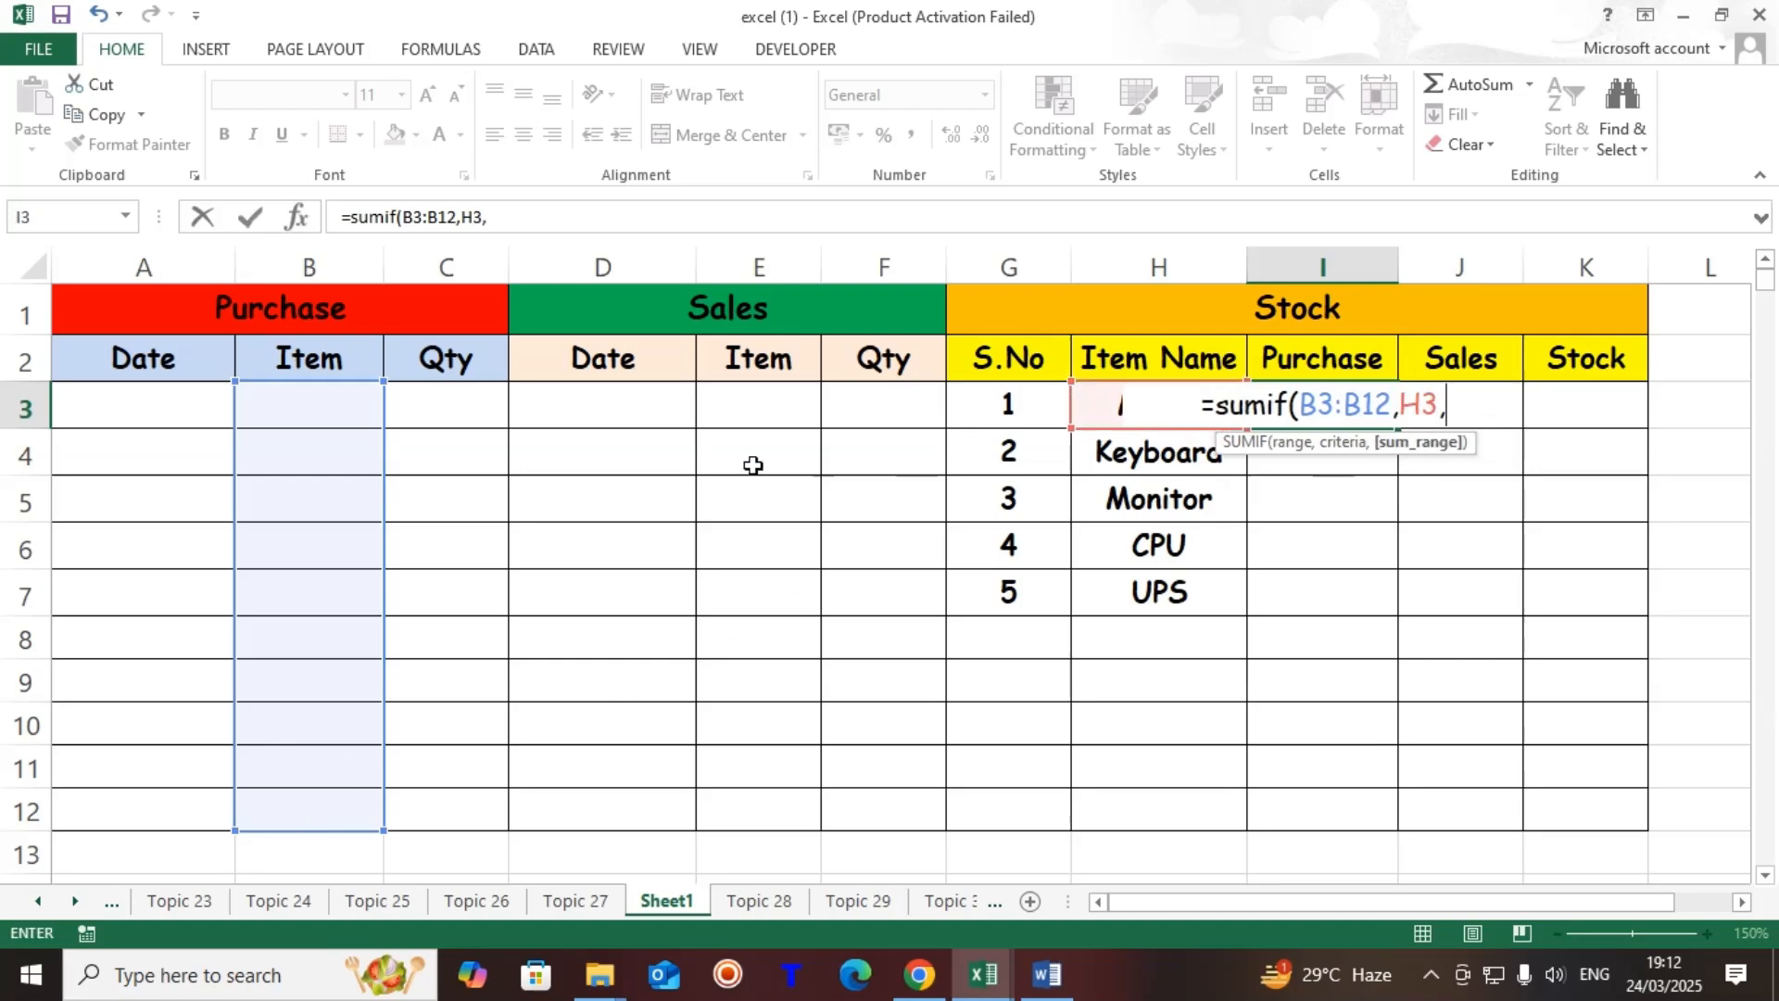
drag(438, 401, 419, 821)
text())
key(Return)
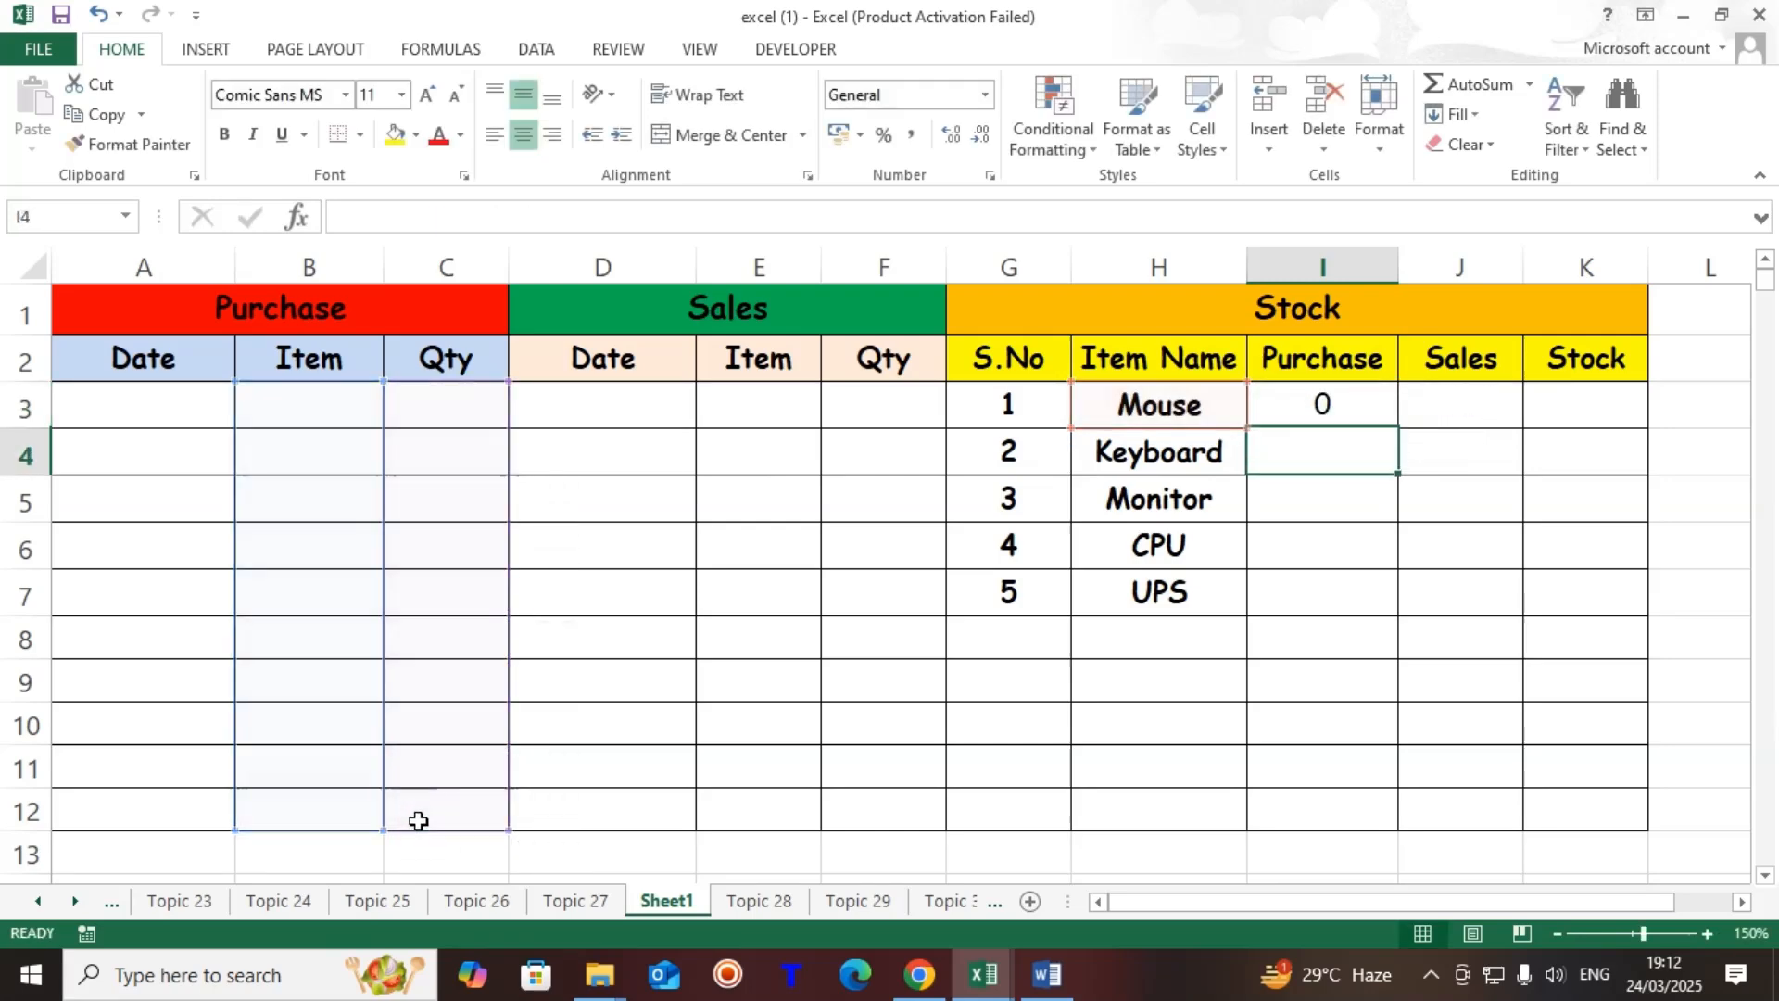
In J3, total the sold quantity of Mouse with =SUMIF(E3:E12,H3,F3:F12)
click(1485, 413)
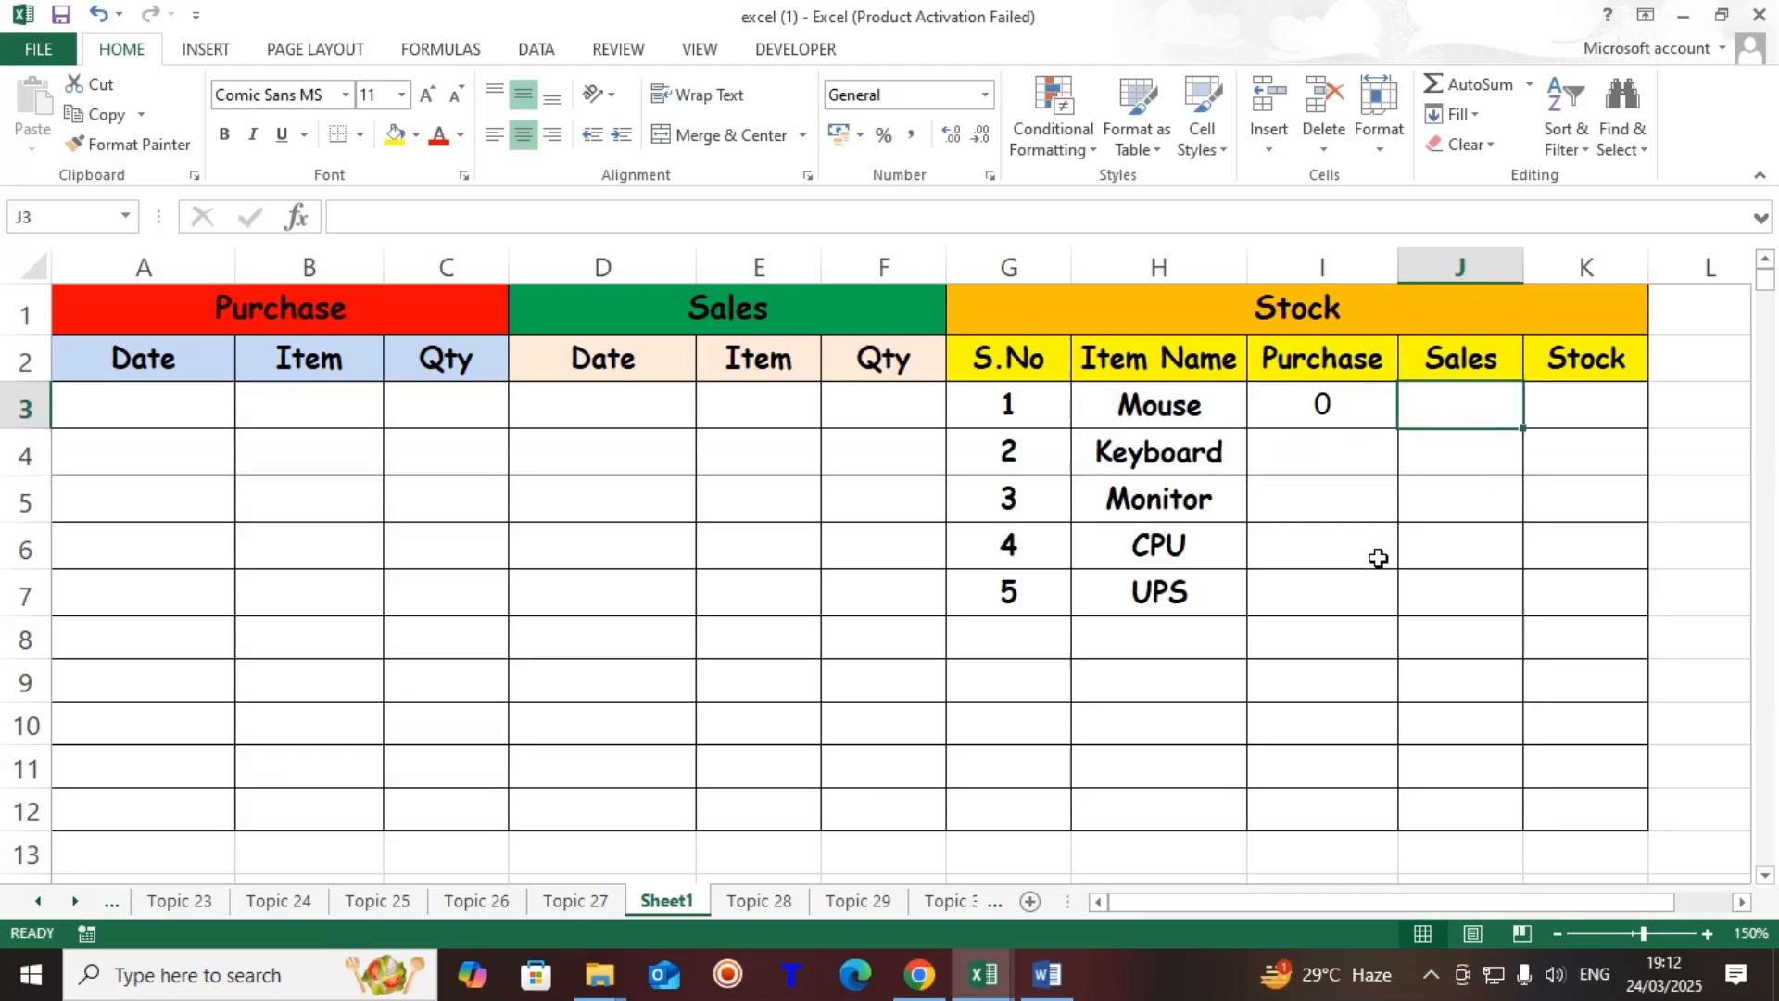
text(=sumif)
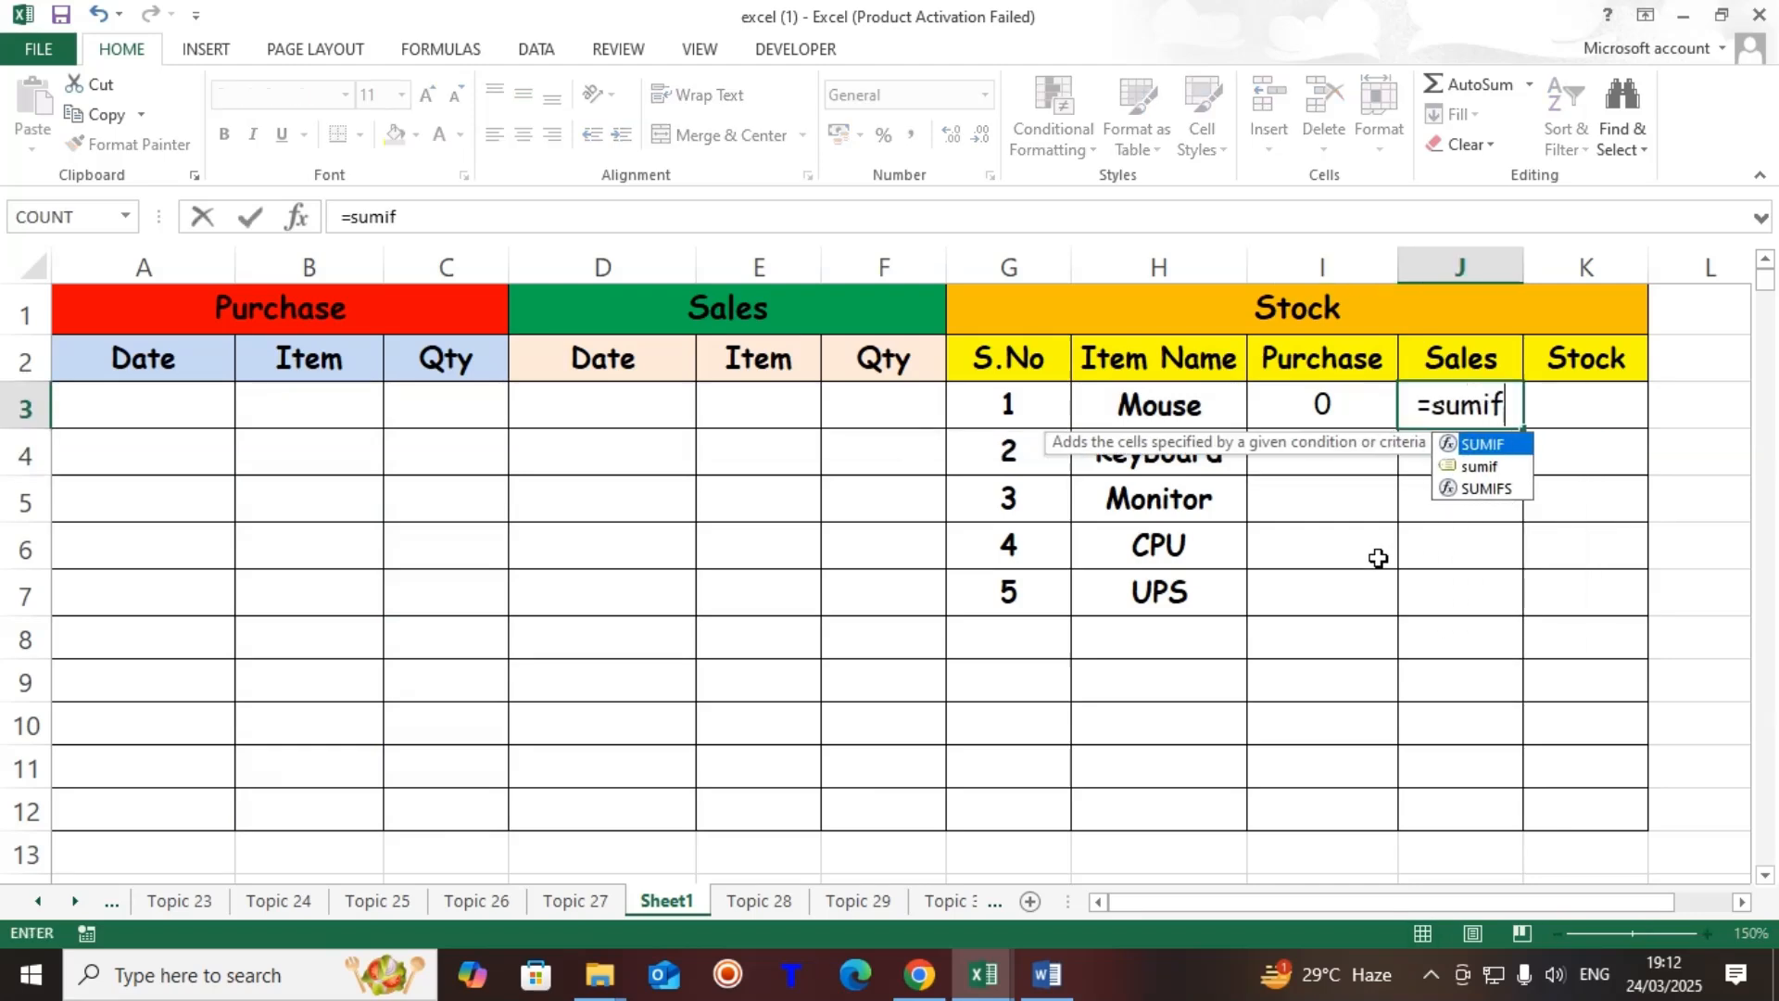
text(()
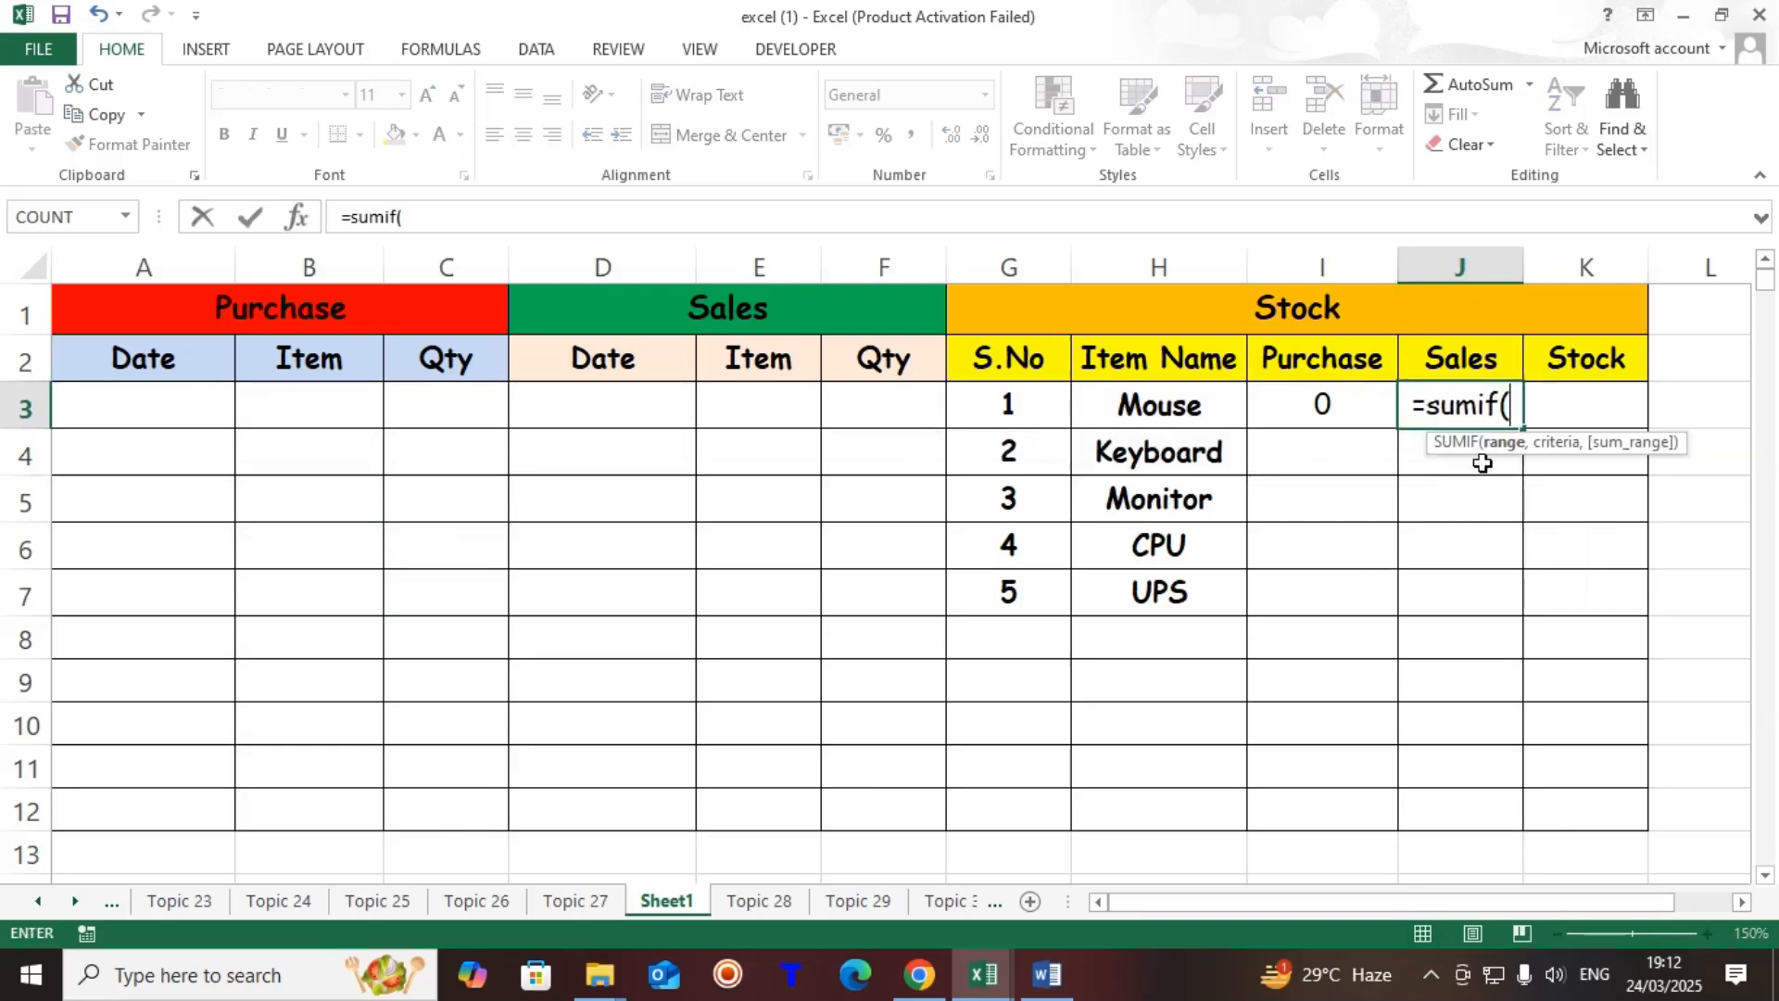
drag(716, 394, 744, 810)
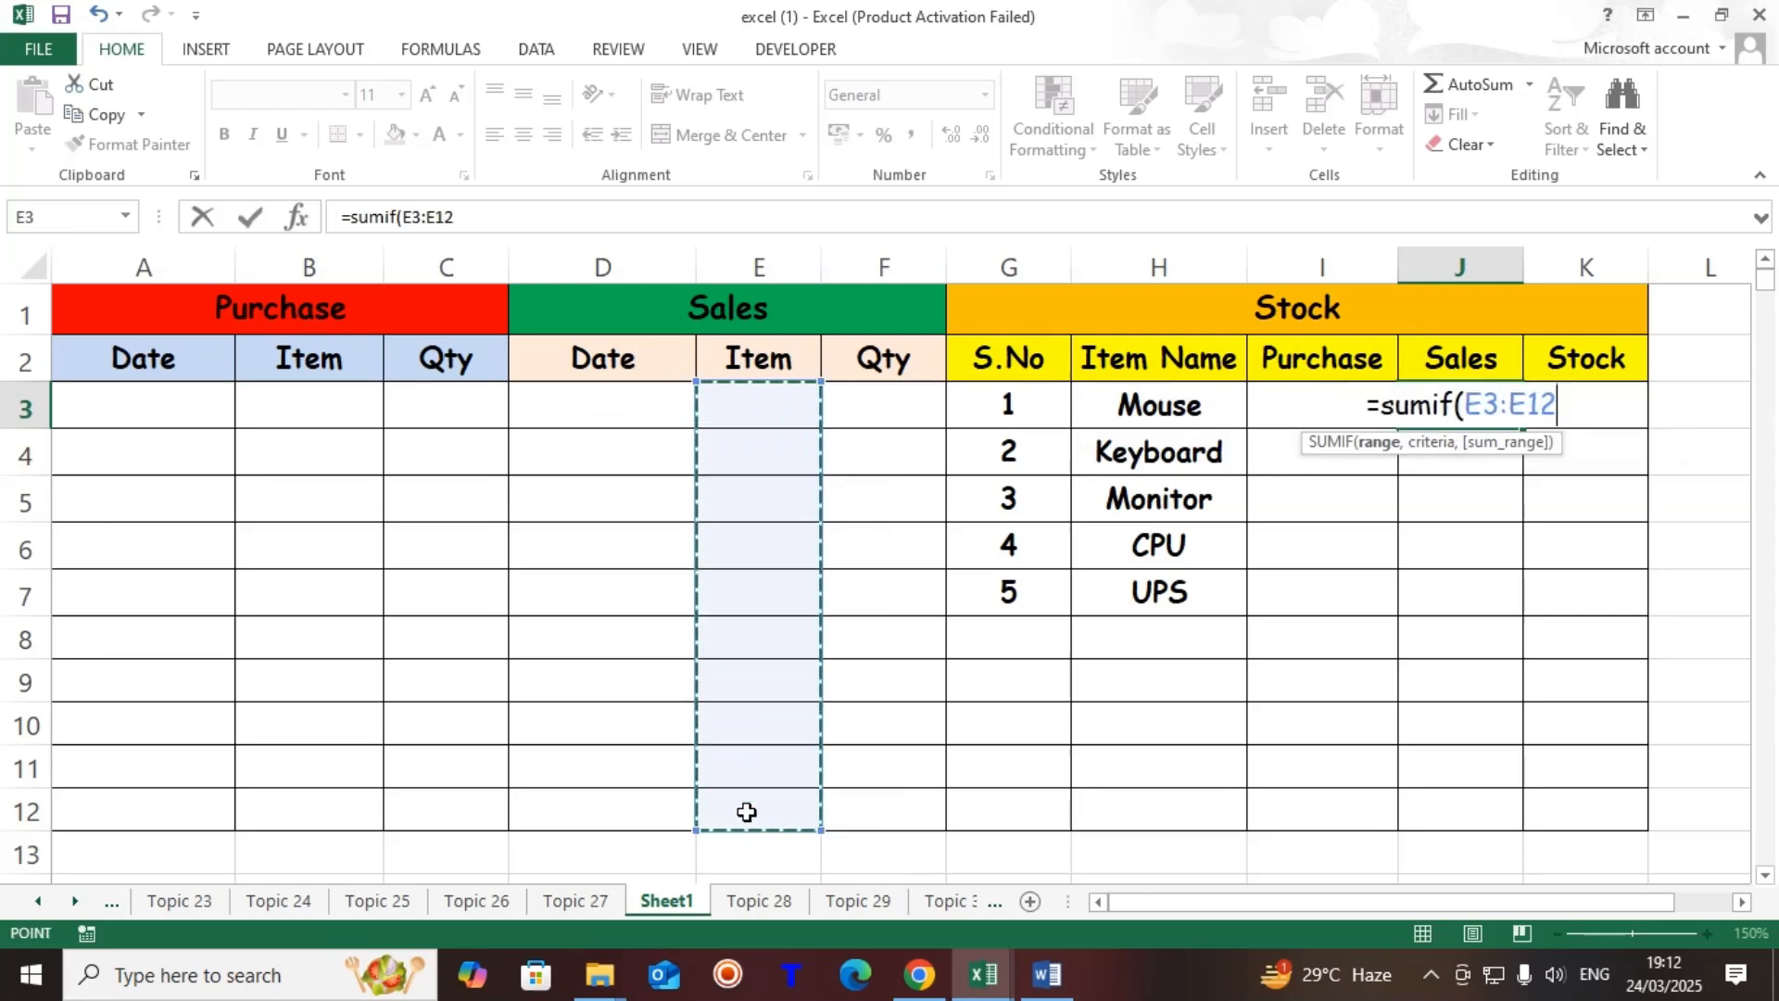
text(,)
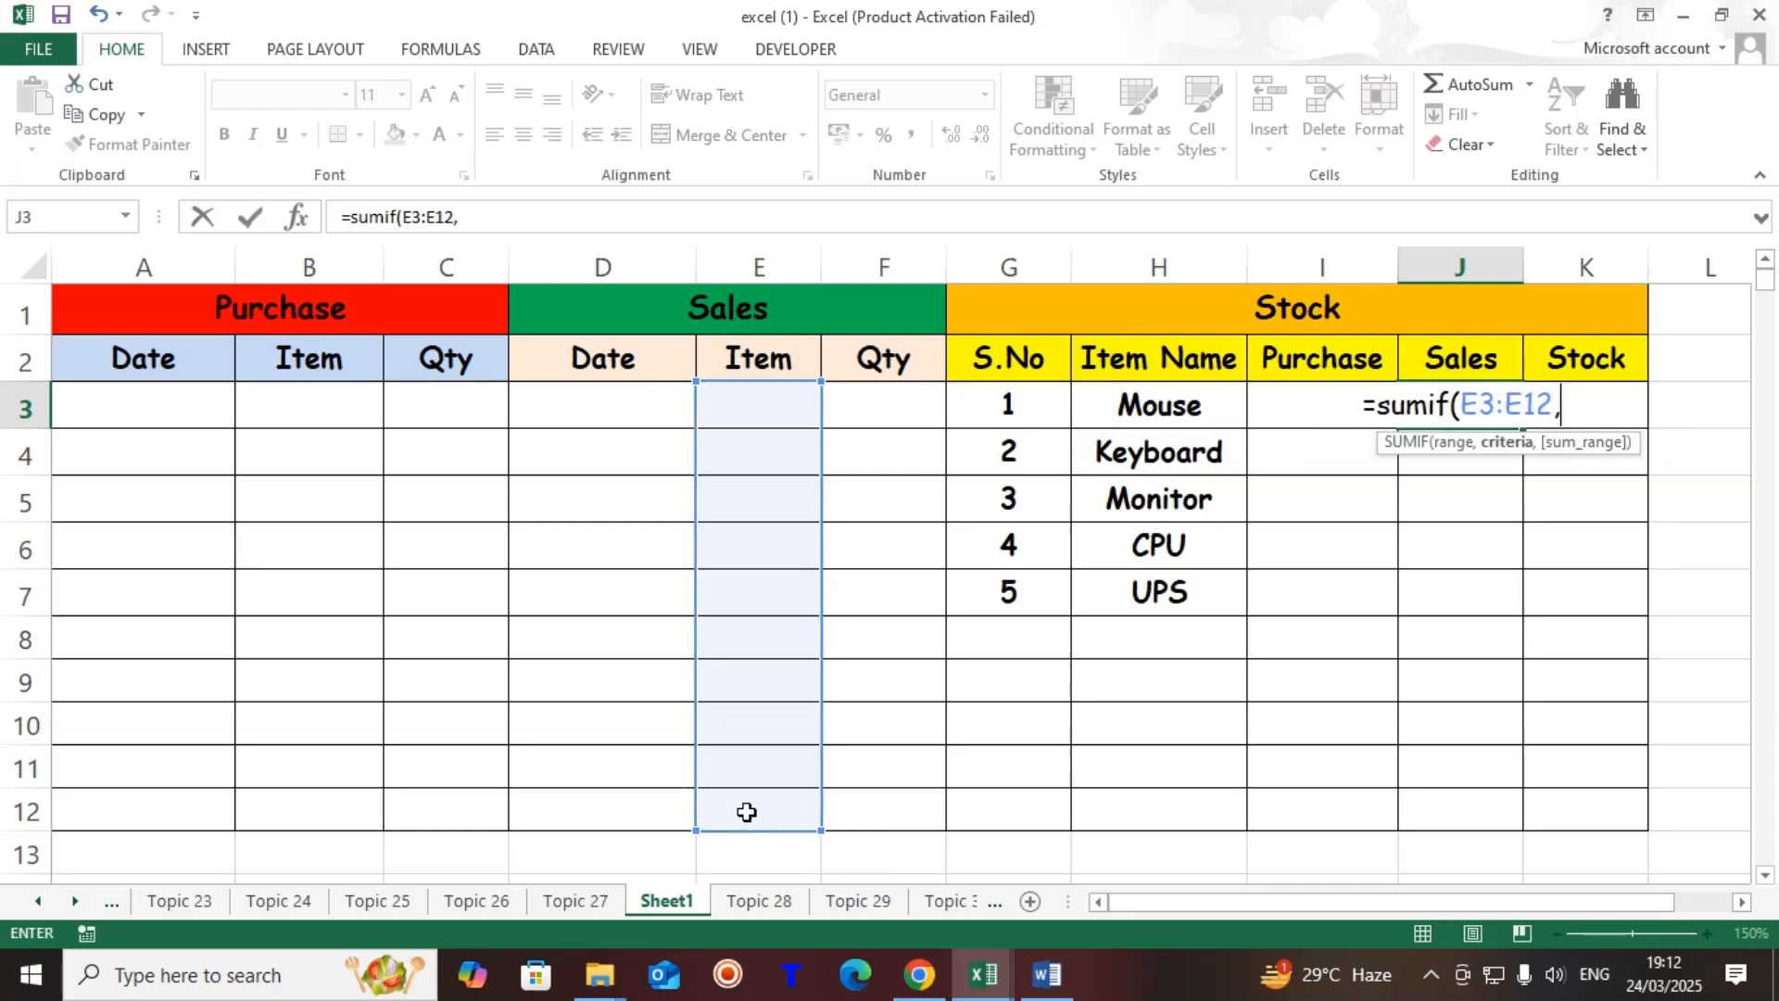
click(1196, 405)
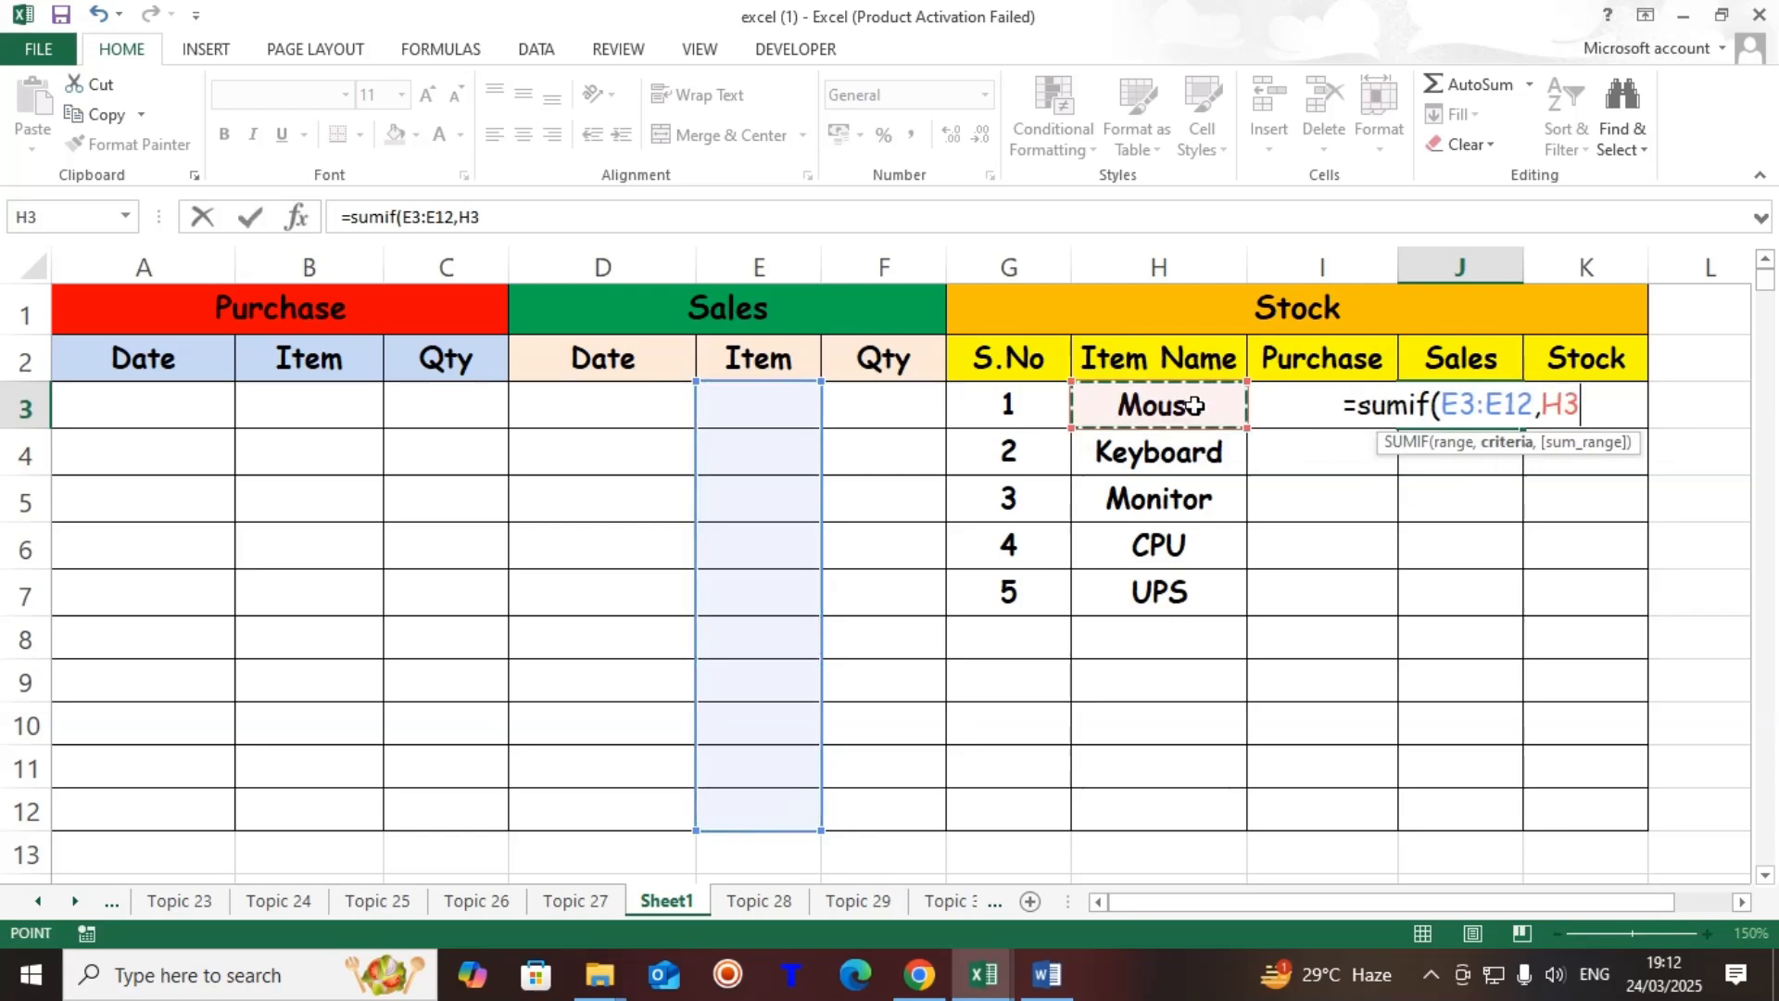
text(,)
drag(900, 420, 874, 794)
text())
key(Return)
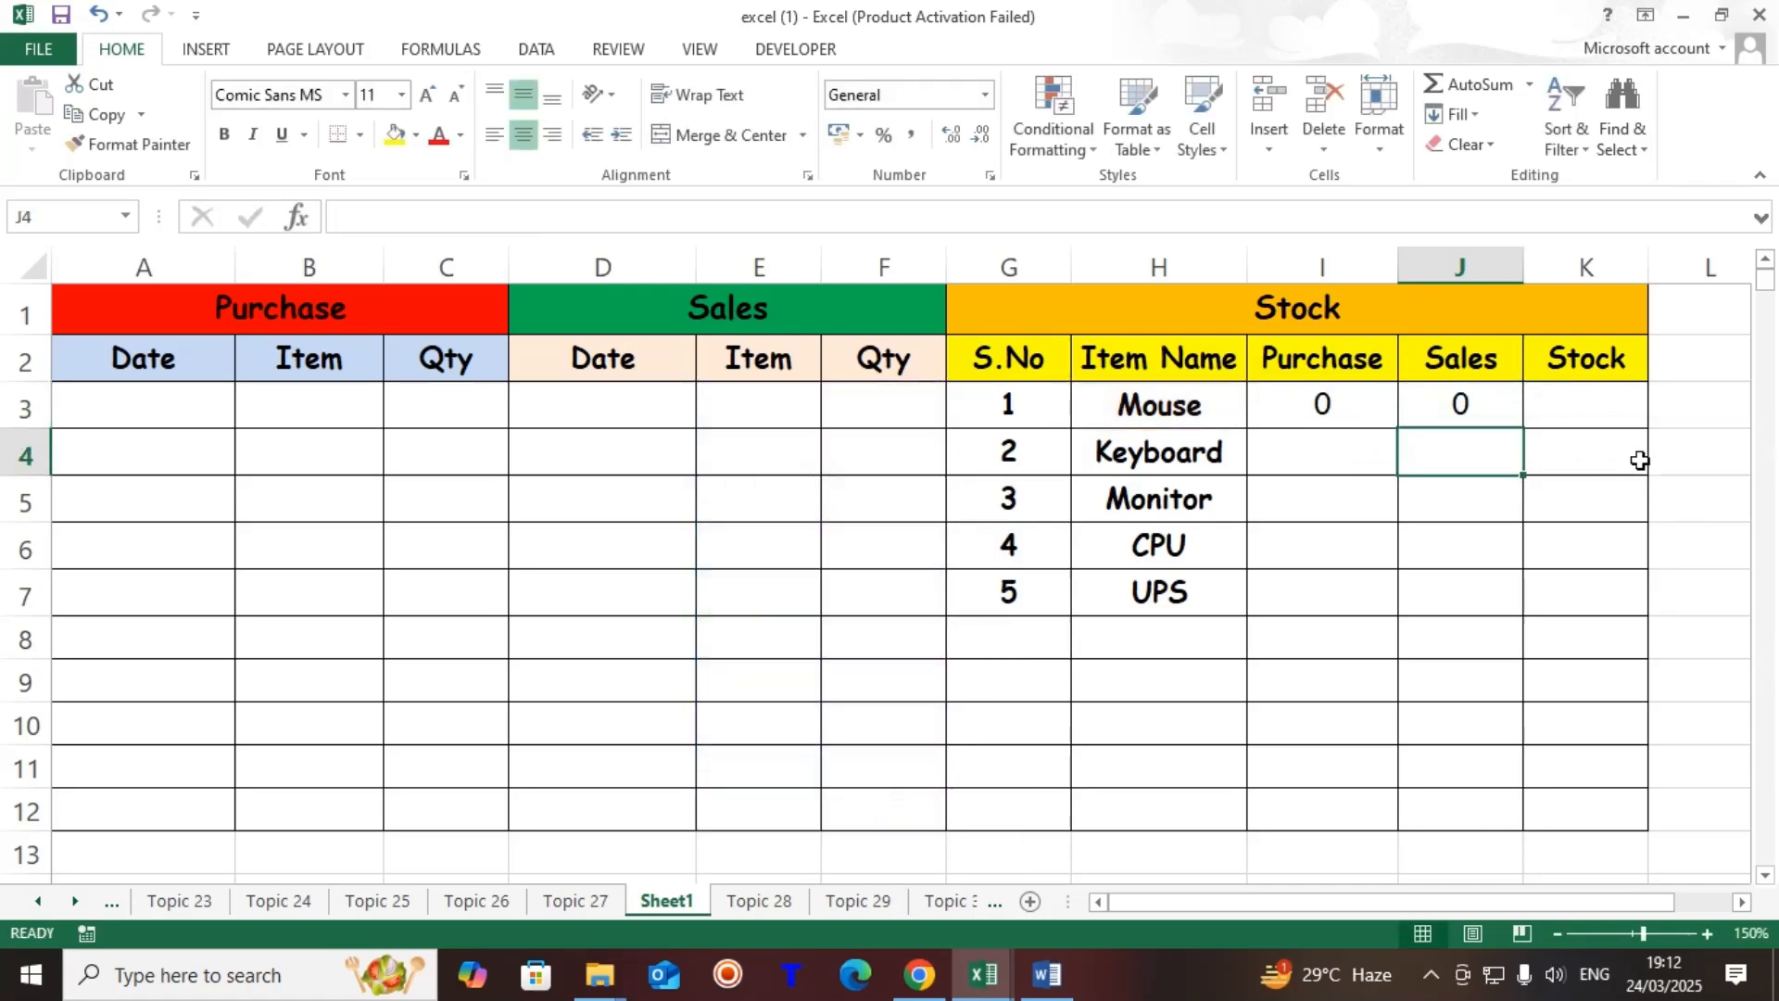
In K3, calculate the Mouse stock as purchases minus sales with =I3-J3
click(1588, 398)
text(=)
key(Left)
key(Left)
text(-)
key(Left)
key(Return)
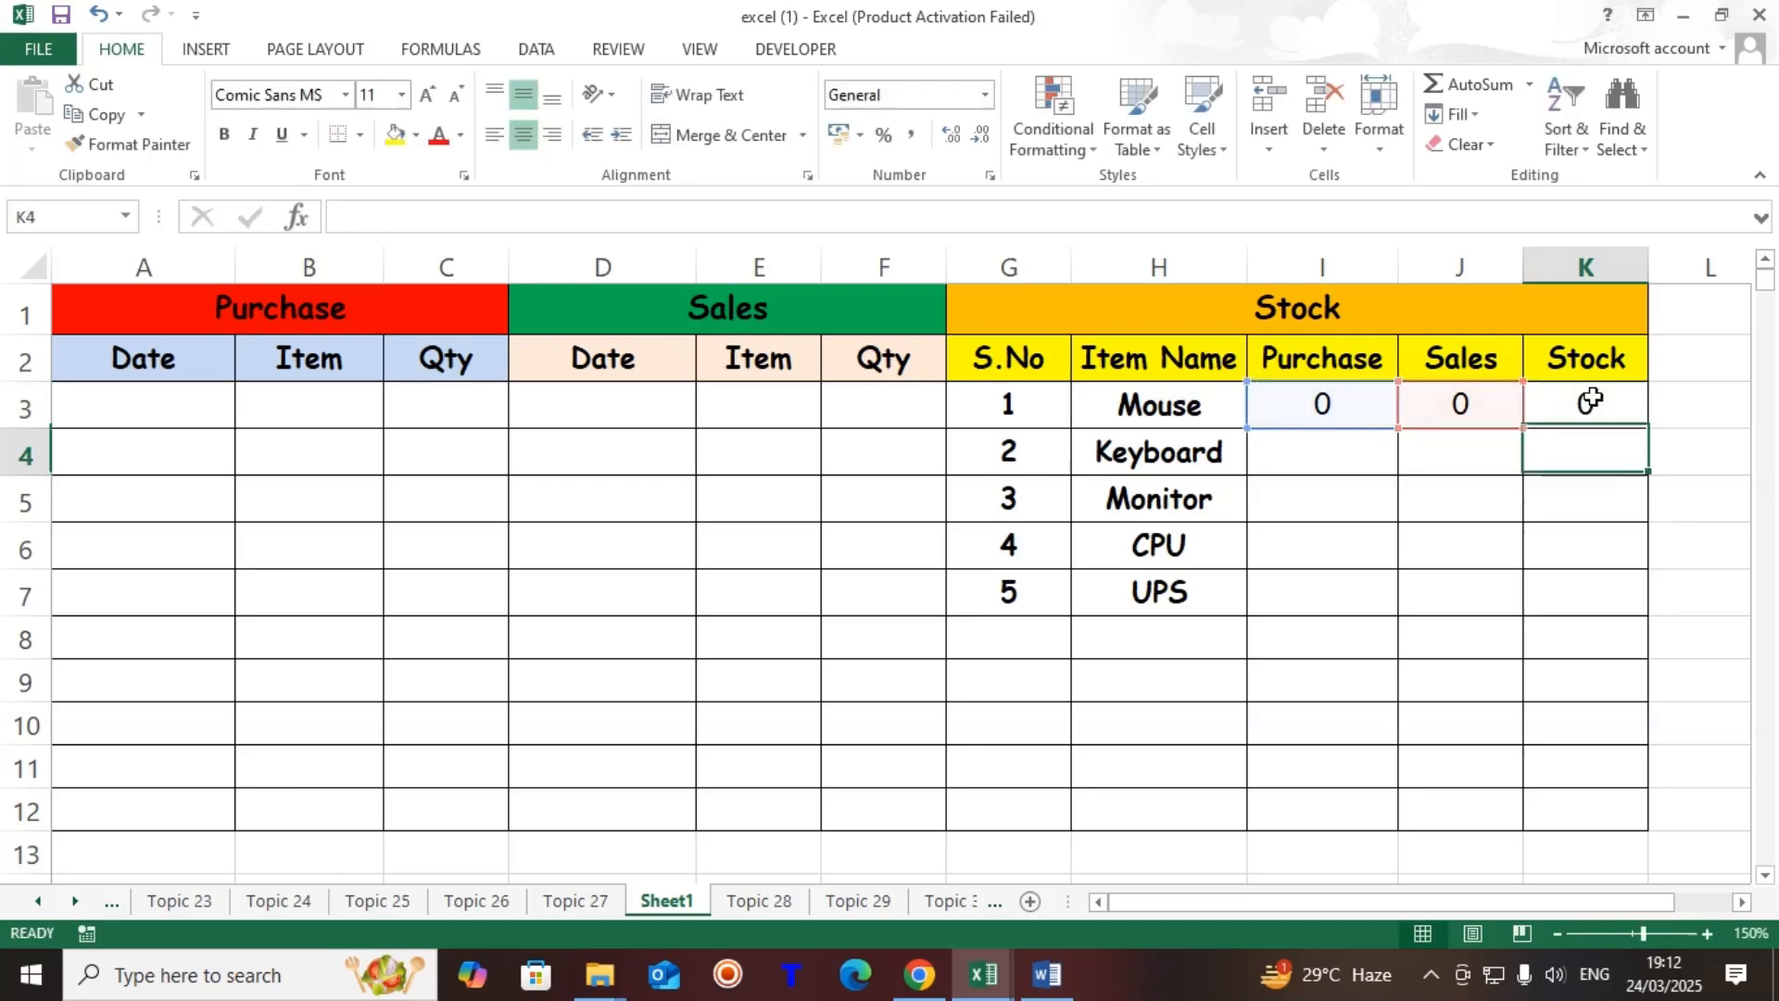
Add a purchase in row 3 with date 1-1-2025, item mouse and quantity 100
click(158, 408)
text(1-)
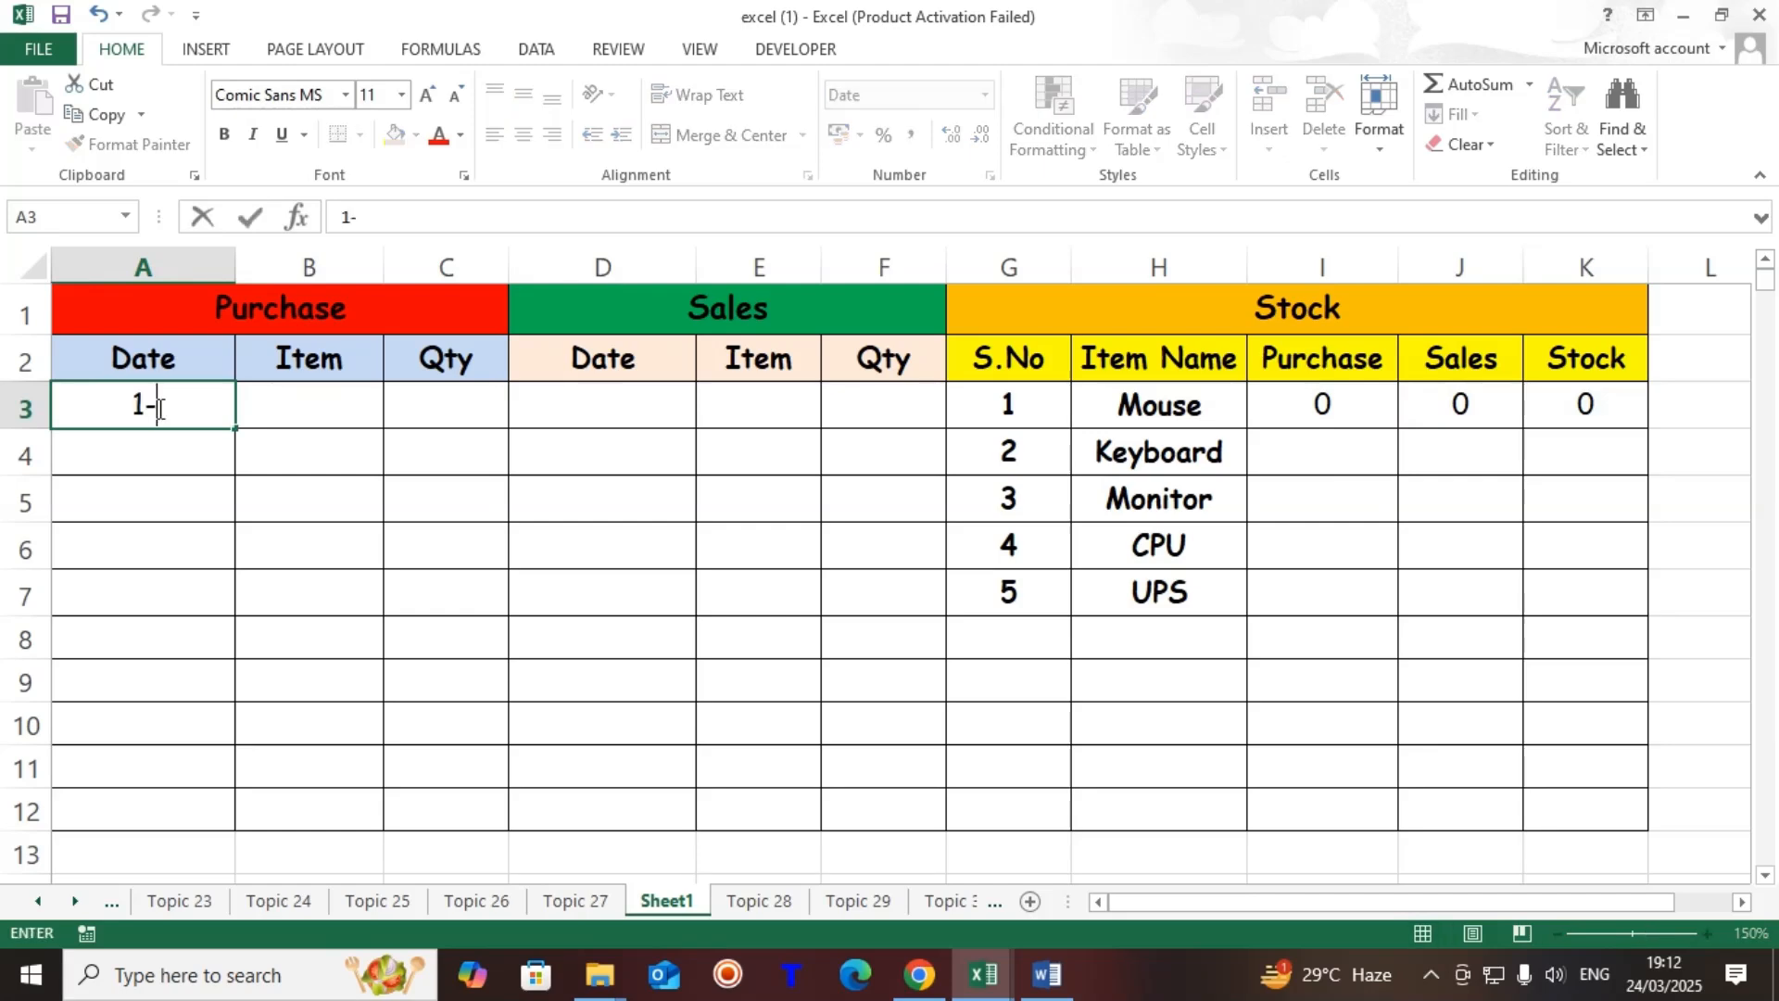
text(1-2025)
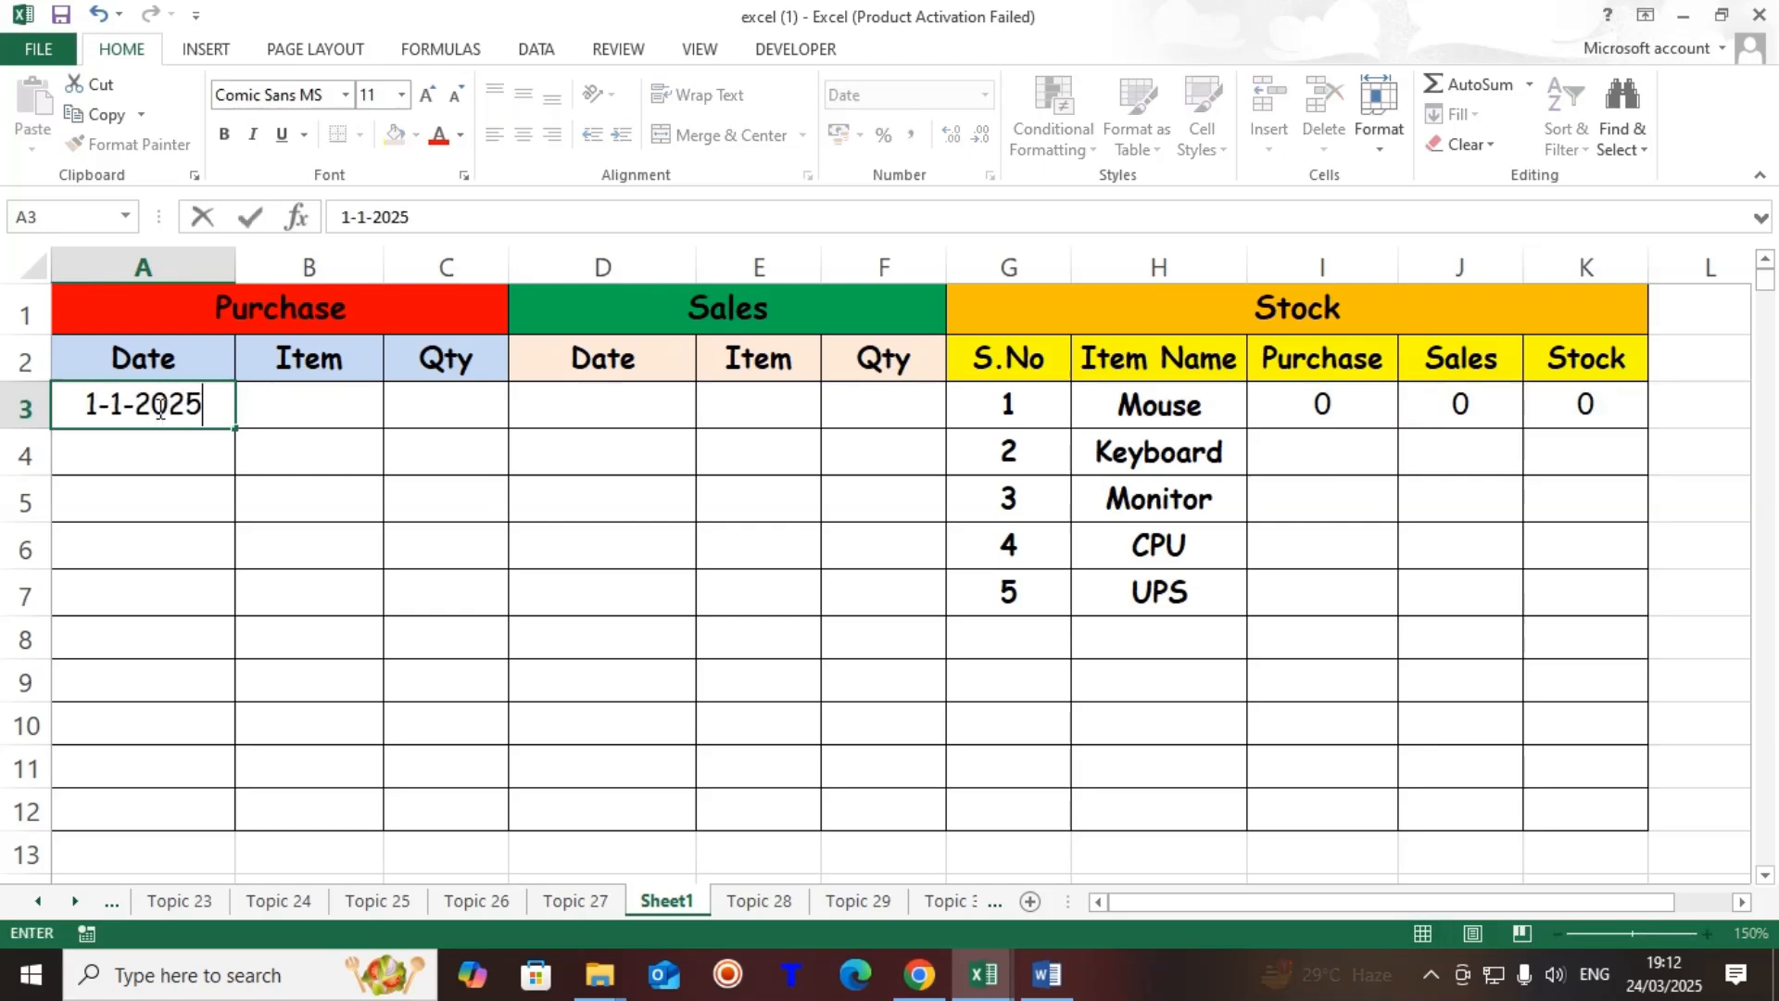
key(Tab)
text(mouse)
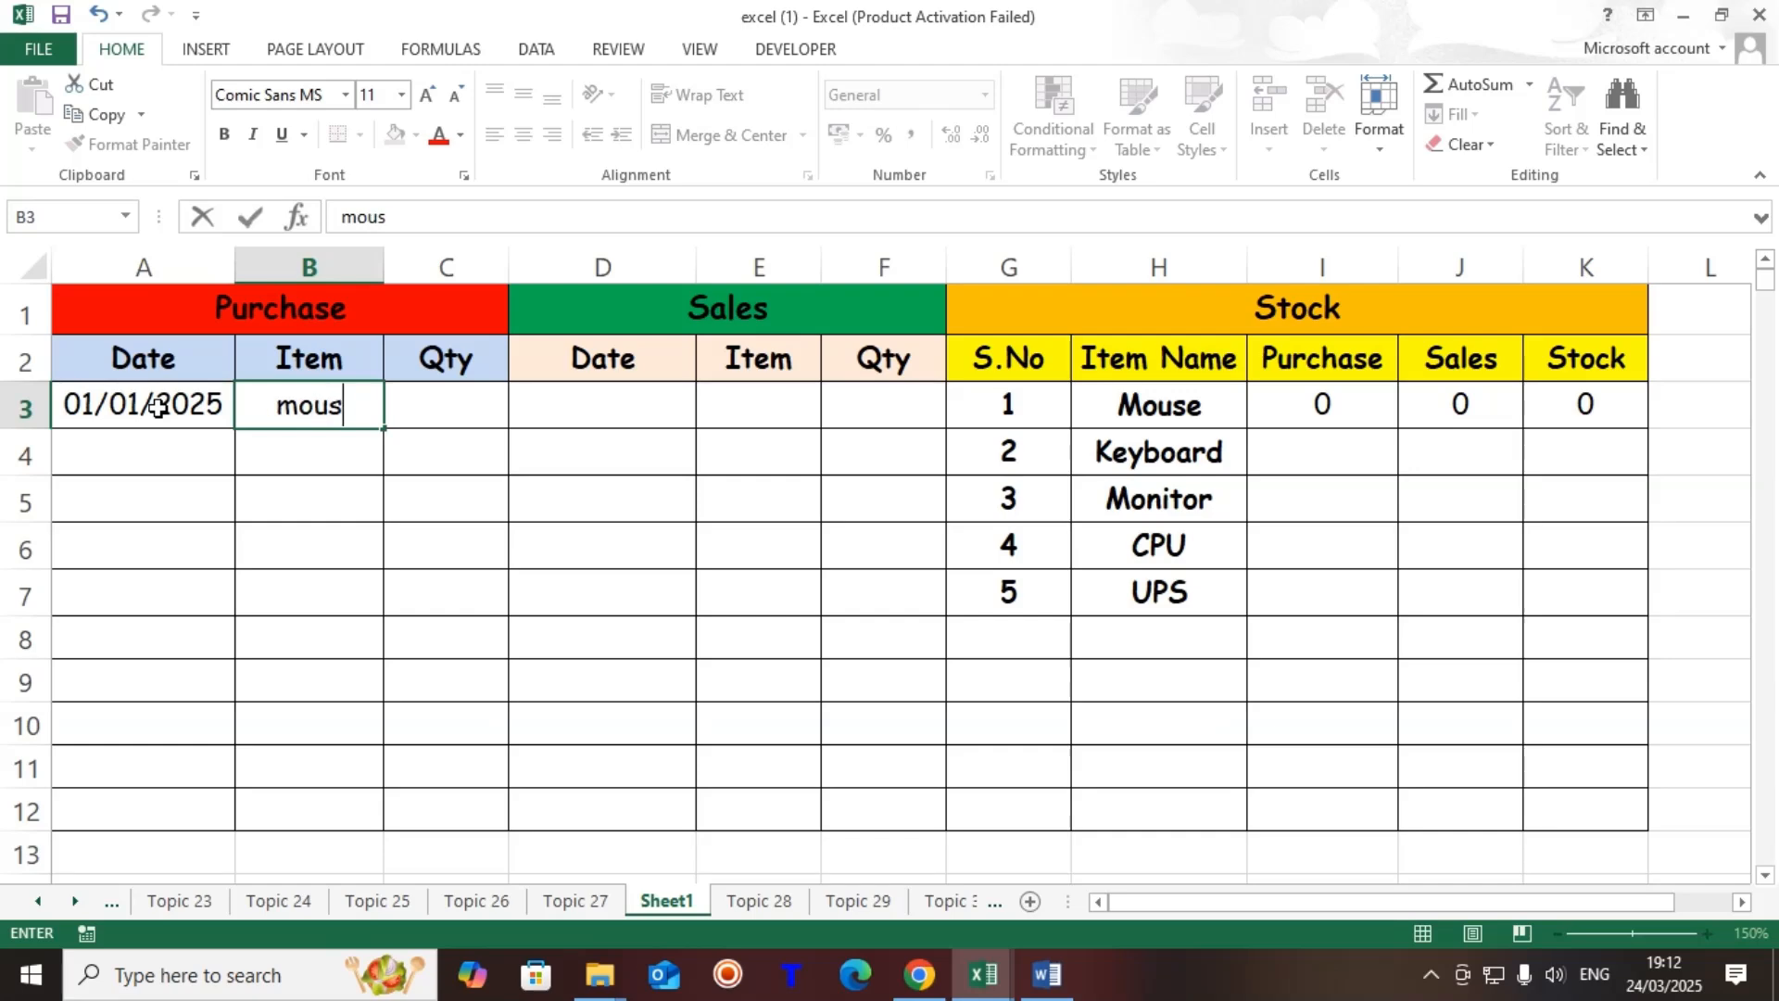
key(Tab)
text(100)
key(Return)
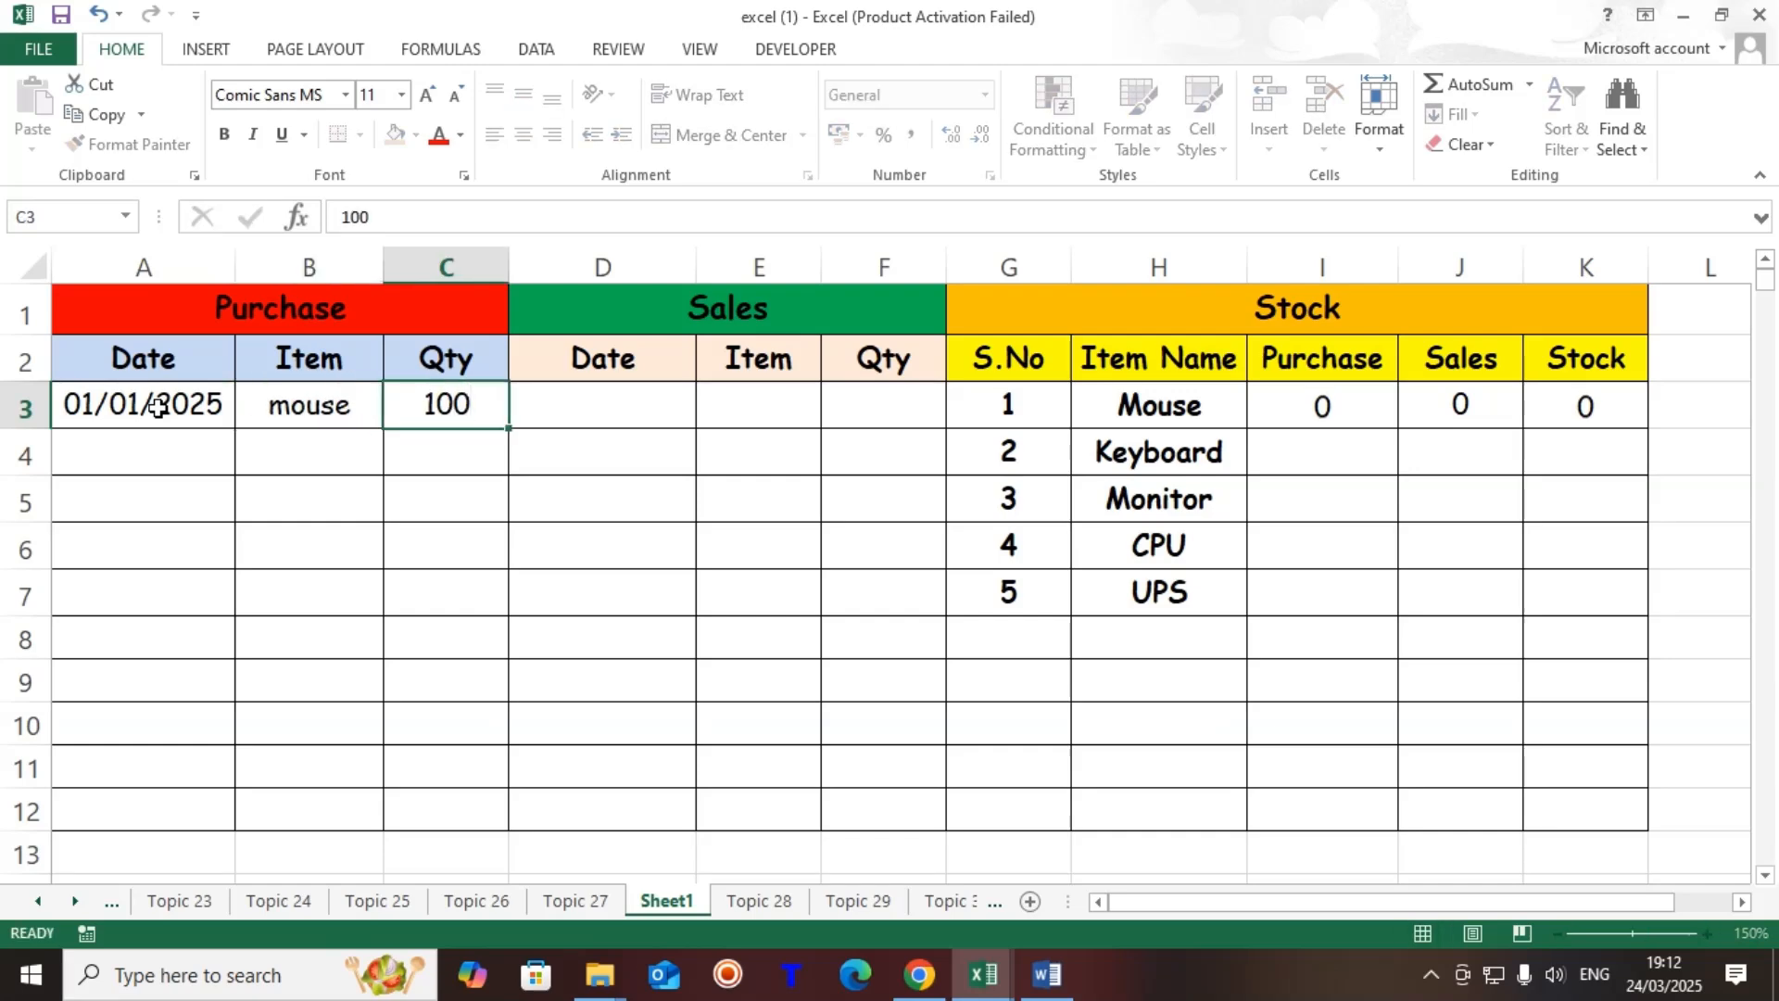
Add a sale in row 3 with date 1-1-2025, item mouse and quantity 10
key(Right)
key(Up)
key(Right)
text(1-)
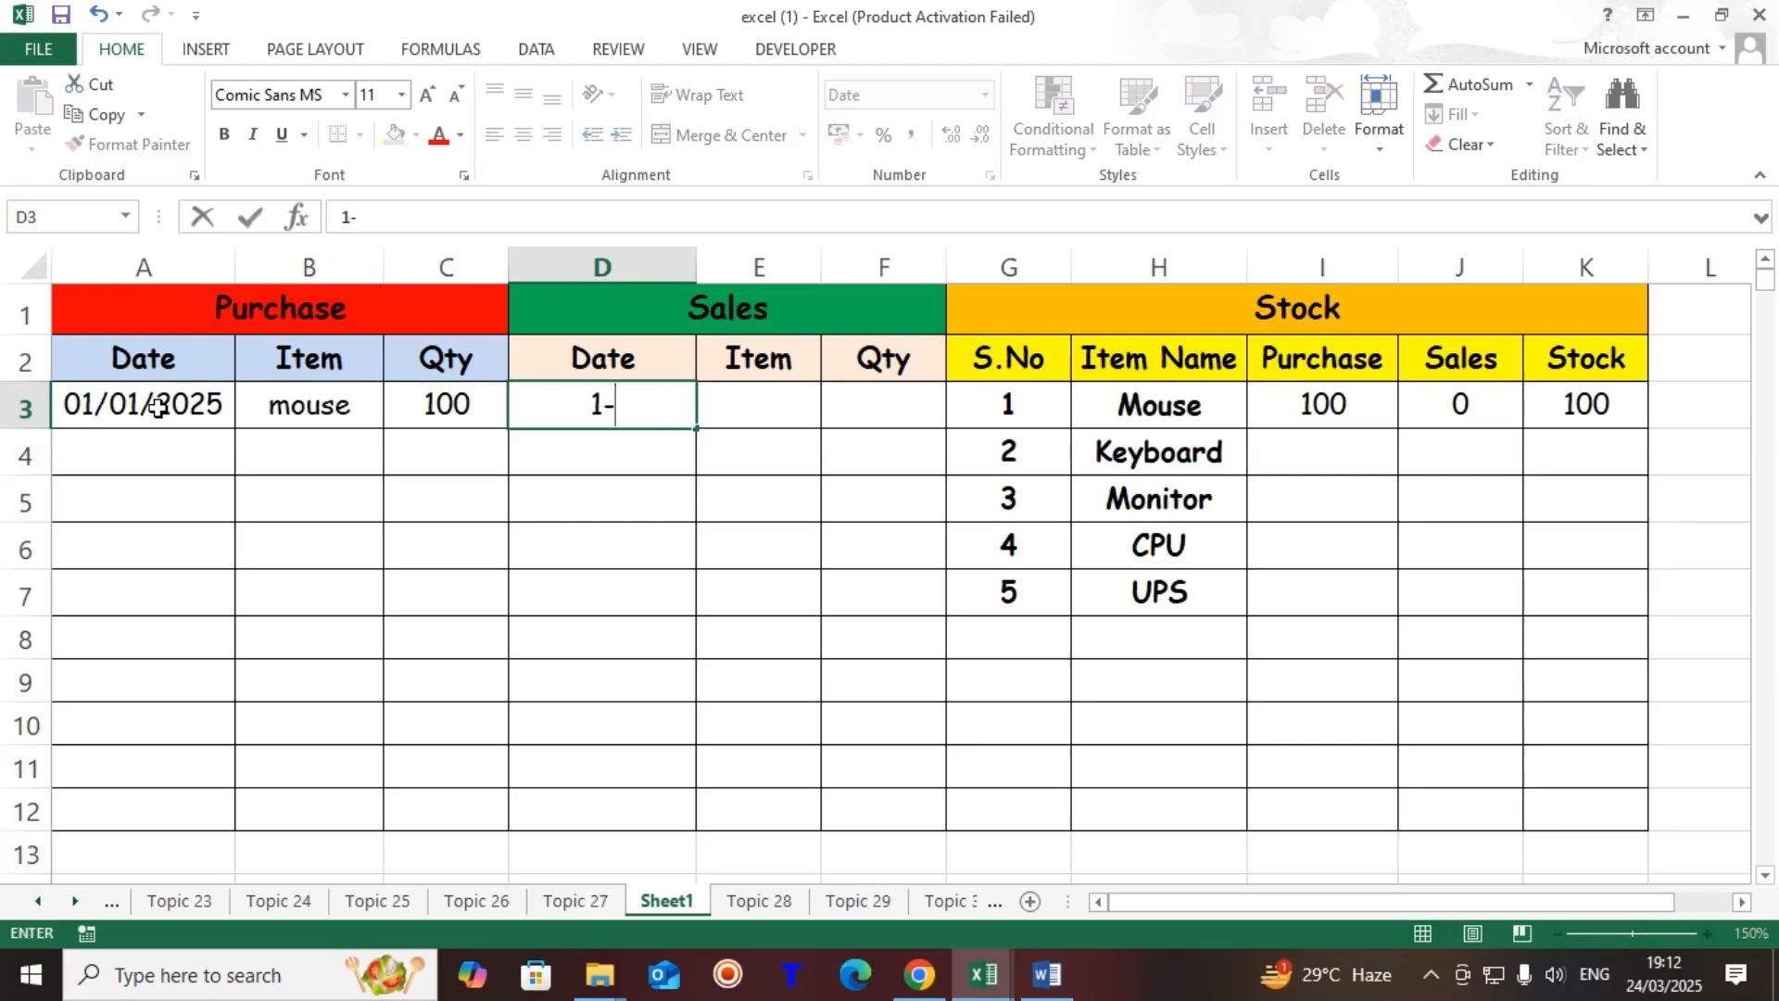
text(1-2025)
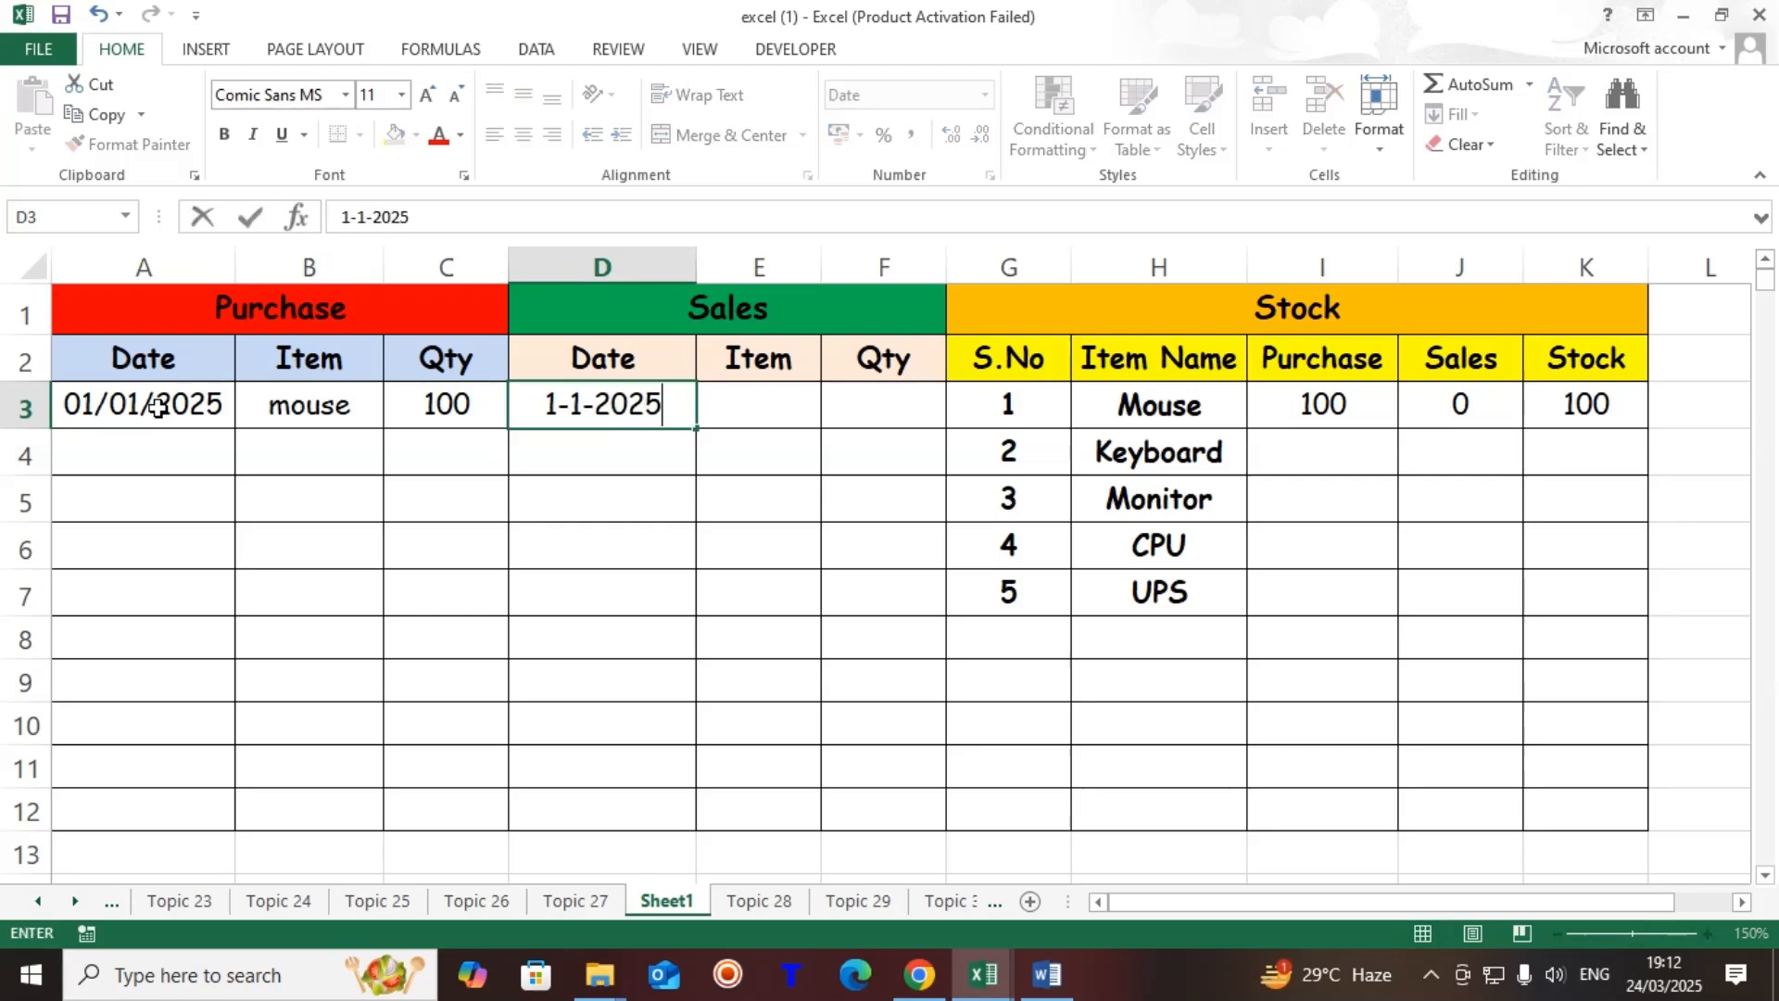
key(Tab)
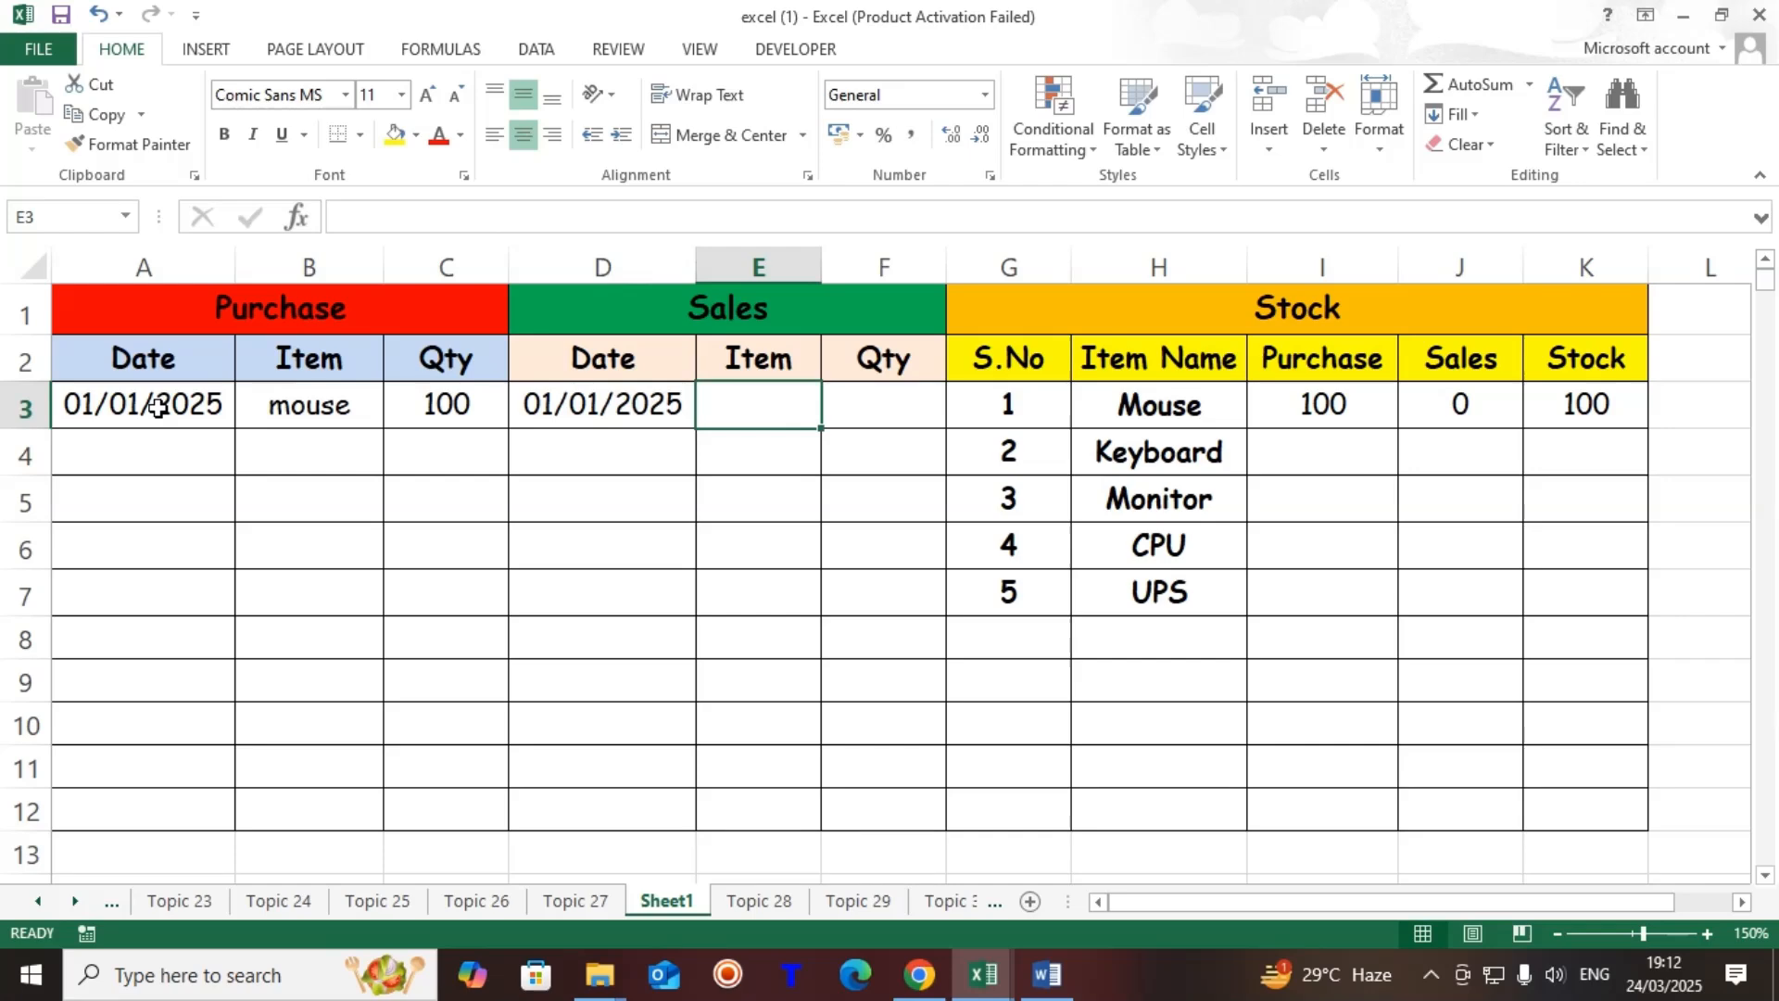
text(mouse)
key(Tab)
text(10)
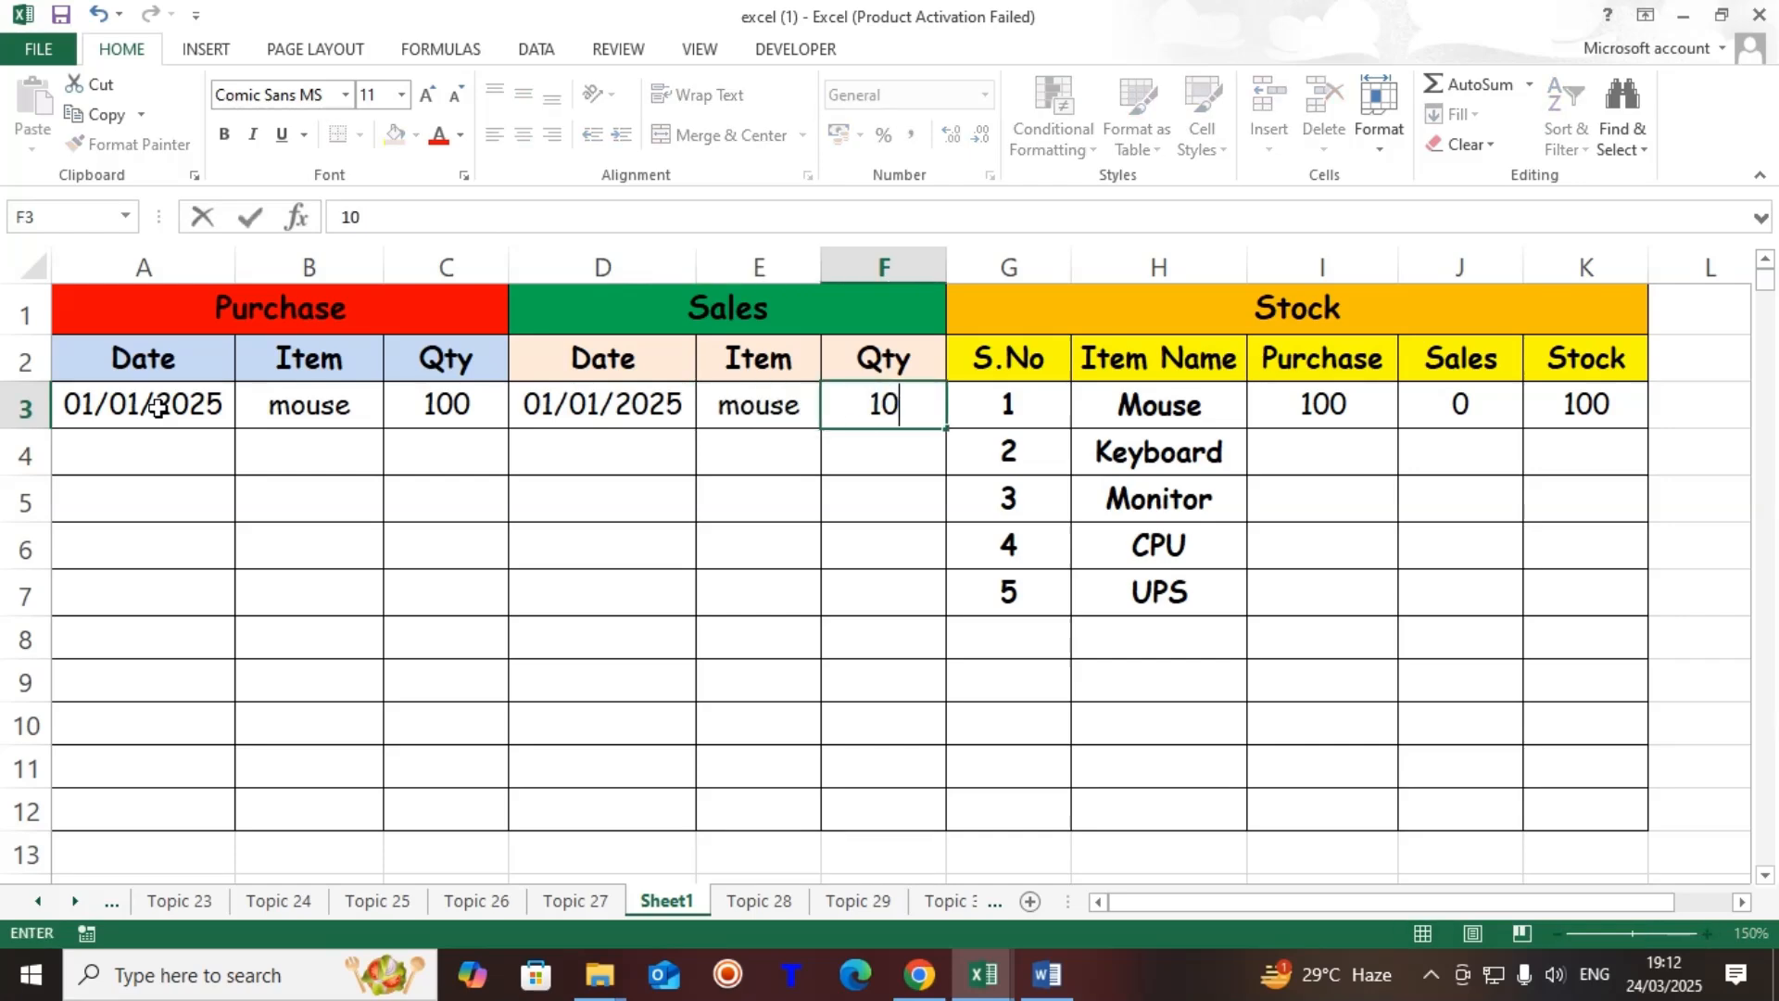
key(Return)
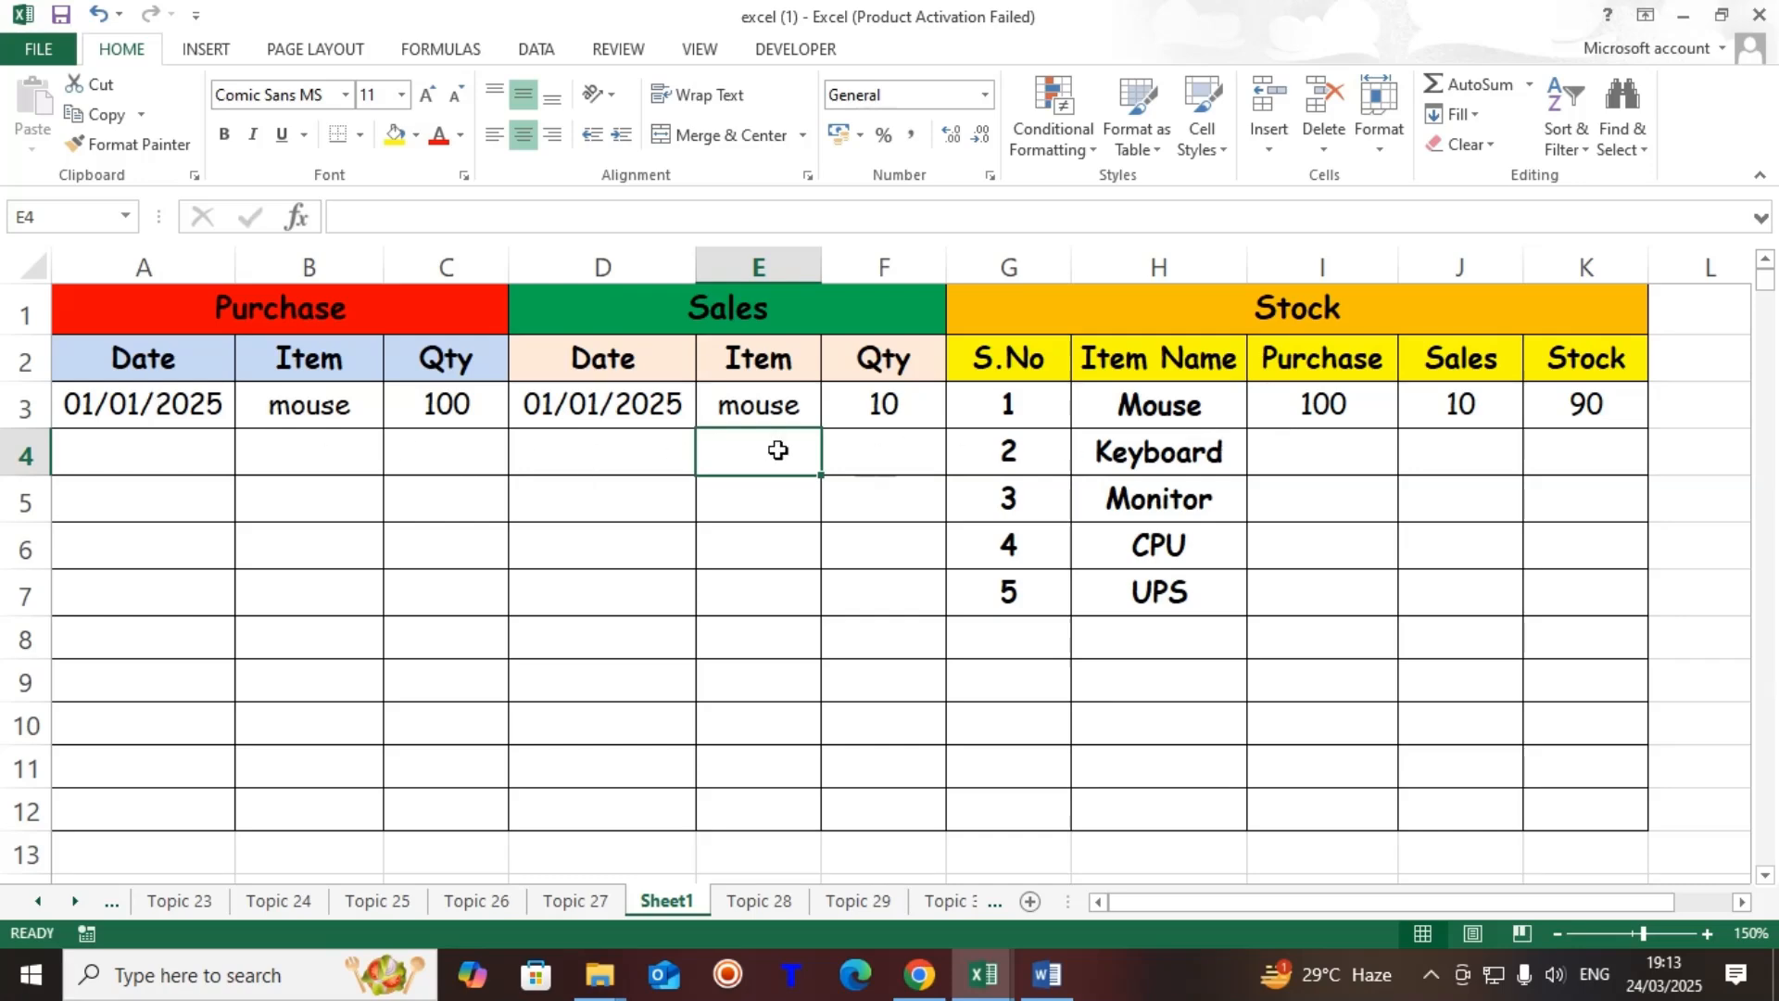
Change the purchased item in B3 to keyboard
click(252, 415)
text(keyboard)
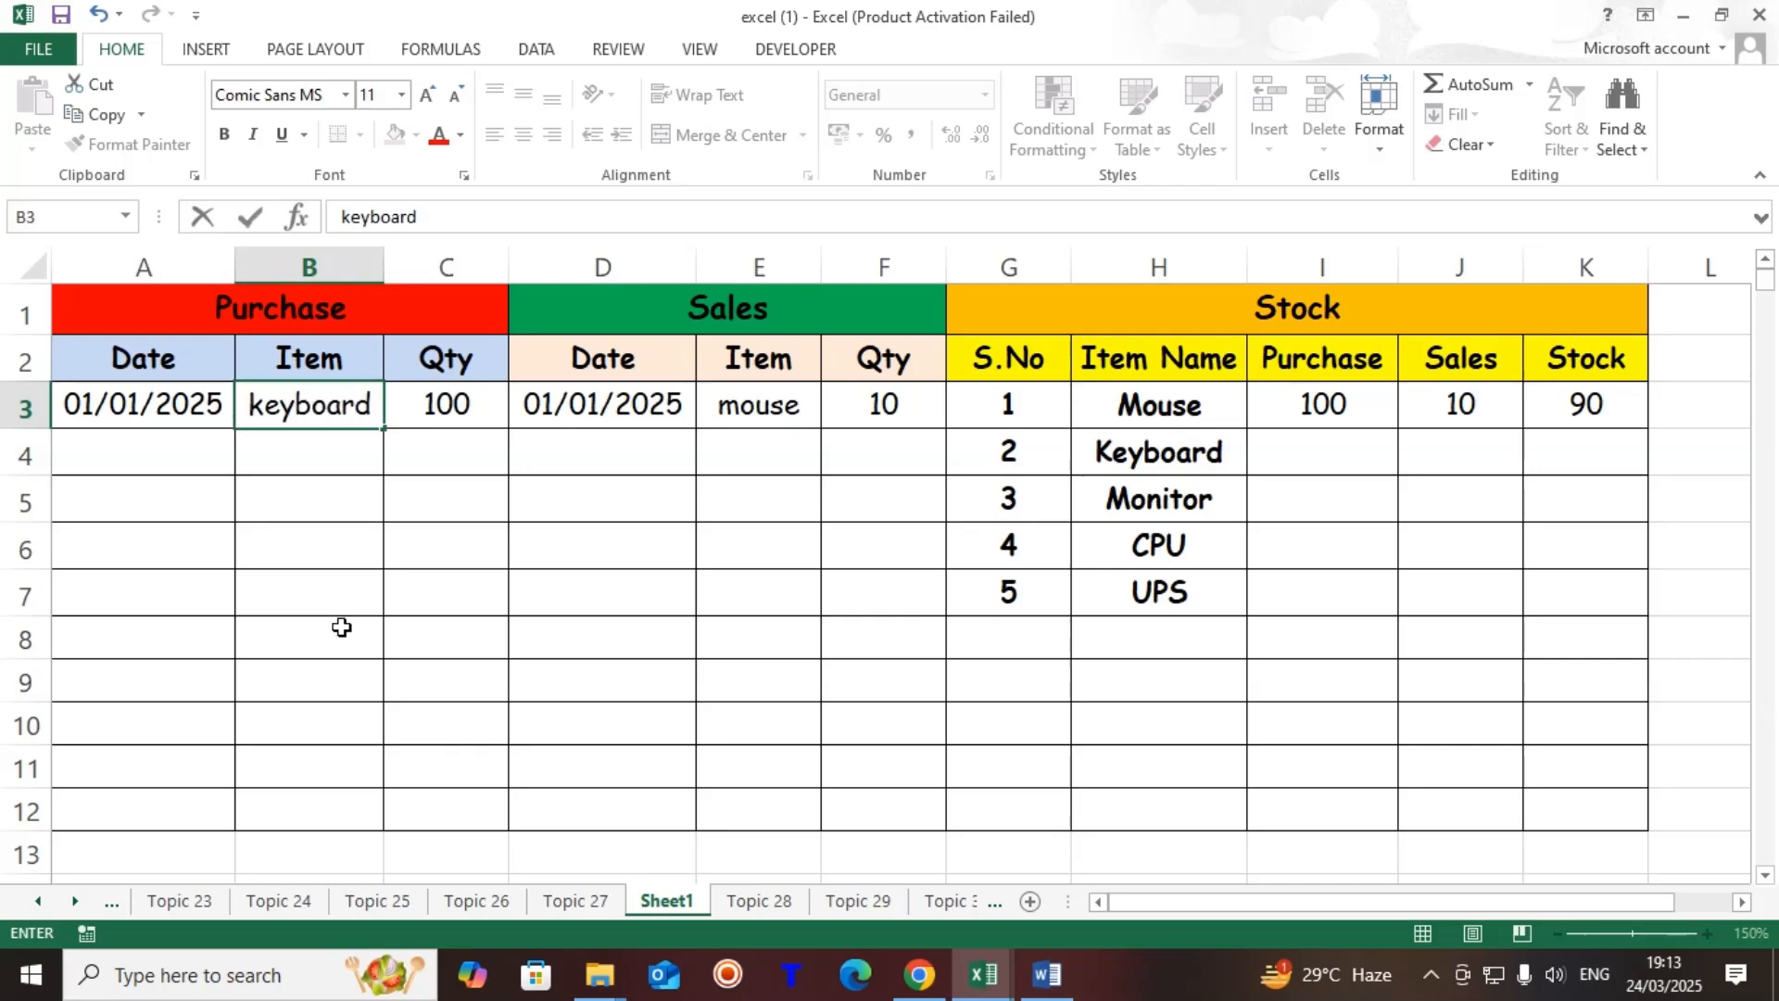
key(Return)
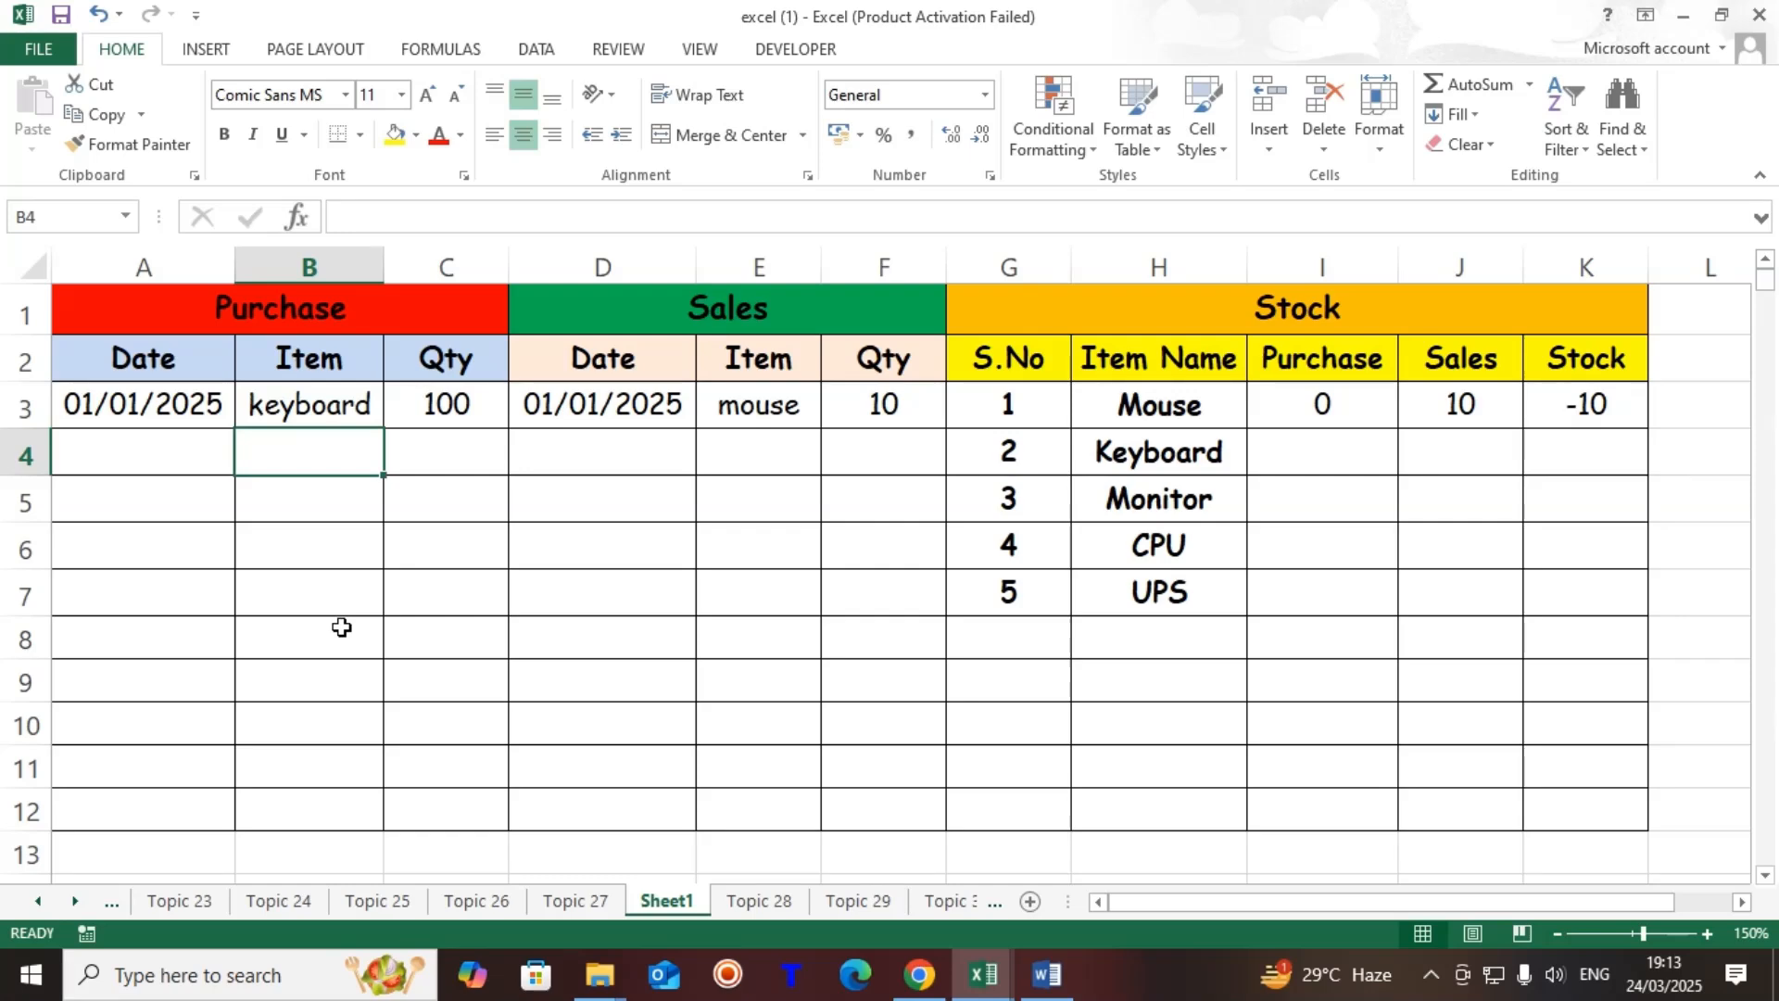
Fill the purchase, sales and stock formulas from I3:K3 down to row 7 for the remaining items
drag(1359, 409, 1545, 405)
drag(1642, 430, 1596, 611)
click(1120, 709)
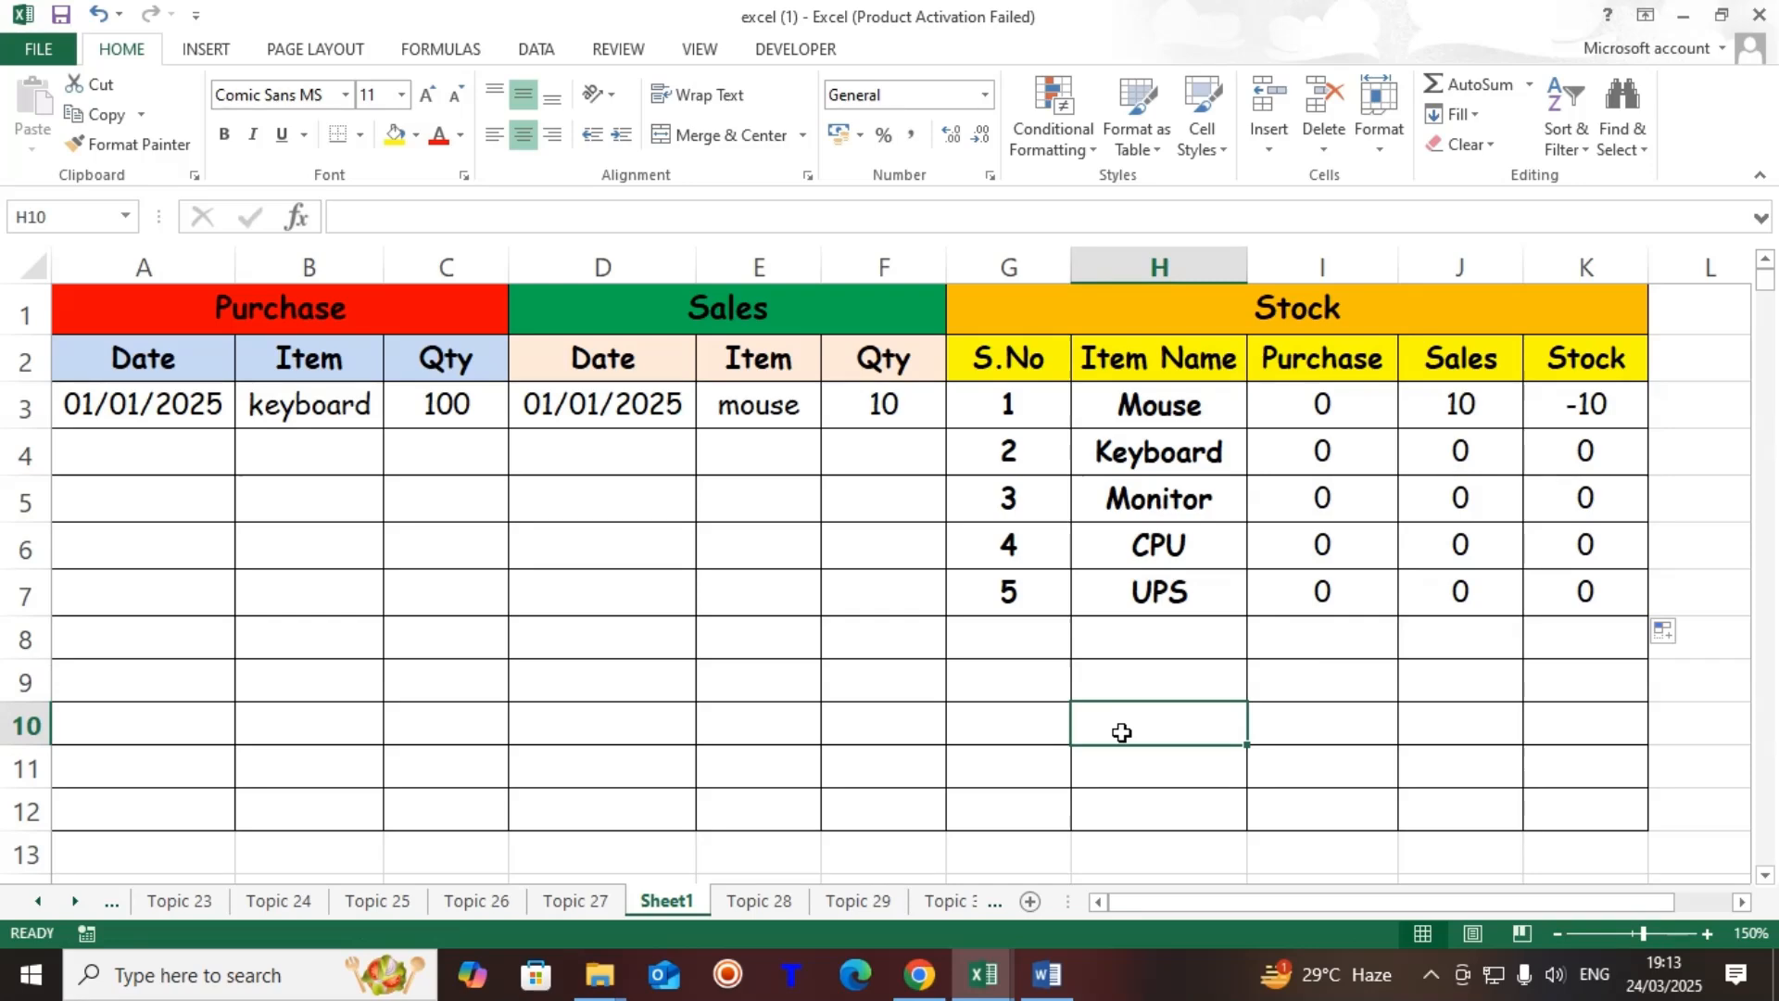
Test the copied formulas by replacing the purchased item in B3 with mouse, keyboard, monitor, cpu and ups in turn
click(304, 417)
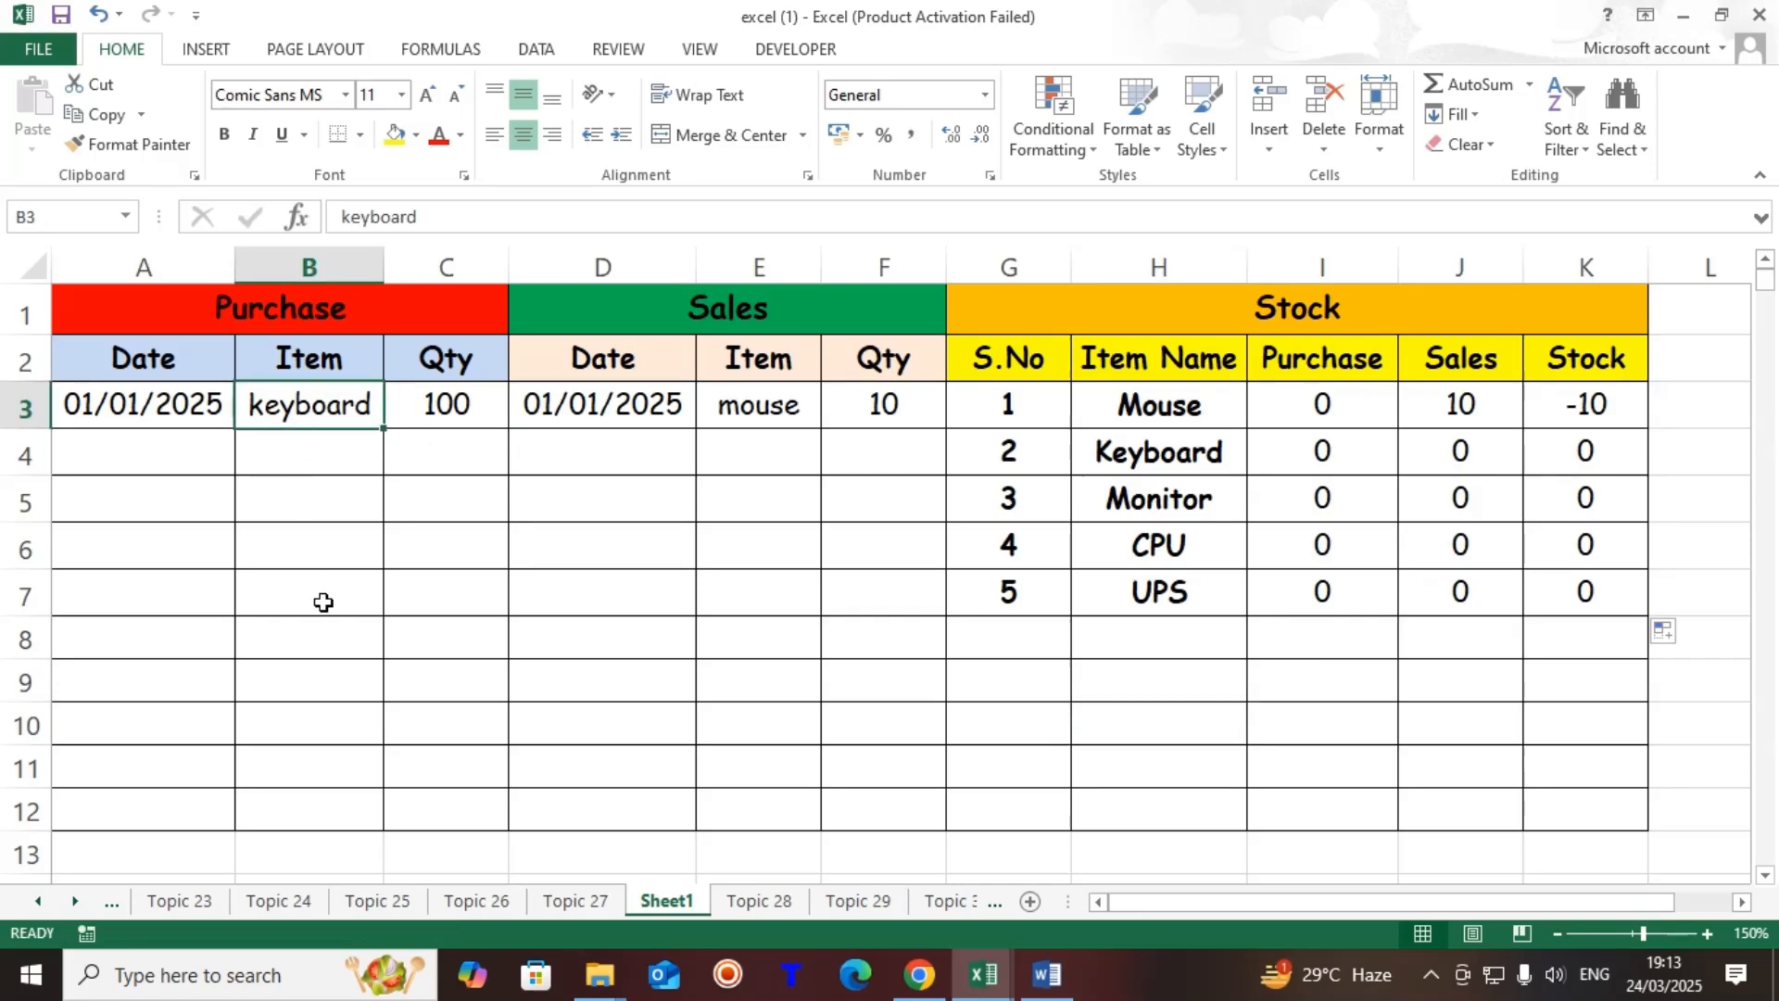
text(mouse)
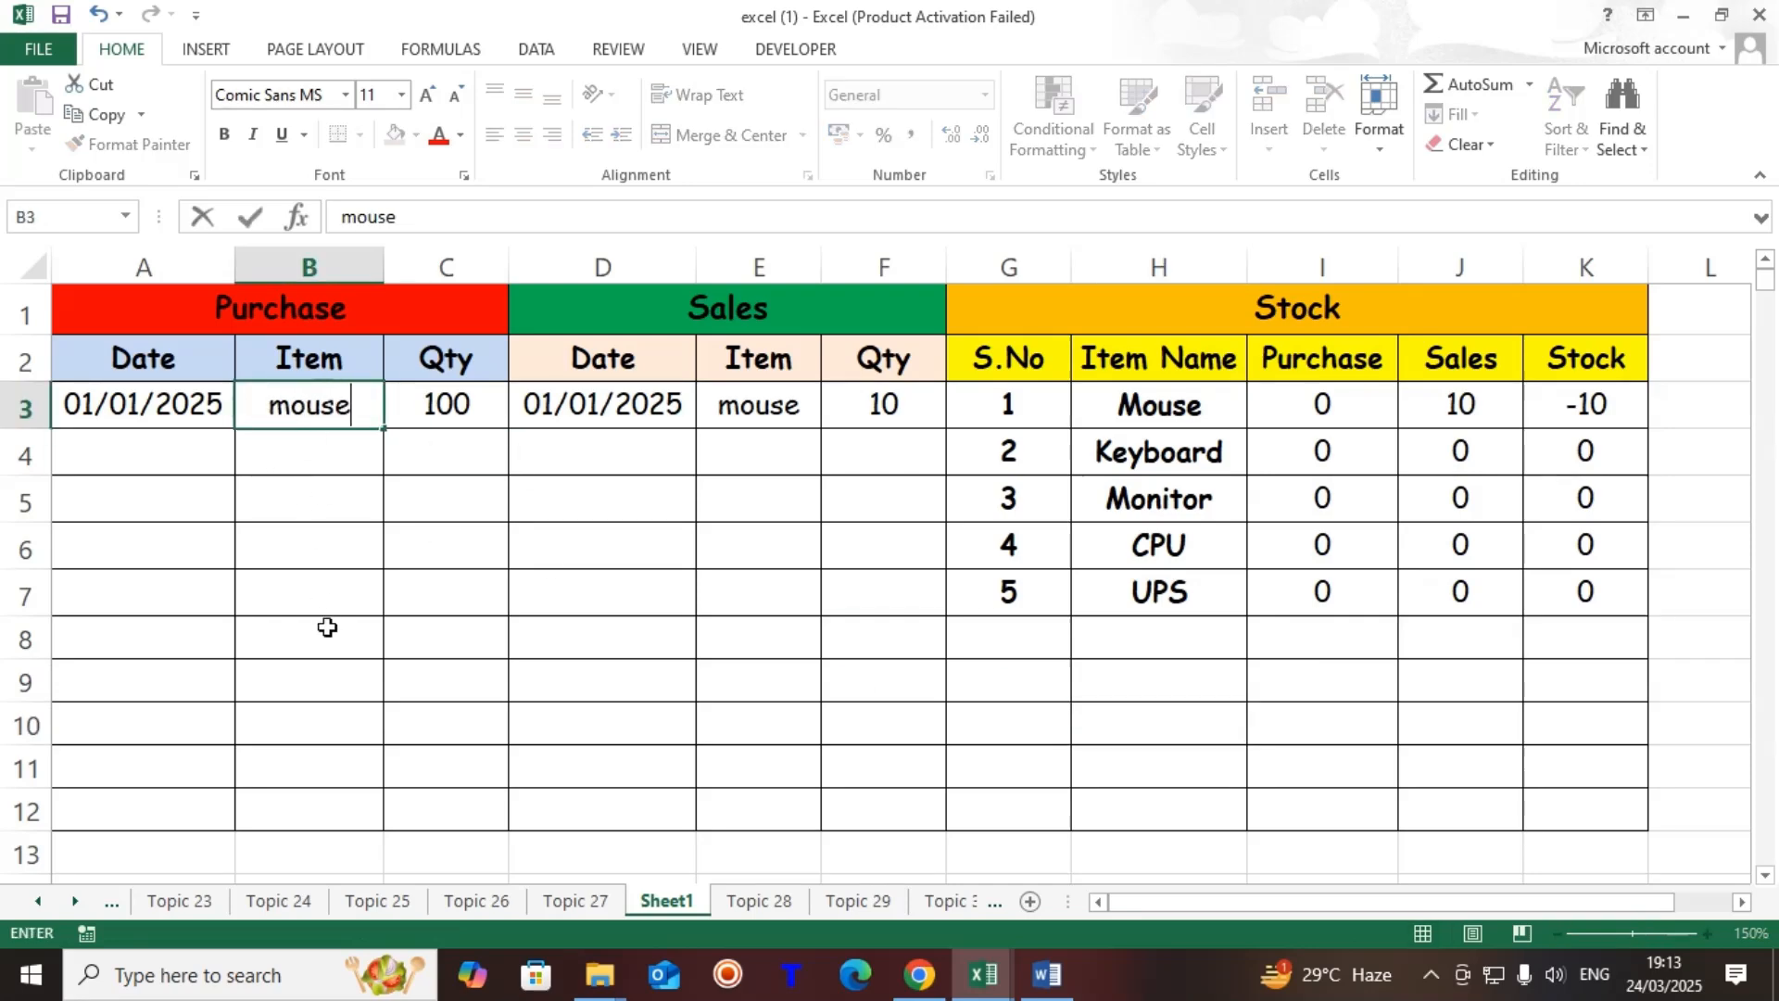
key(Return)
key(Up)
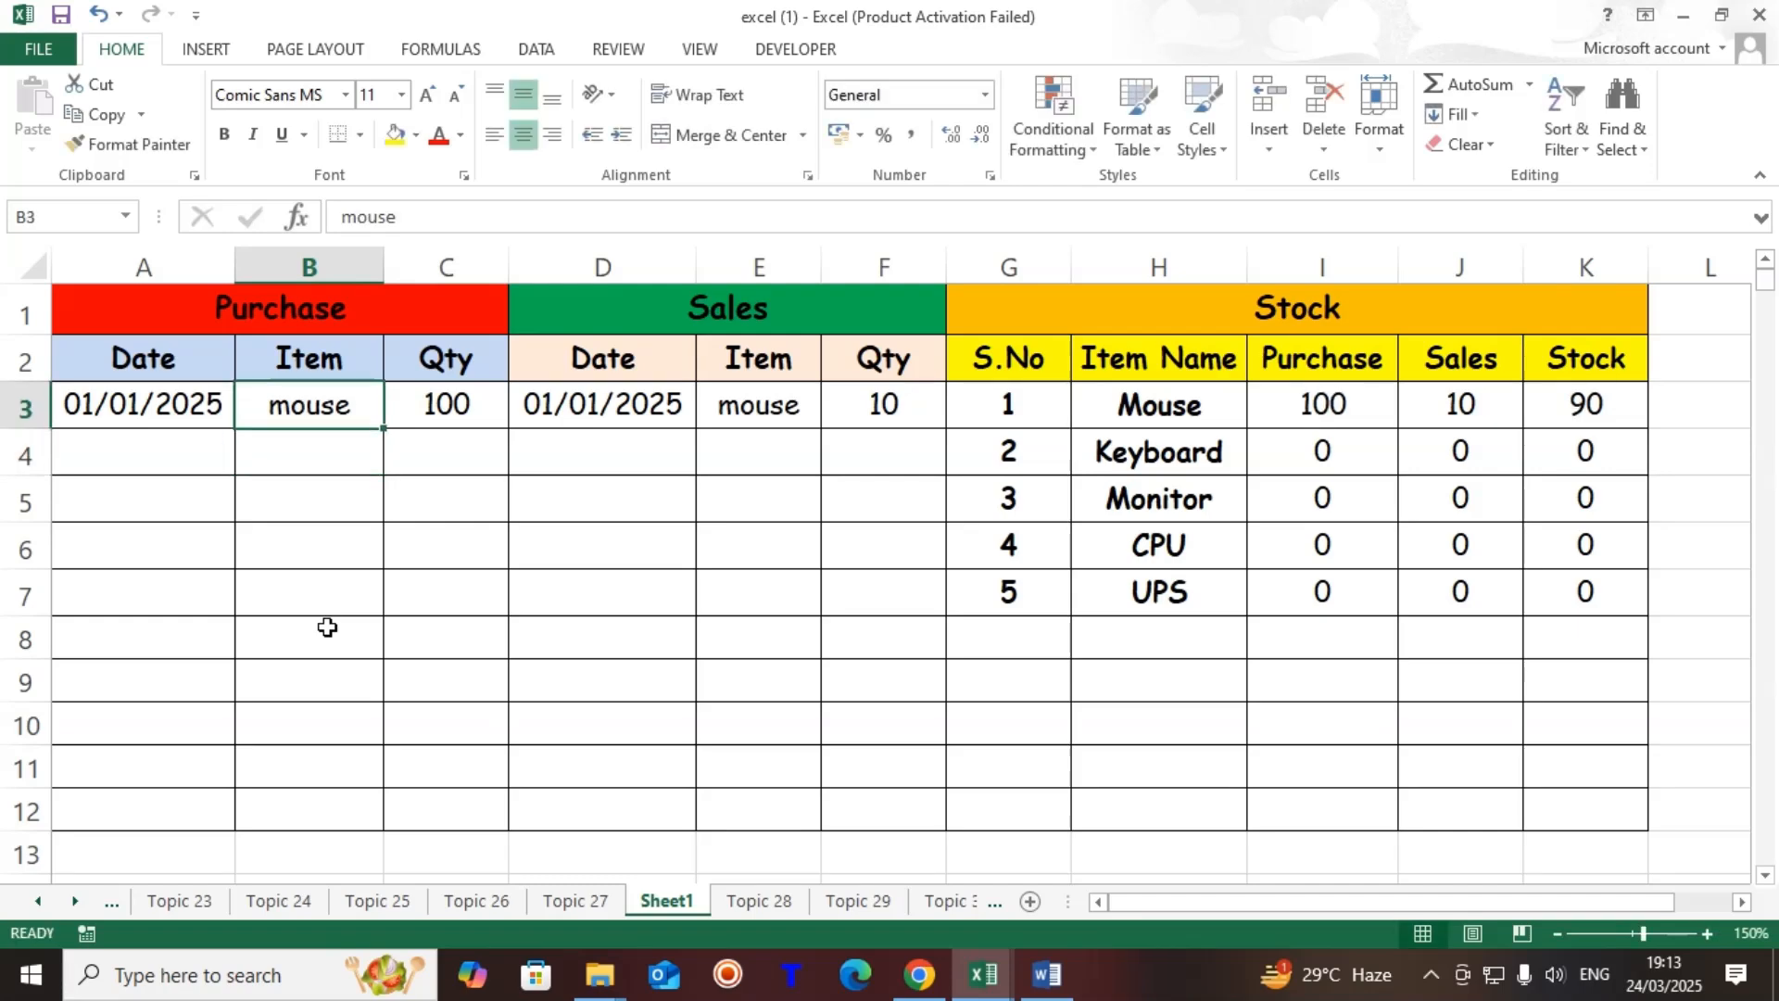
text(keyboard)
key(Return)
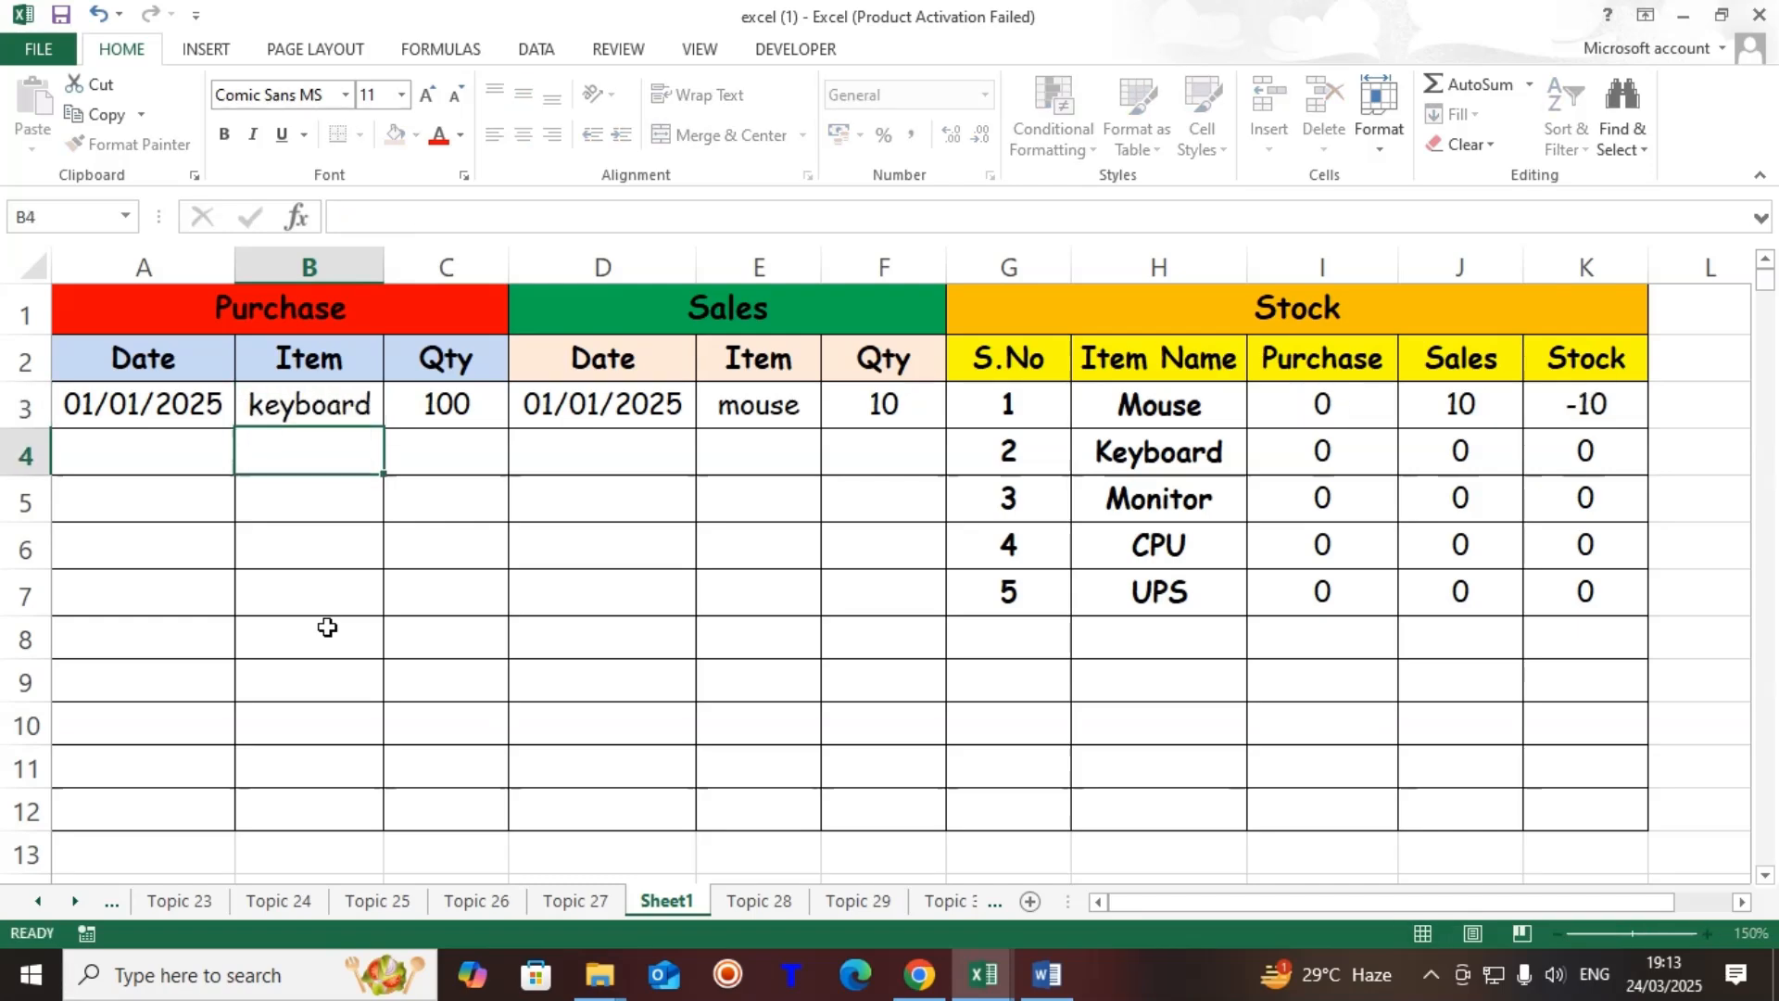
key(Up)
text(monitor)
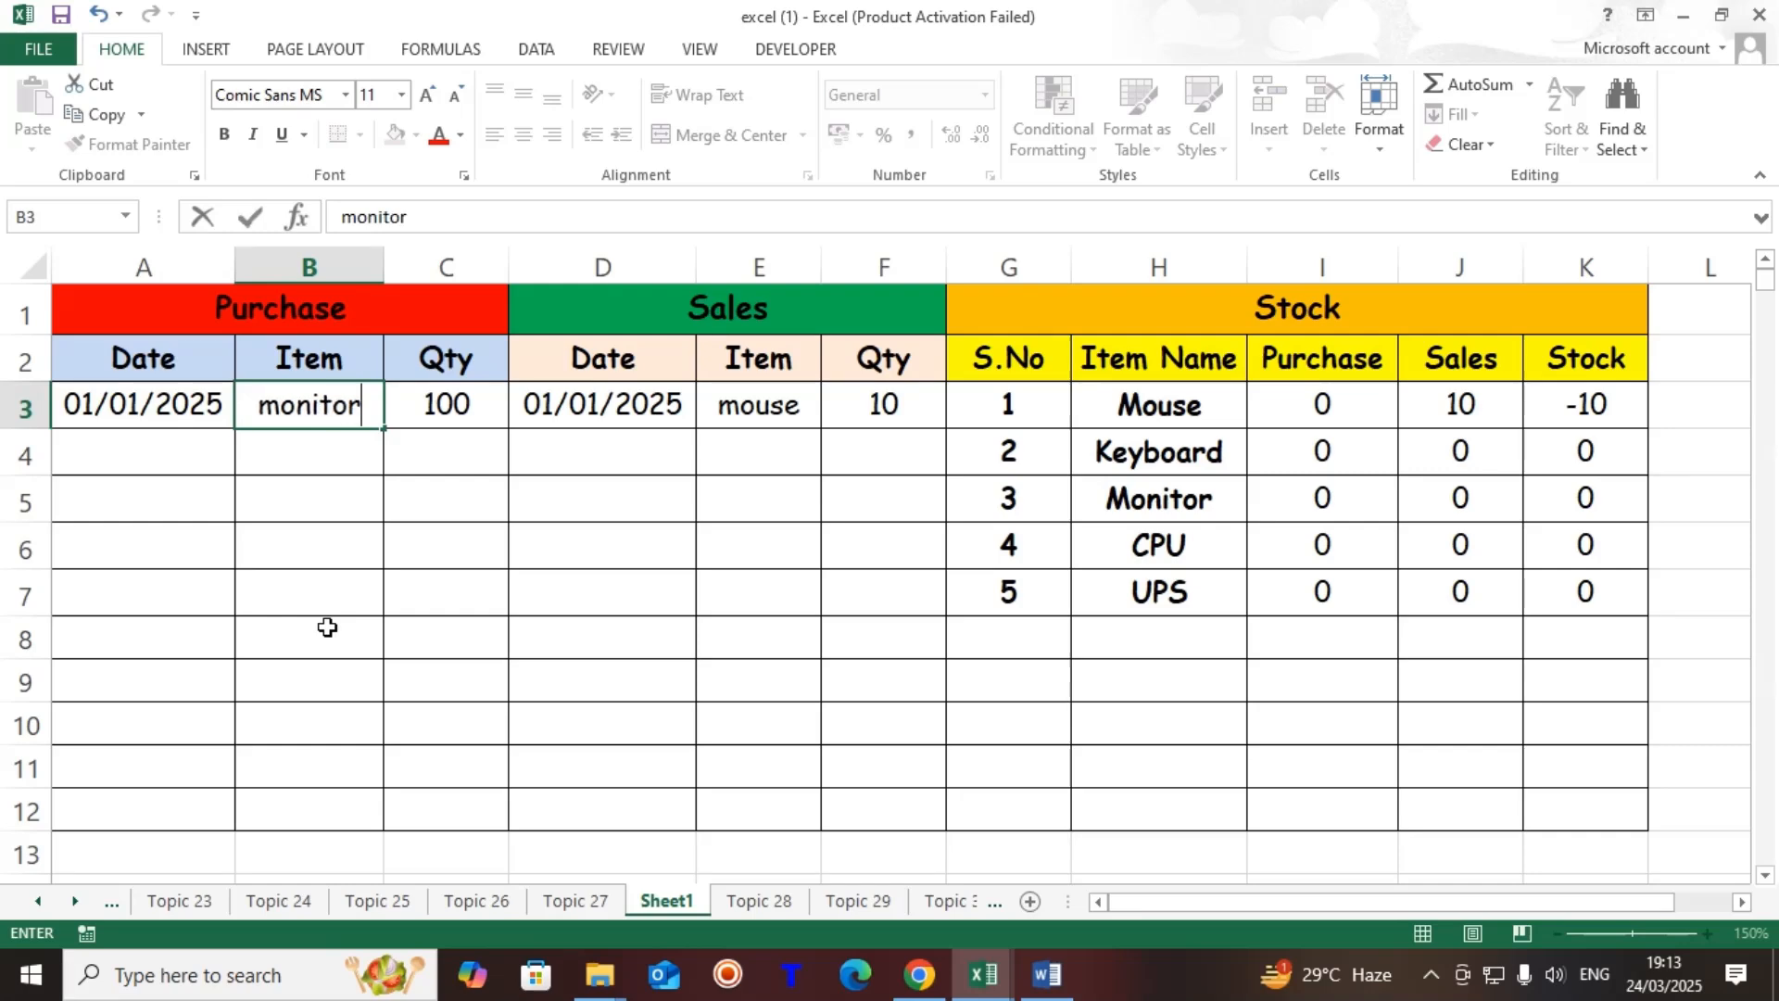
key(Return)
key(Up)
text(cpu)
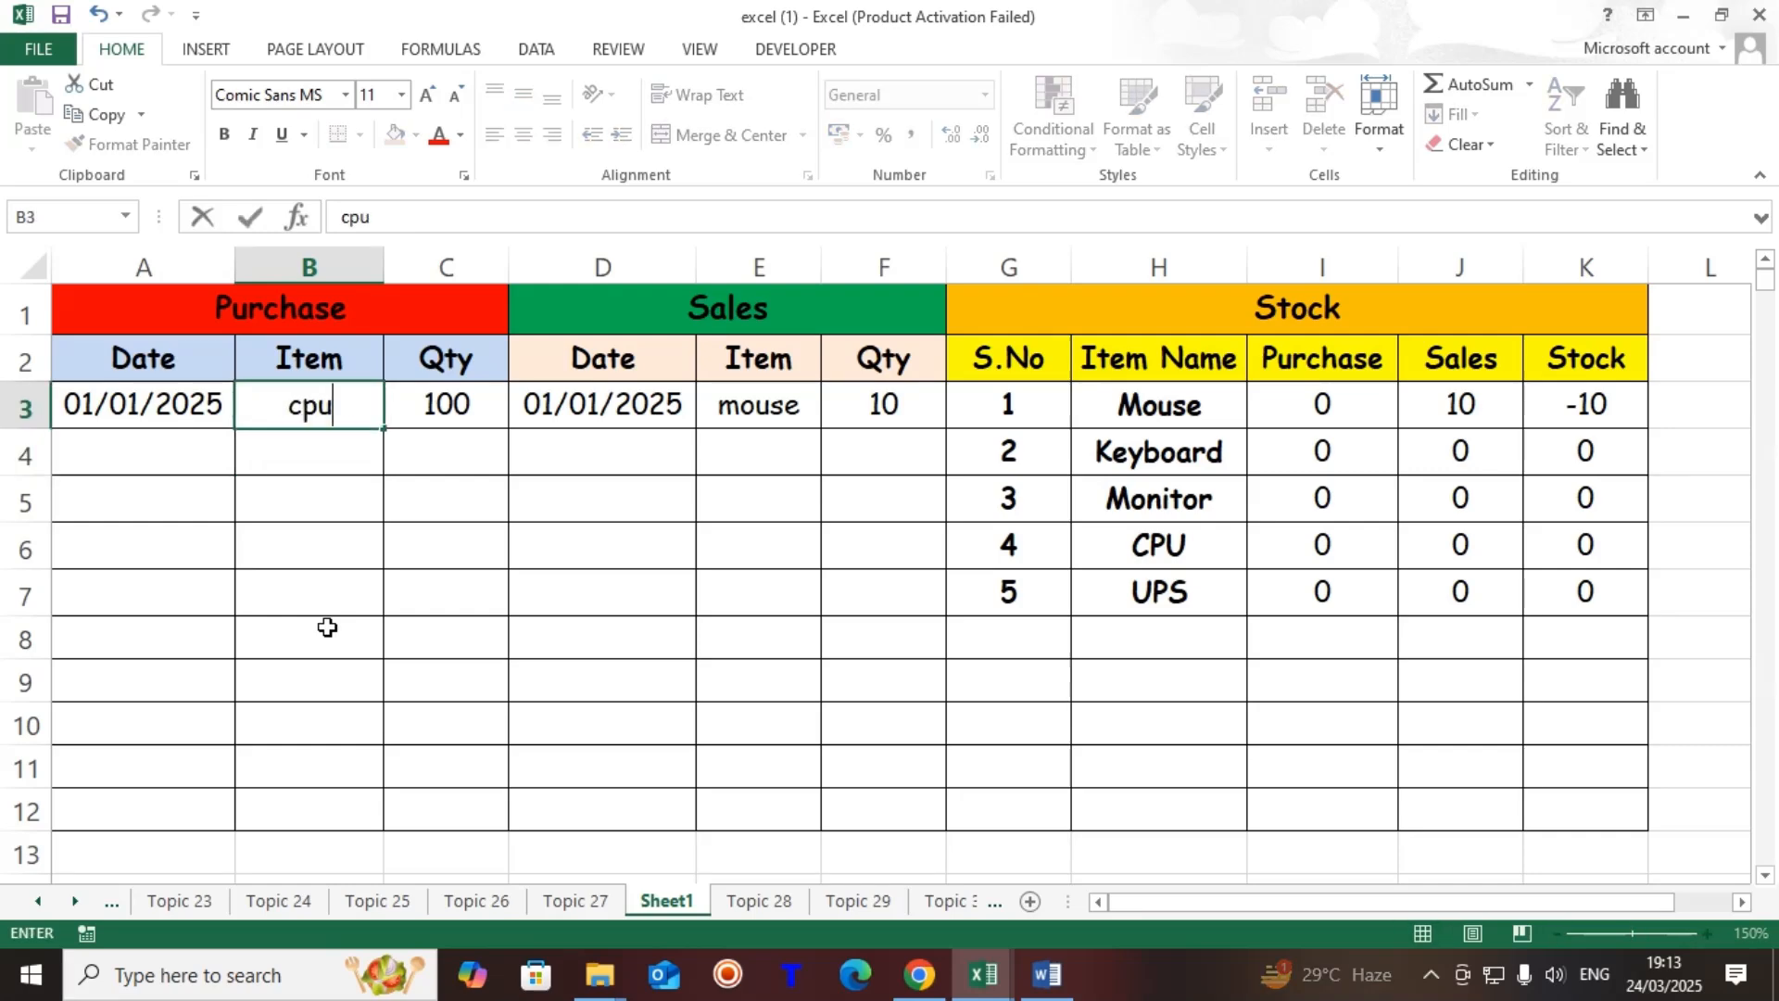
key(Return)
key(Up)
text(ups)
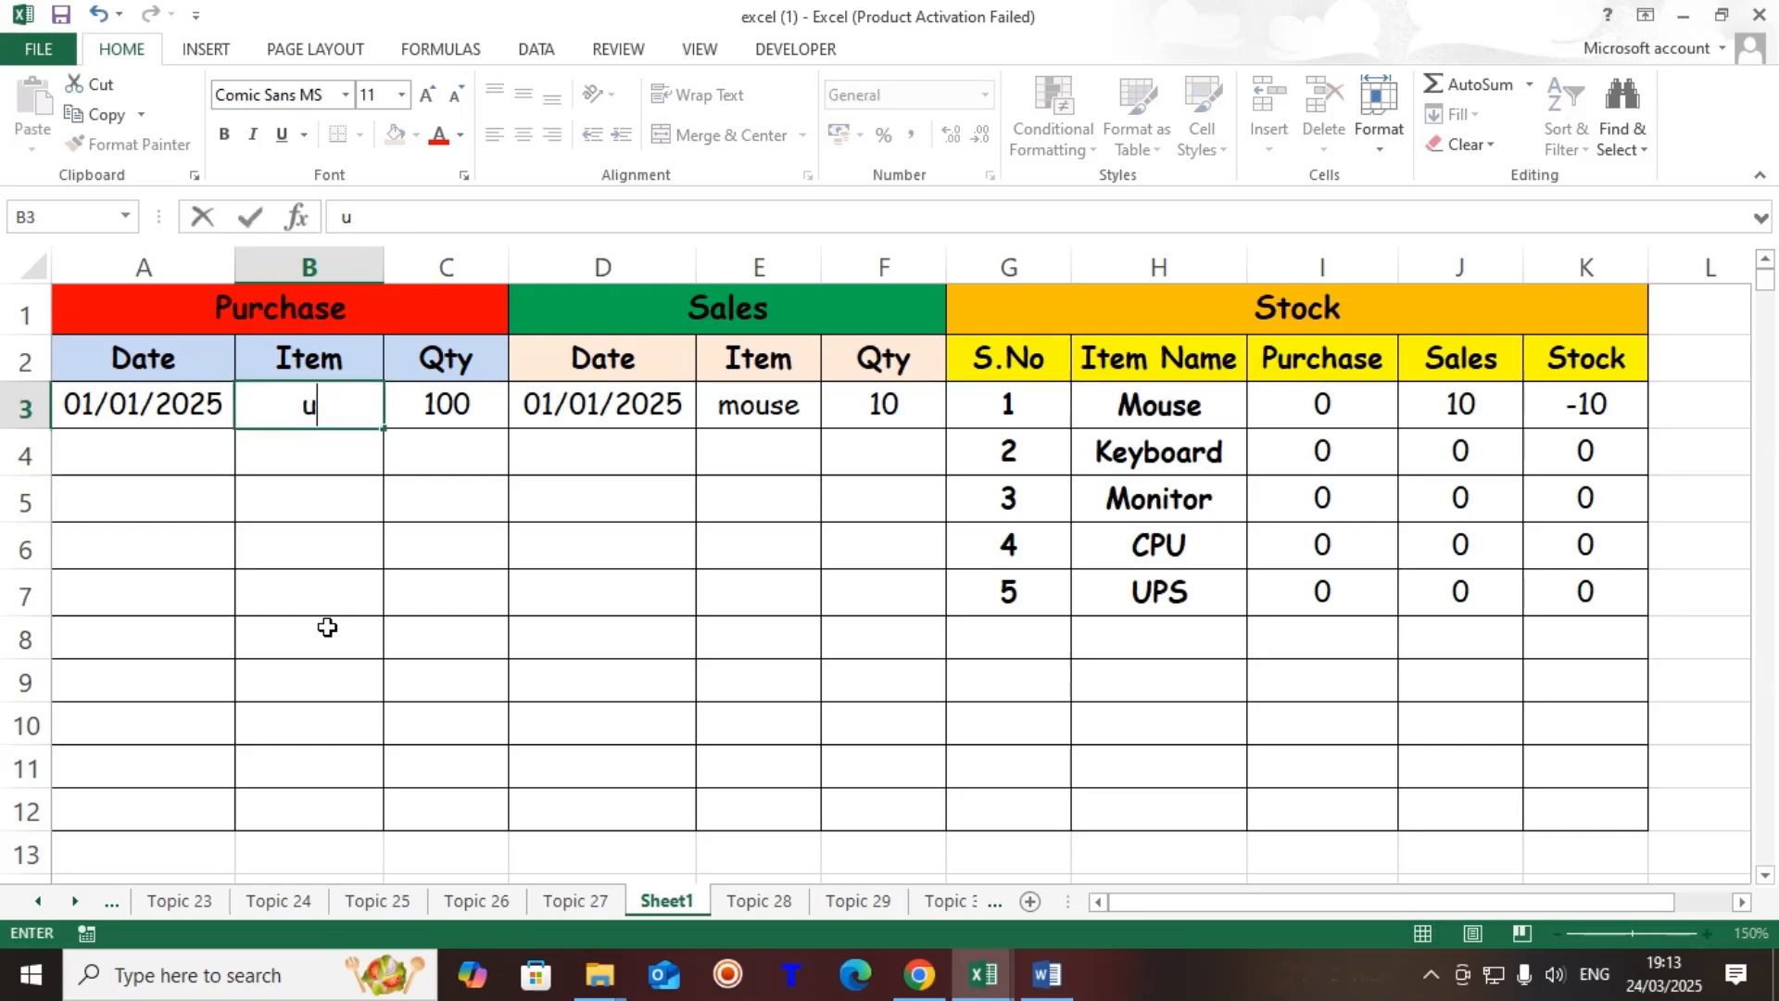
key(Return)
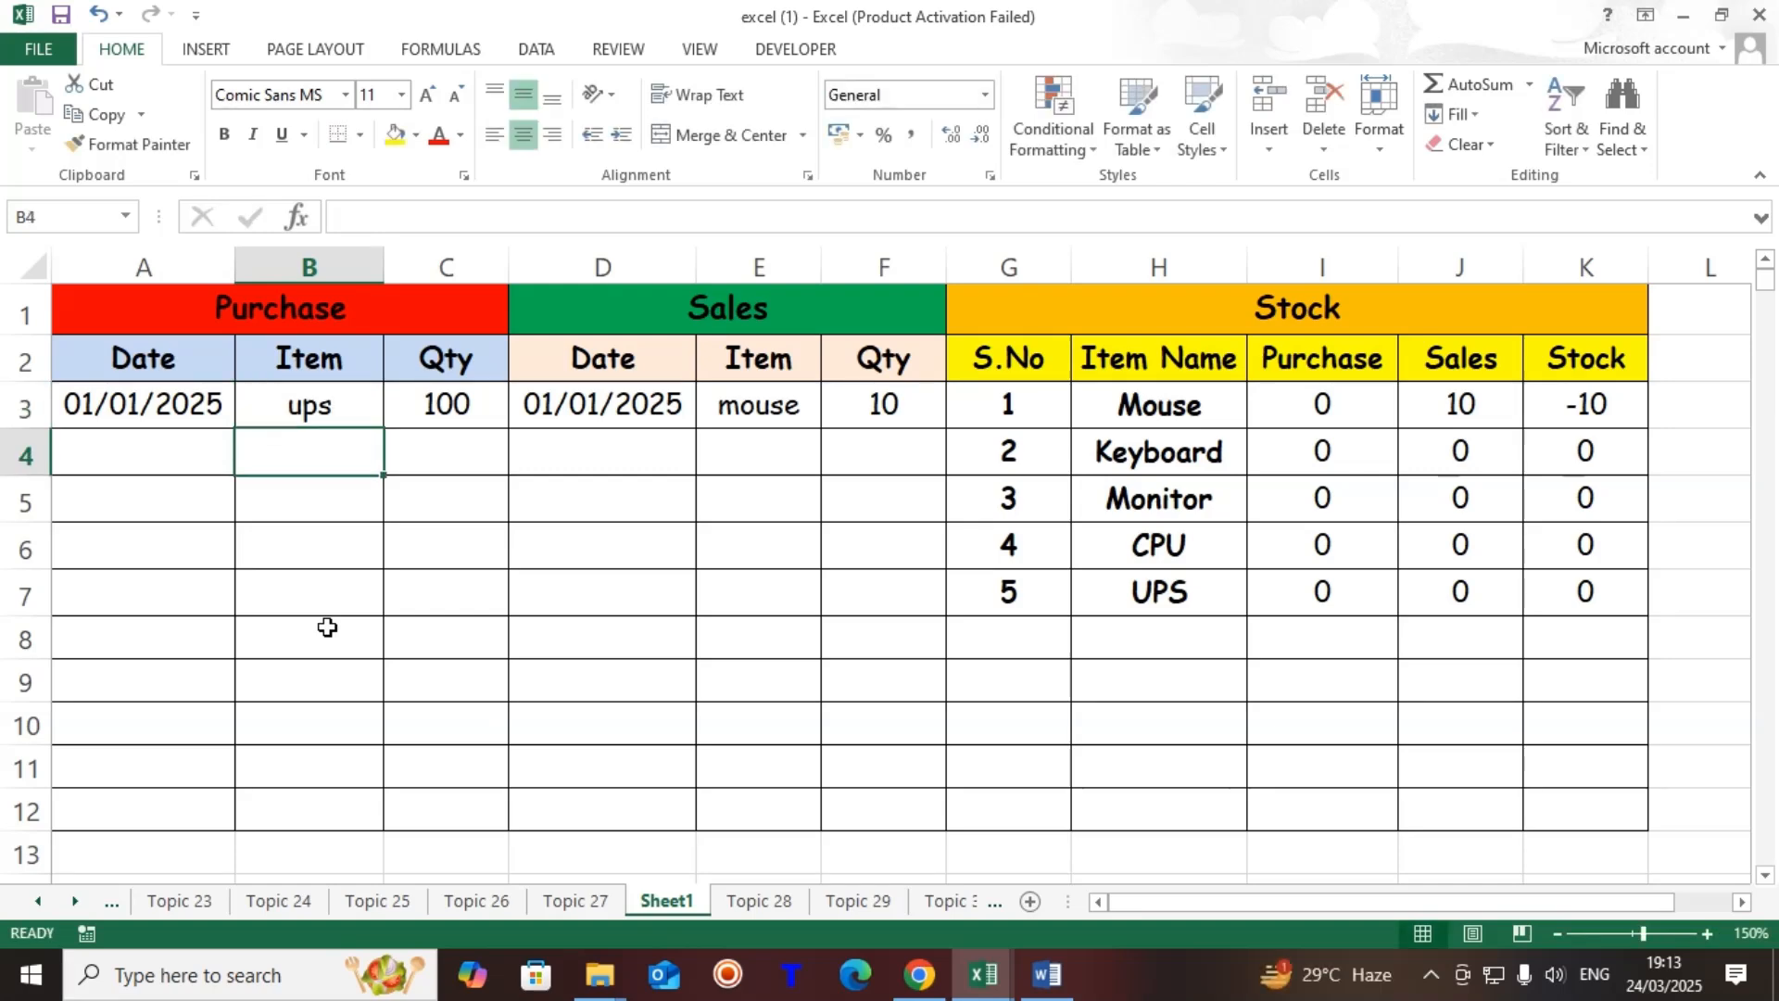
Enter the example numbers 20, 10 and 30 in cells D9 to D11
click(632, 666)
text(20)
key(Return)
text(10)
key(Return)
text(30)
key(Return)
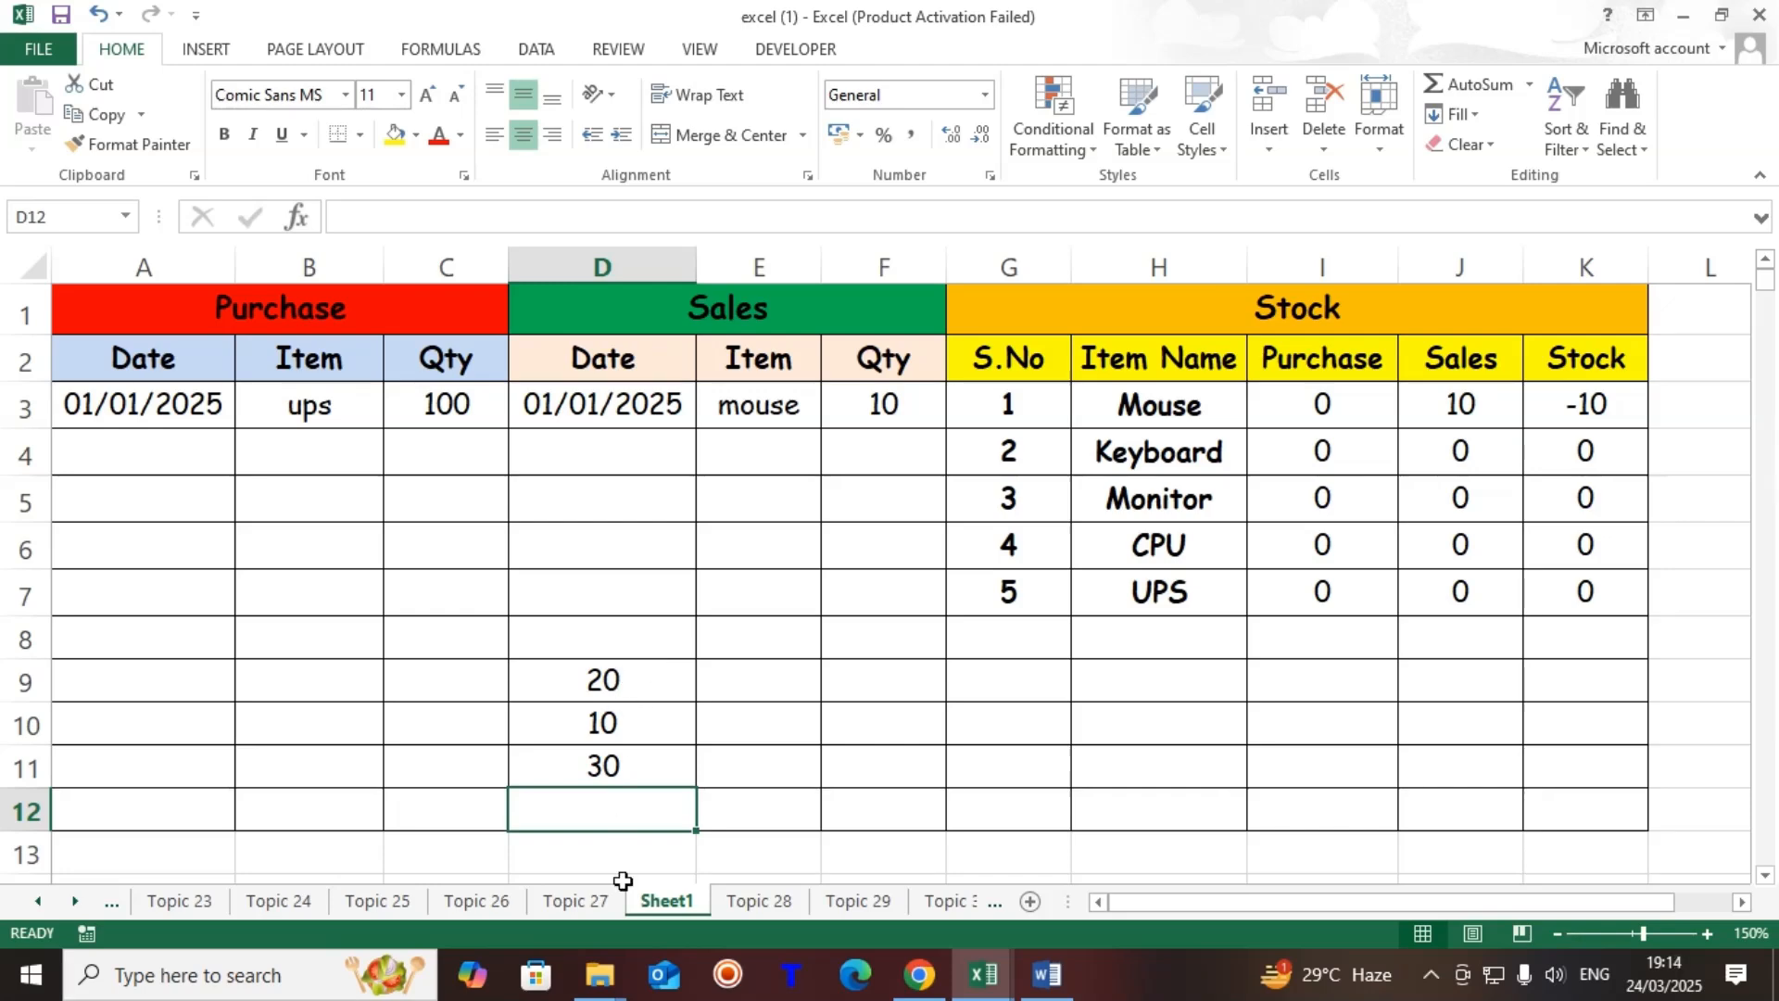
In D12, add the two example numbers directly above with =D10+D11
text(=)
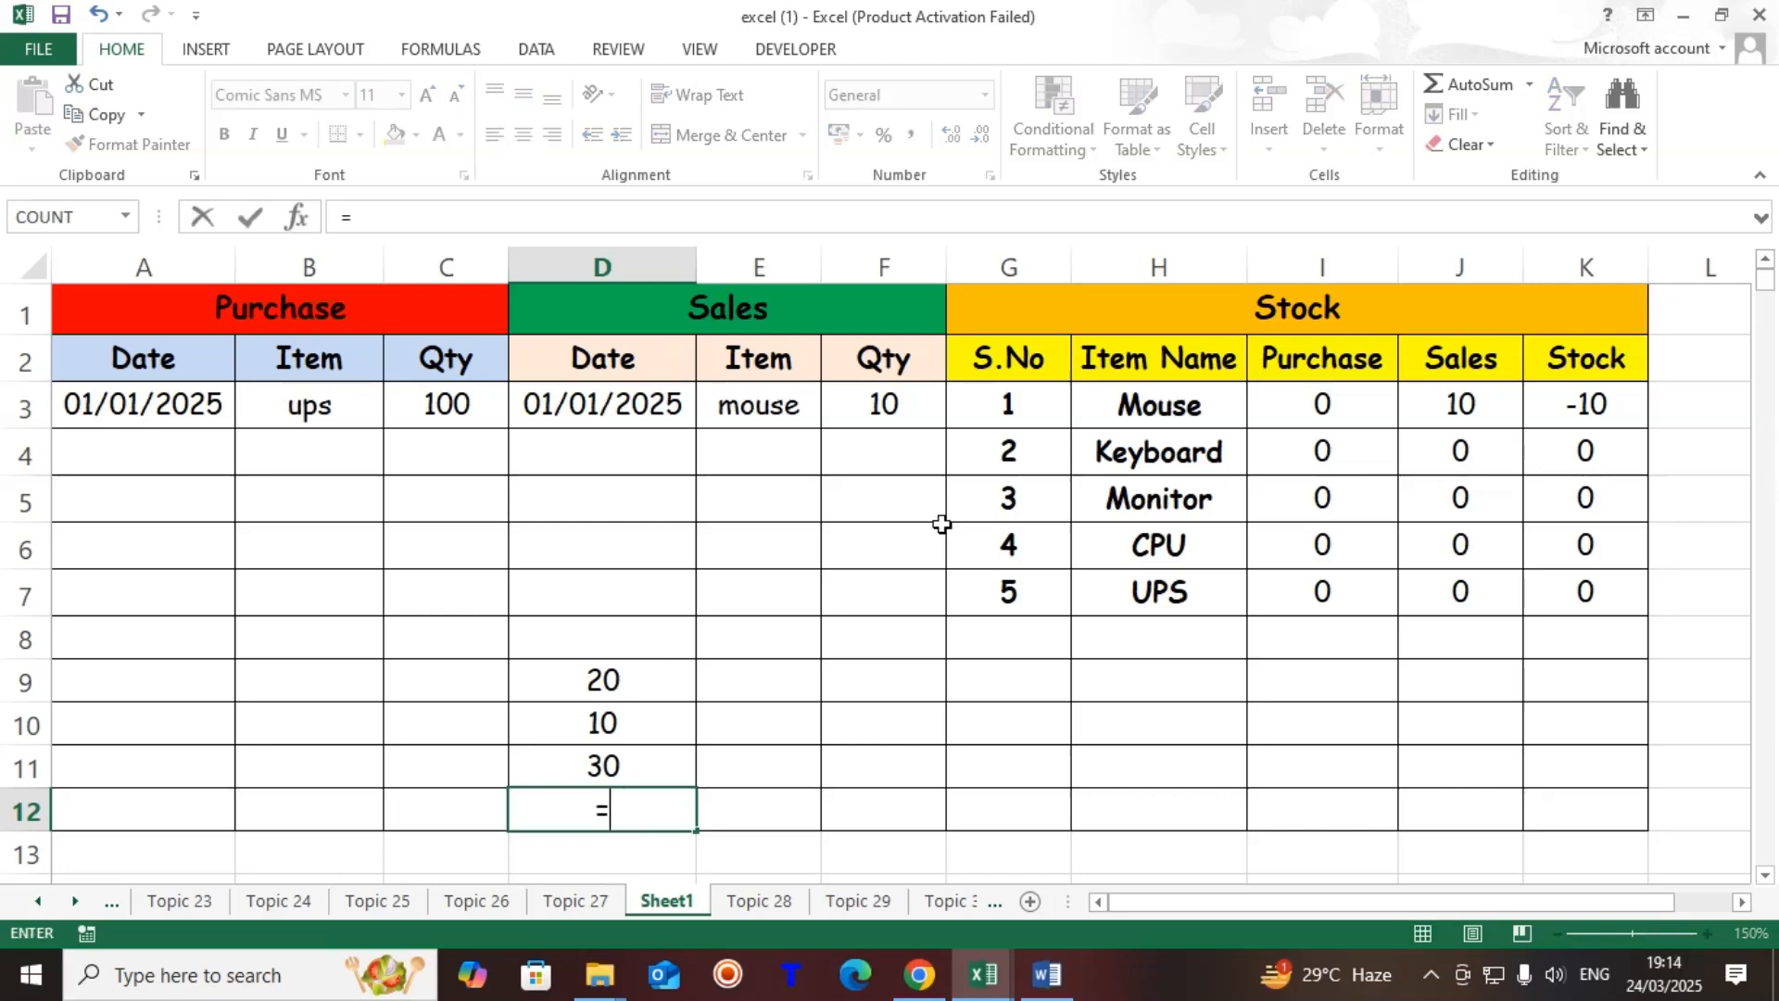
click(658, 714)
text(+)
click(649, 769)
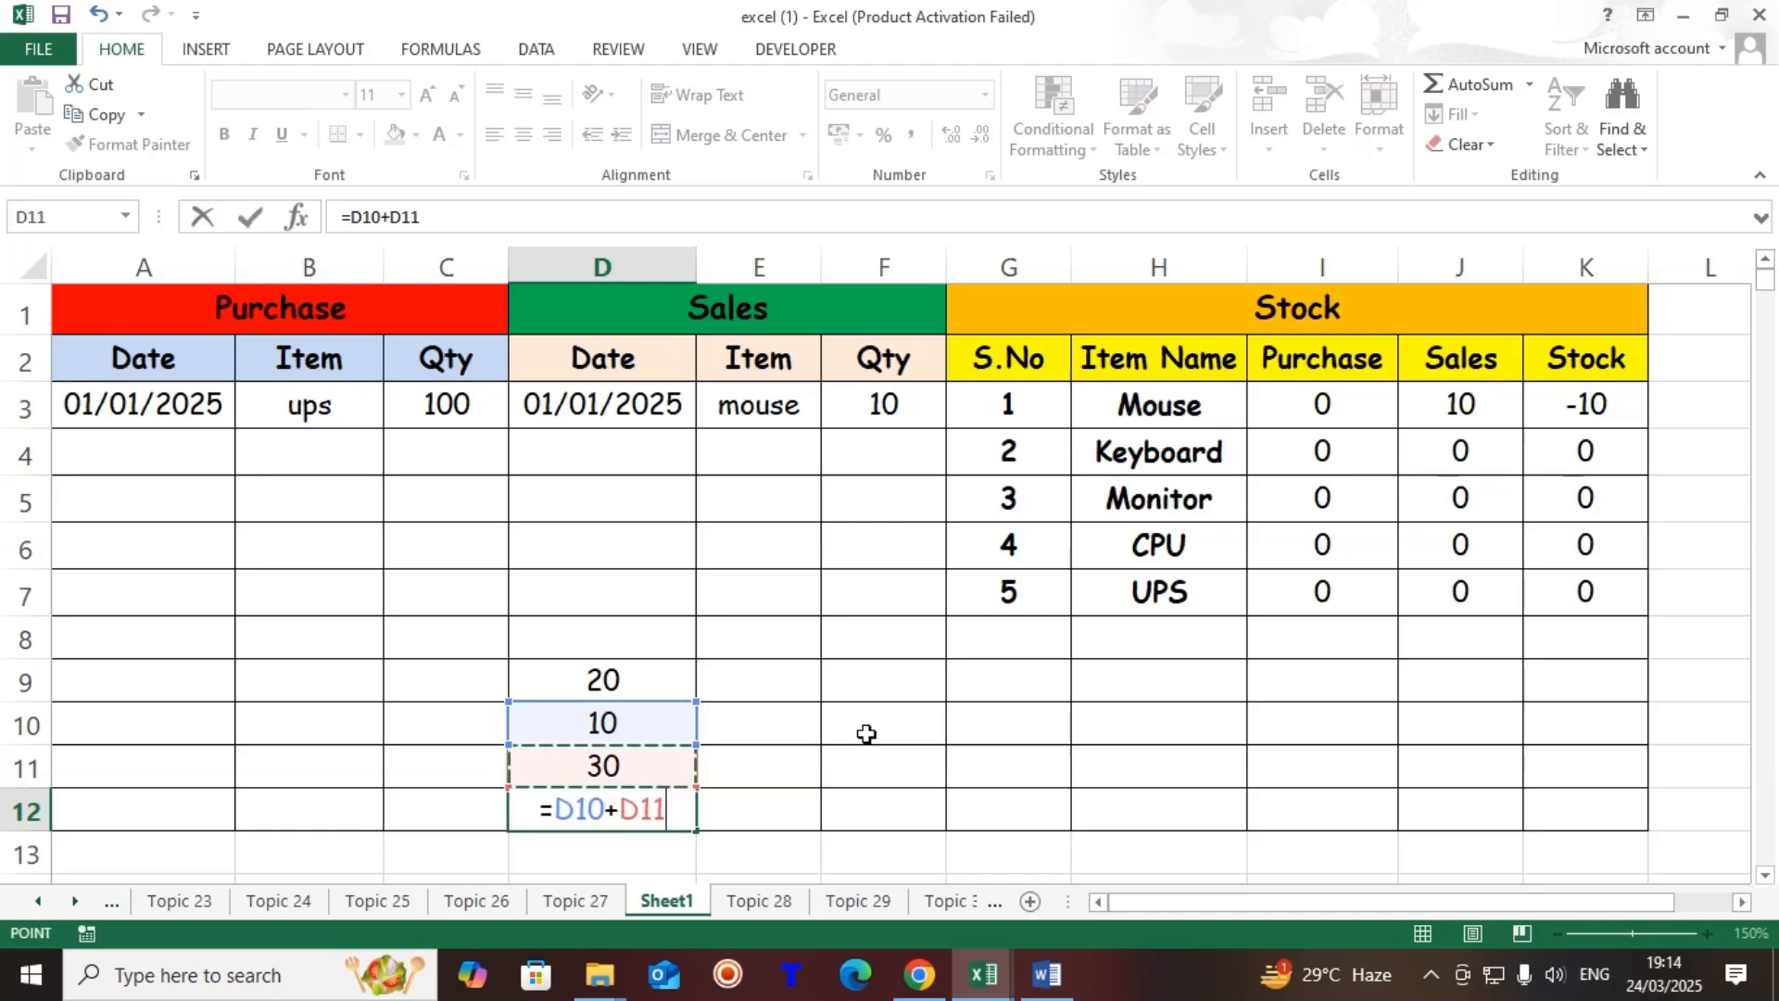
key(Return)
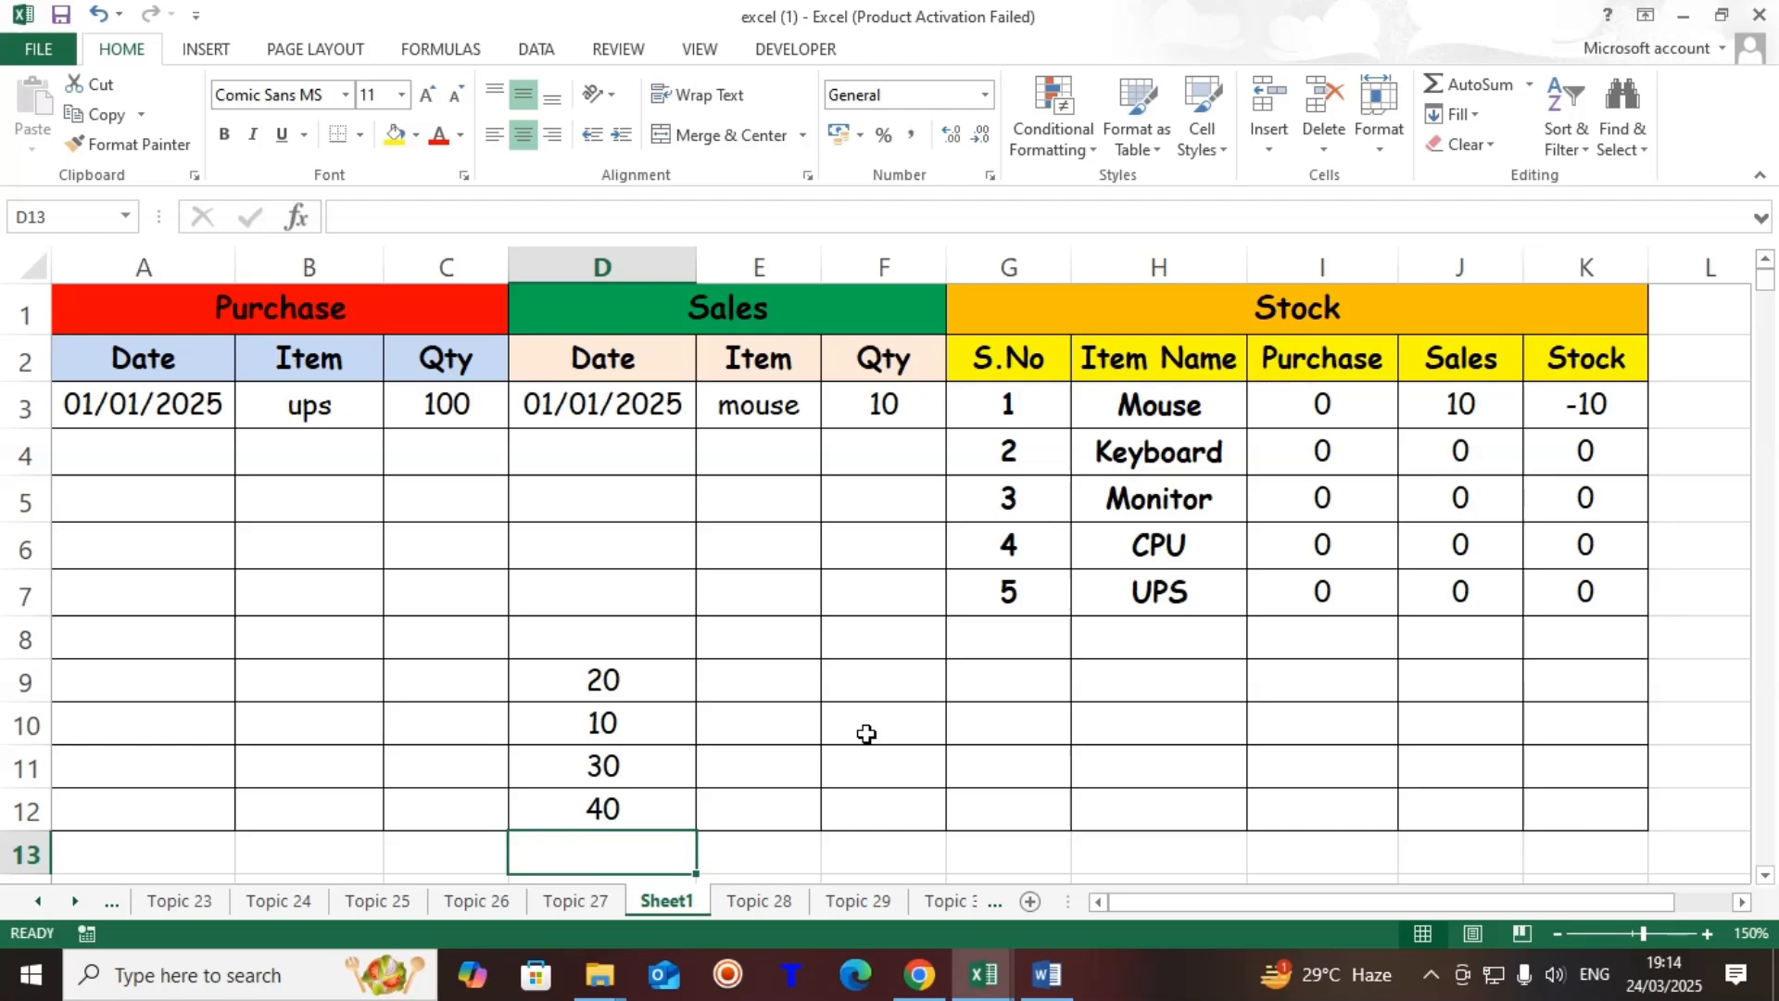
click(655, 686)
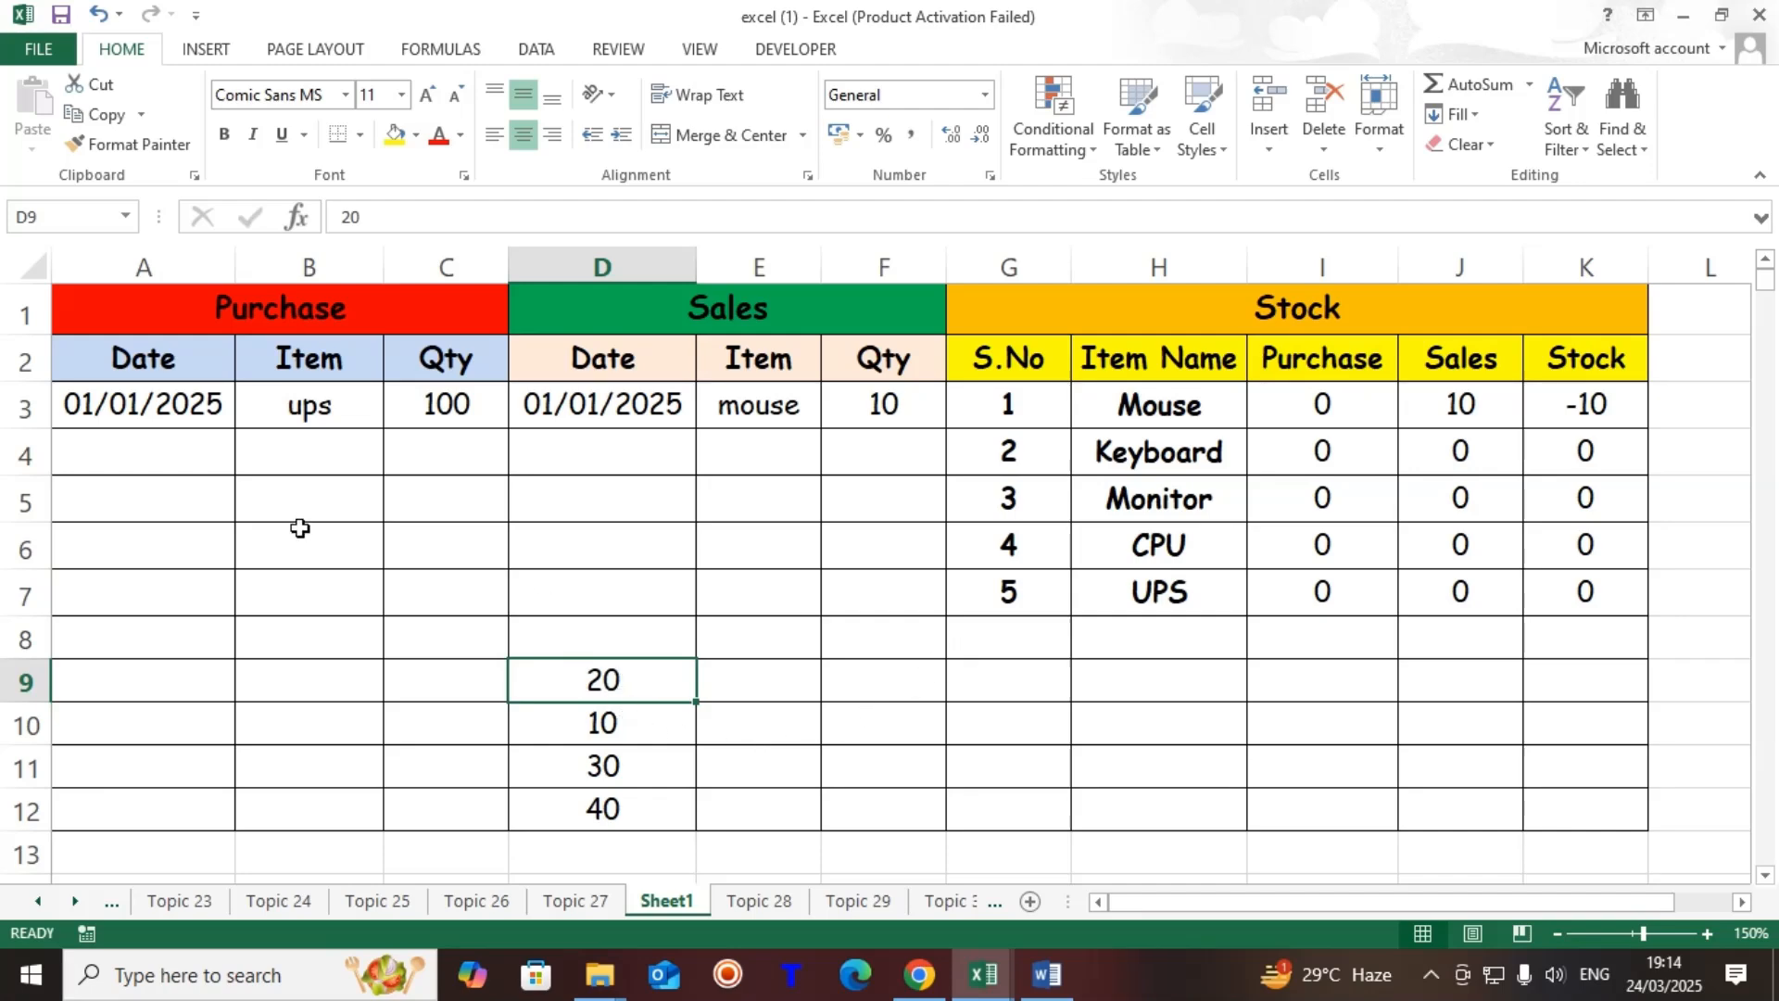
Examine which ranges the purchase SUMIF formulas in I3, I4 and I7 refer to
click(1330, 451)
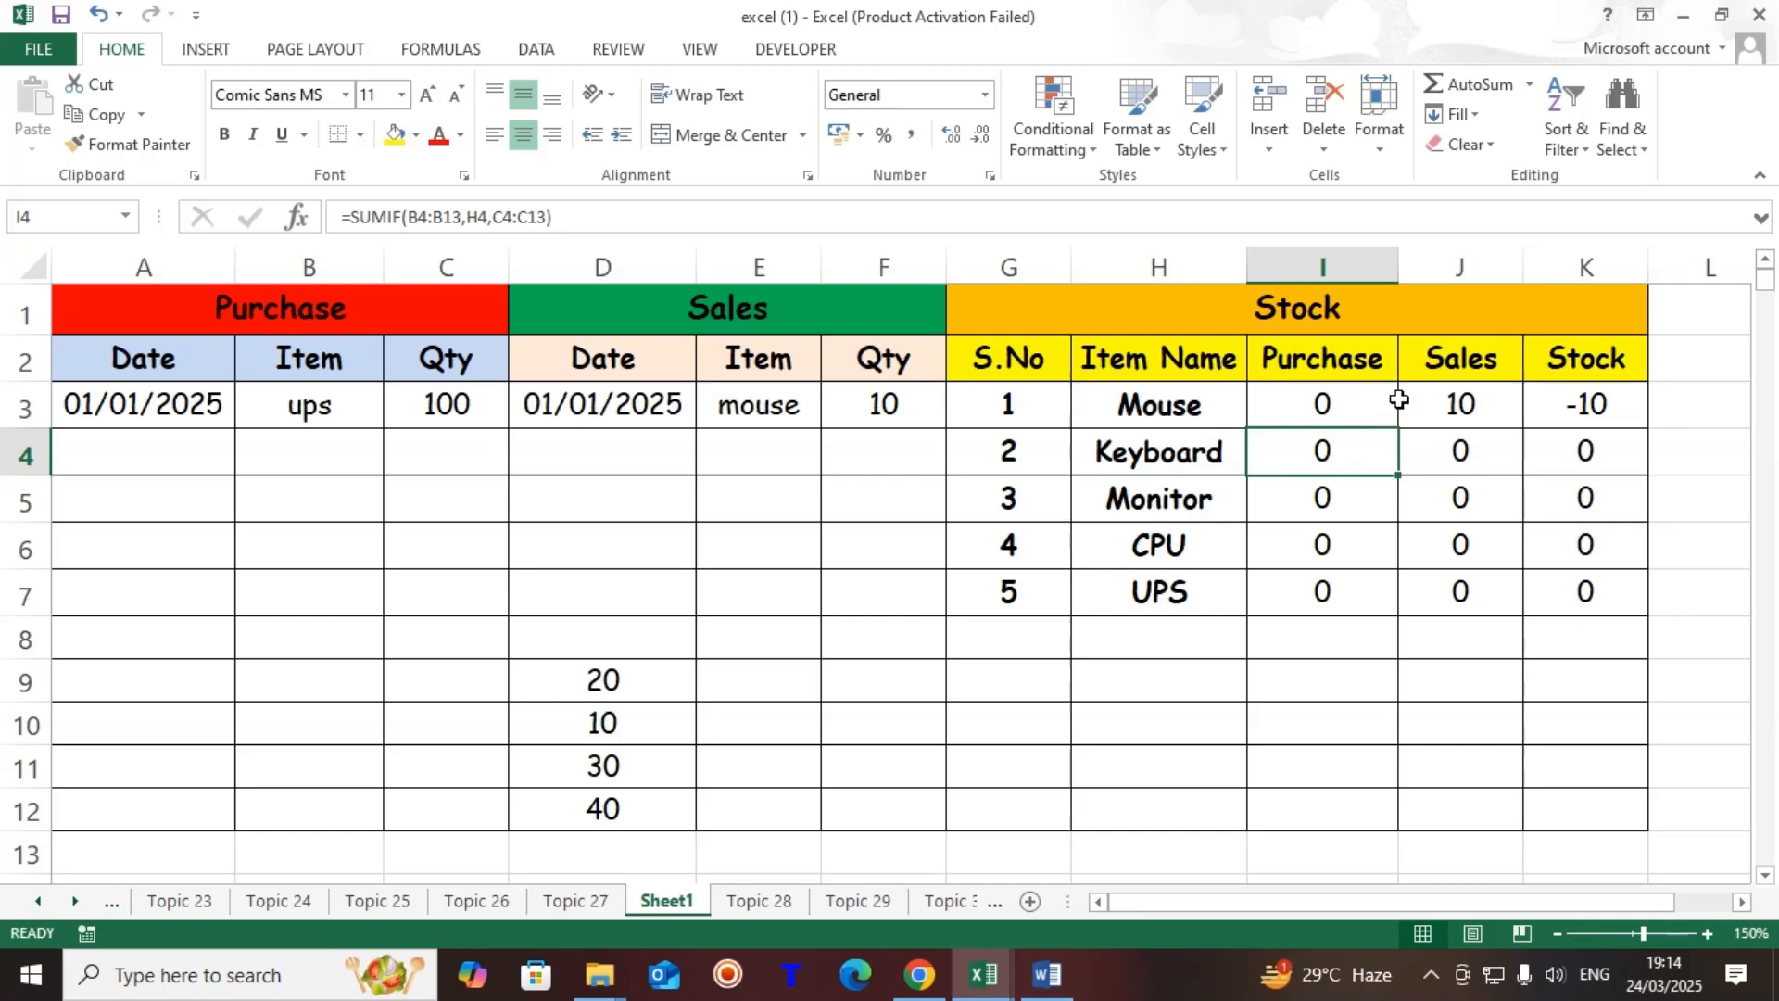
click(1325, 406)
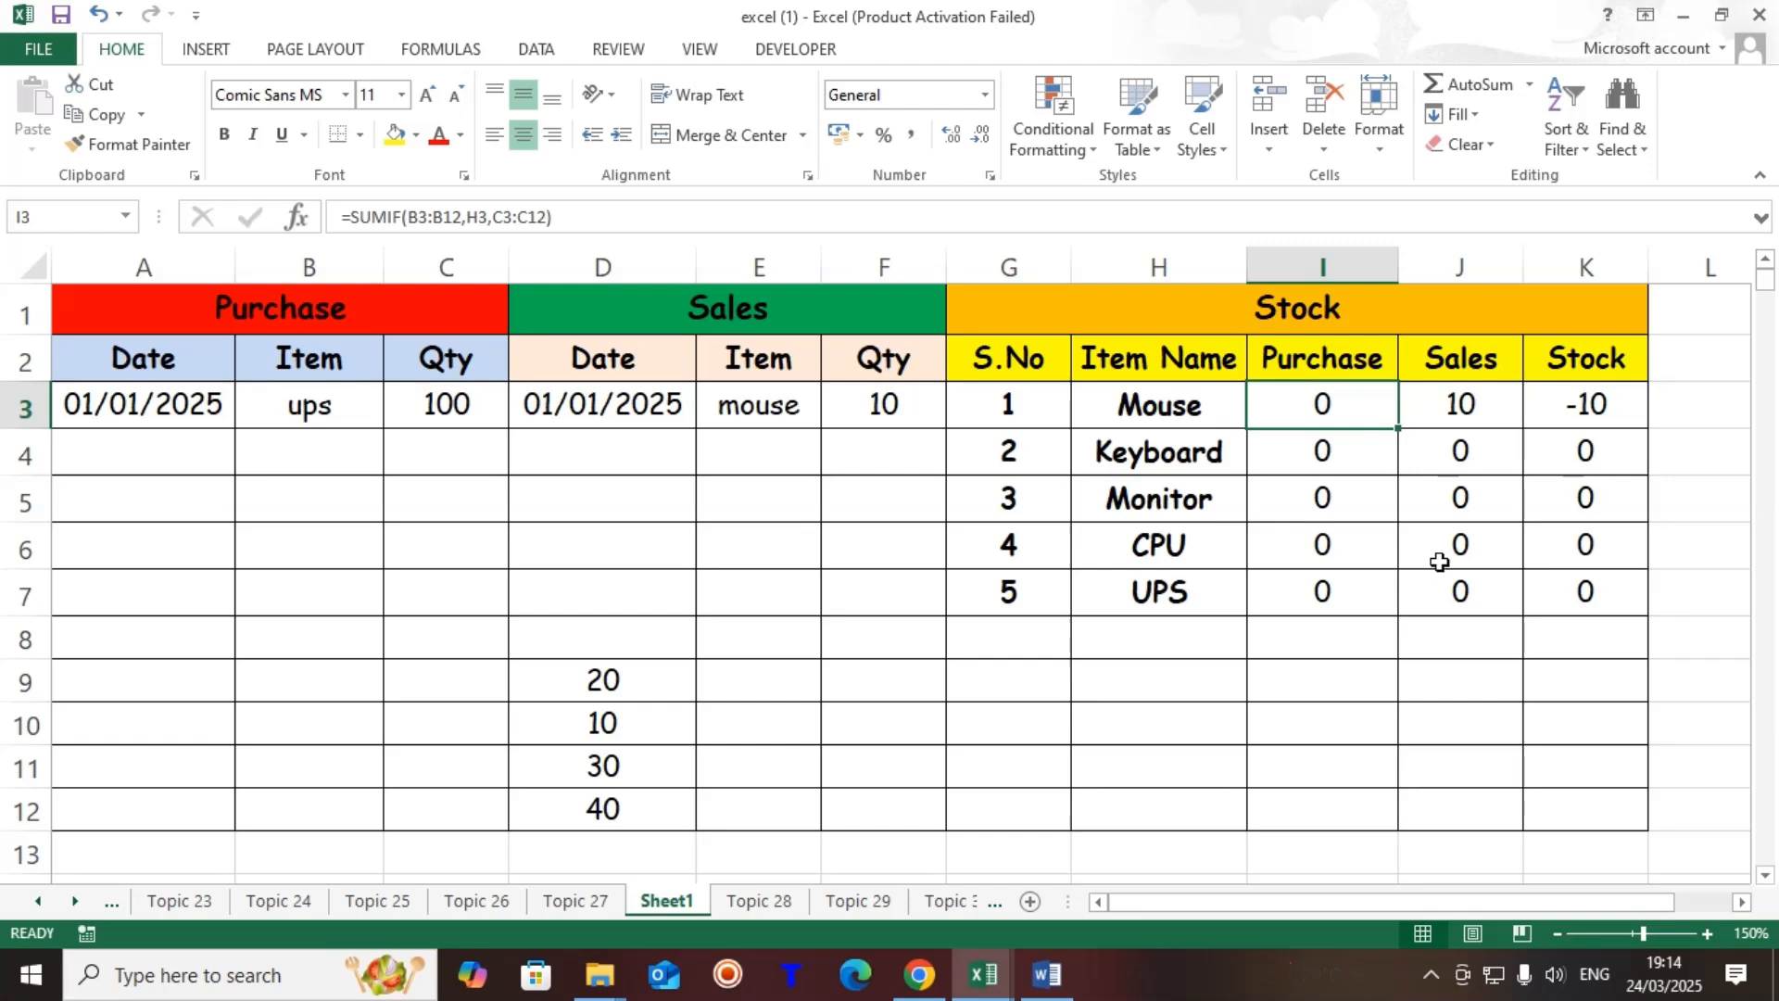
double_click(1337, 407)
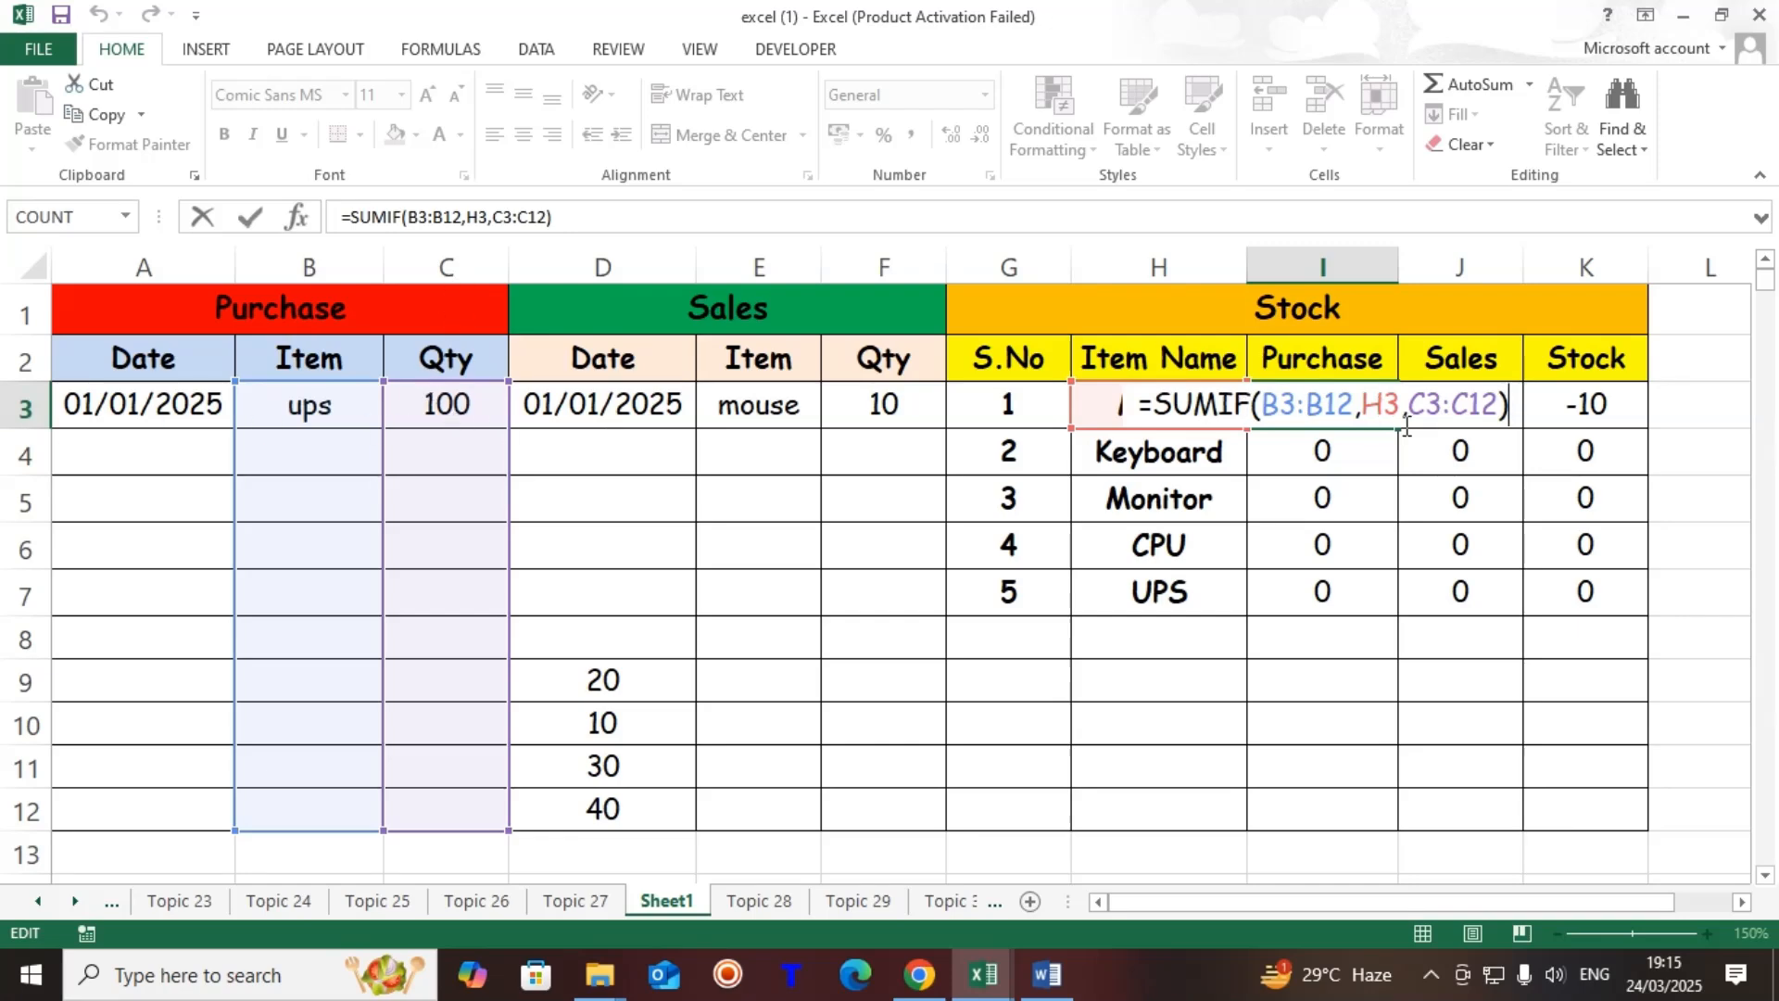
key(ctrl+Return)
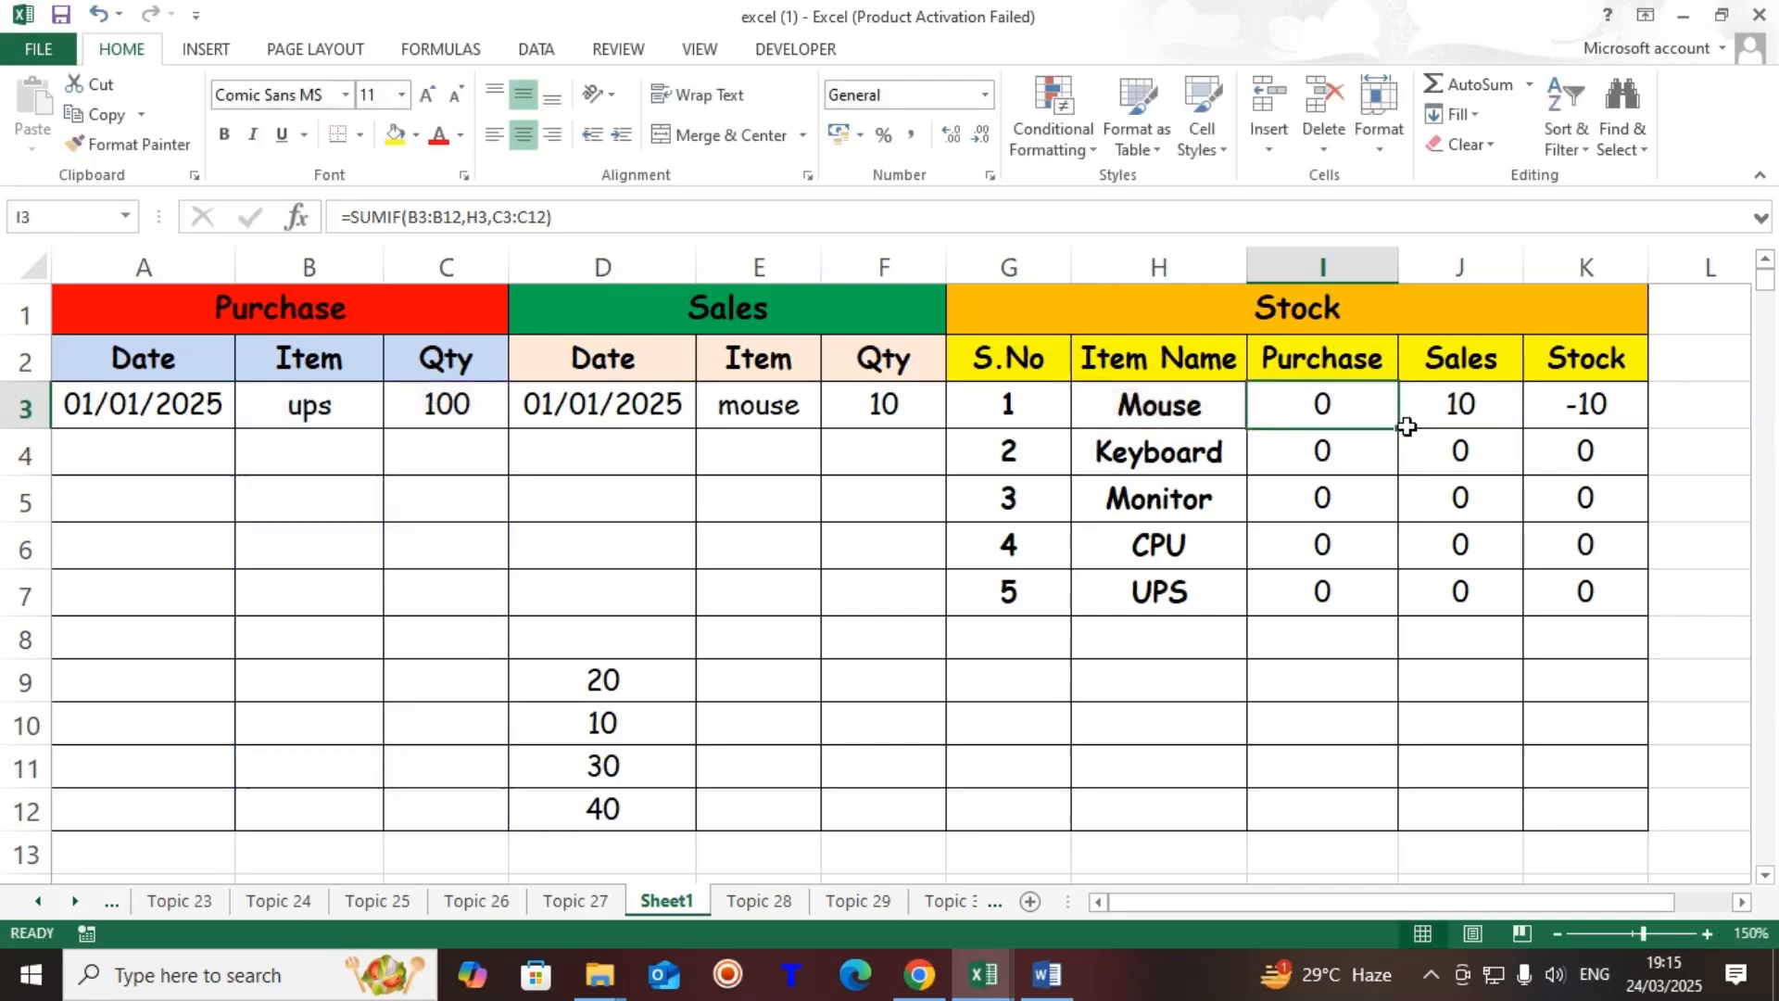
click(1302, 466)
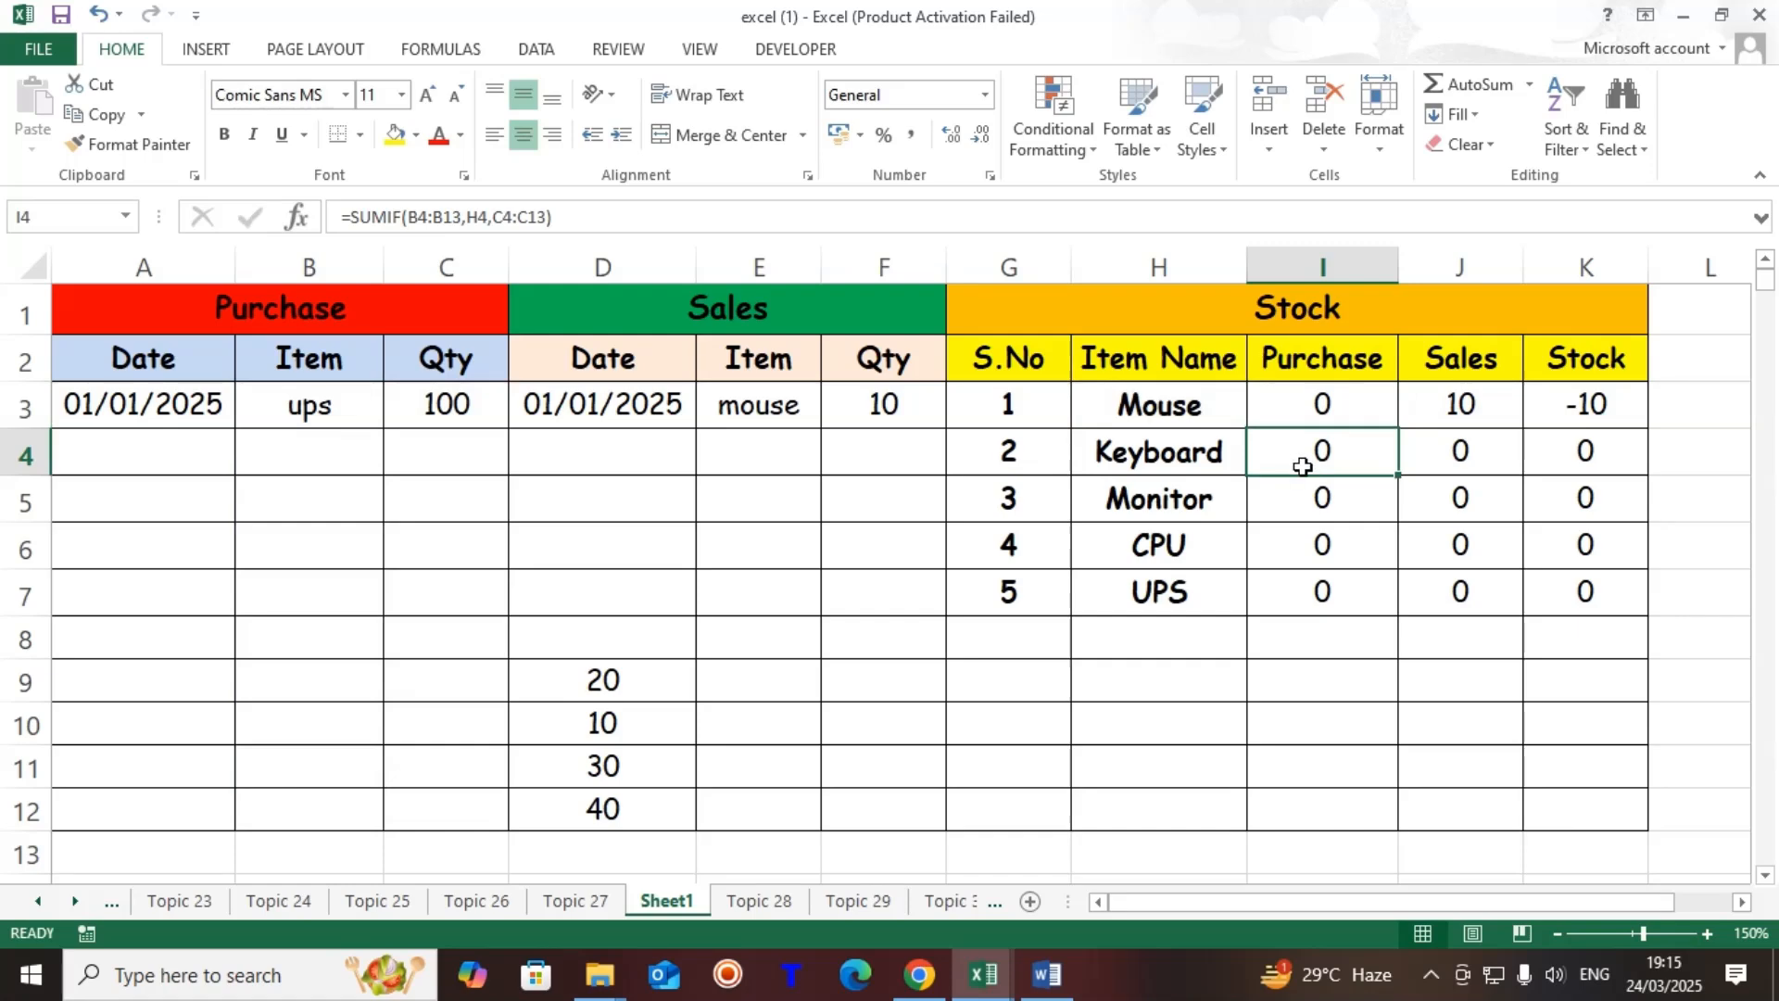
double_click(1302, 467)
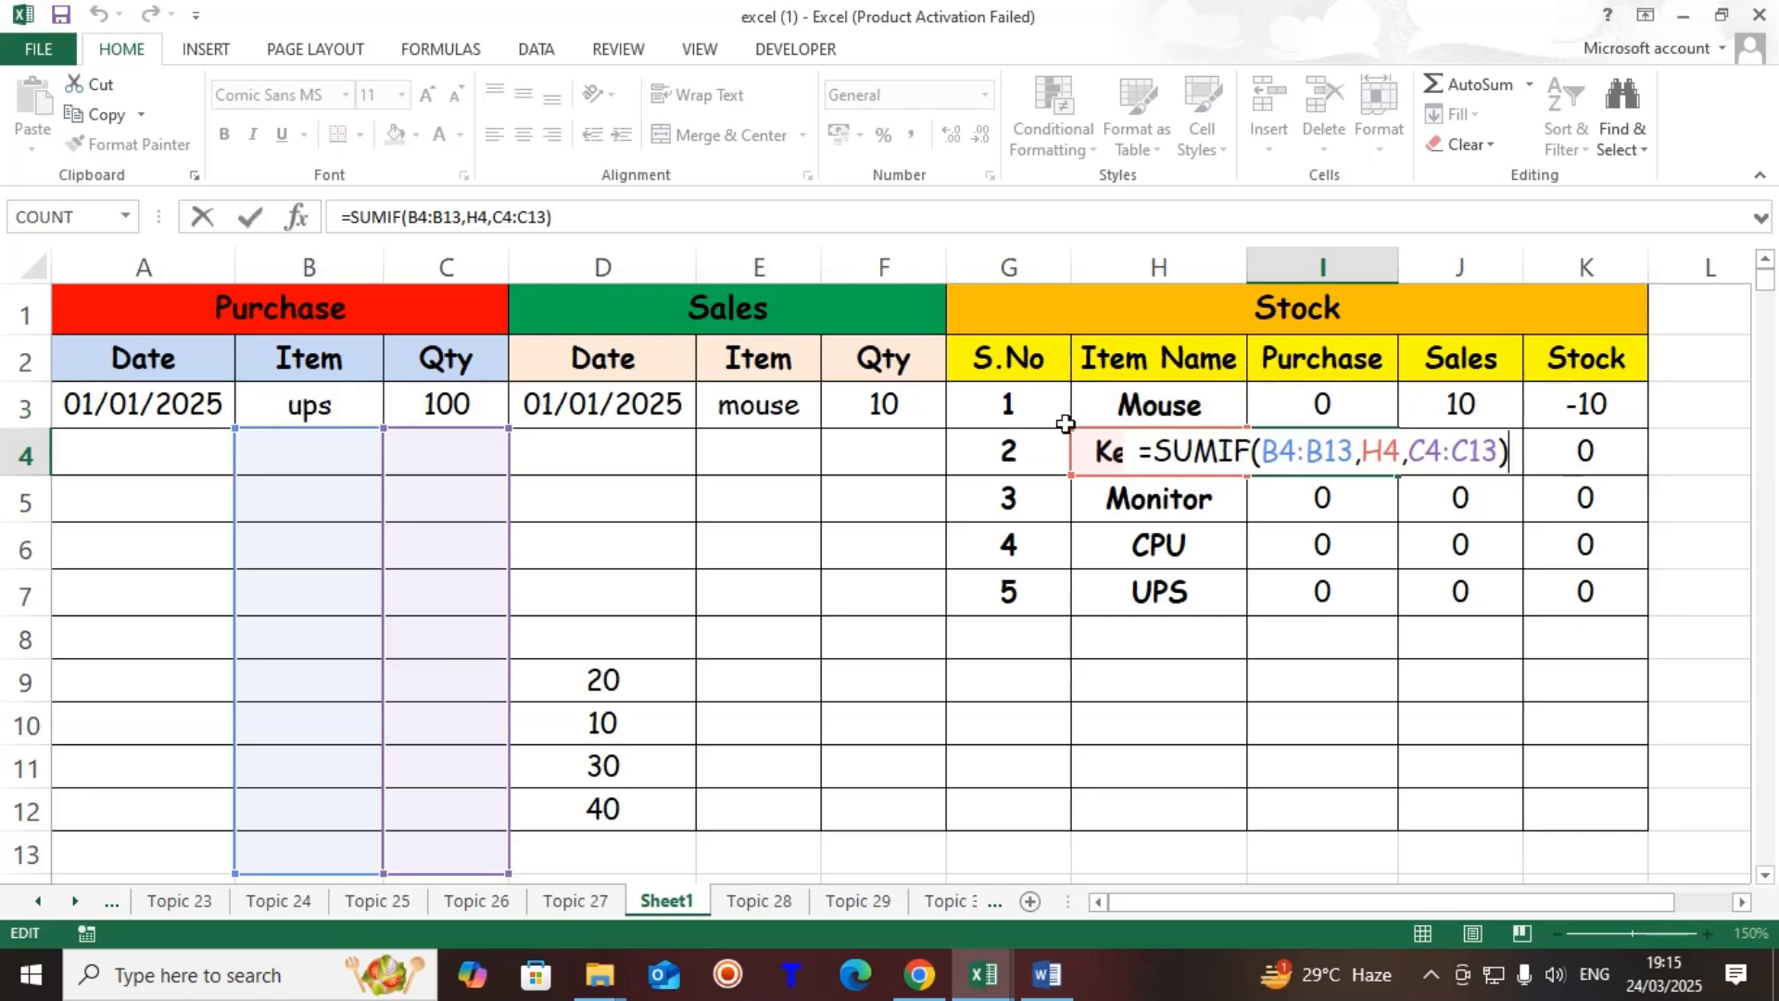
key(ctrl+Return)
click(1323, 594)
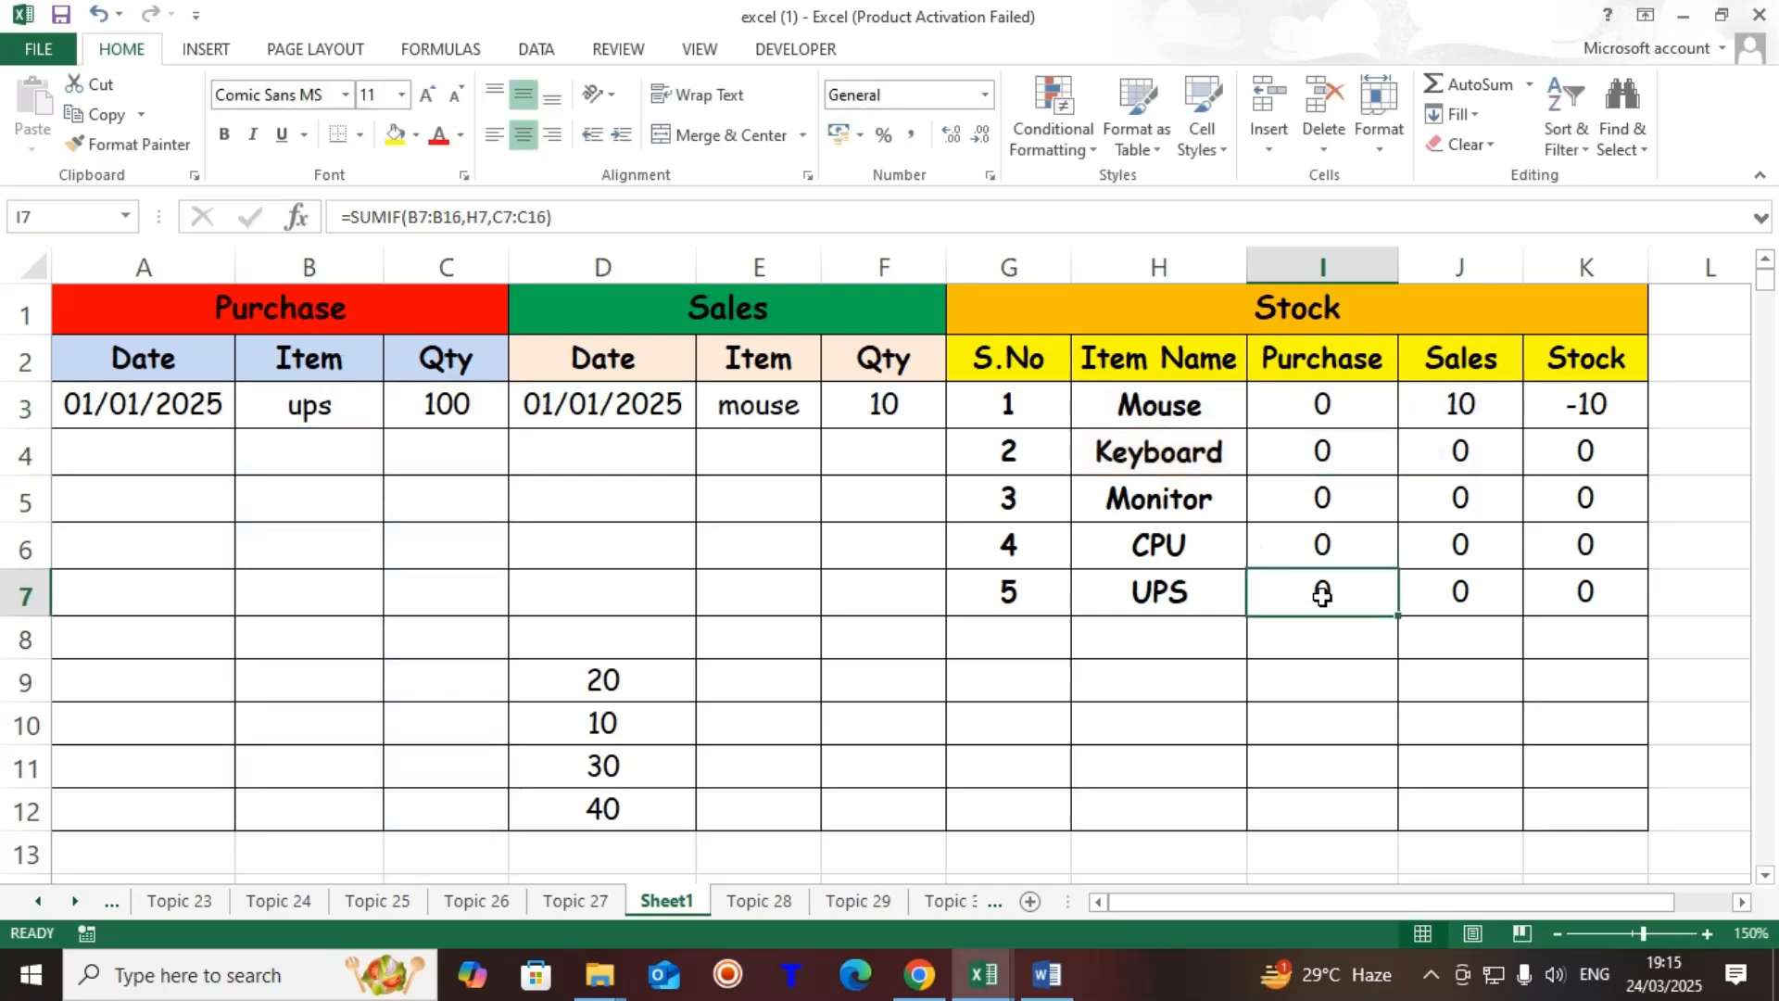
key(F2)
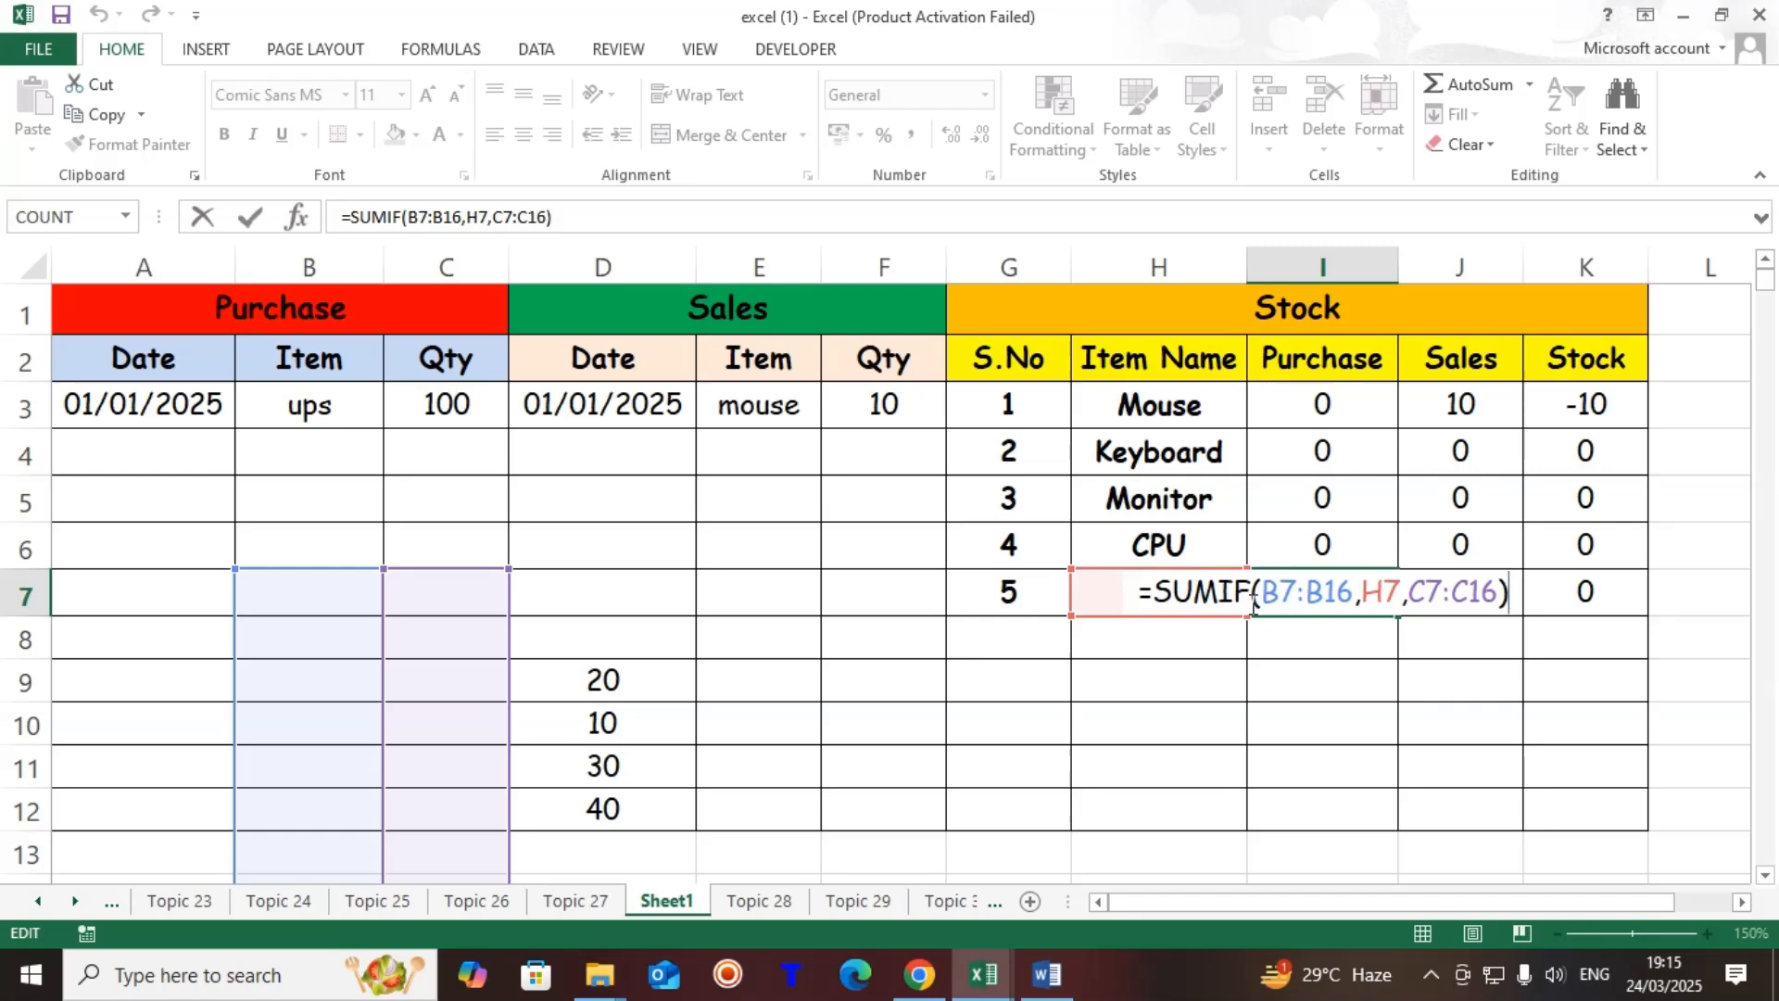
key(ctrl+Return)
Replace the purchased item in B3 with keyboard
click(245, 398)
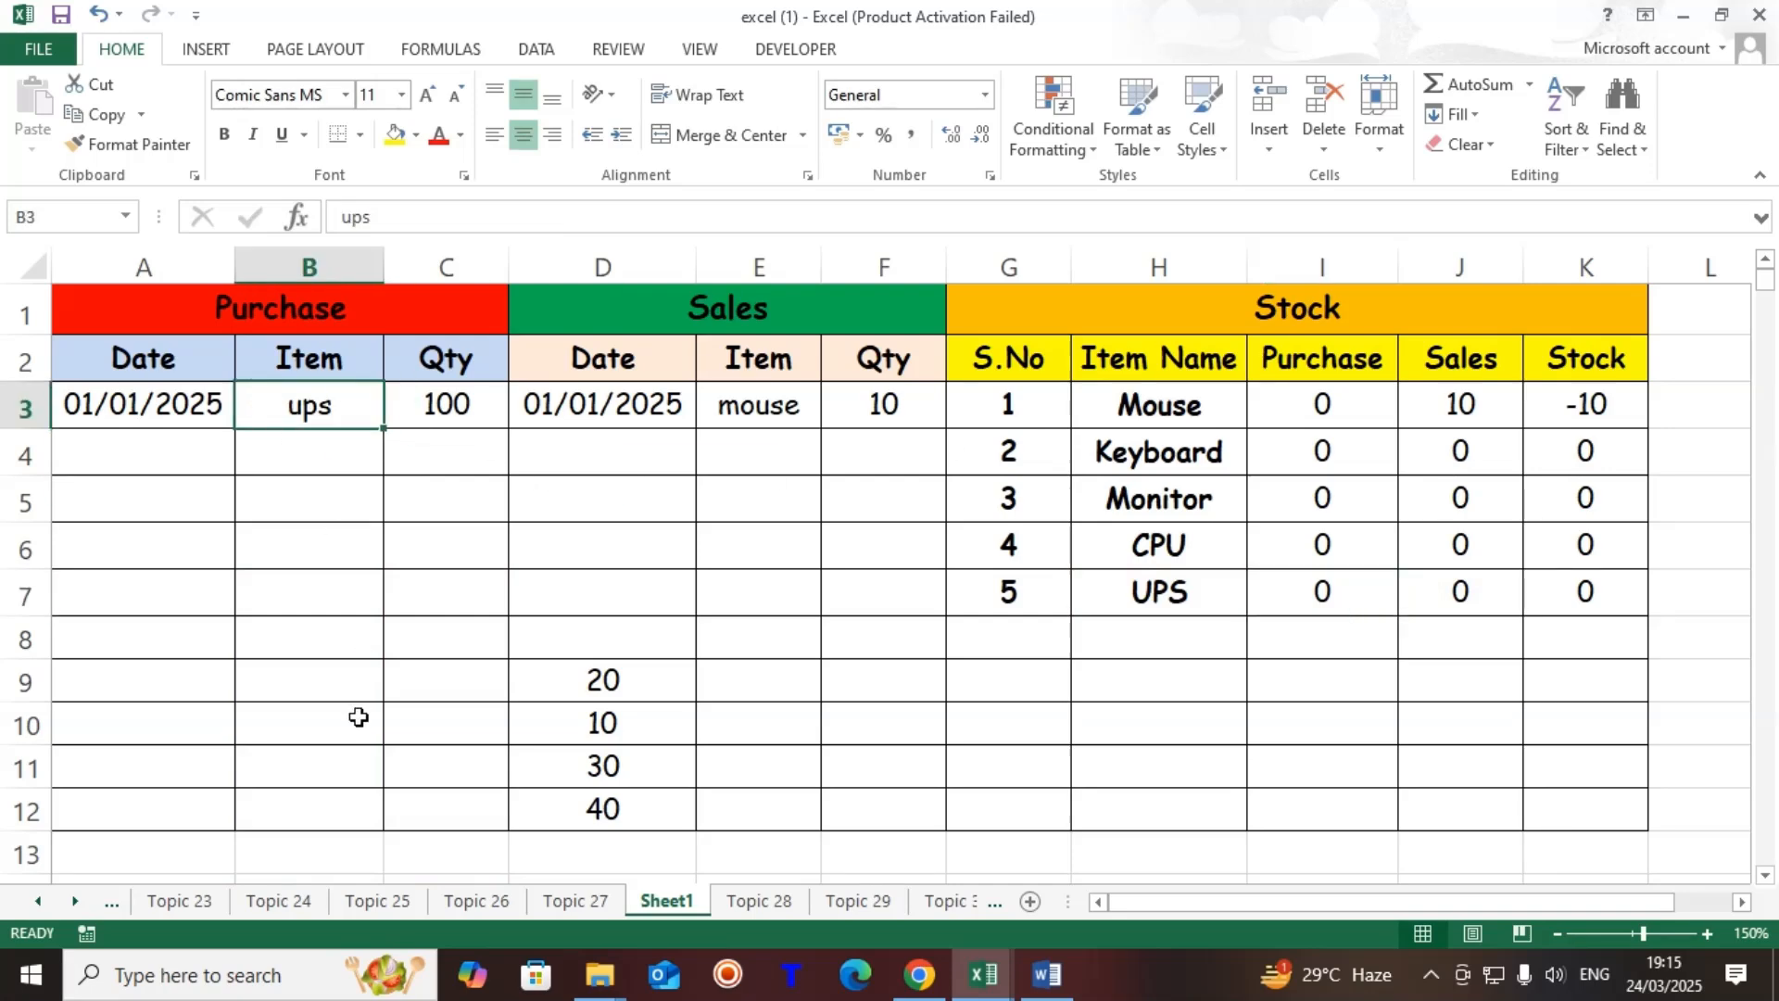
text(keyboard)
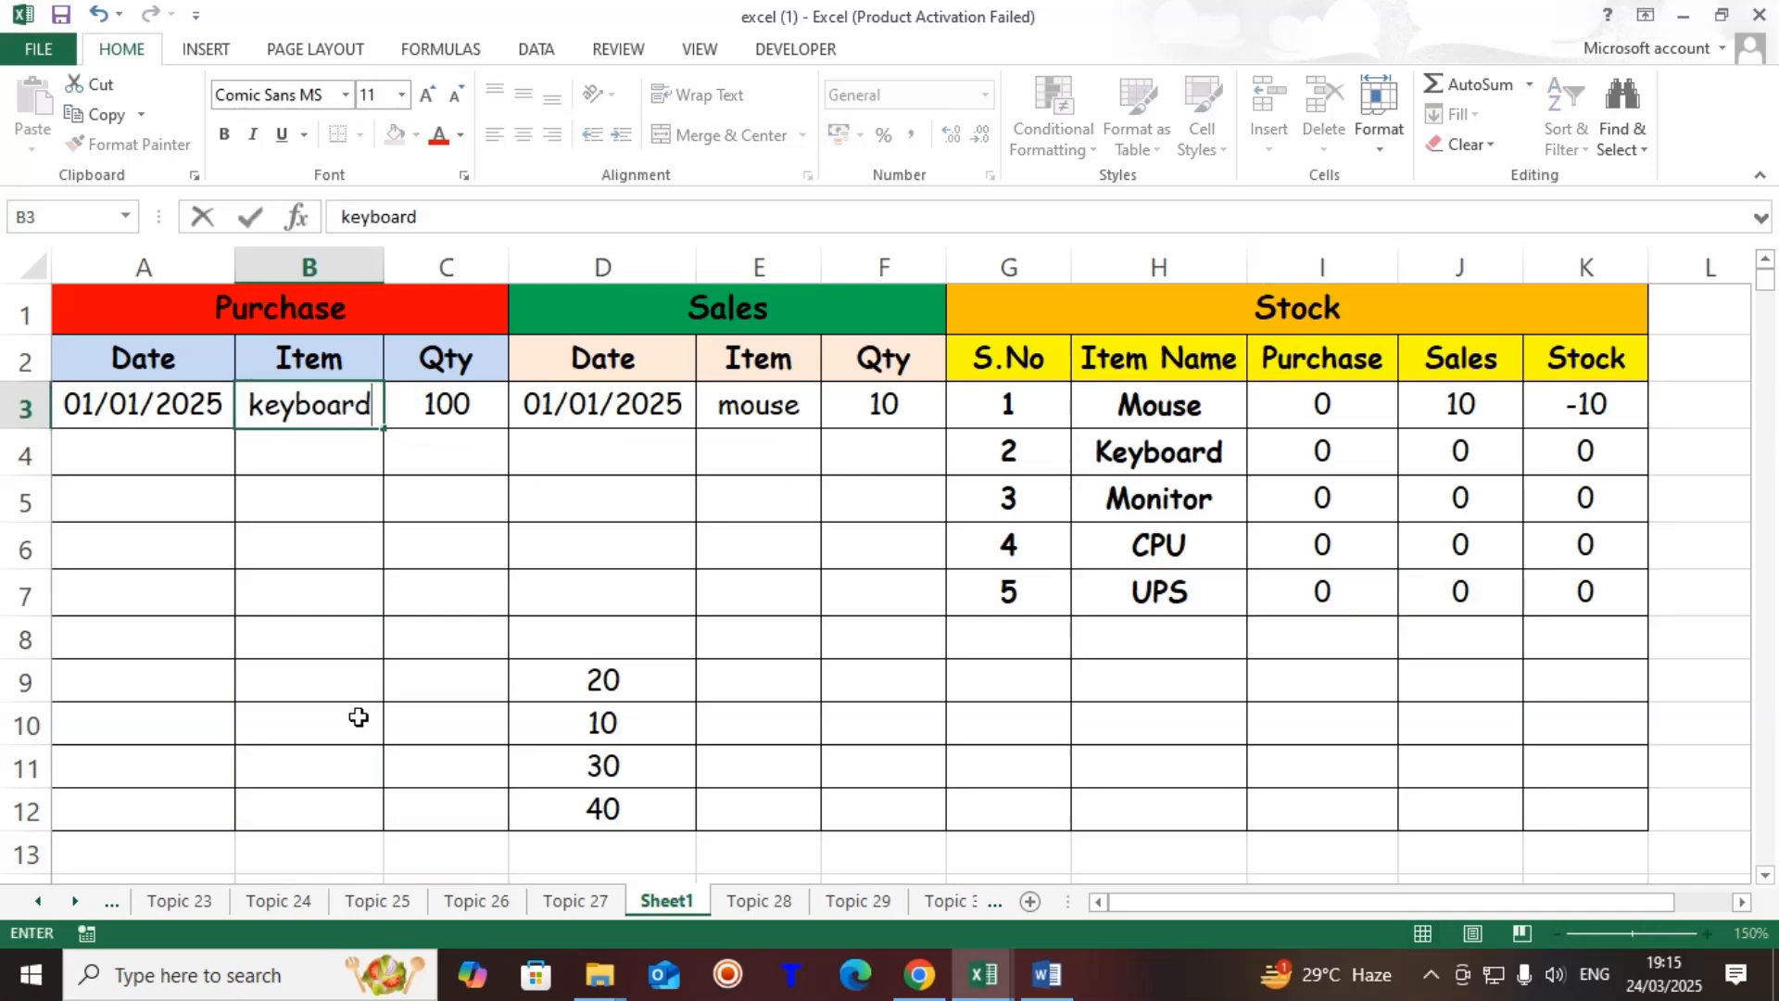
key(Return)
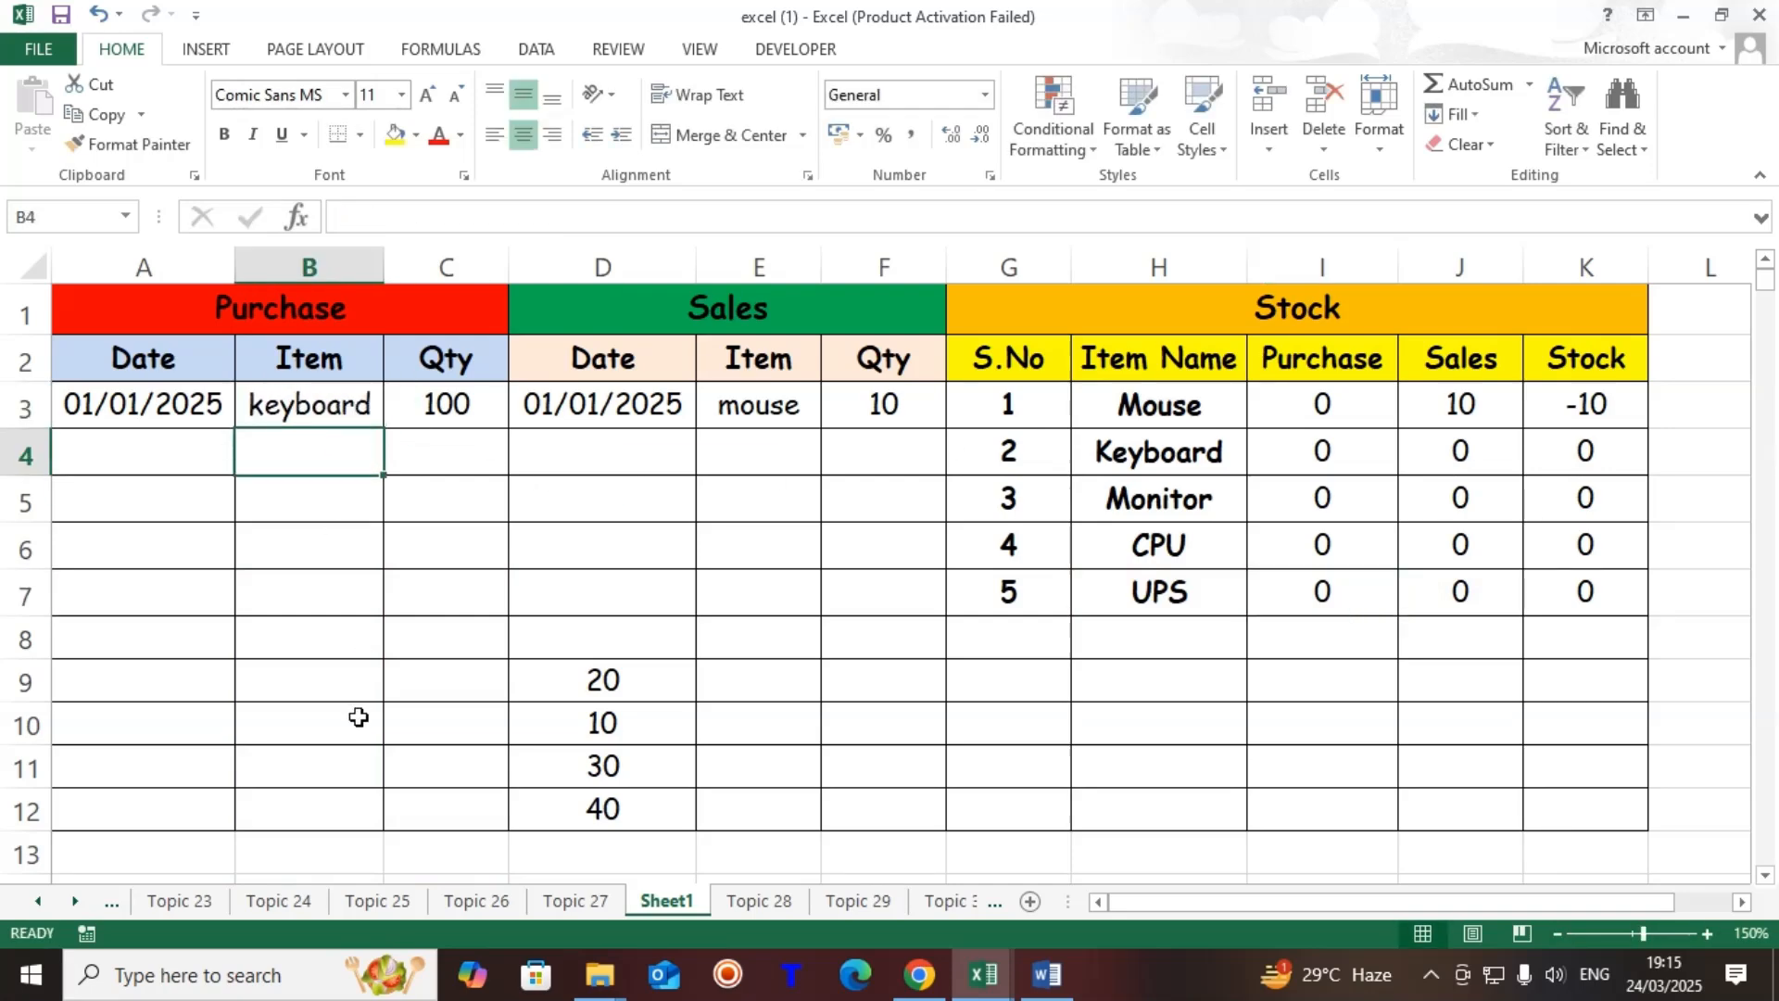
Inspect the ranges used by the Keyboard purchase formula in I4 against the purchase entry in row 3
click(1325, 466)
double_click(1325, 467)
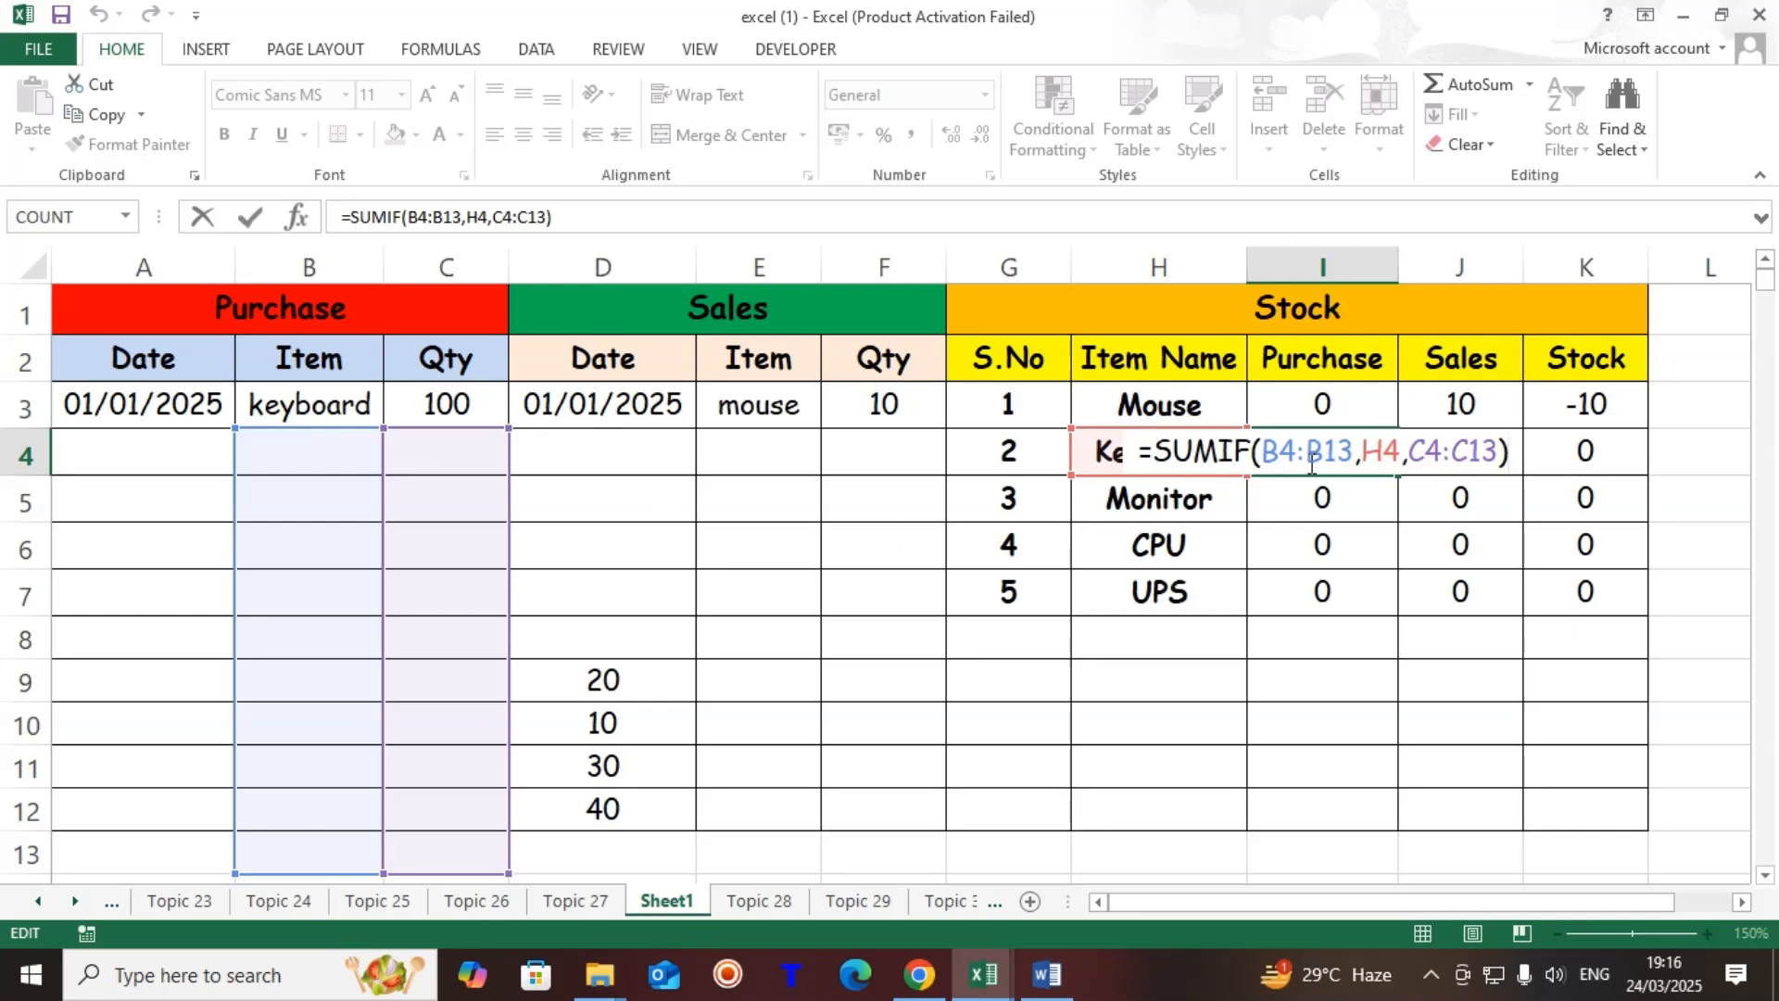
key(Return)
Add a second purchase entry in row 4 with item keyboard in B4 and quantity 50 in C4
click(297, 468)
text(keyboard)
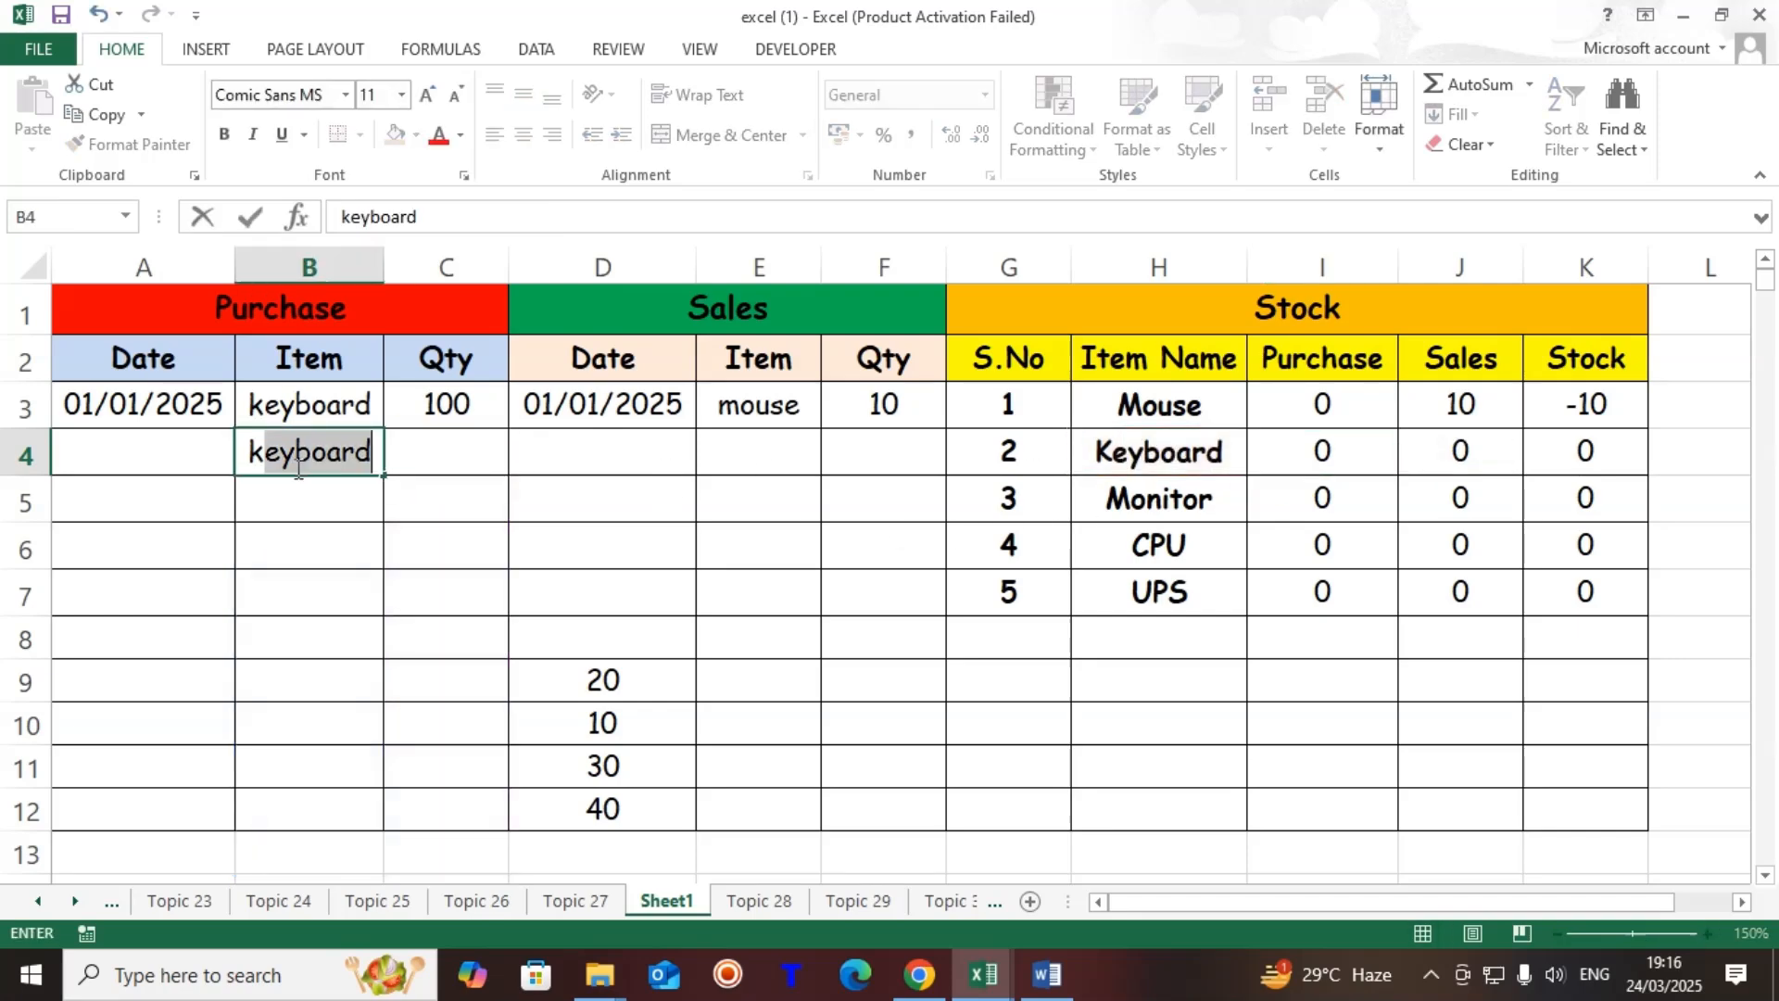
key(Tab)
text(1)
key(BackSpace)
text(50)
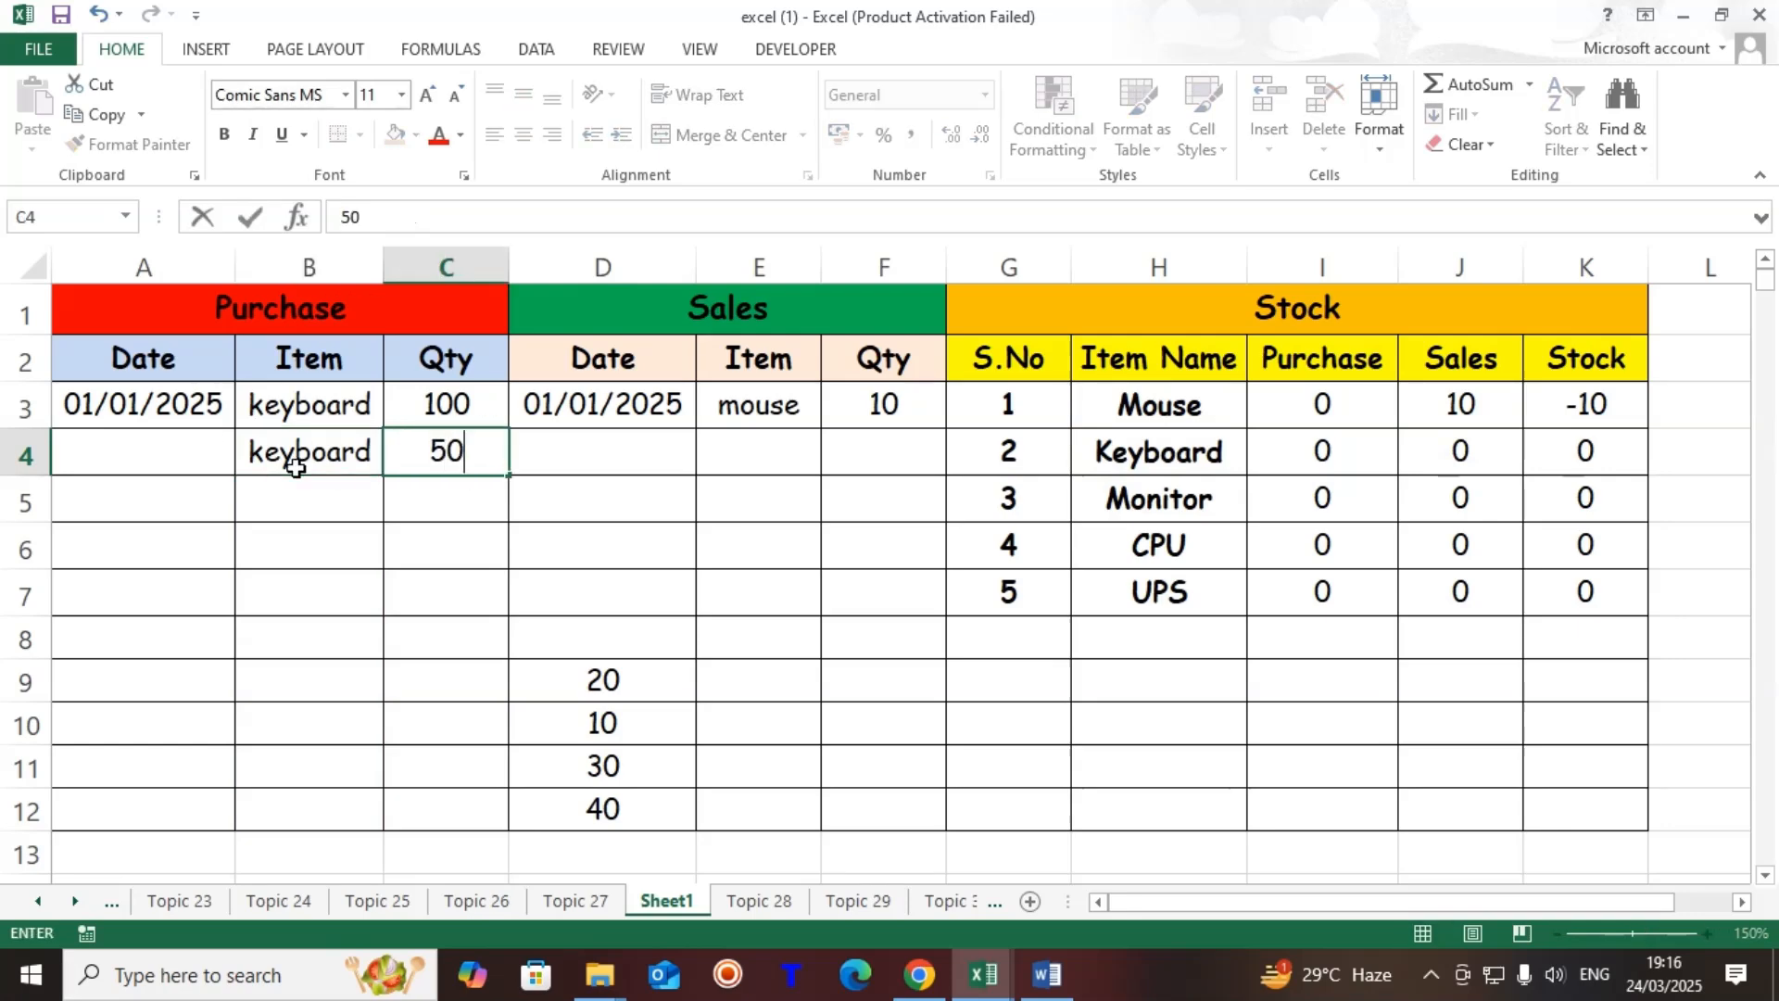
key(Return)
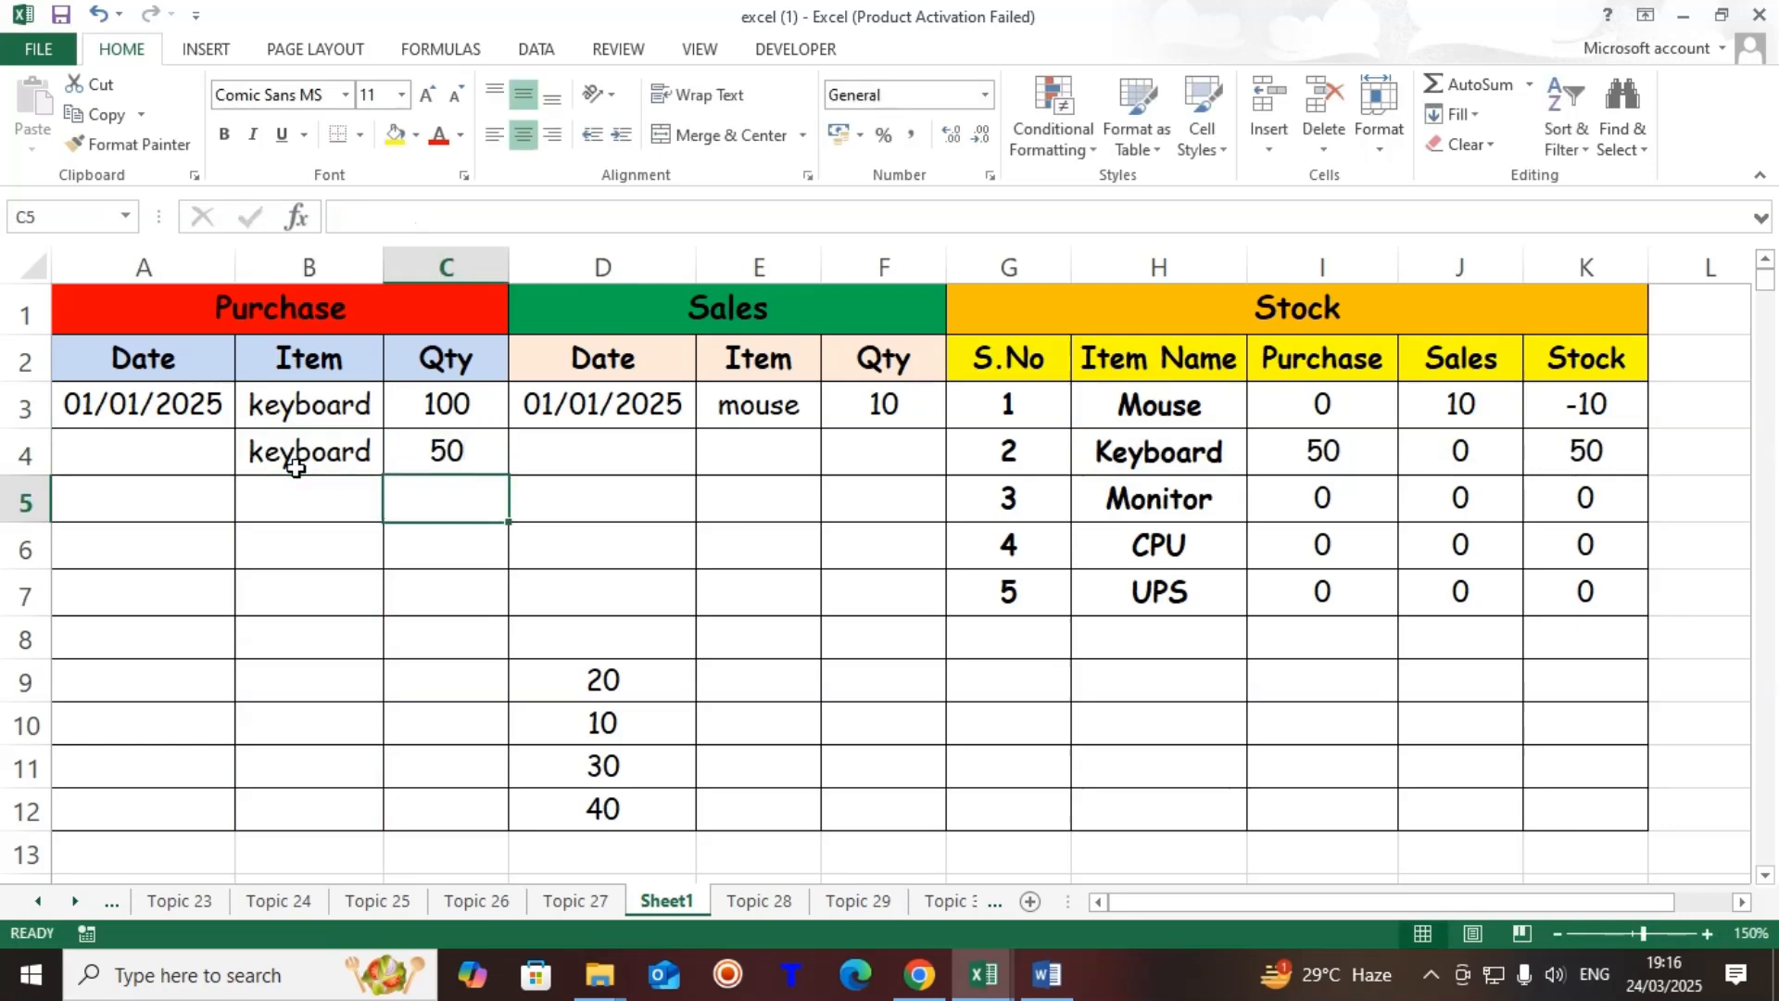
Examine the ranges referenced by the purchase SUMIF formulas for Keyboard, Monitor, CPU and UPS in I4 to I7
click(327, 409)
click(1332, 463)
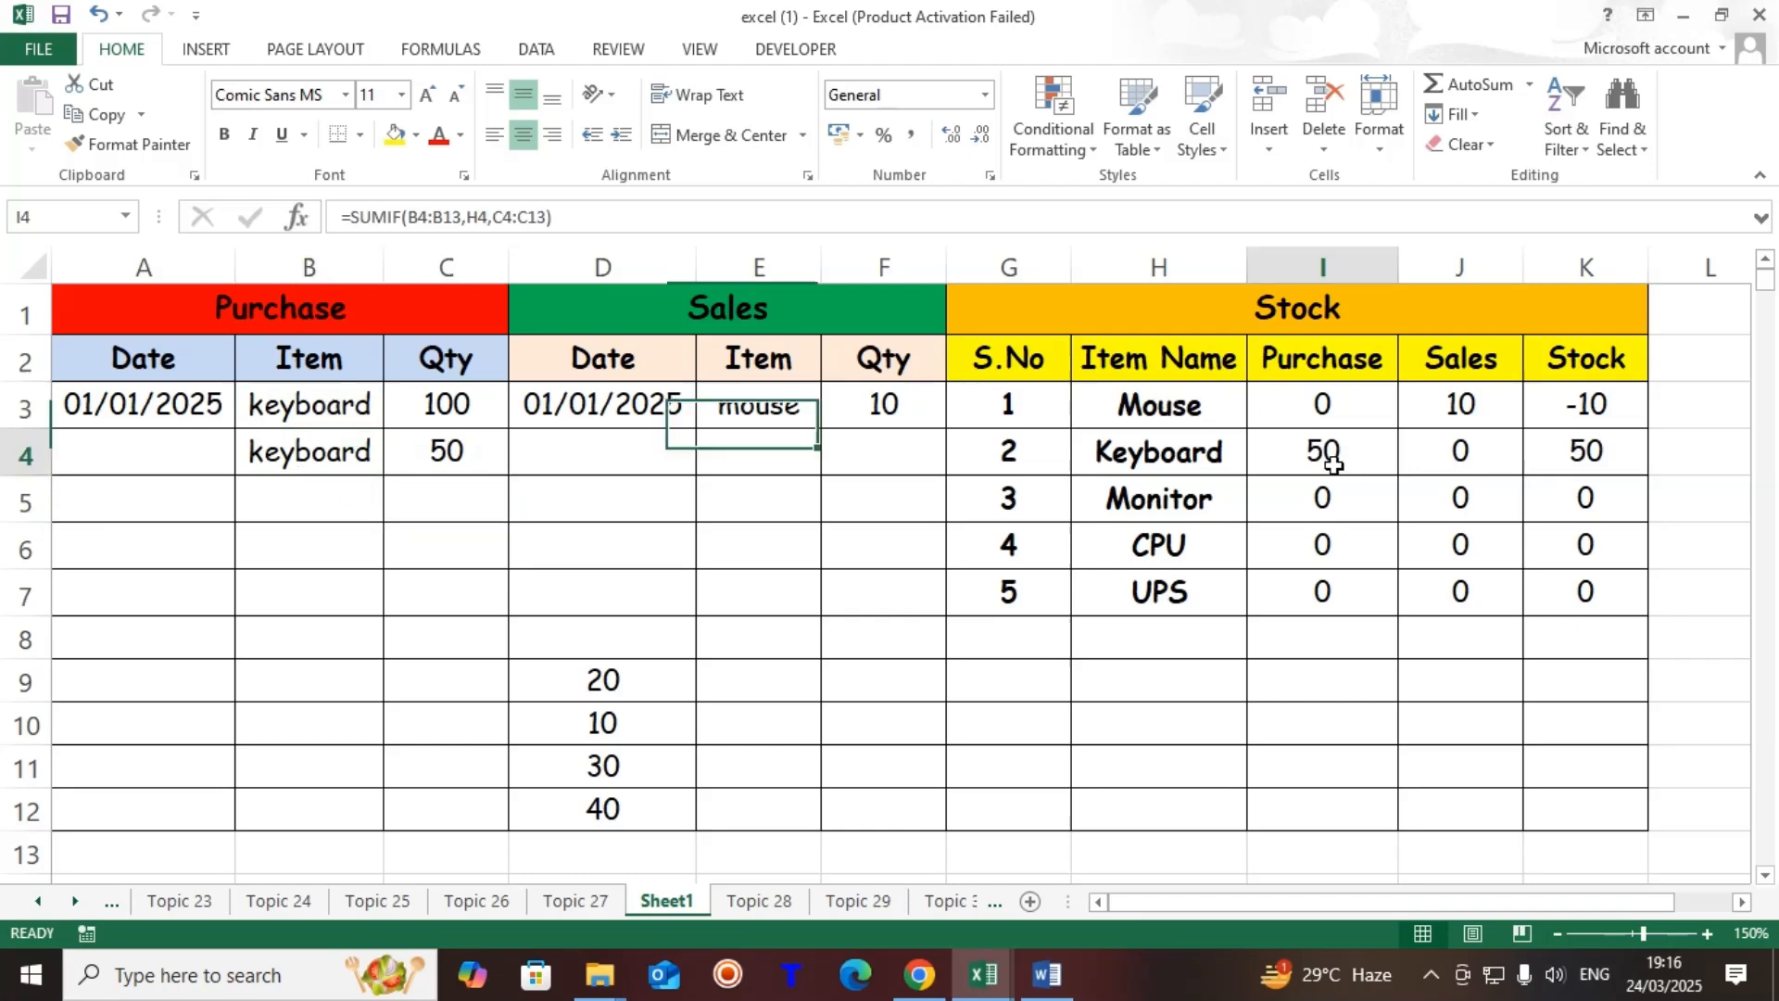
double_click(1332, 464)
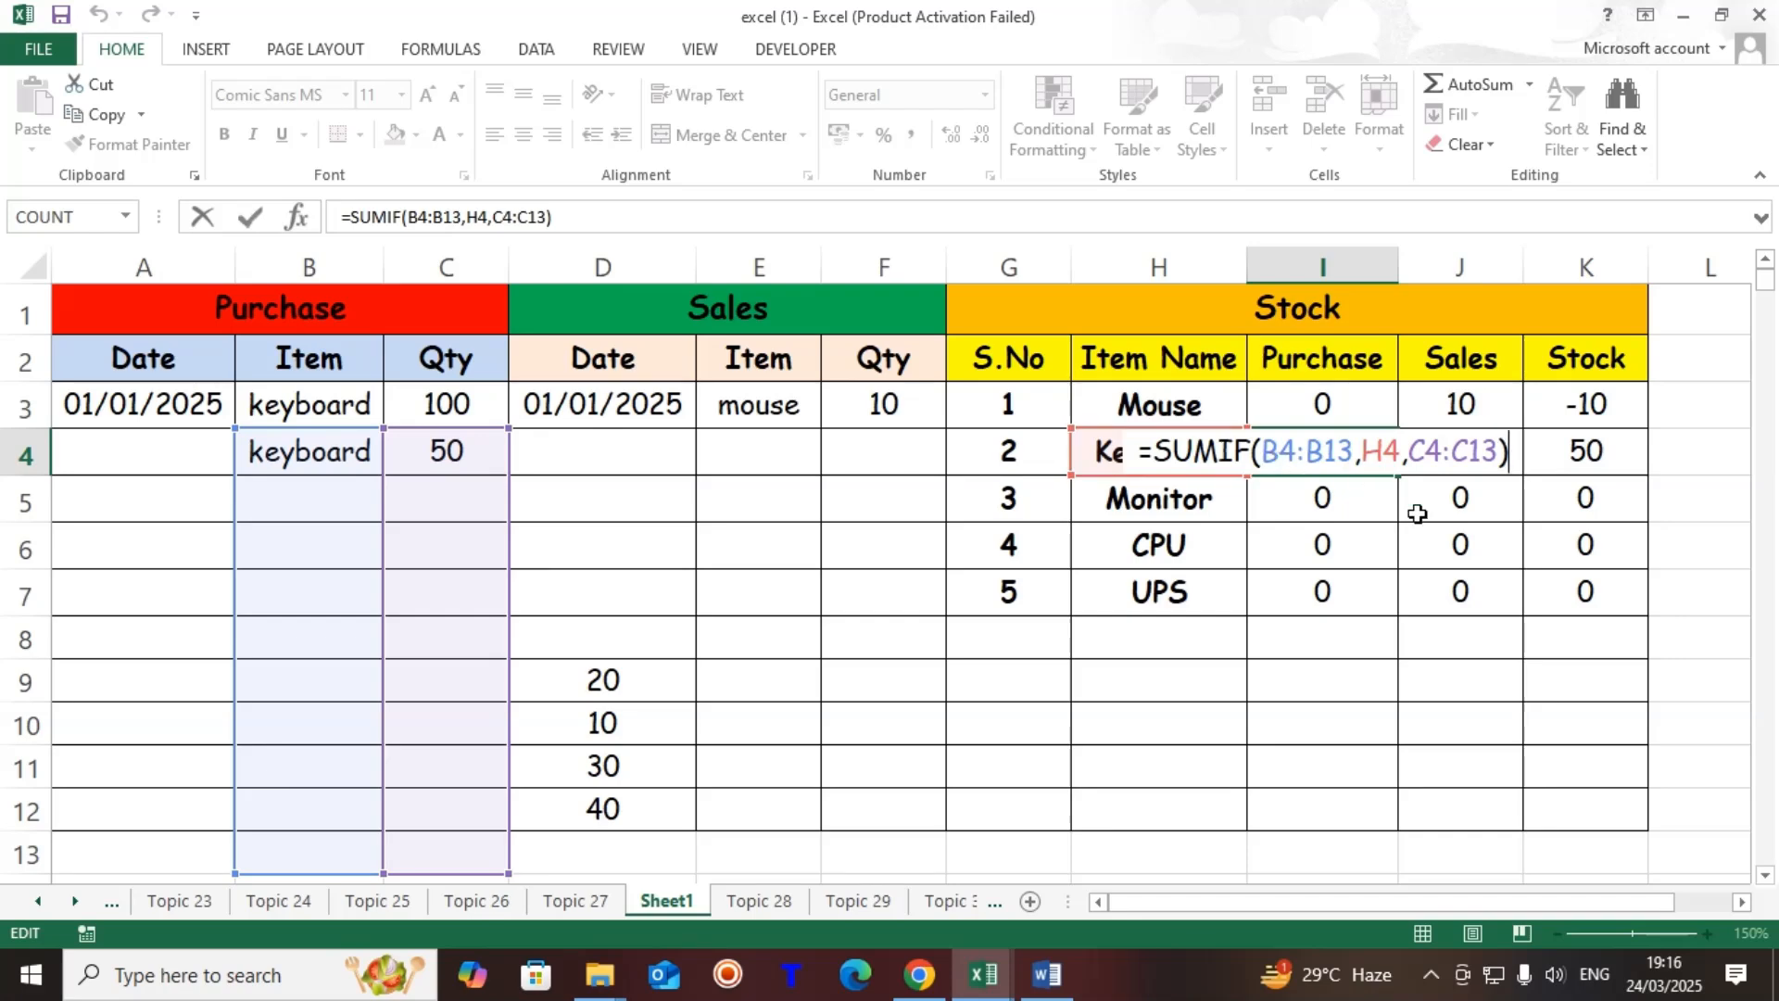
key(Return)
double_click(1343, 502)
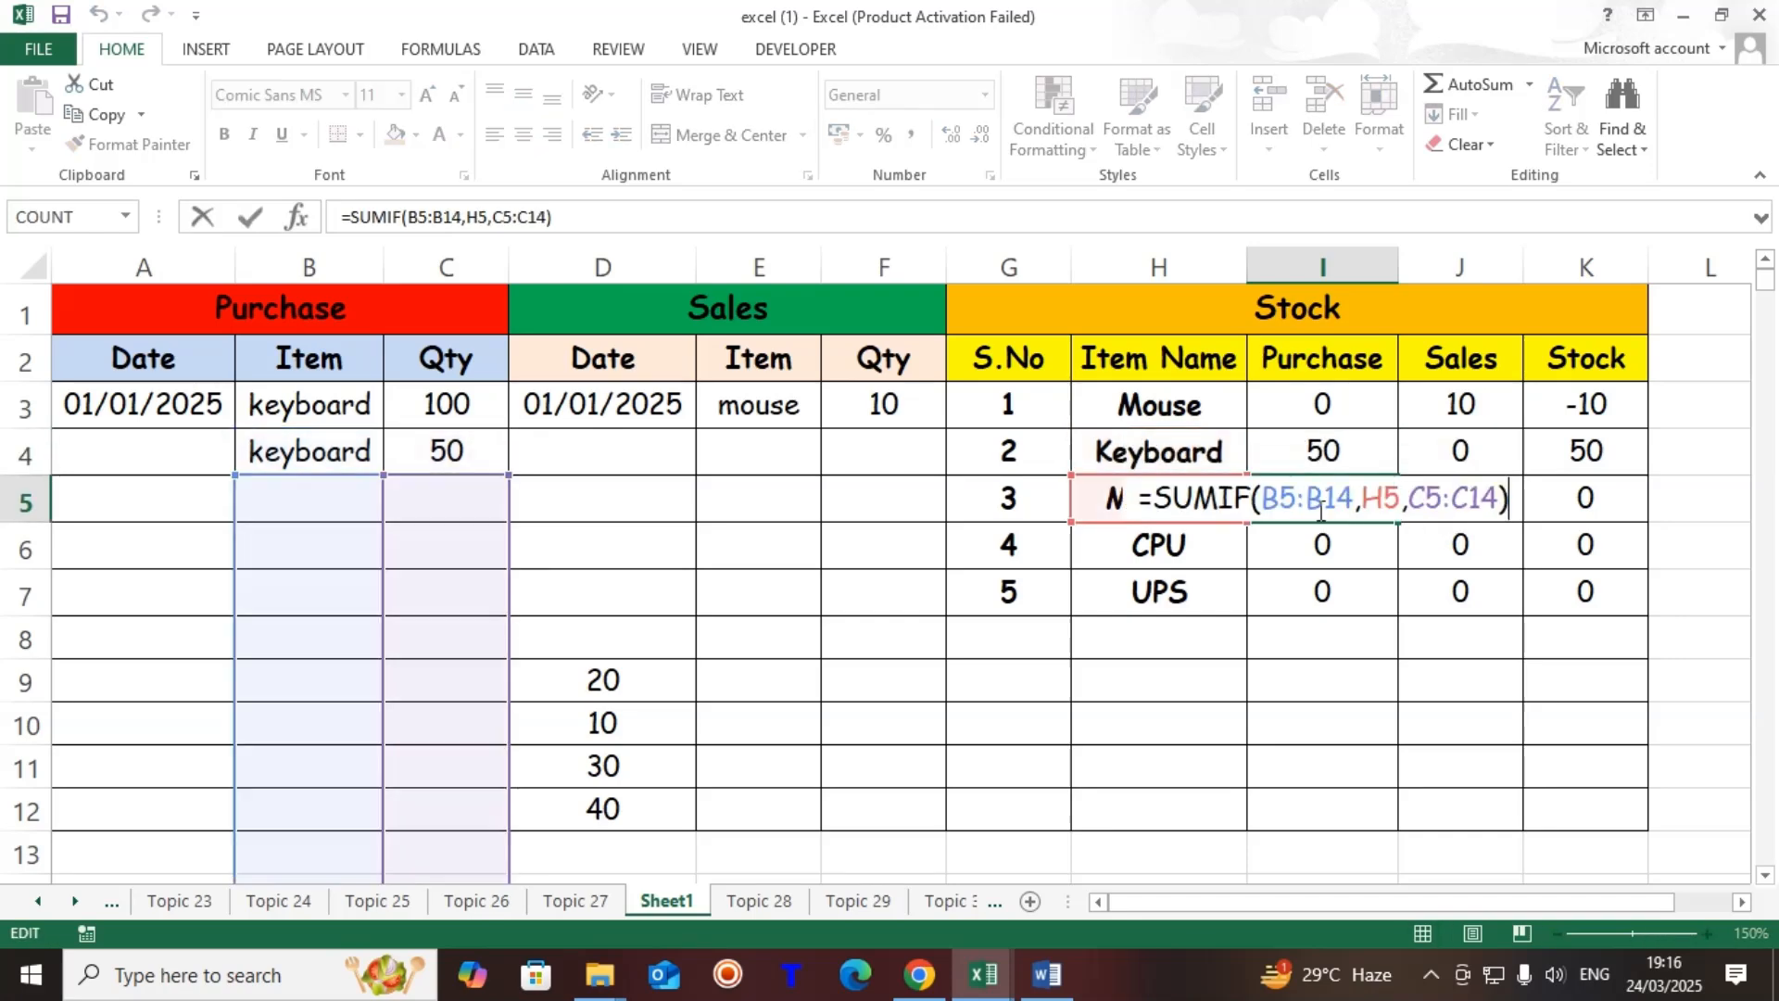
key(Escape)
click(1294, 558)
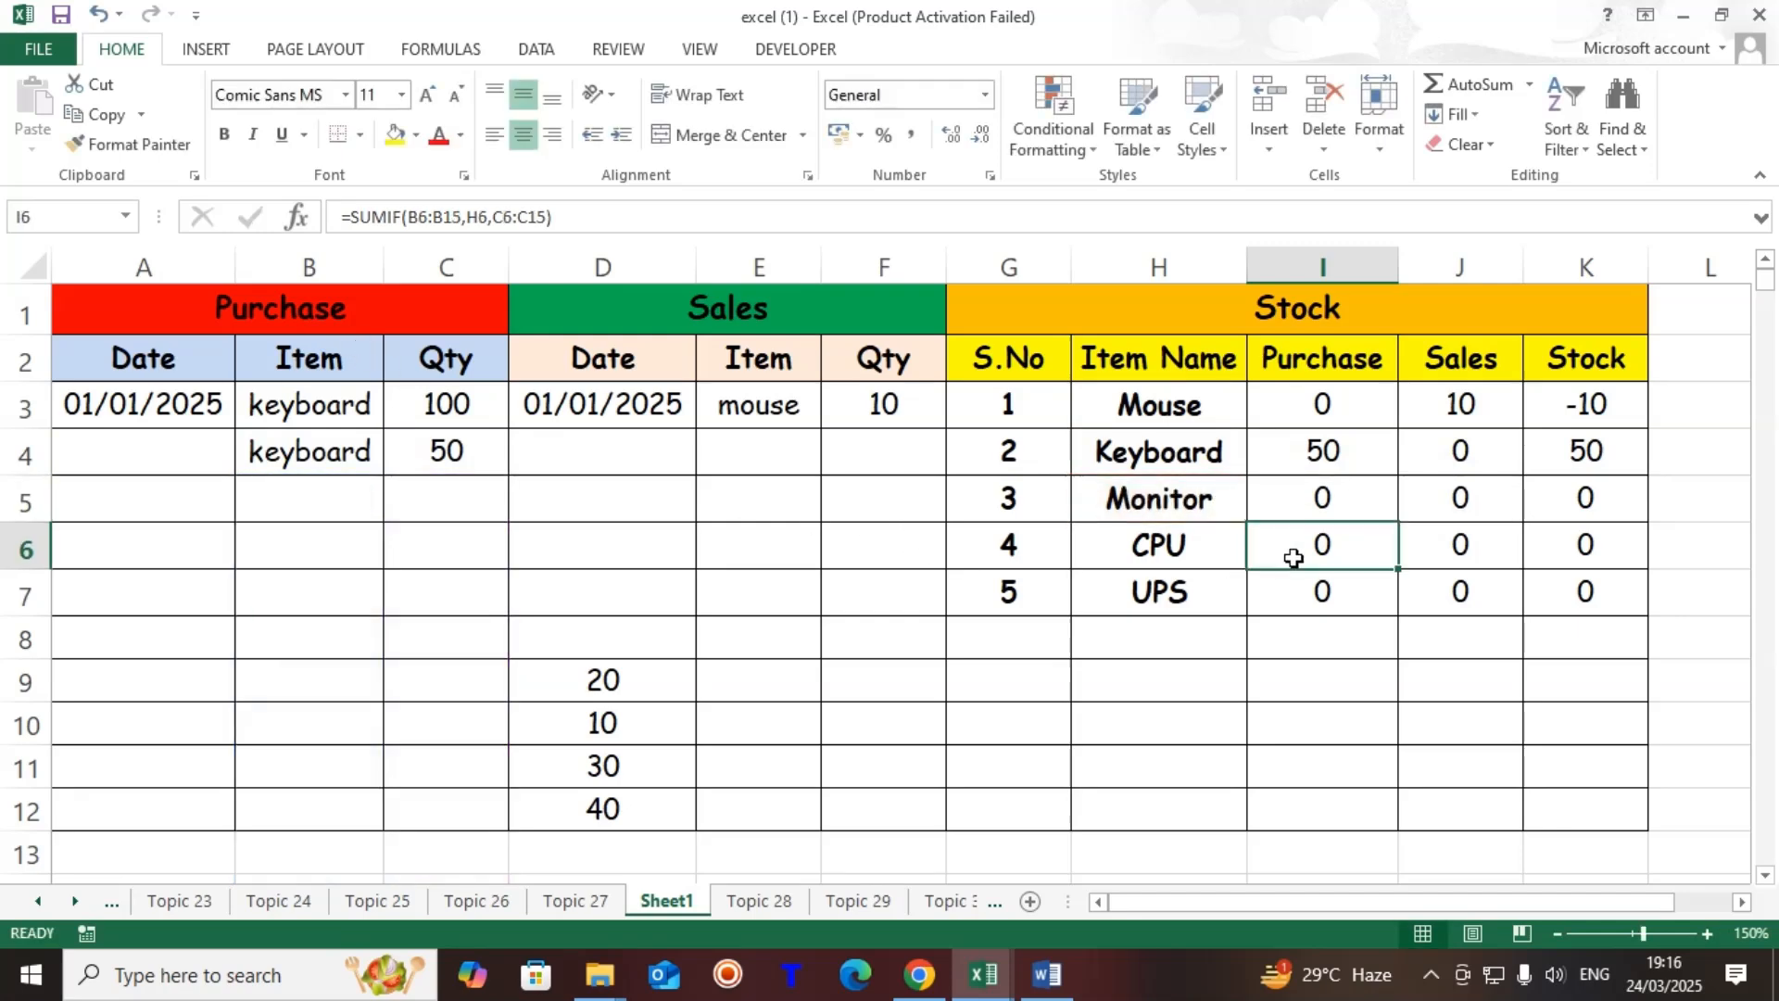
double_click(1294, 558)
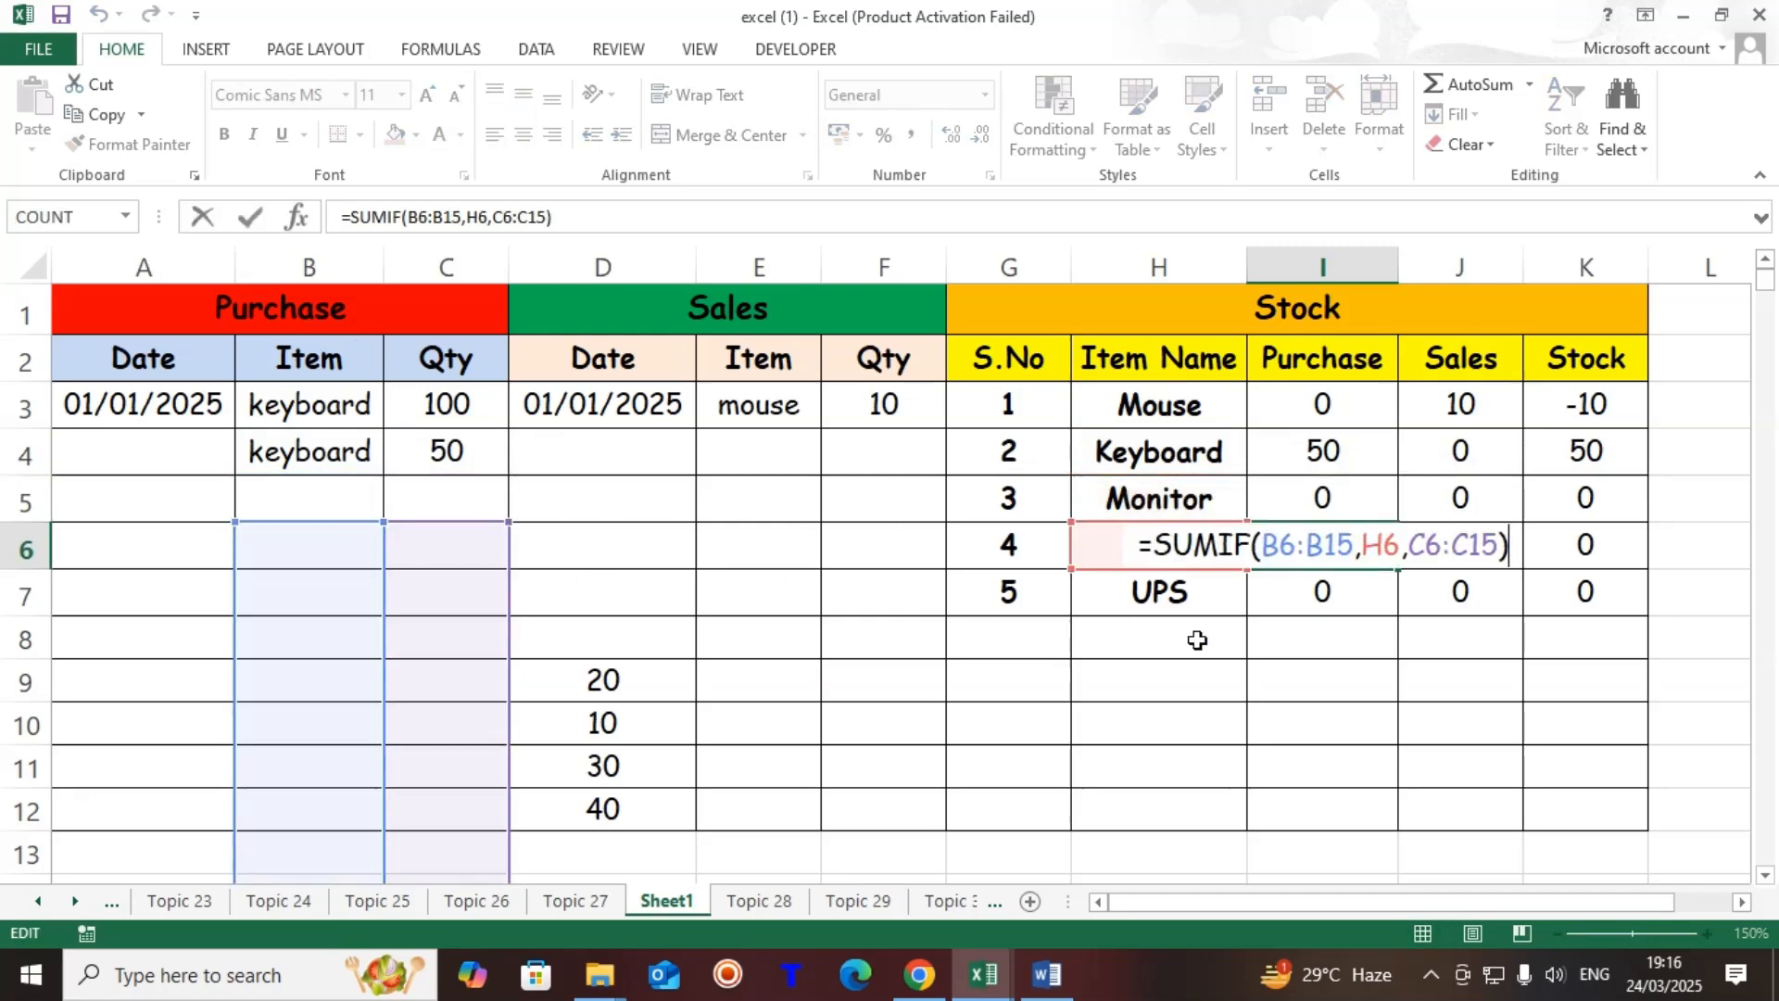
key(Escape)
click(1298, 603)
double_click(1297, 601)
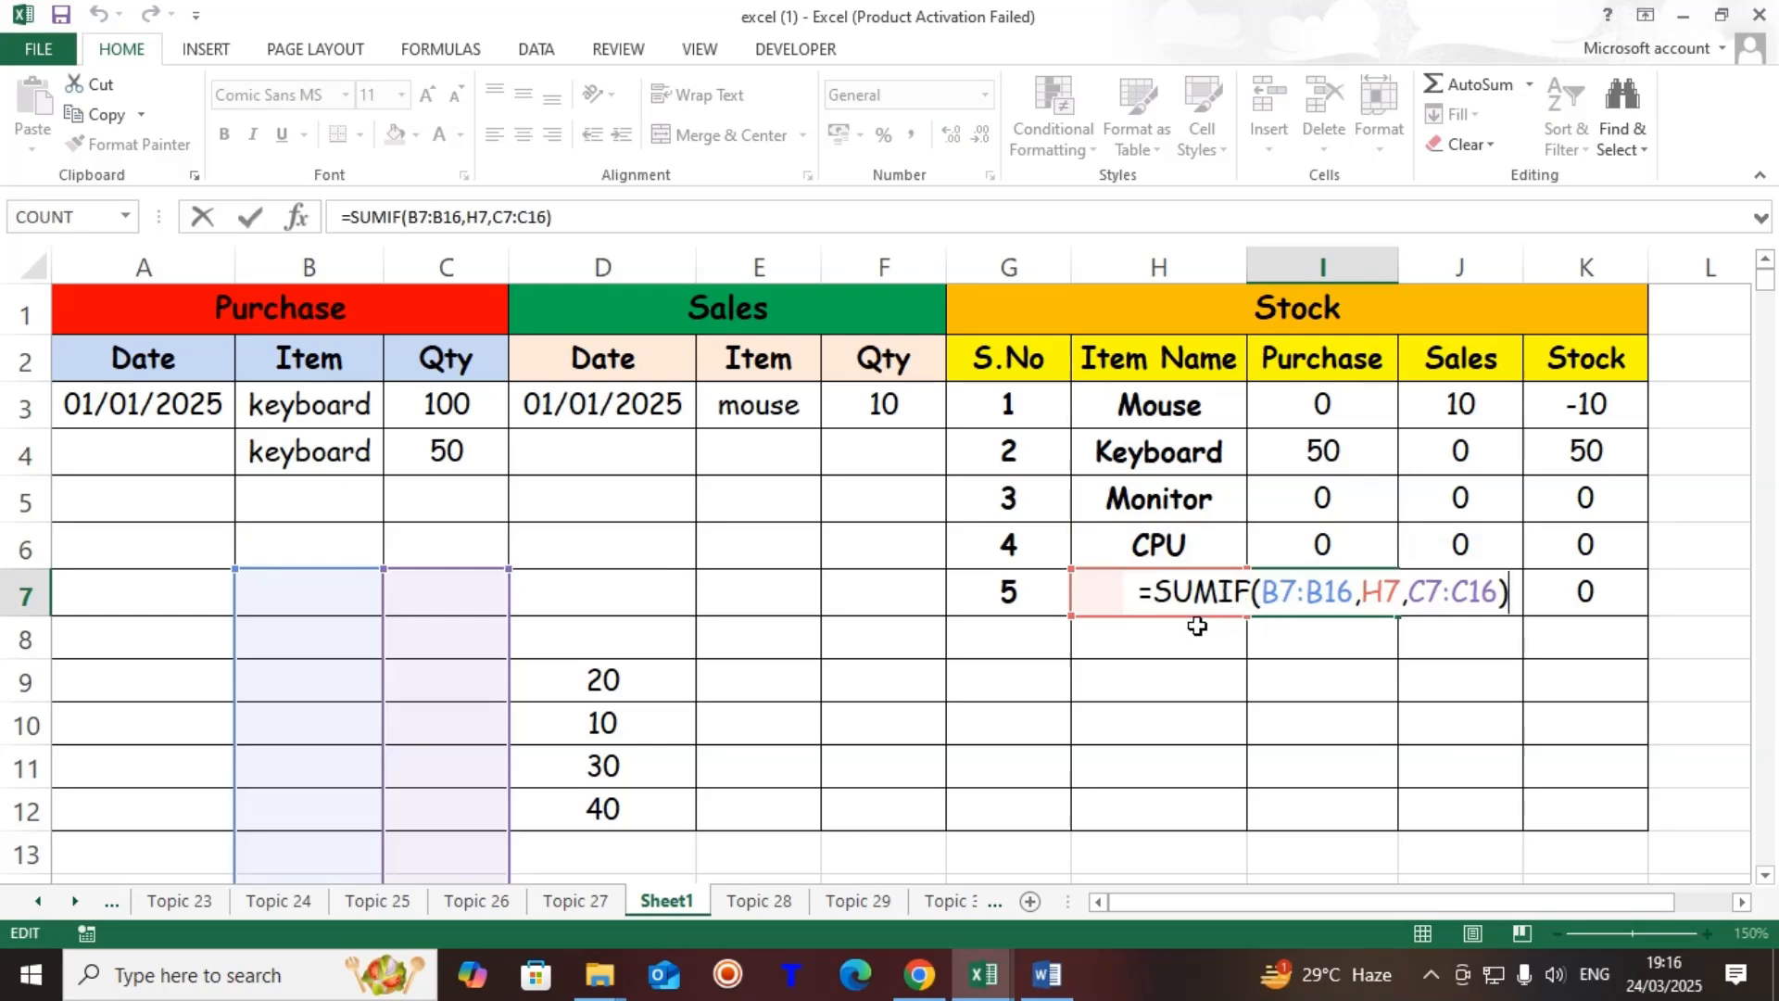
key(Escape)
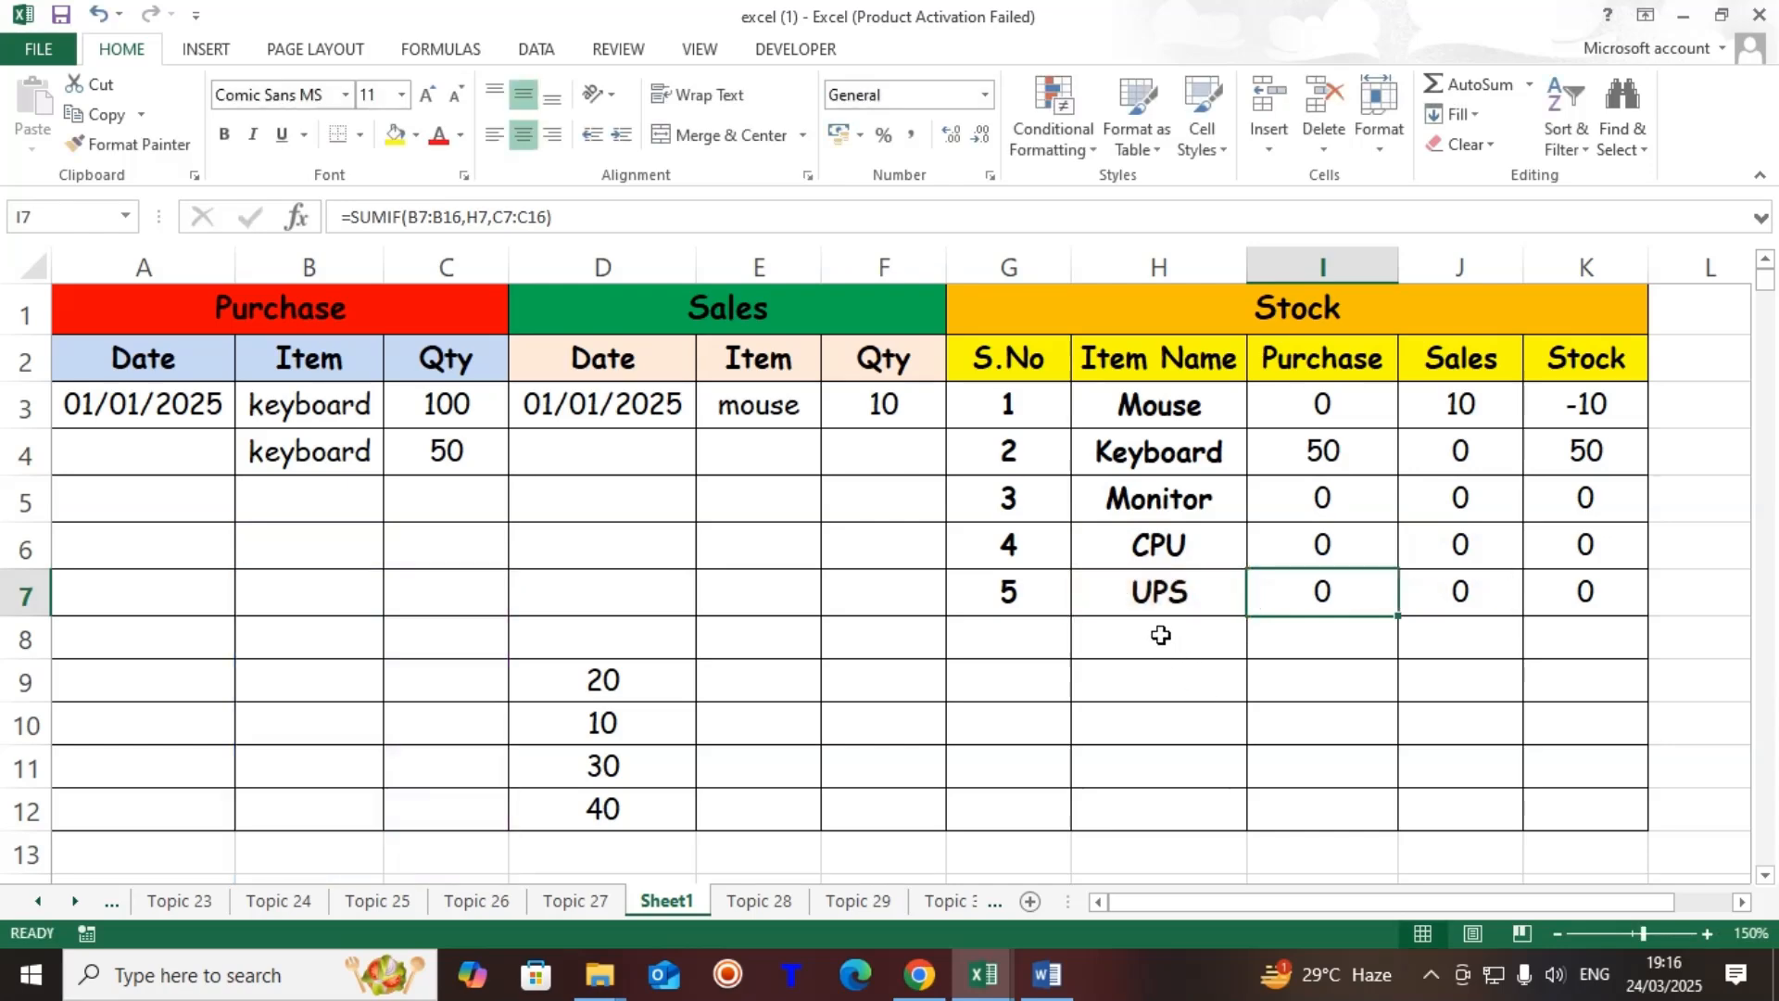
Compare the keyboard purchase rows with the ranges used by the UPS purchase formula in I7
click(264, 545)
click(312, 482)
click(310, 451)
click(310, 413)
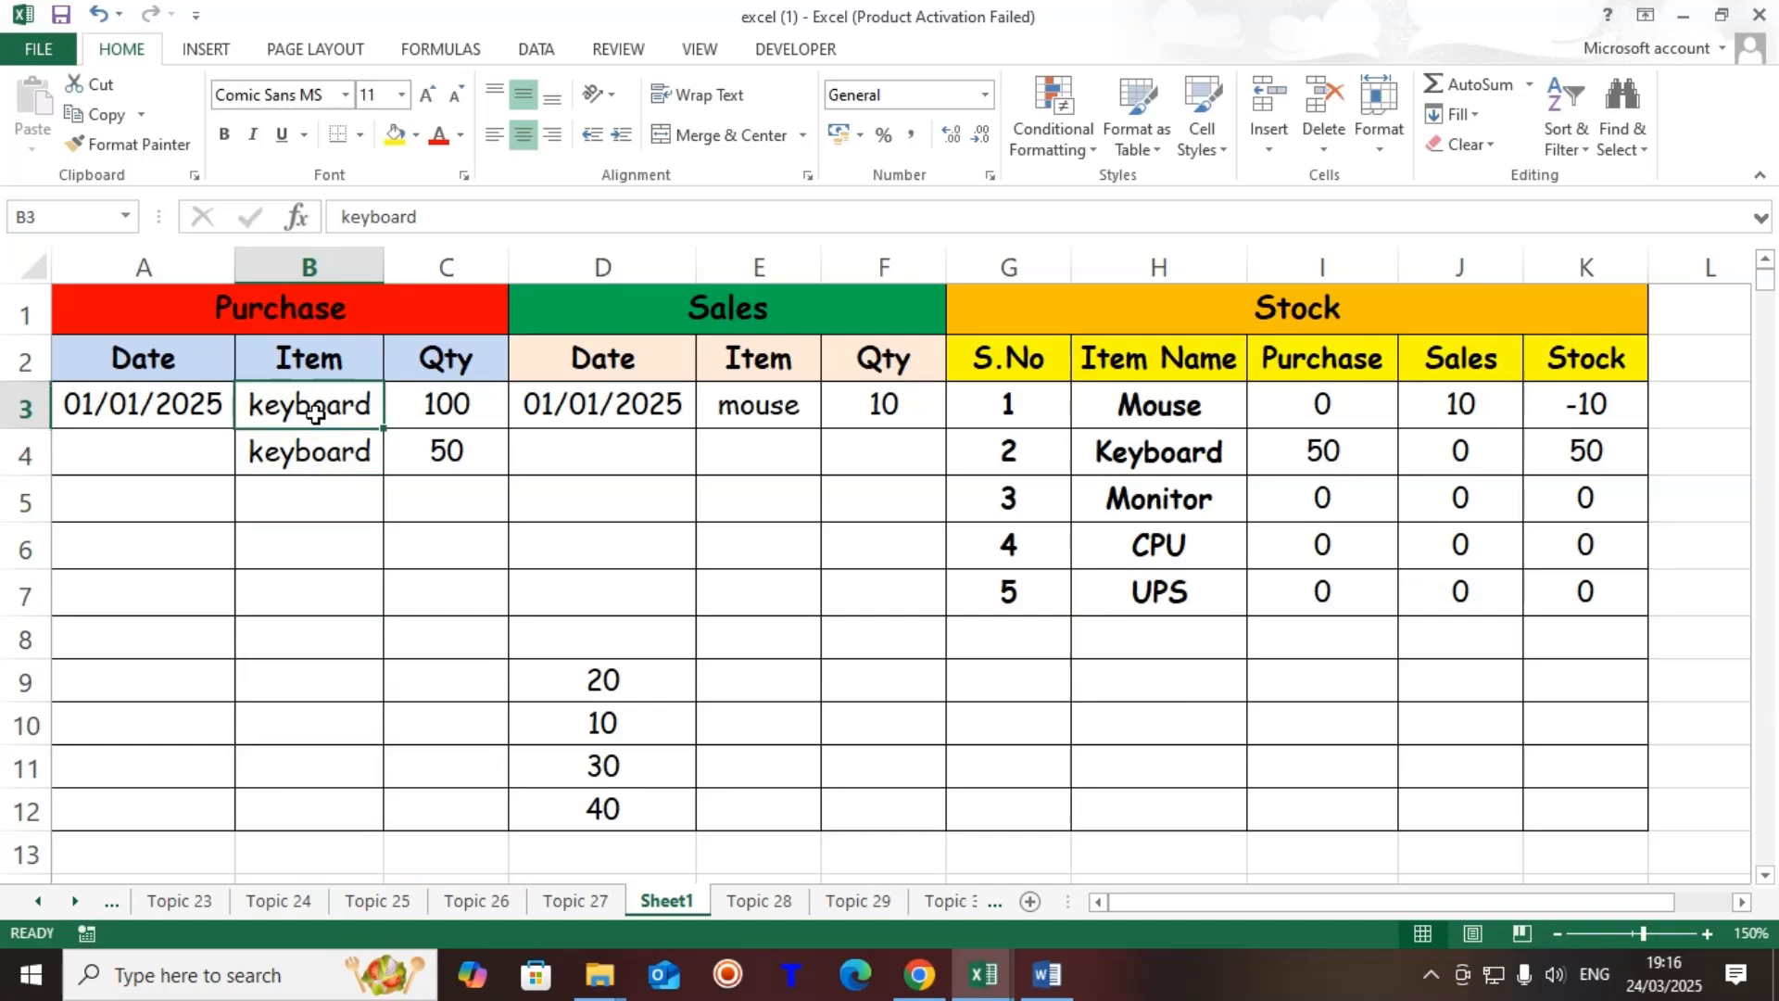
click(1310, 589)
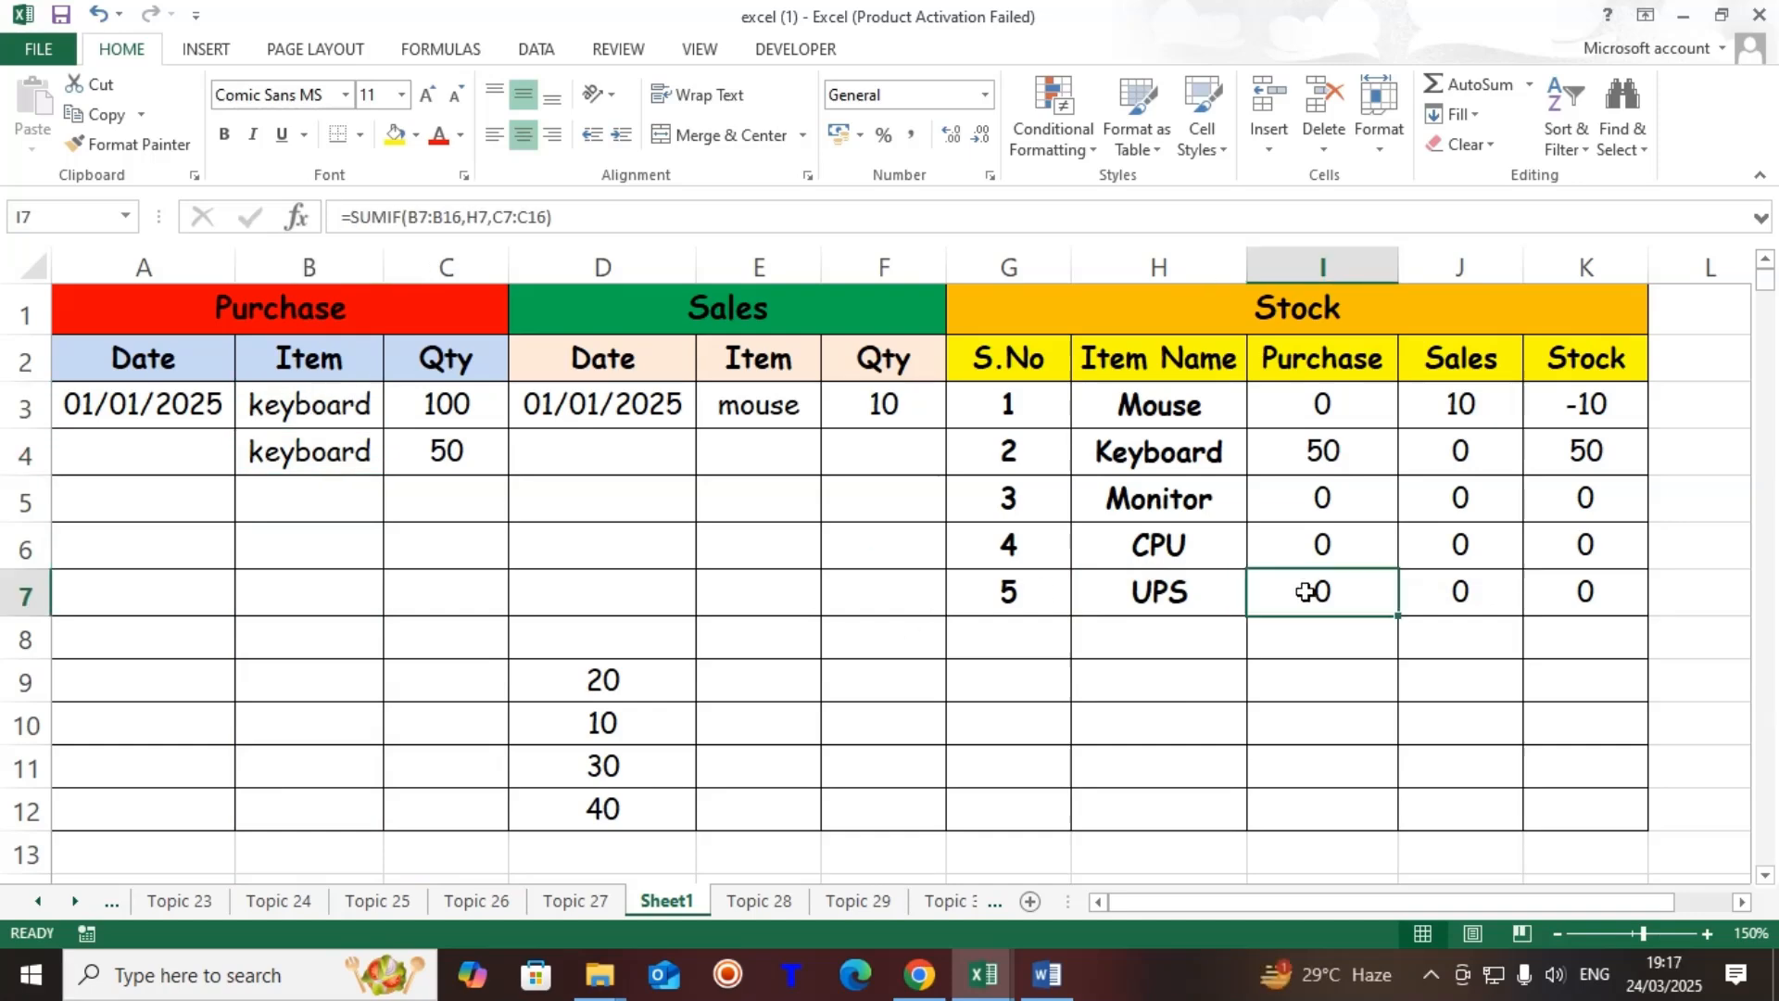
key(F2)
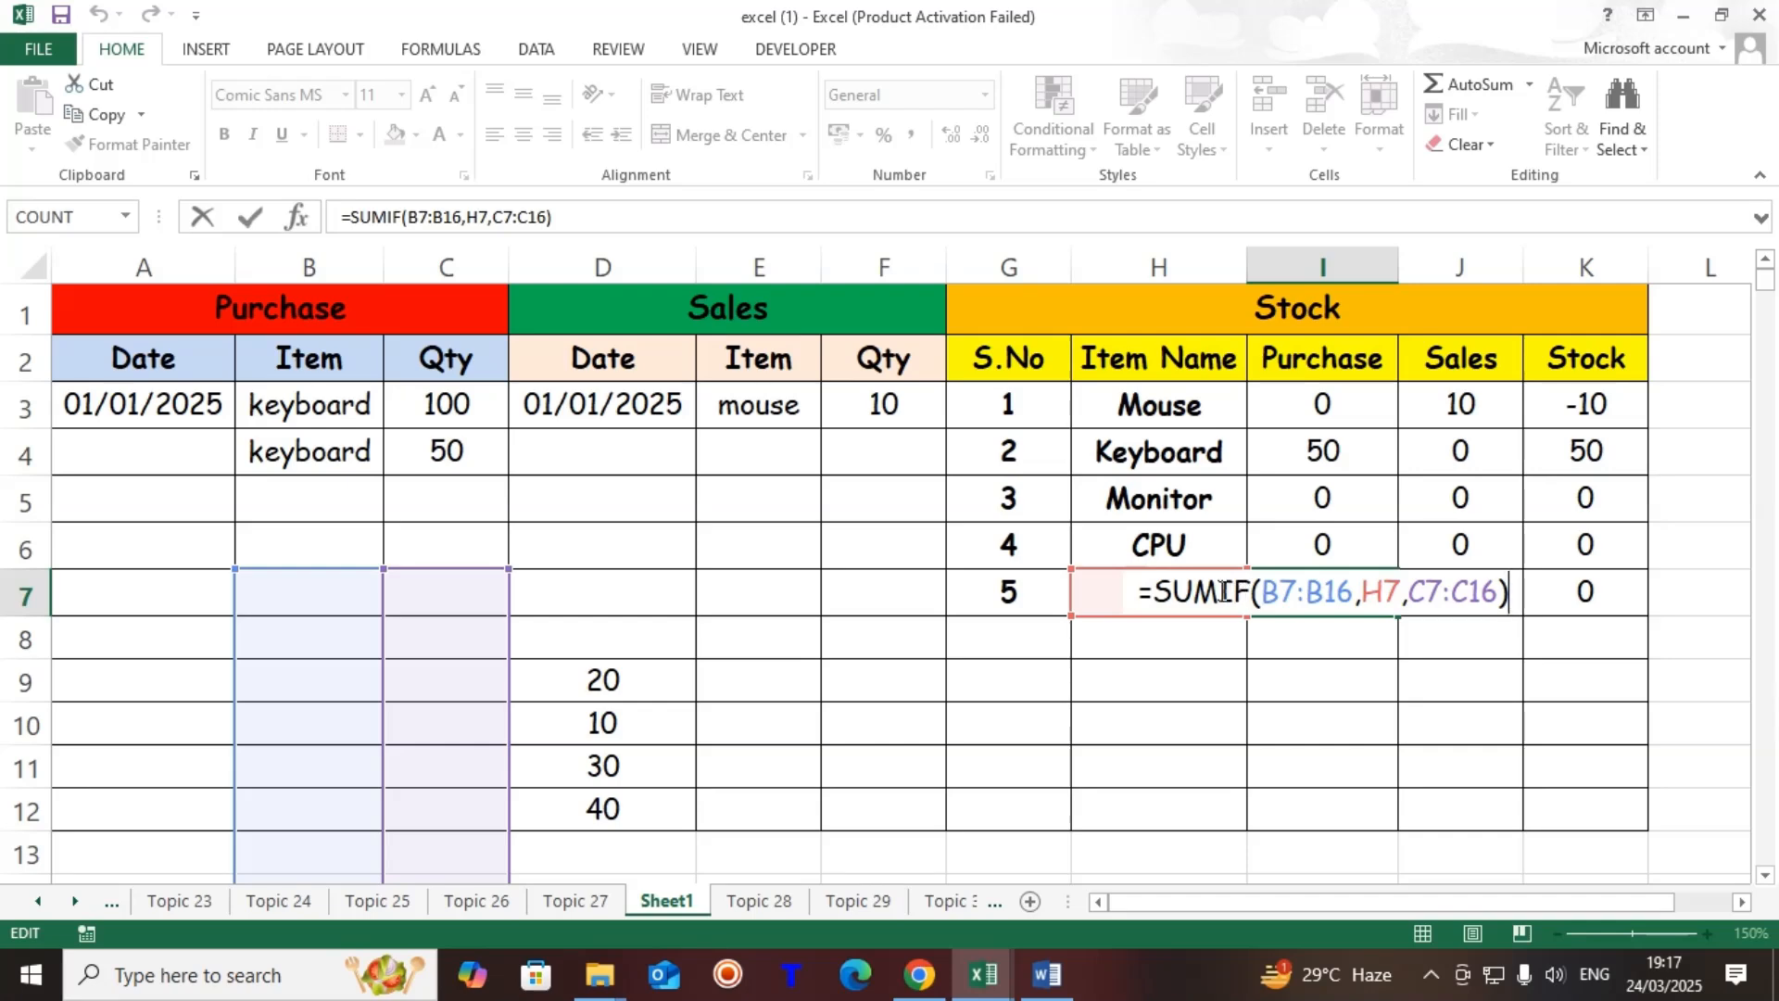
key(Escape)
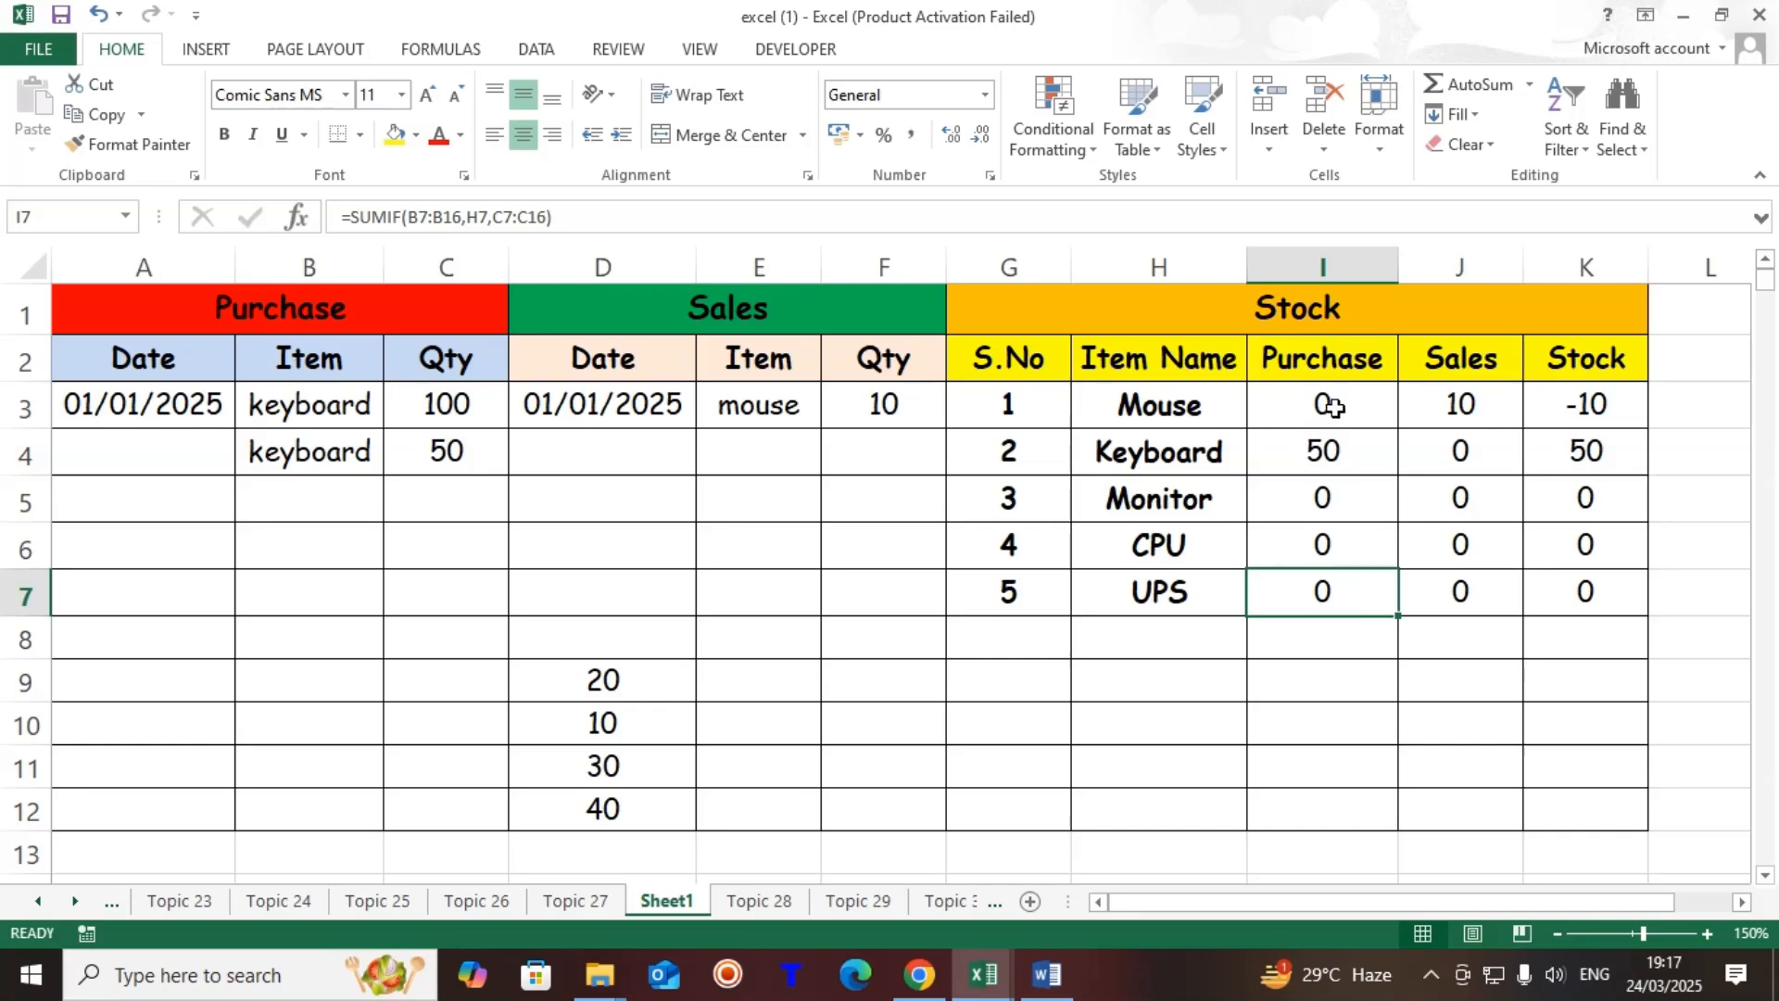
Clear the purchase and sales entries in A3:F12 and the stock table formulas in I3:K8
click(338, 410)
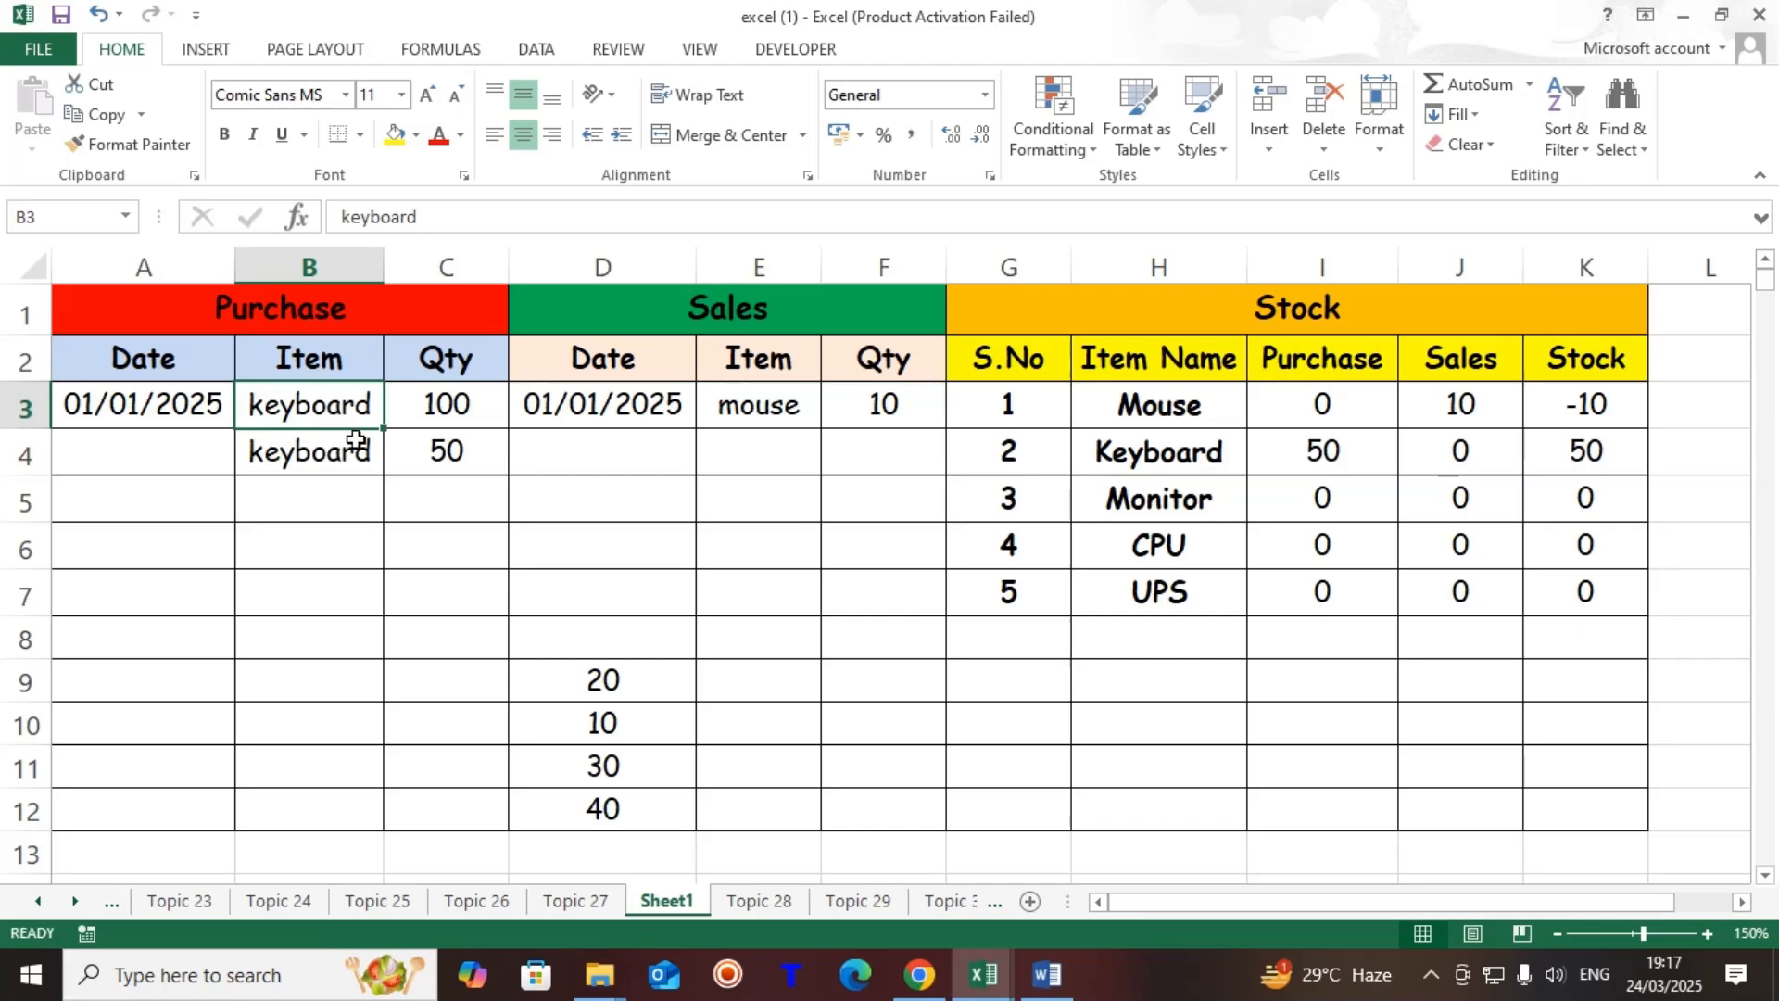
drag(127, 405, 850, 807)
key(Delete)
click(770, 672)
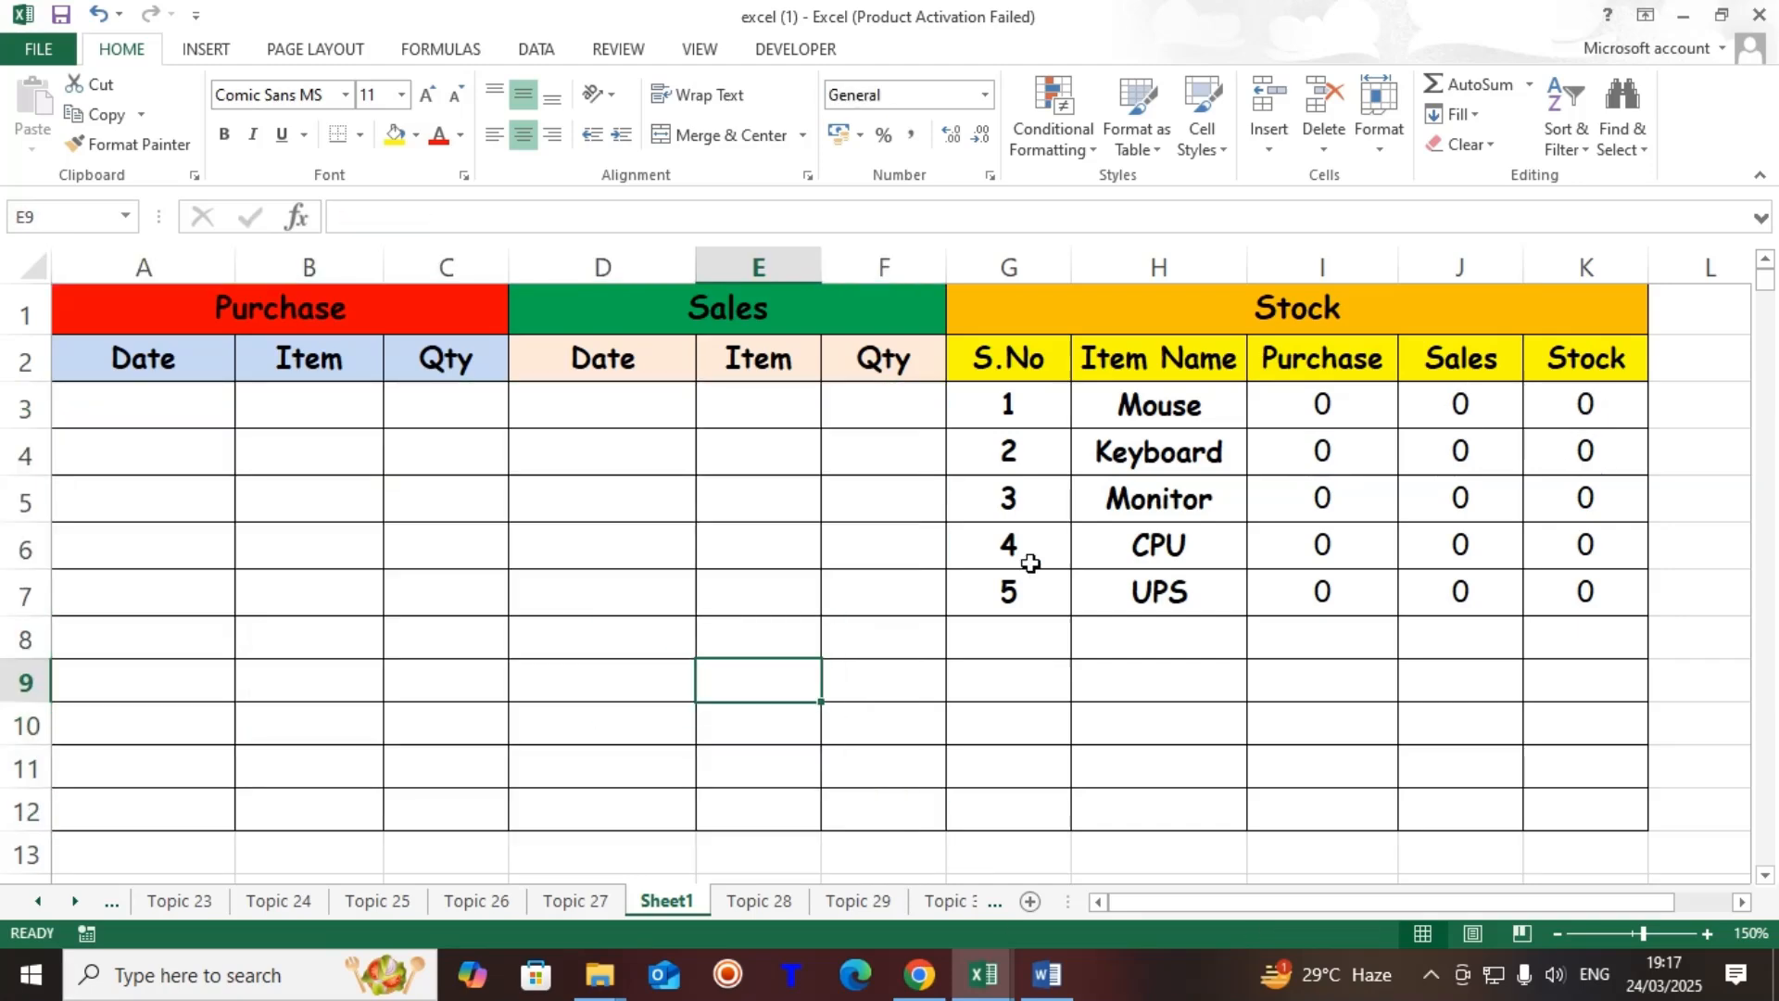
drag(1310, 394, 1561, 623)
key(Delete)
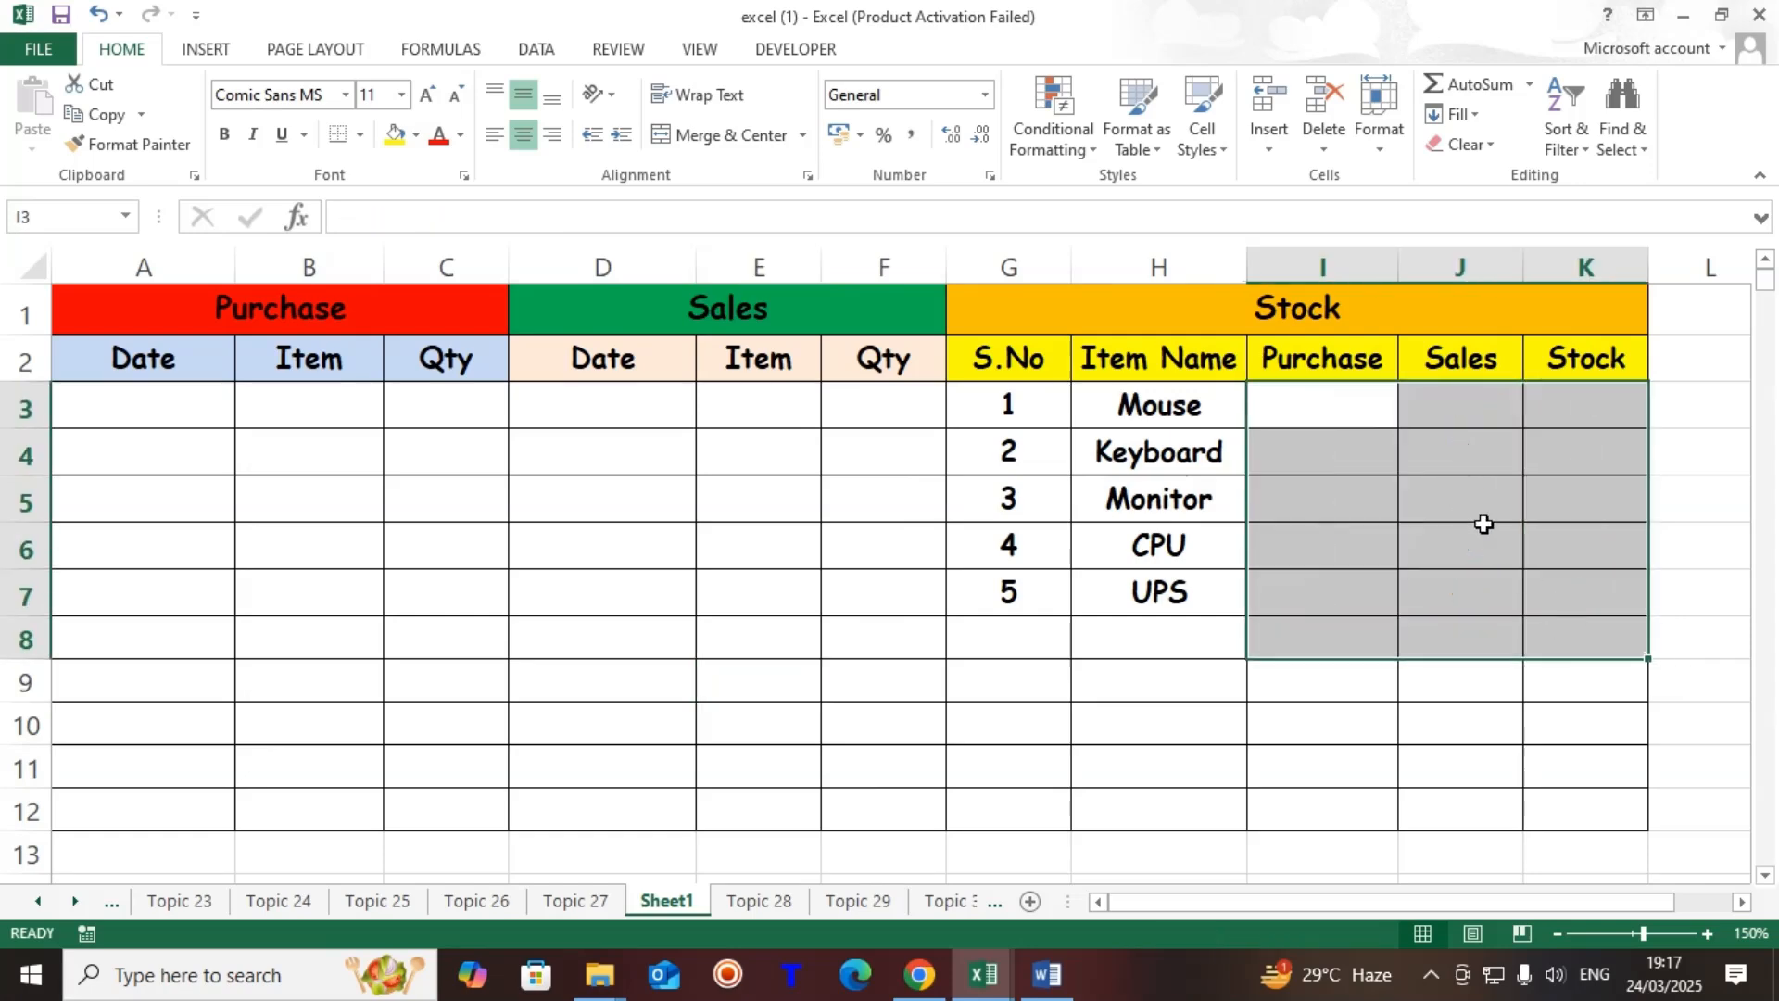
In I3, enter the Mouse purchase formula with absolute ranges: =SUMIF($B$3:$B$12,H3,$C$3:$C$12)
click(1363, 405)
text(=)
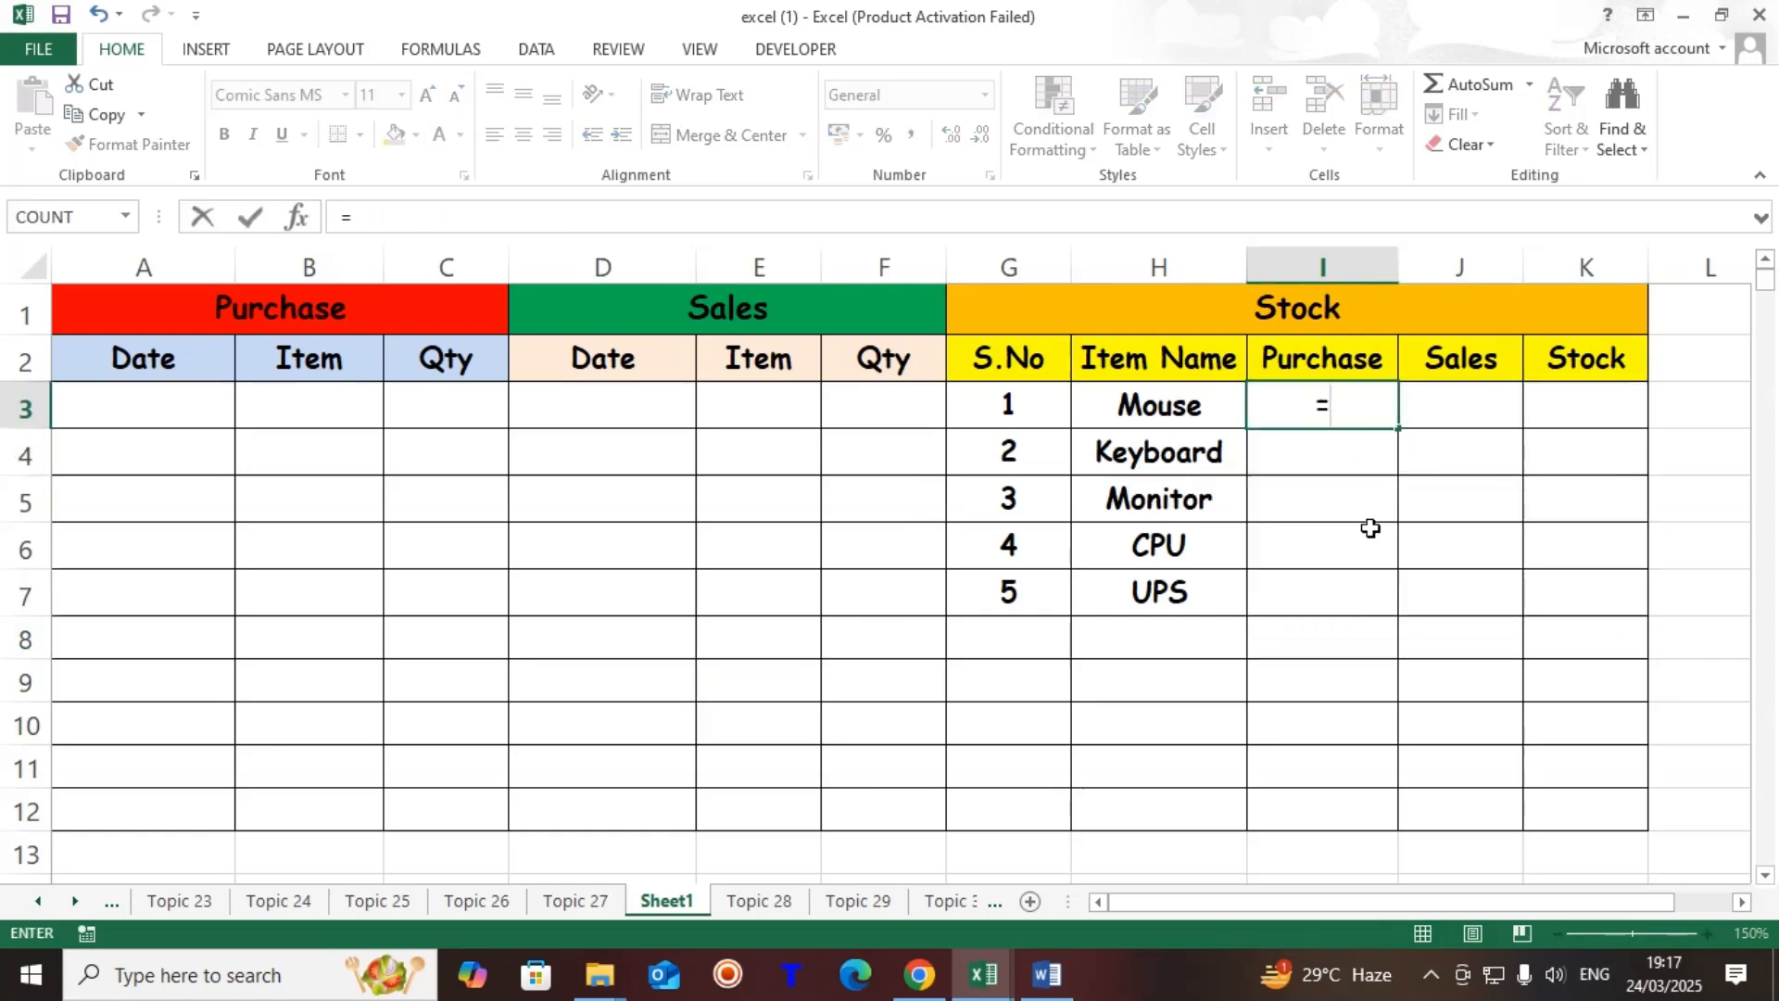
text(sumif()
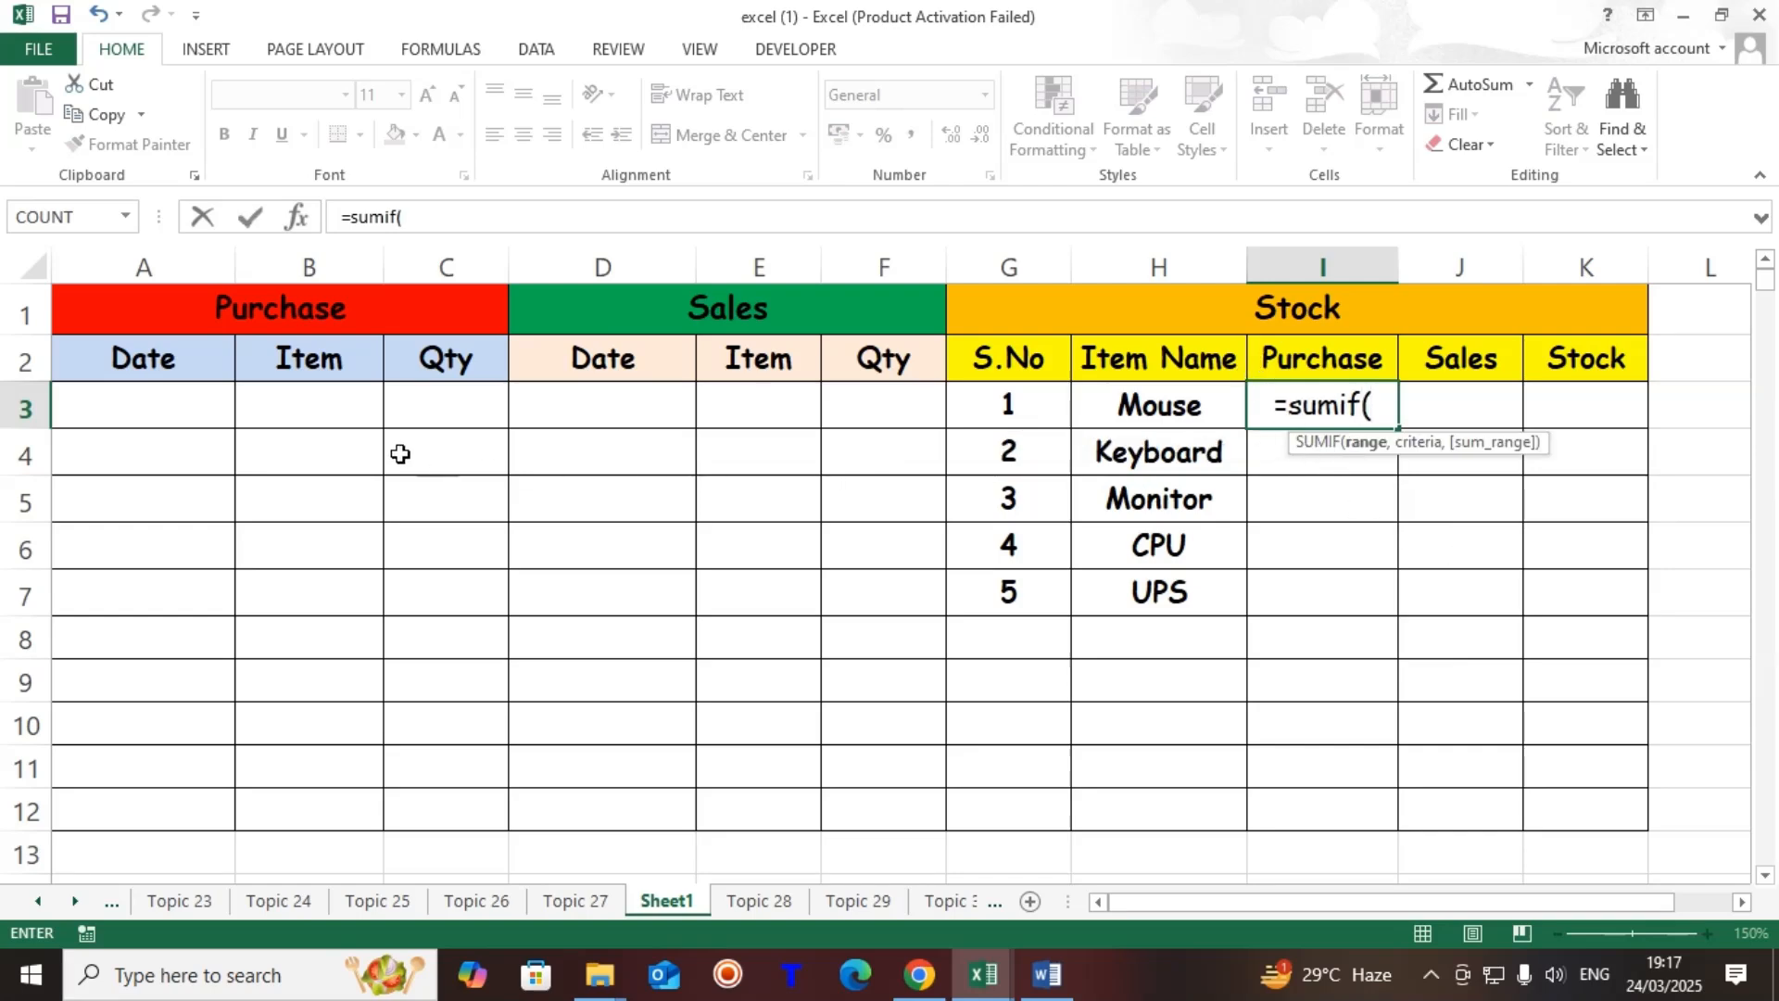
drag(290, 395, 239, 795)
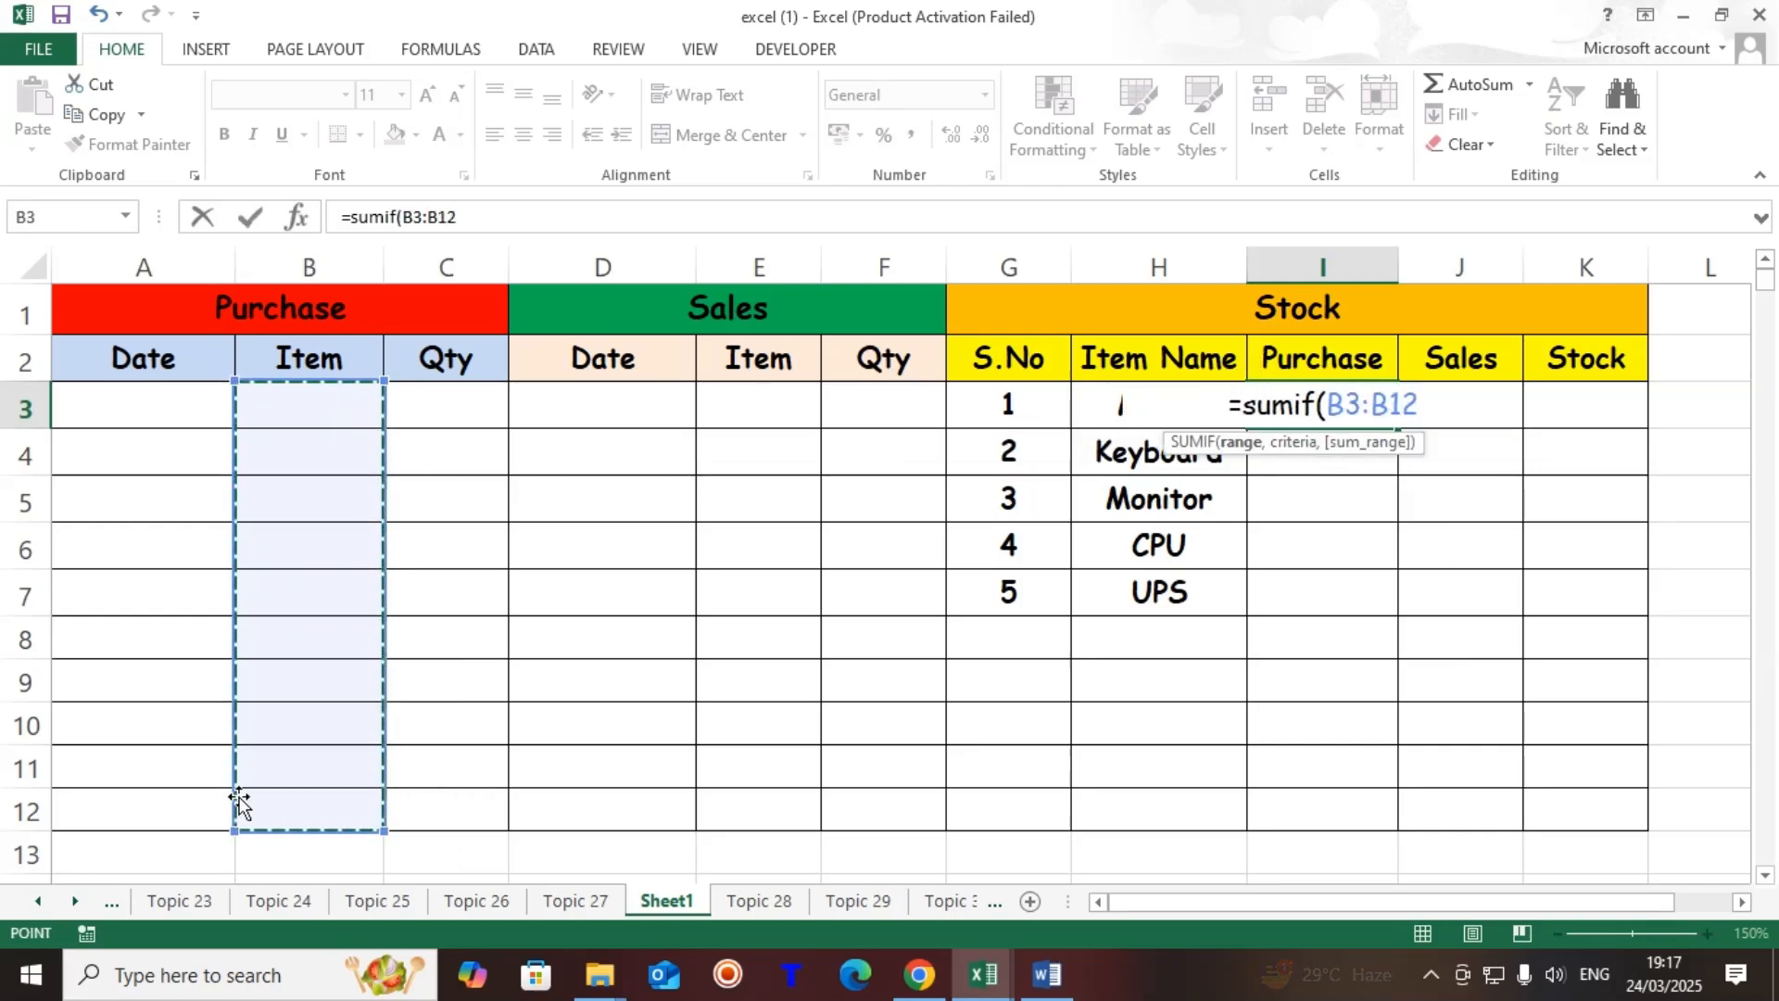
key(F4)
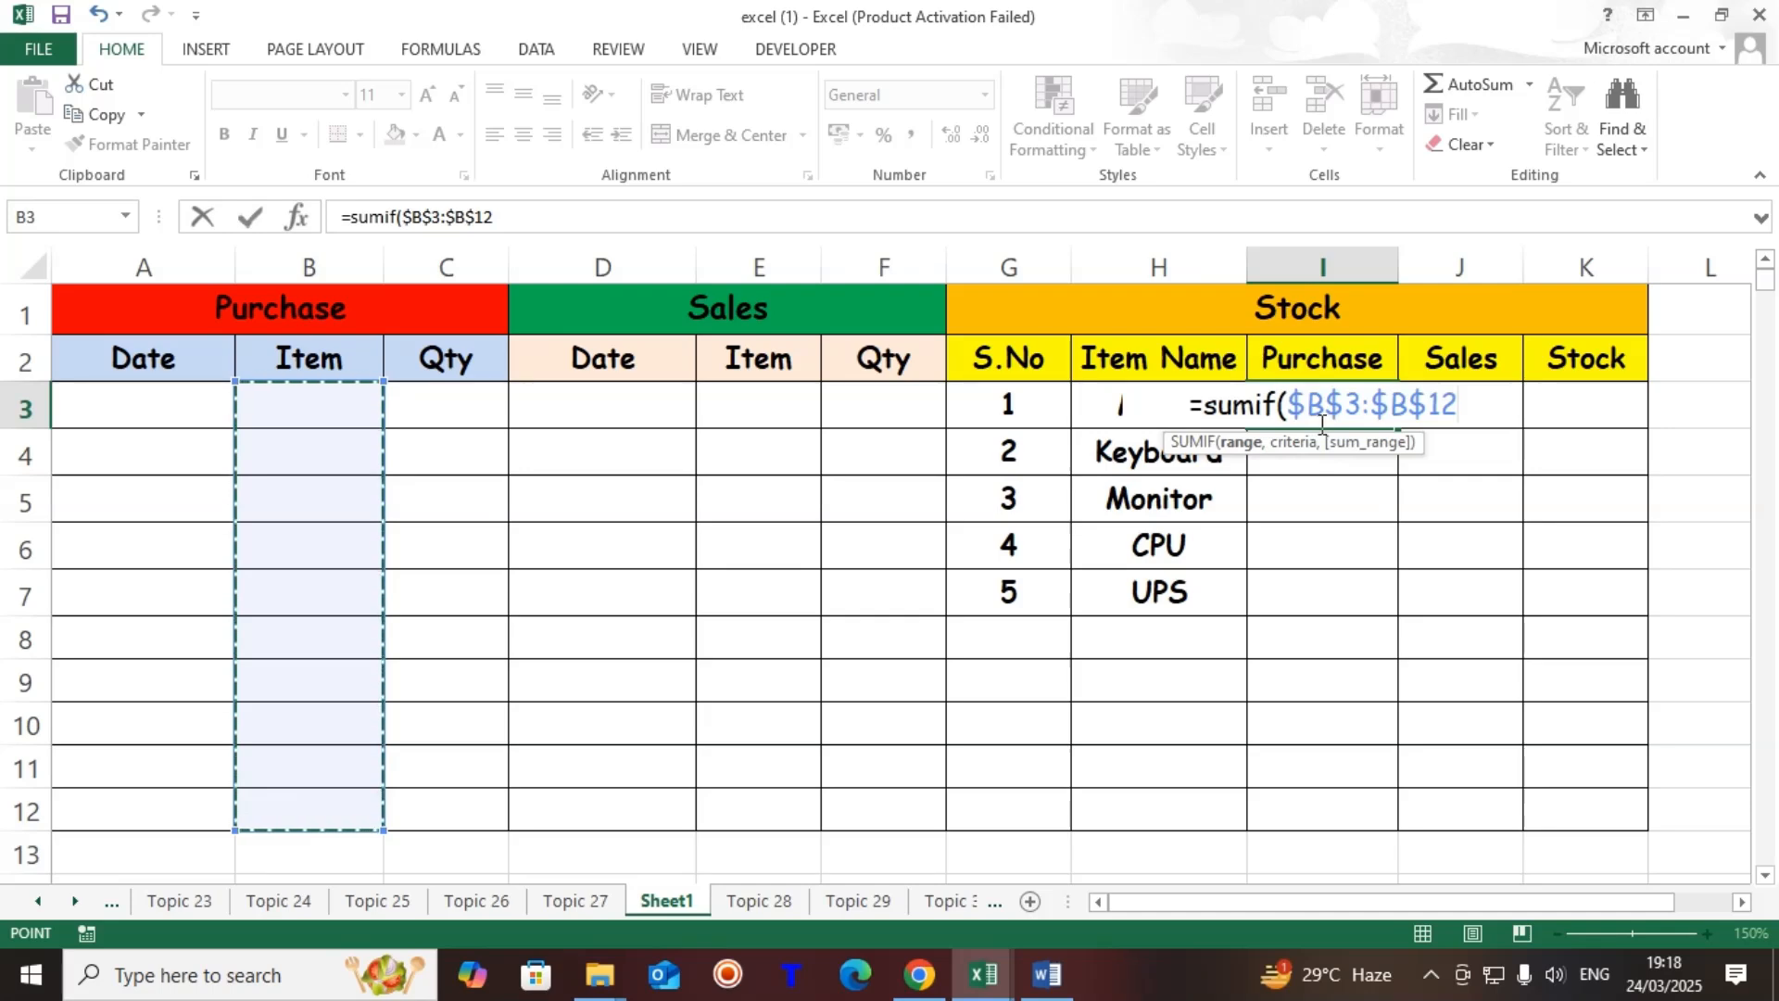
text(,)
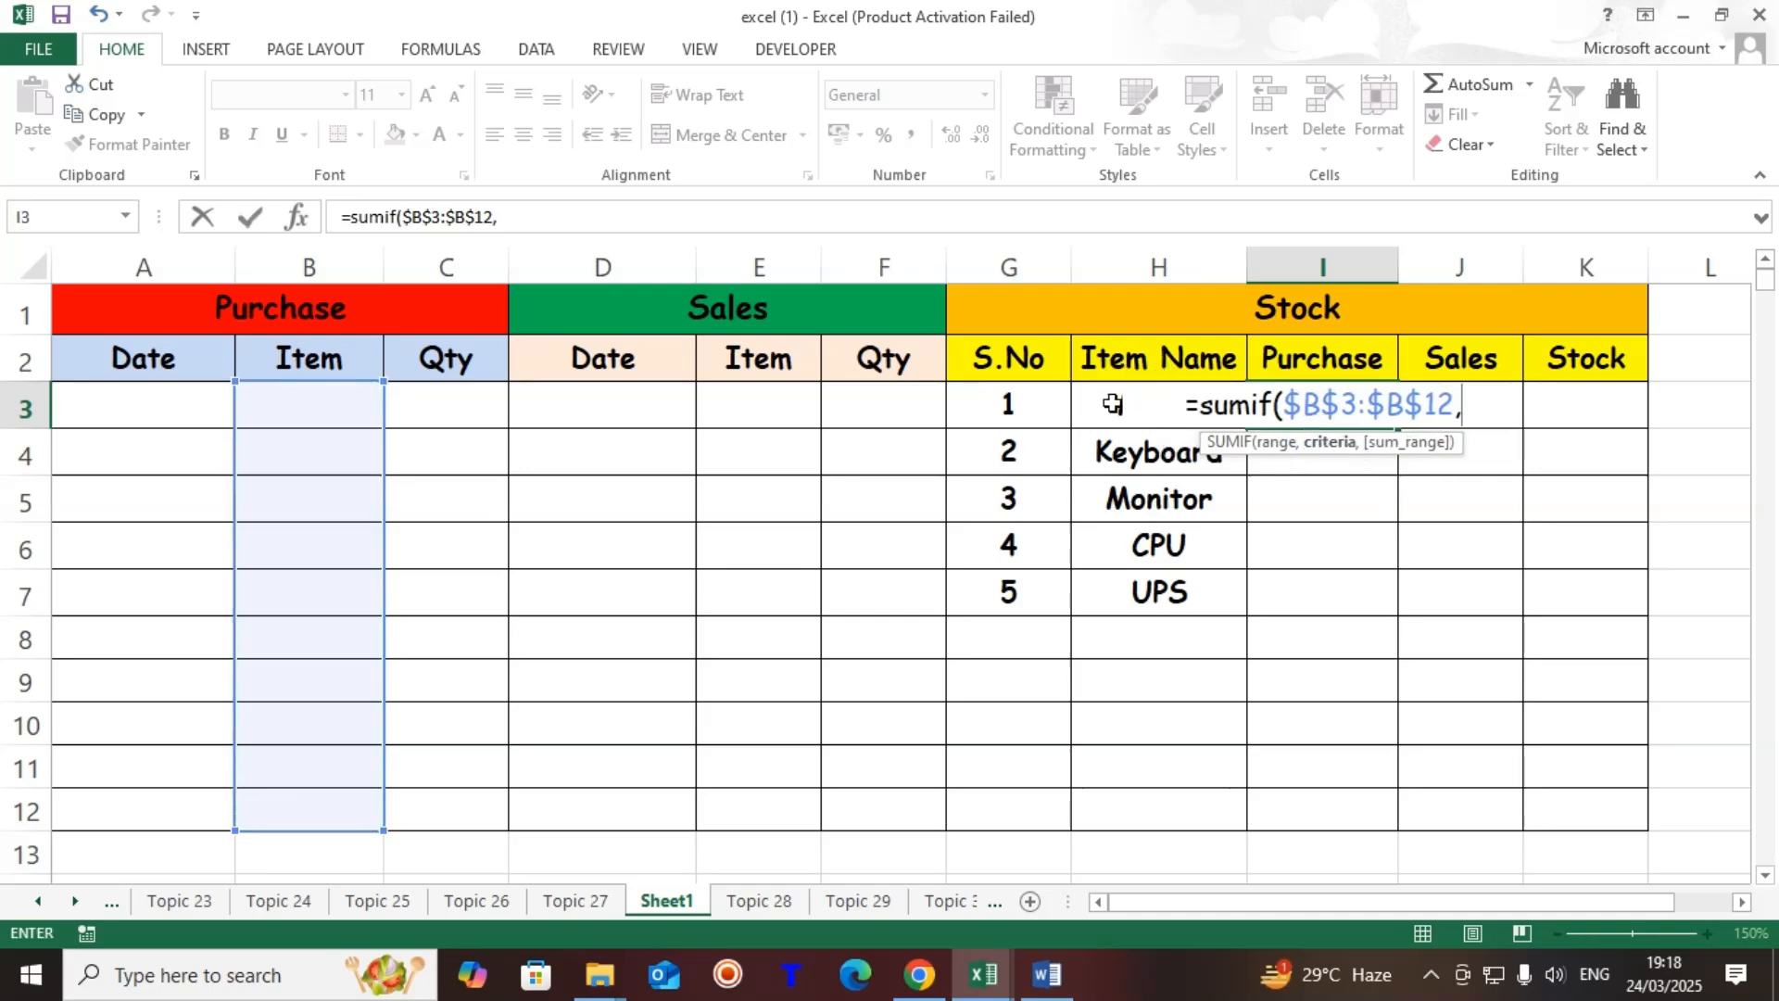
click(1101, 405)
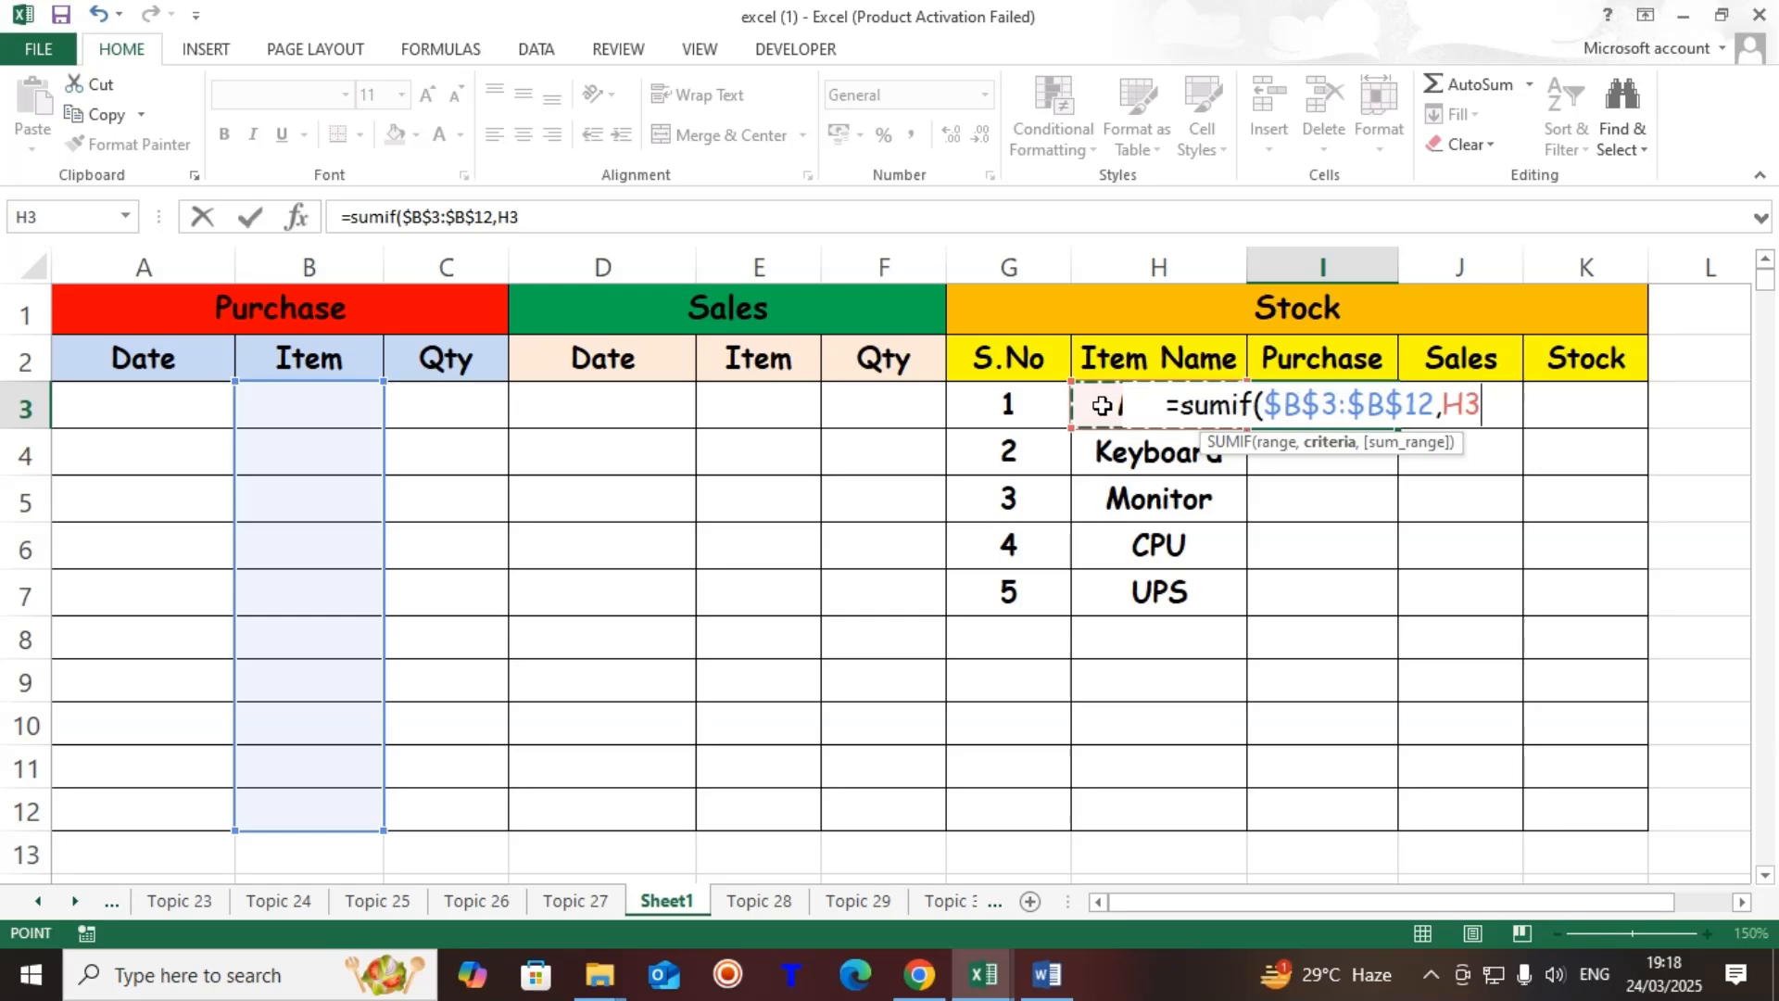
text(,)
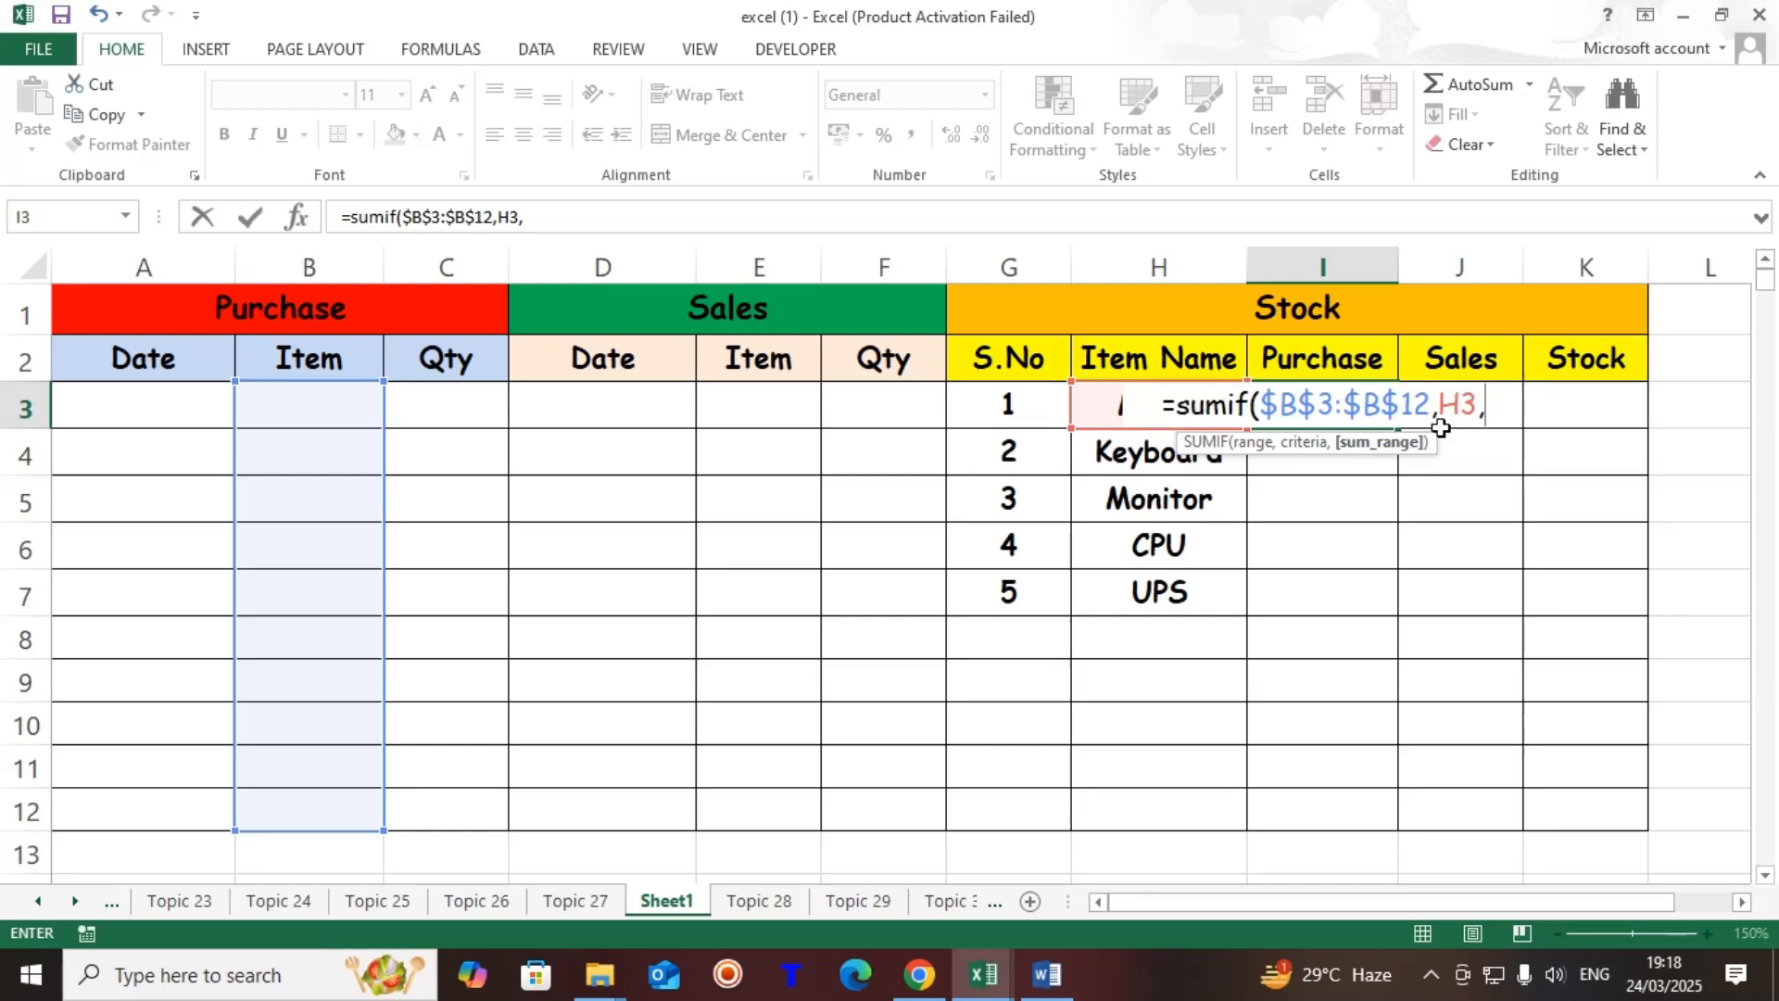
text(,)
key(BackSpace)
drag(469, 401, 453, 792)
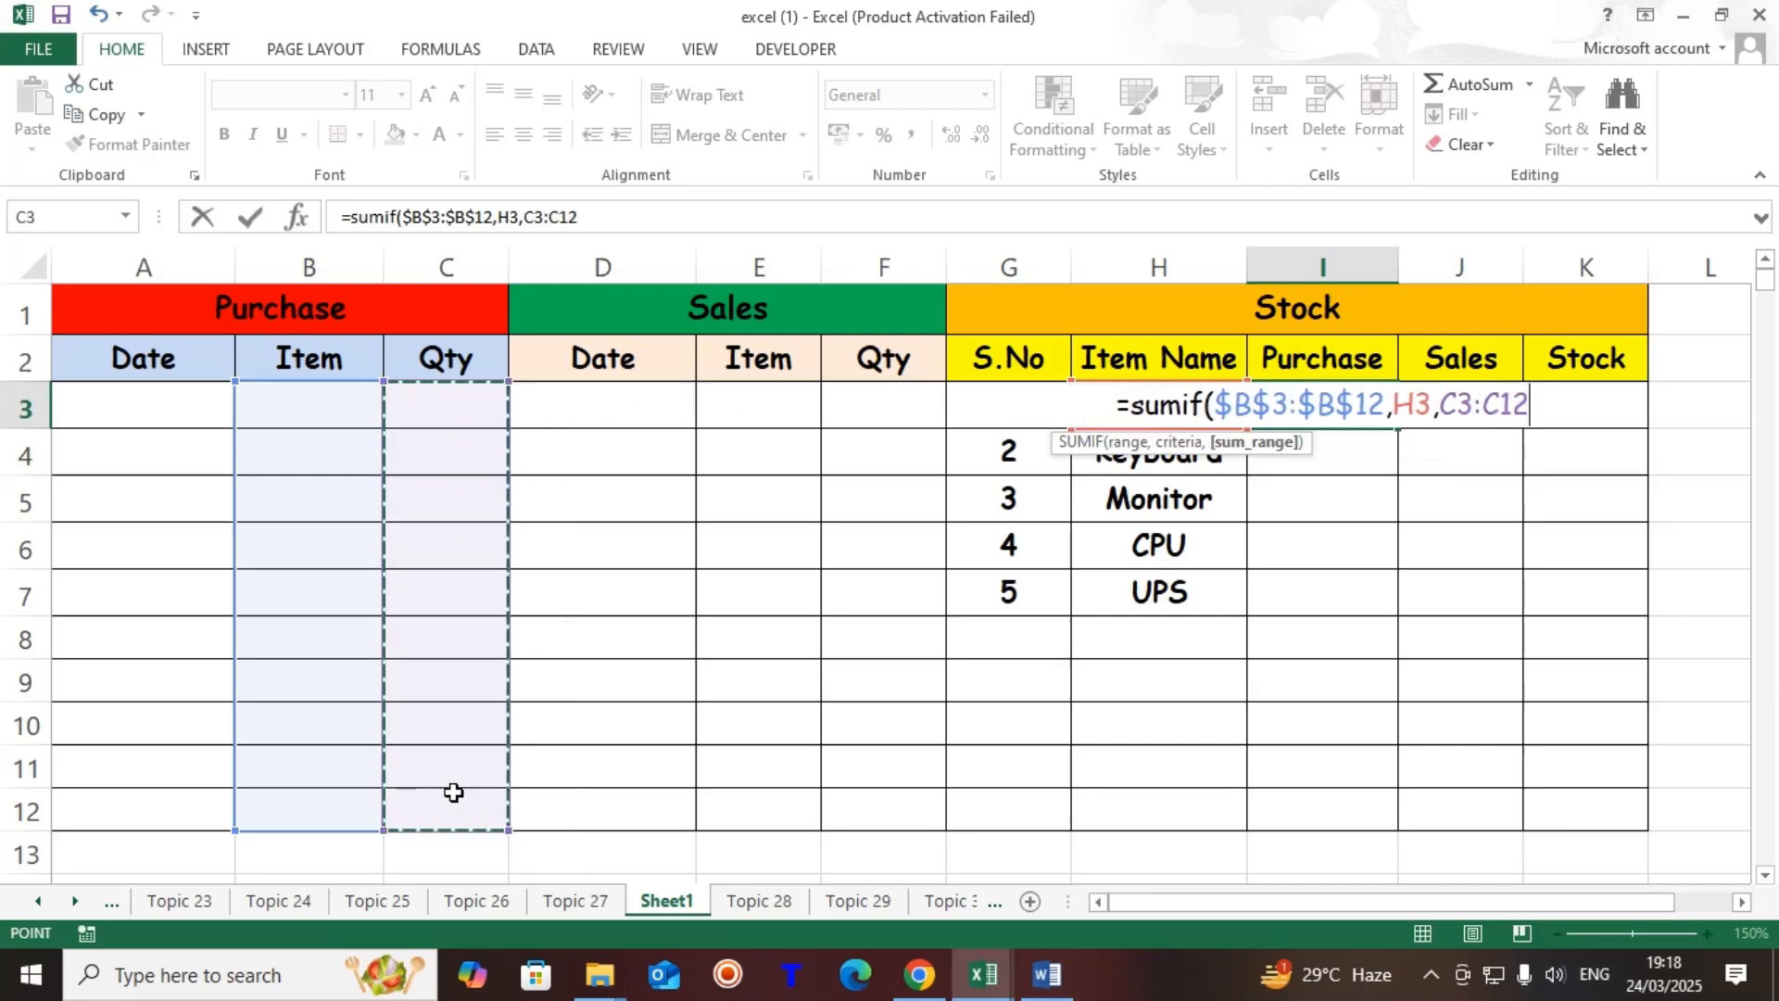
key(F4)
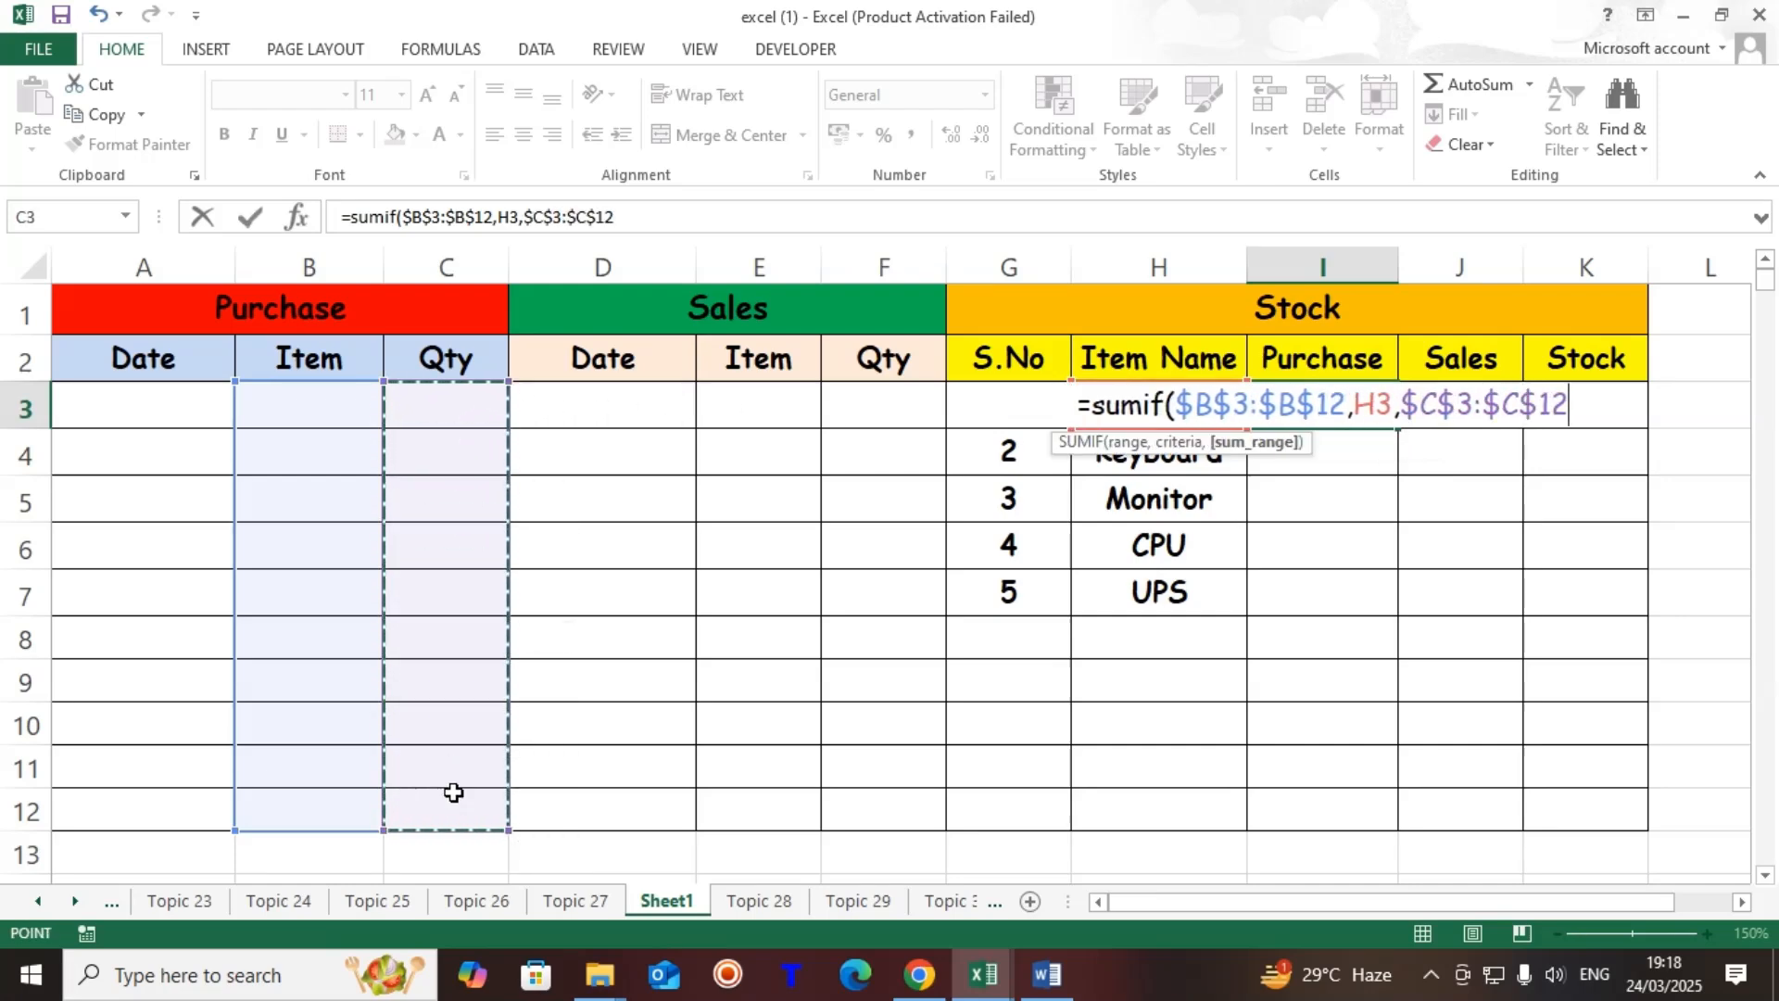
text())
key(Return)
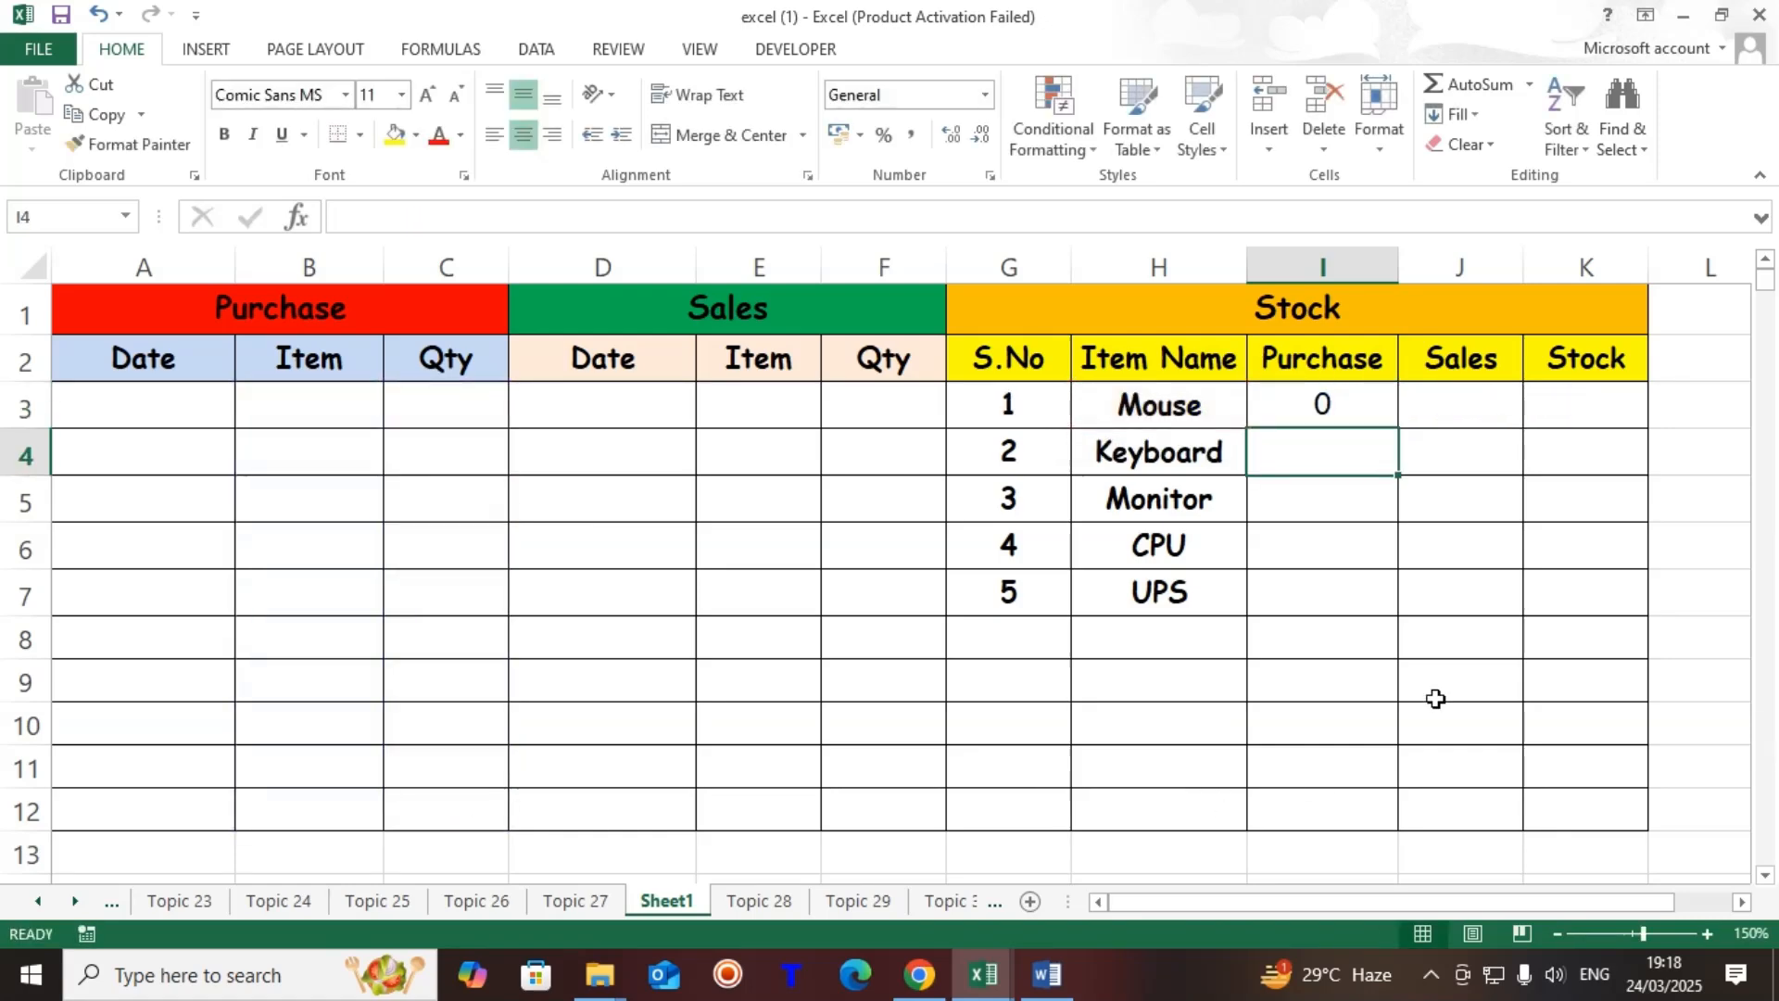
In J3, enter the Mouse sales formula with absolute ranges: =SUMIF($E$3:$E$12,H3,$F$3:$F$12)
click(1490, 398)
text(=sumif)
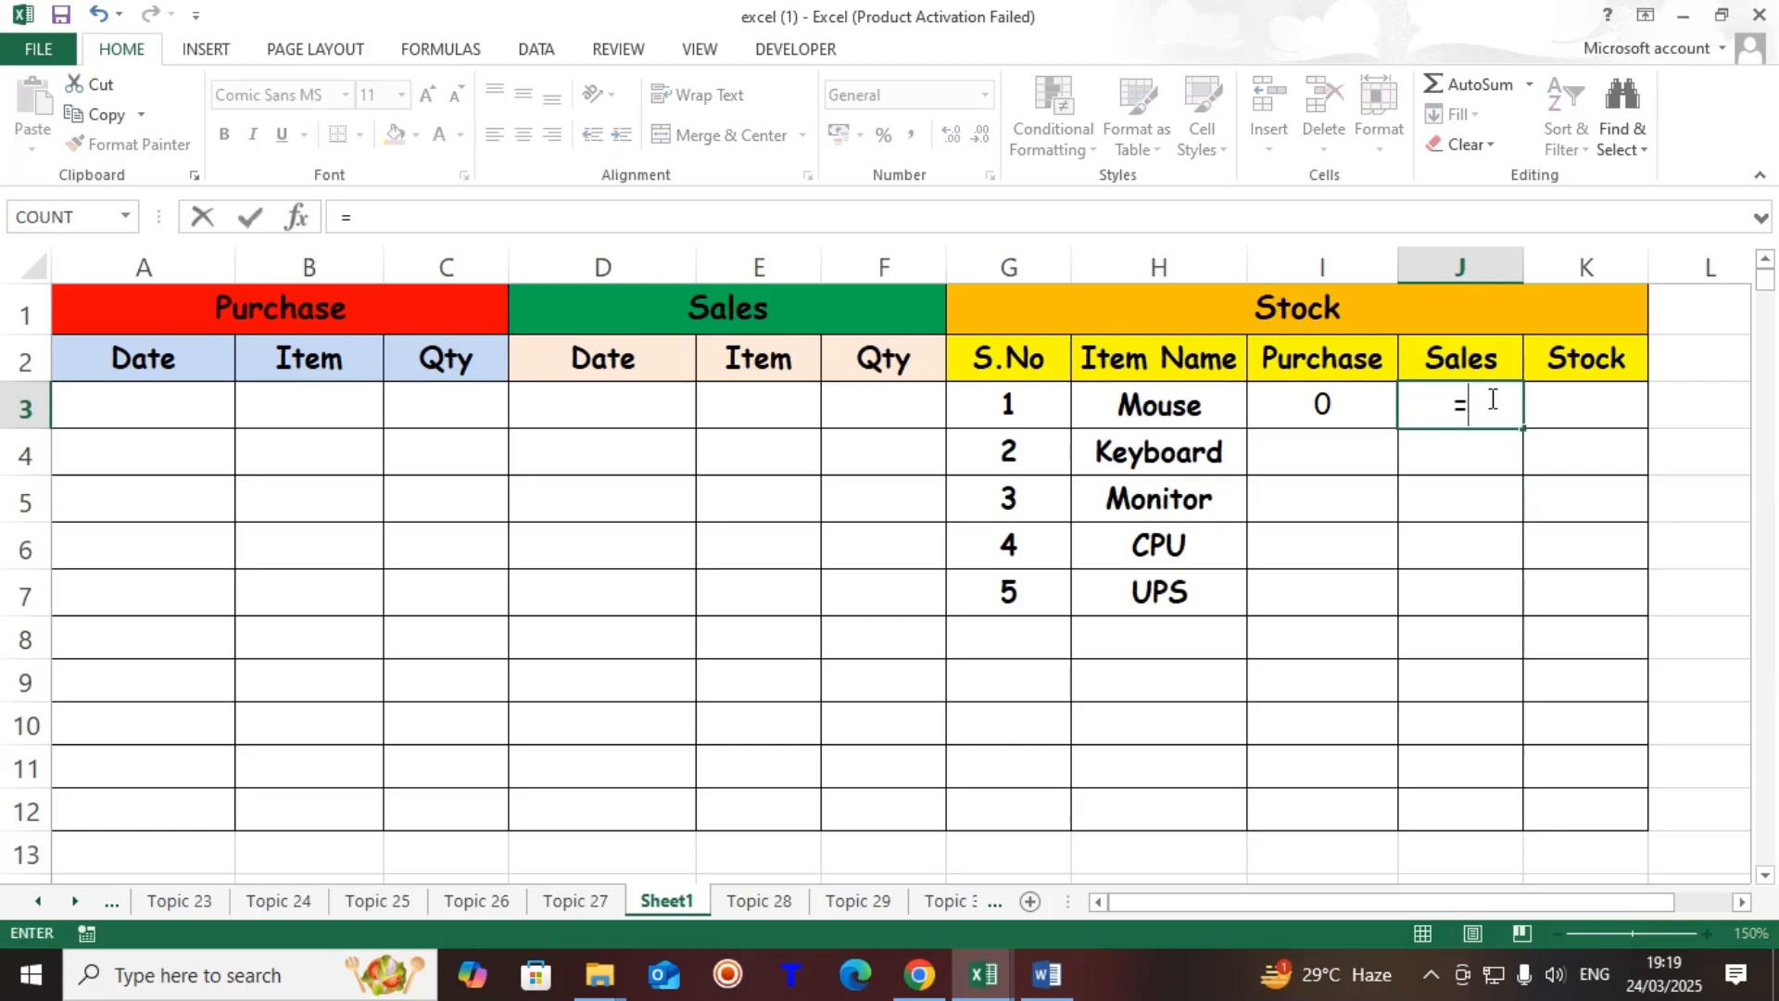
text(()
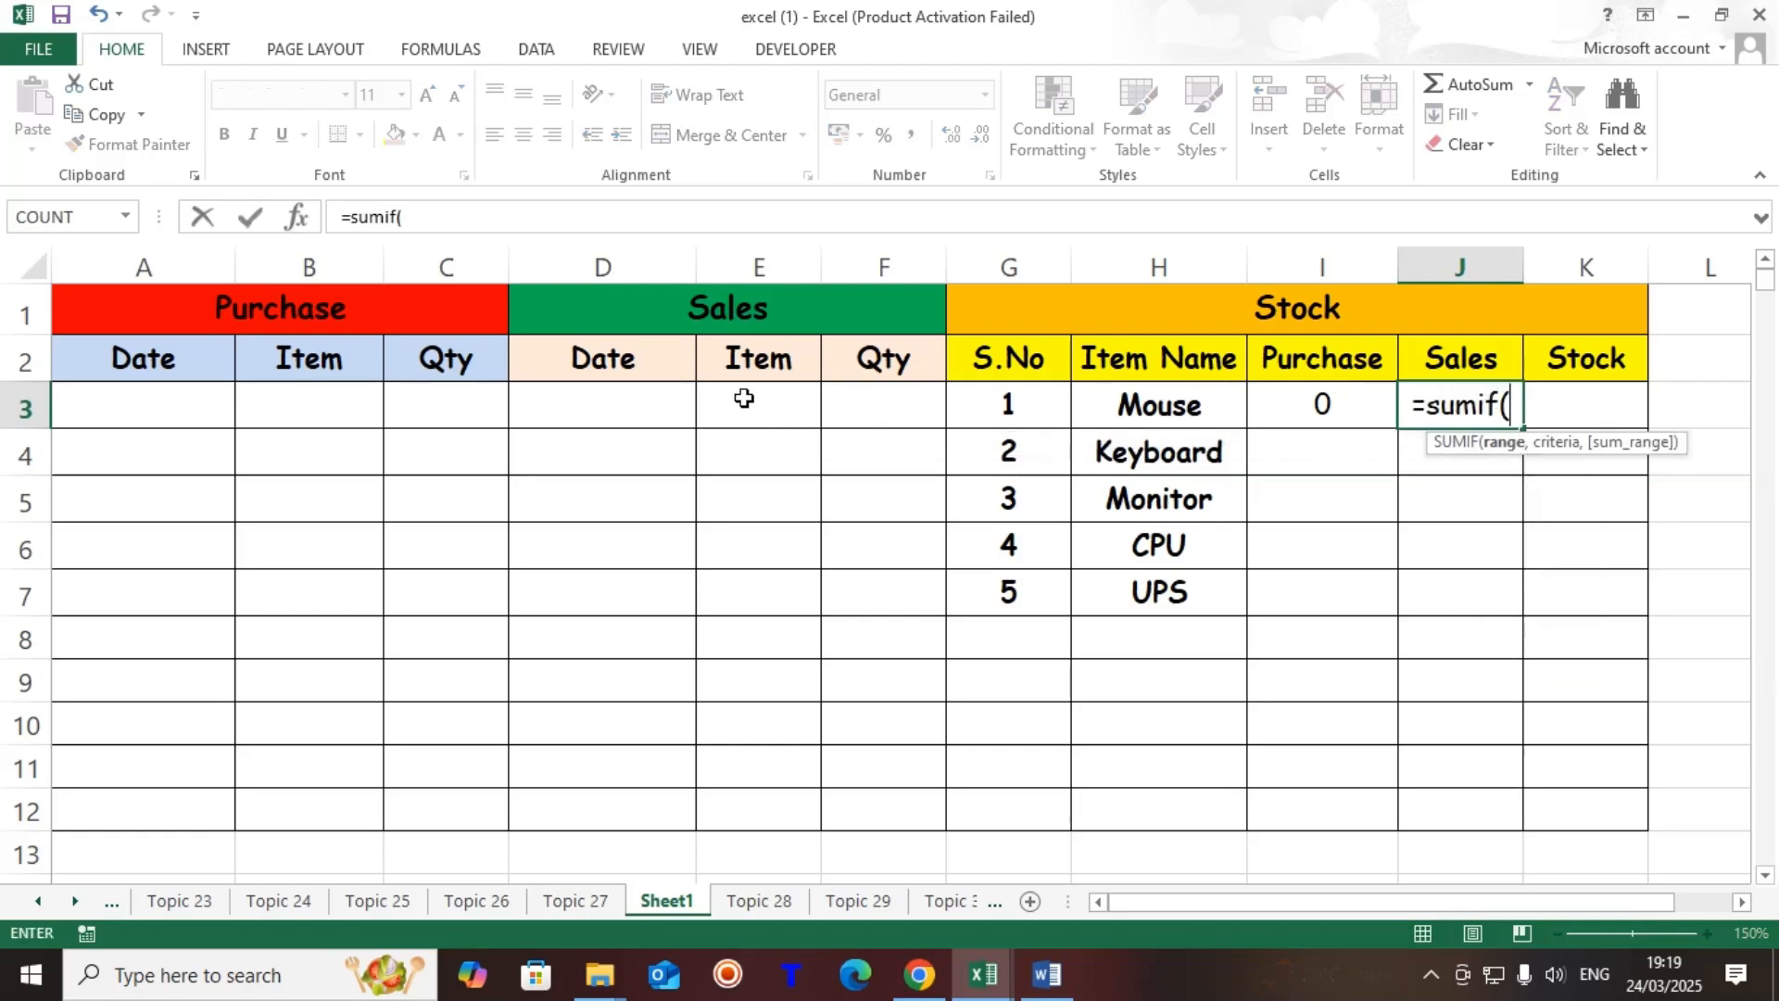
drag(751, 399, 752, 798)
key(F4)
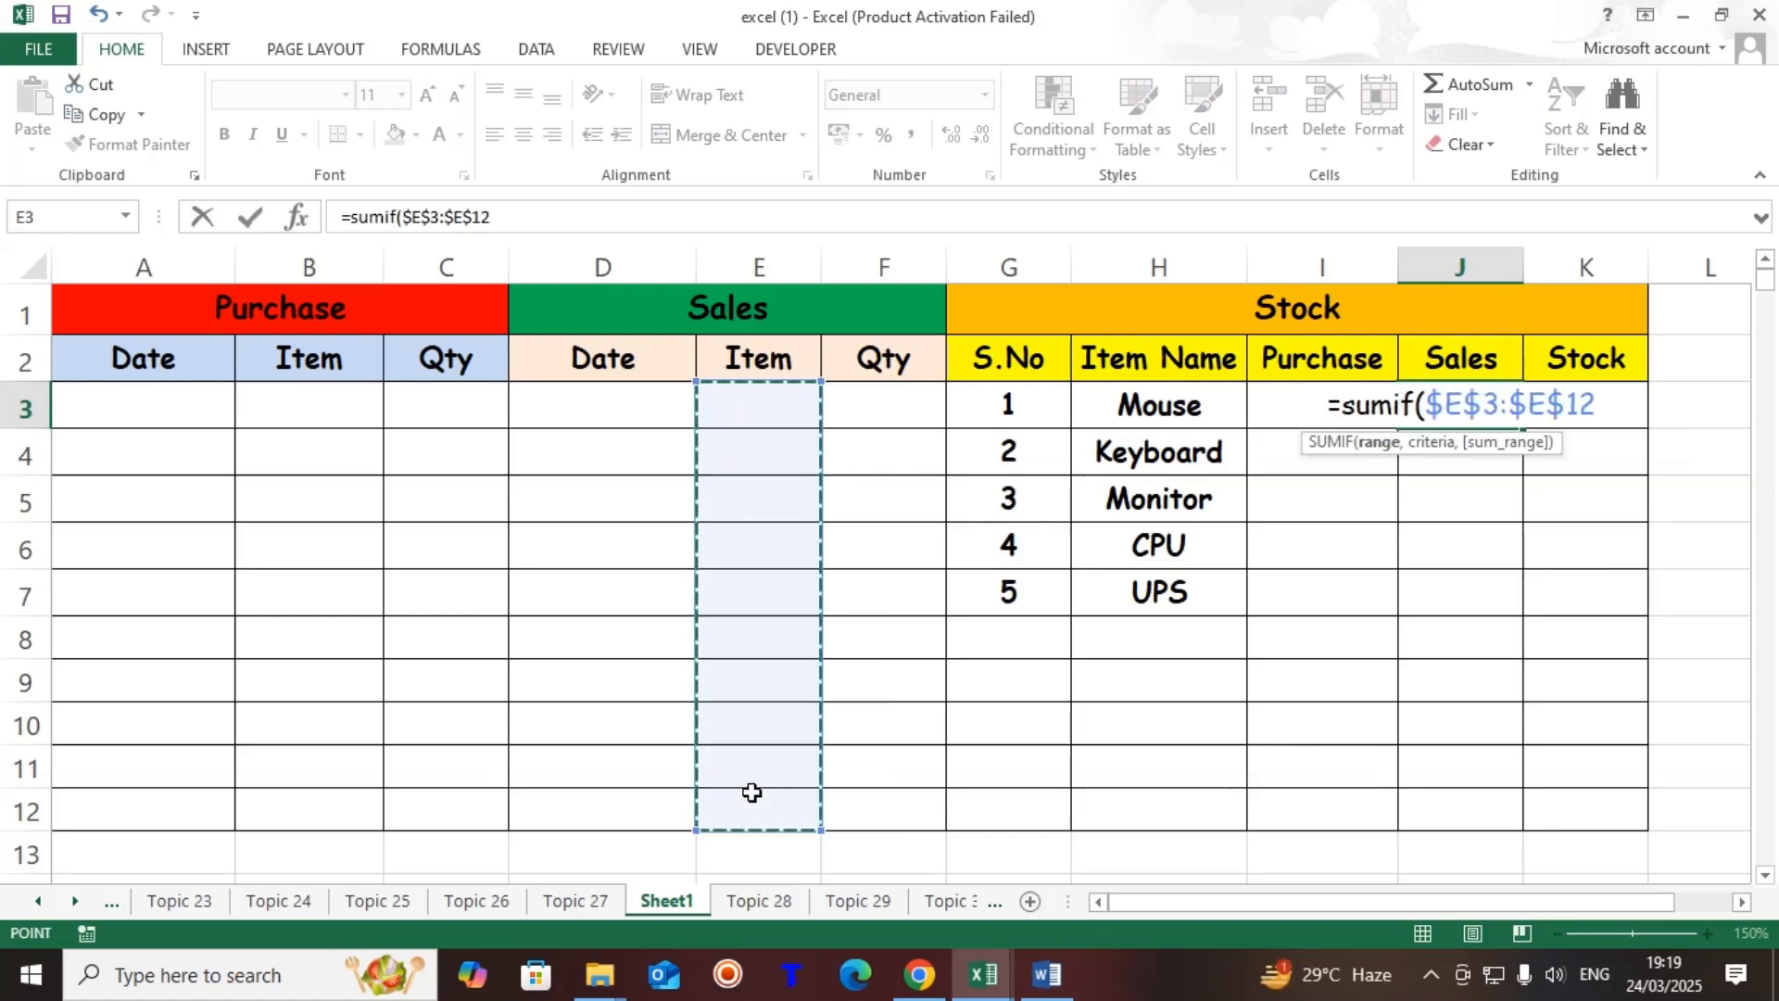
text(,)
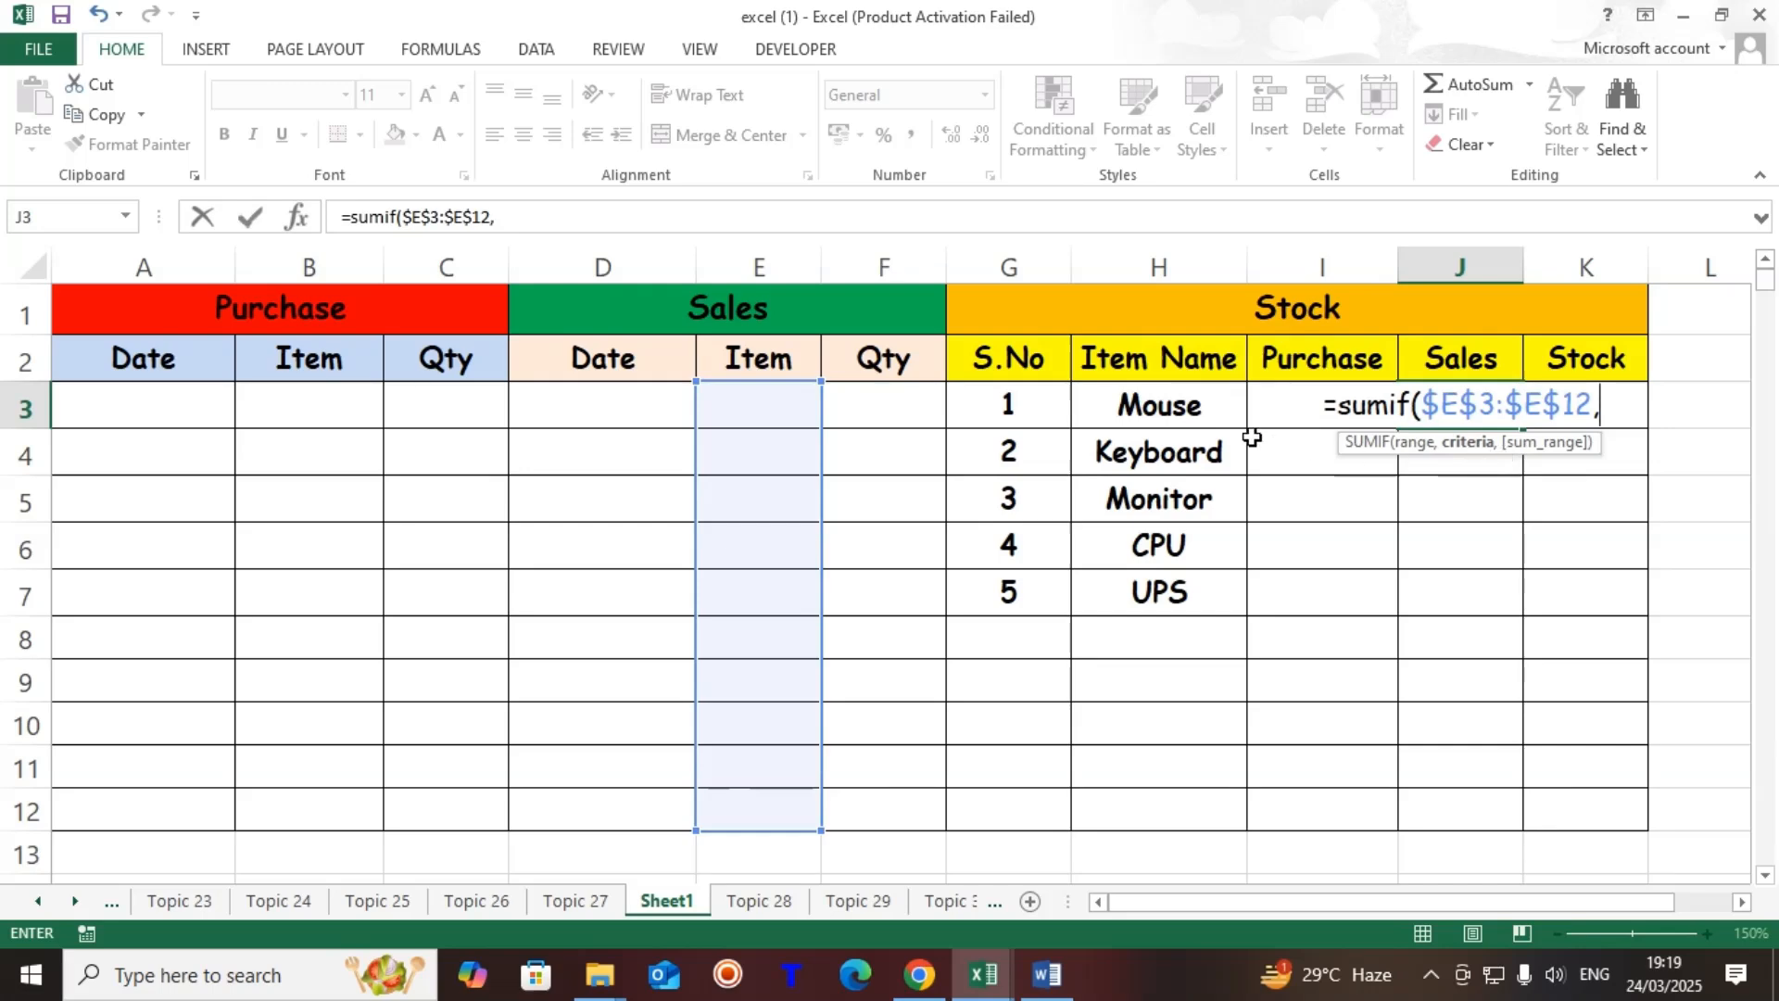
click(1179, 405)
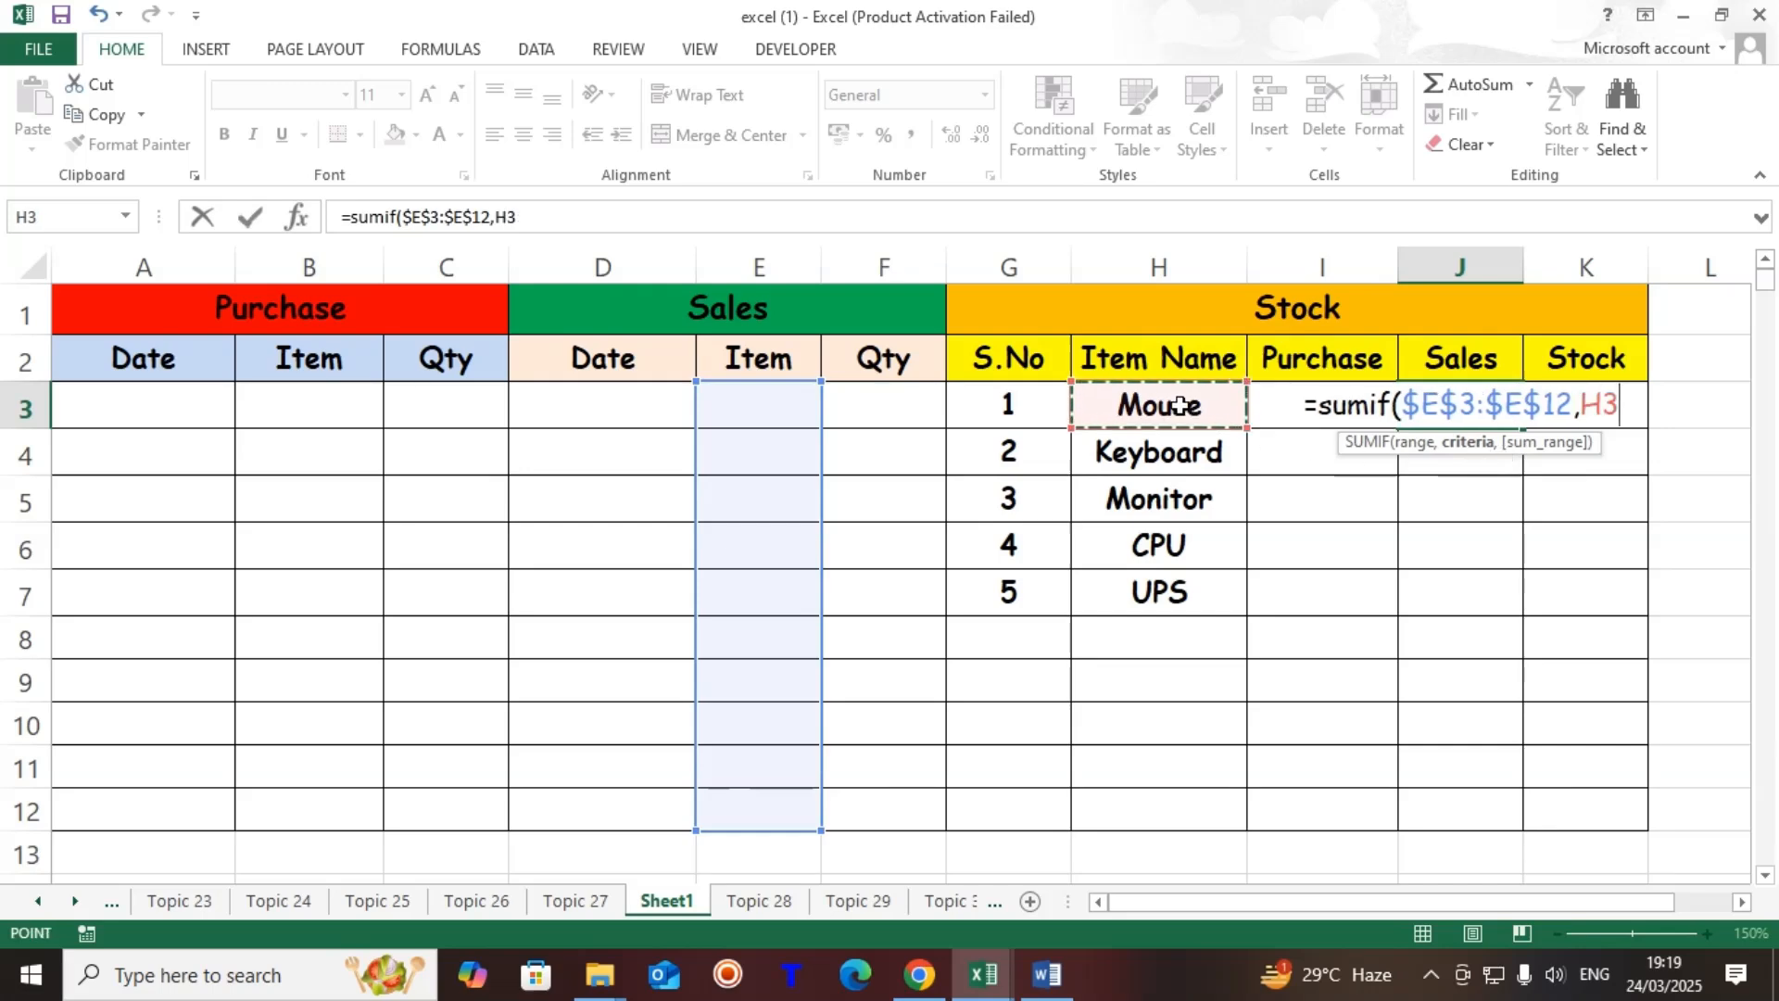
text(,)
drag(897, 405, 864, 815)
key(F4)
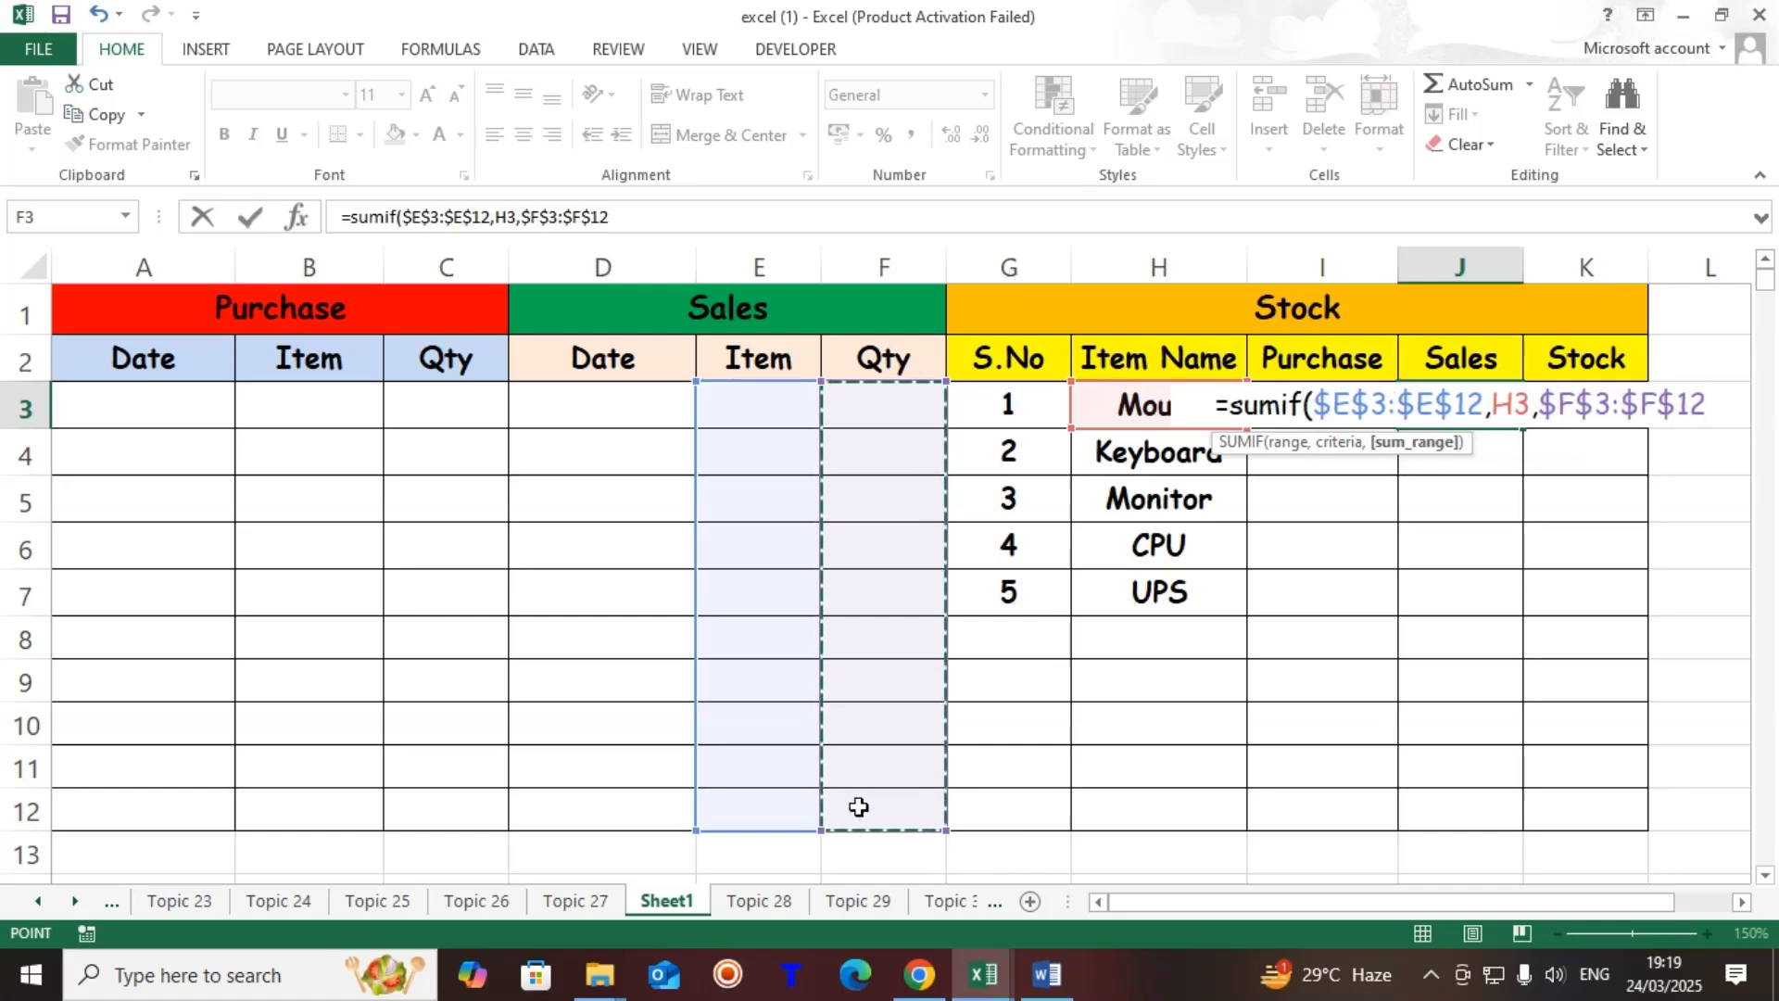
text())
key(Return)
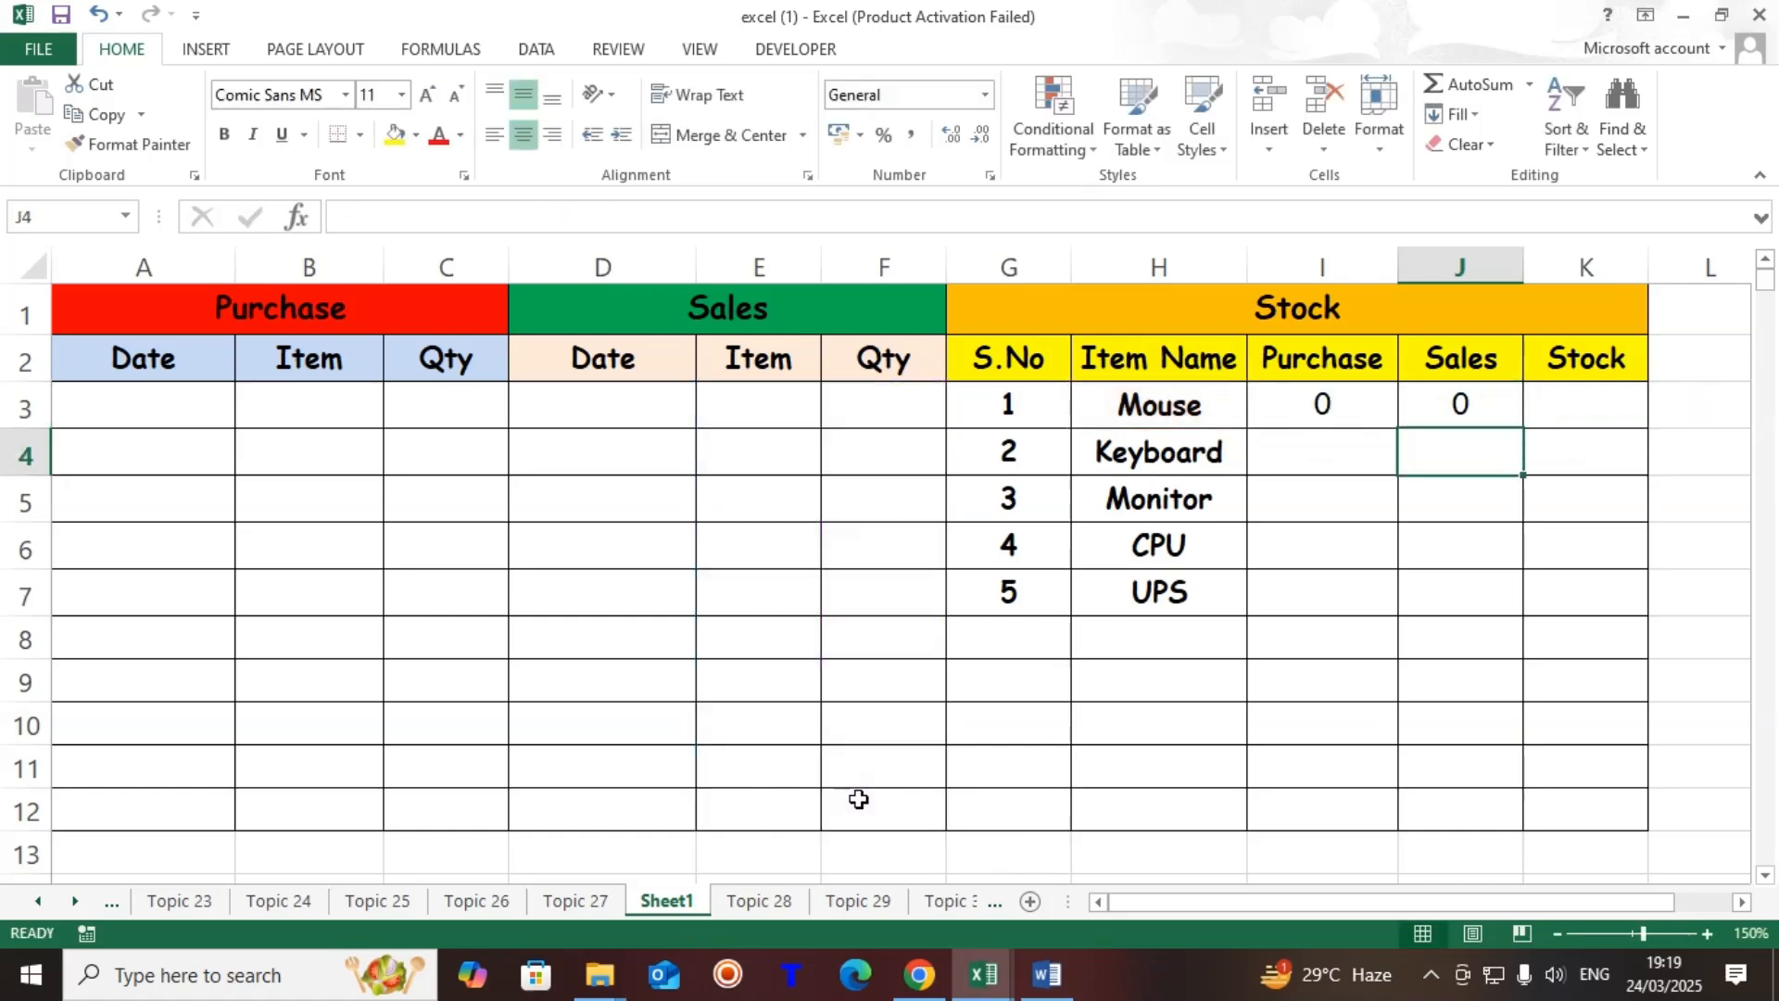
In K3, enter the Mouse stock formula =I3-J3 and fill the formulas in I3:K3 down to row 7
click(1572, 398)
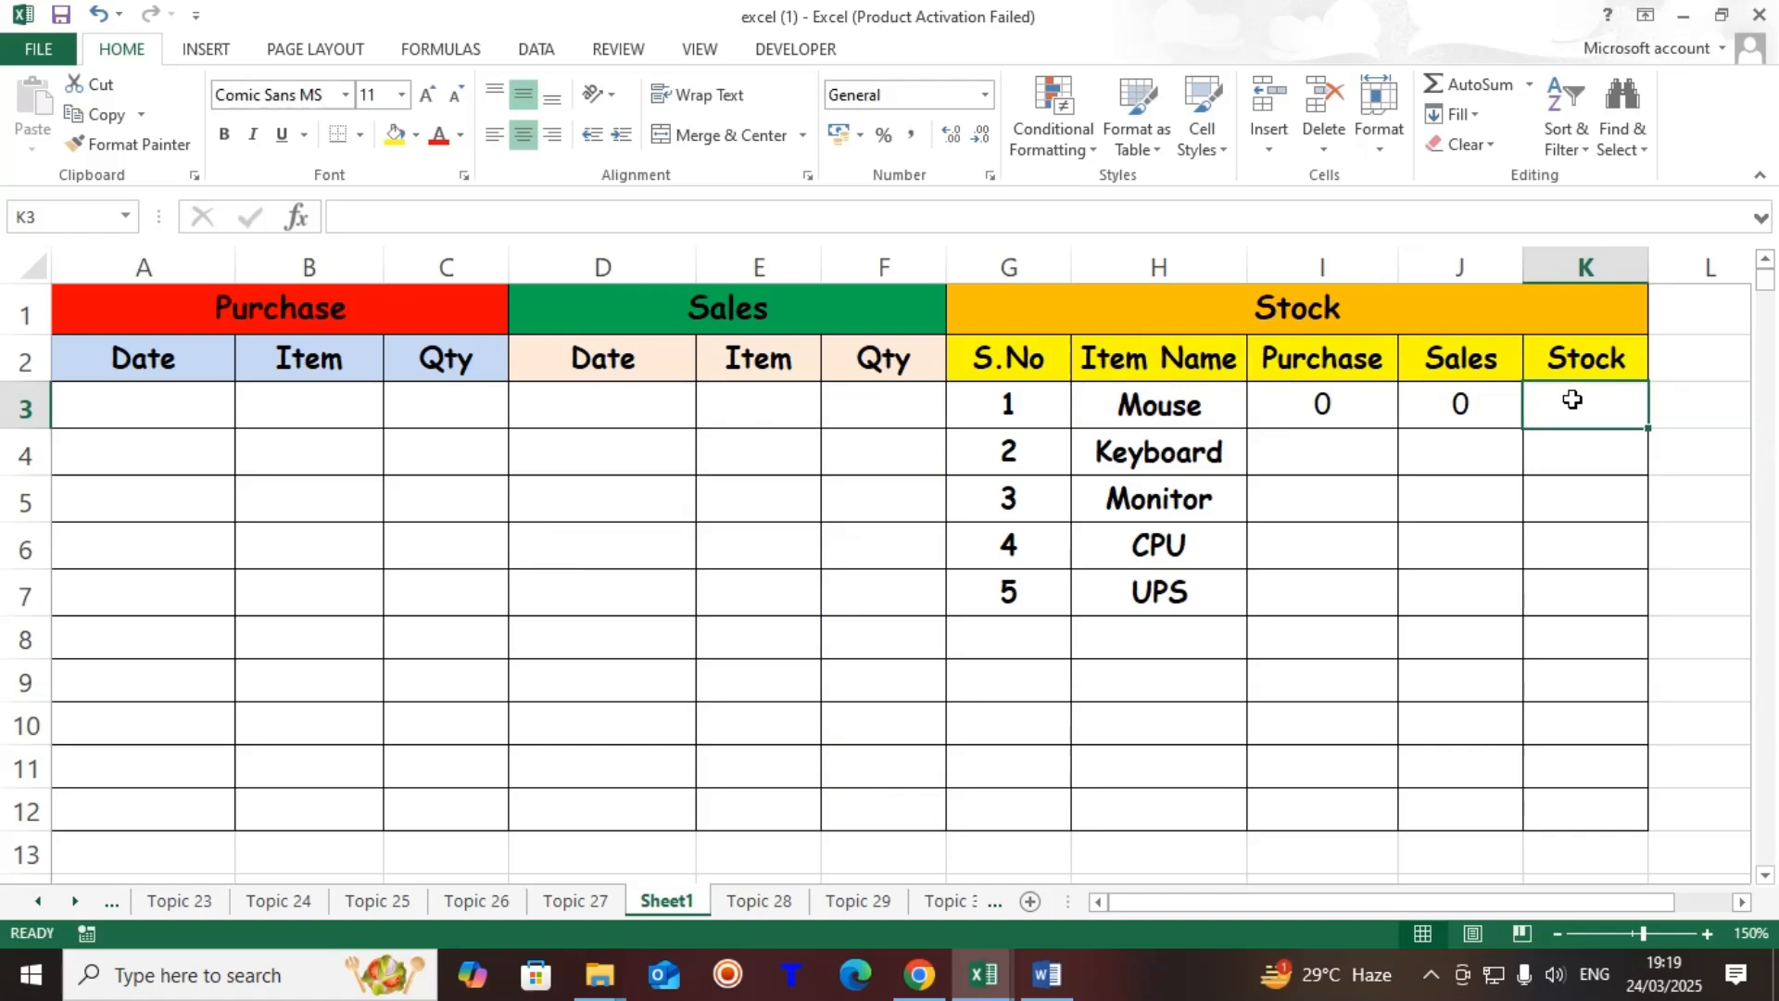
text(=)
key(Left)
key(Left)
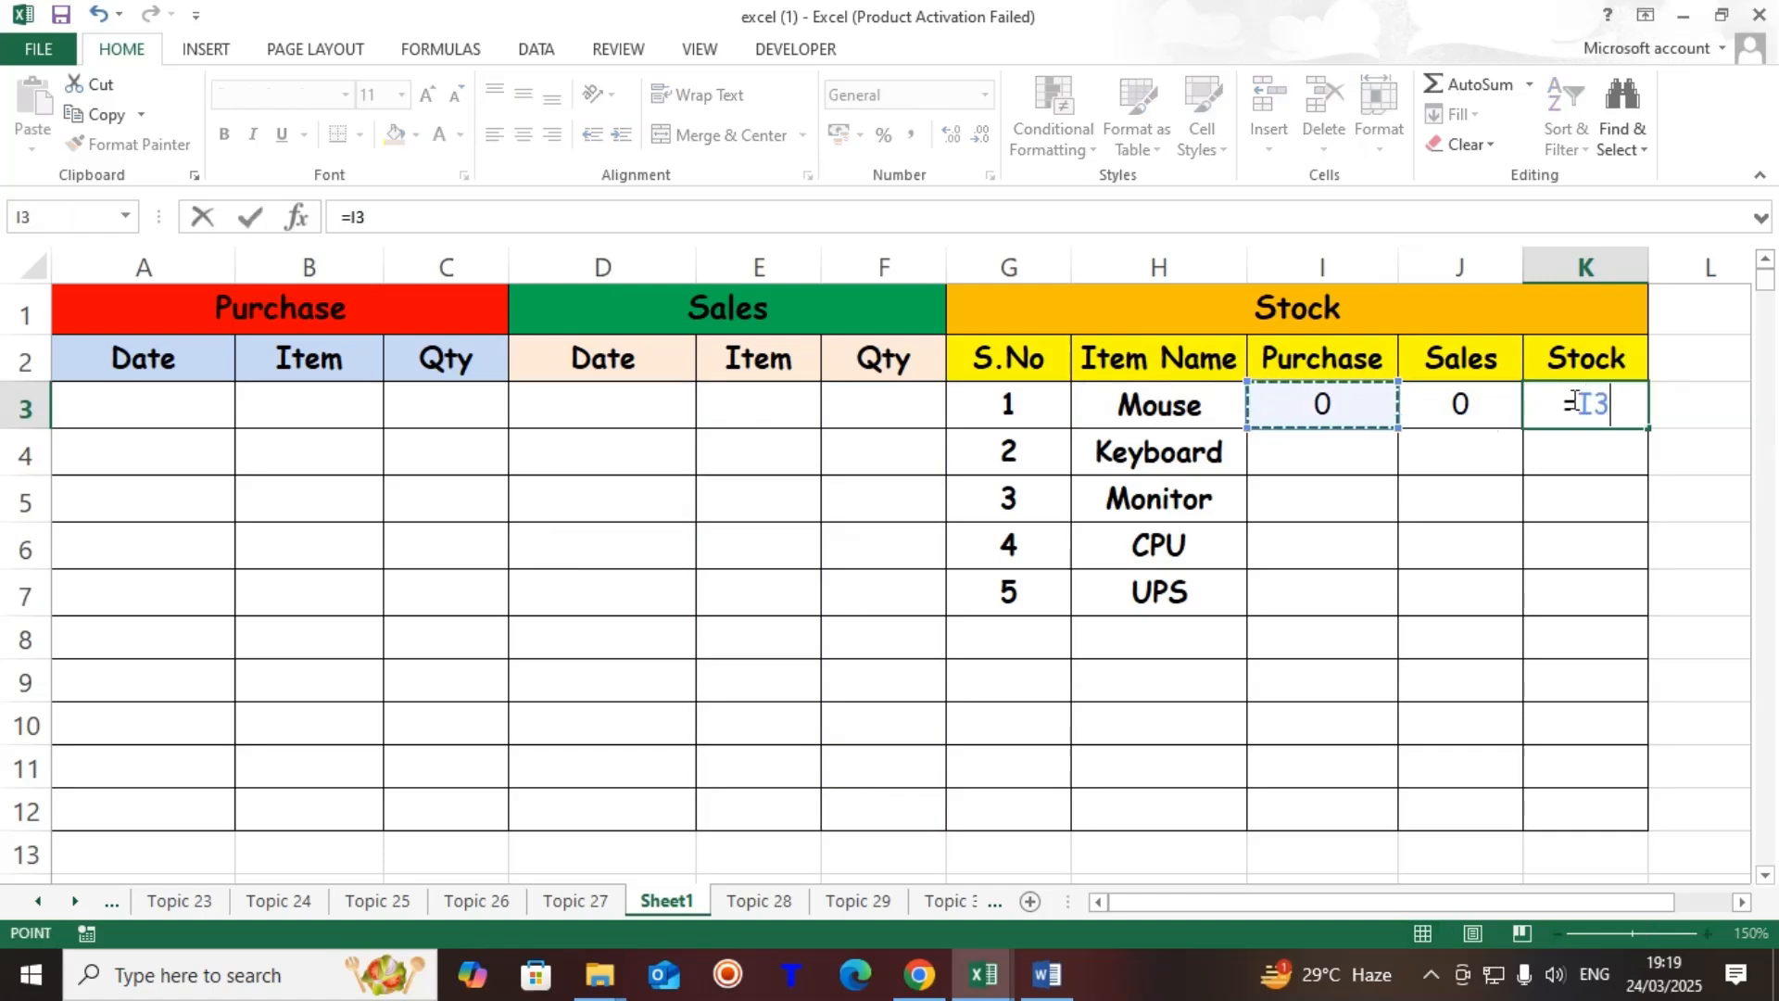
text(-)
key(Left)
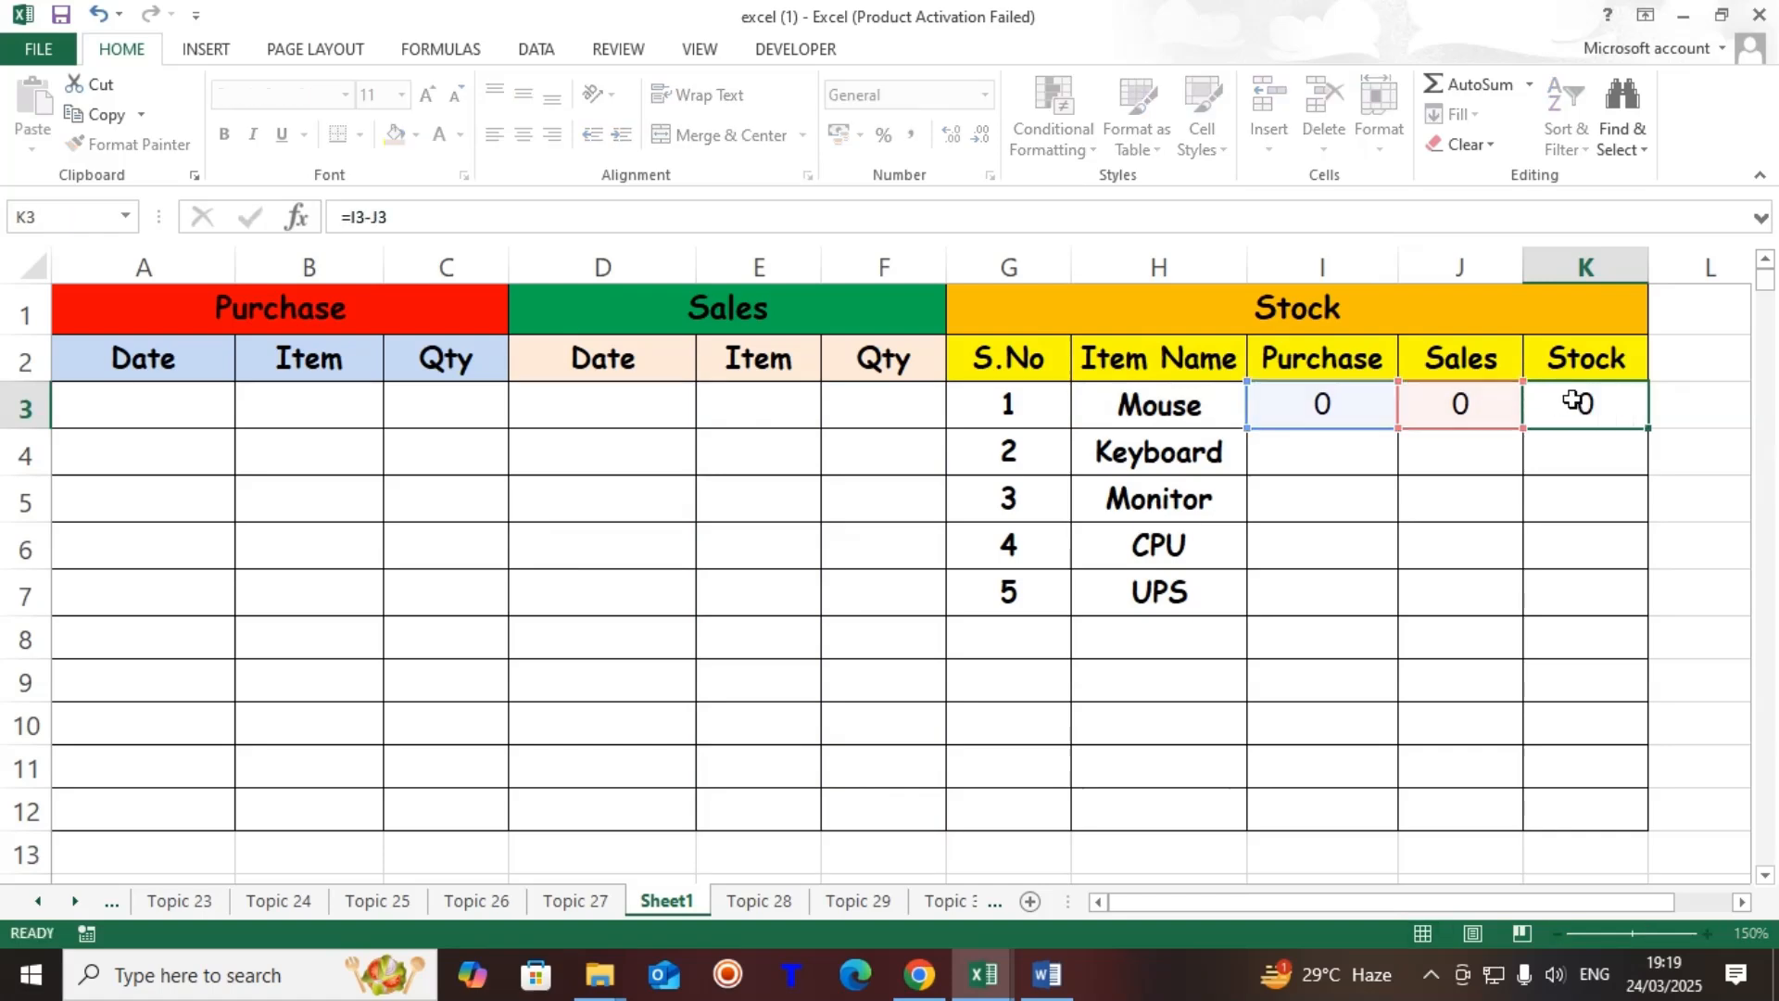
key(Return)
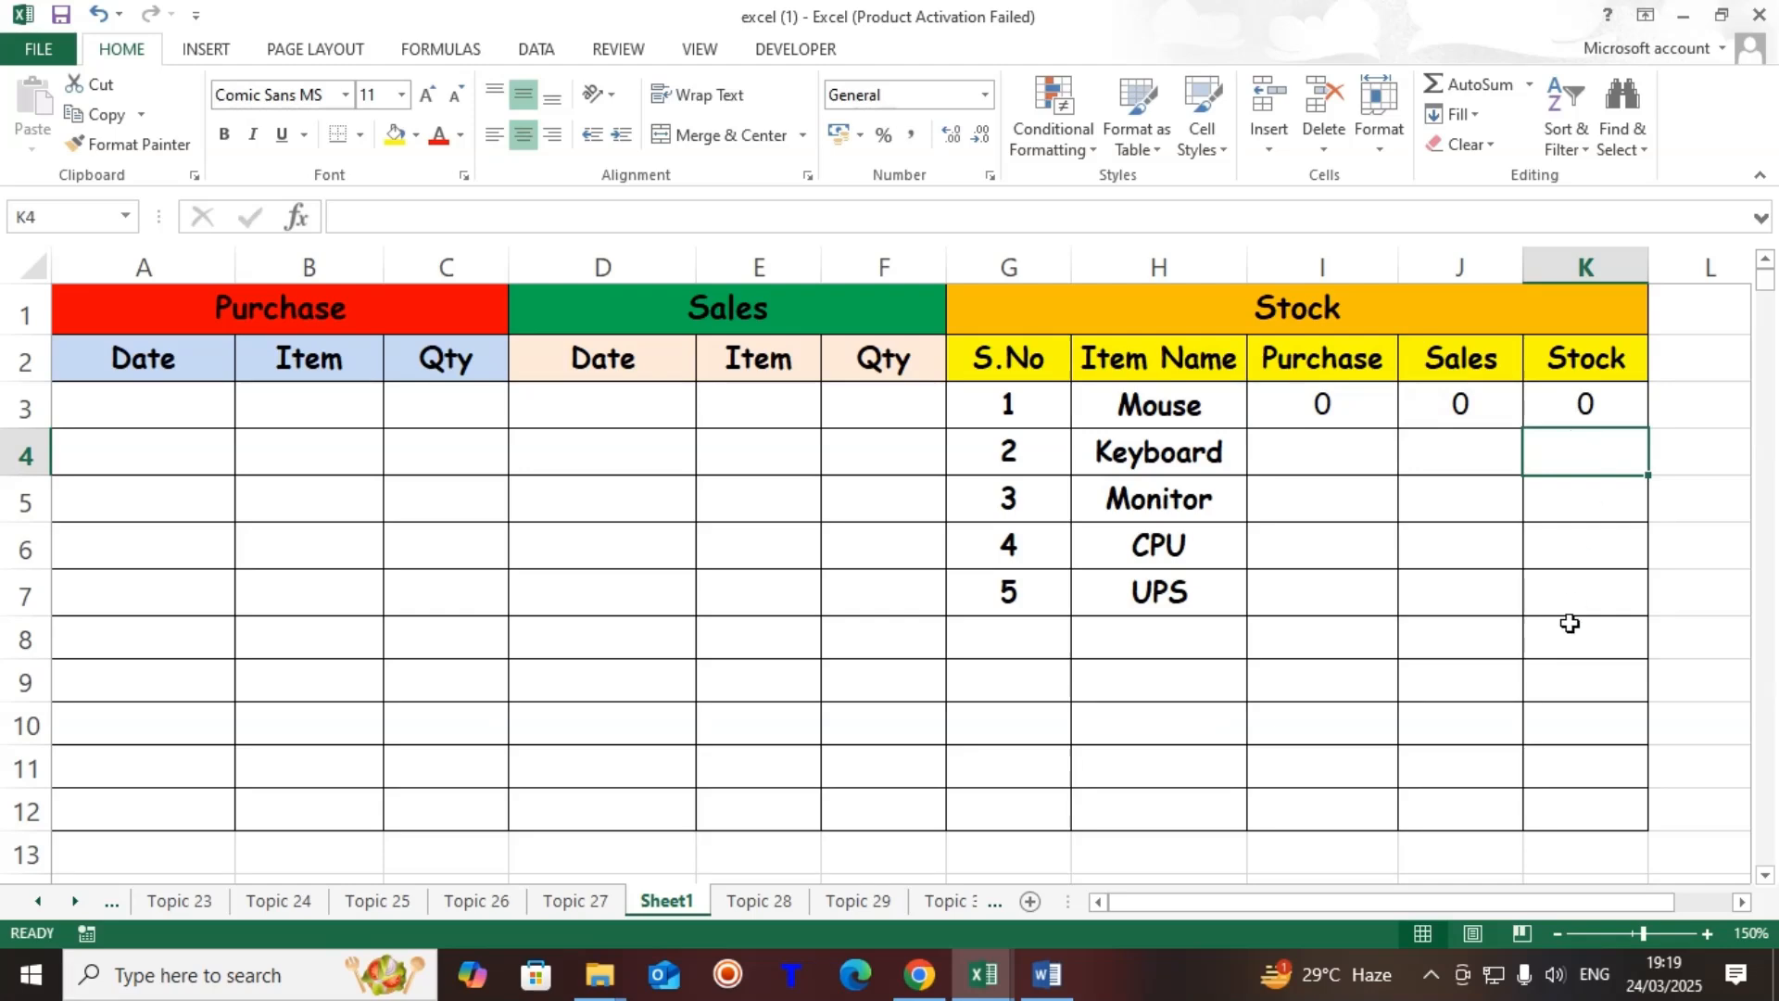
click(1592, 407)
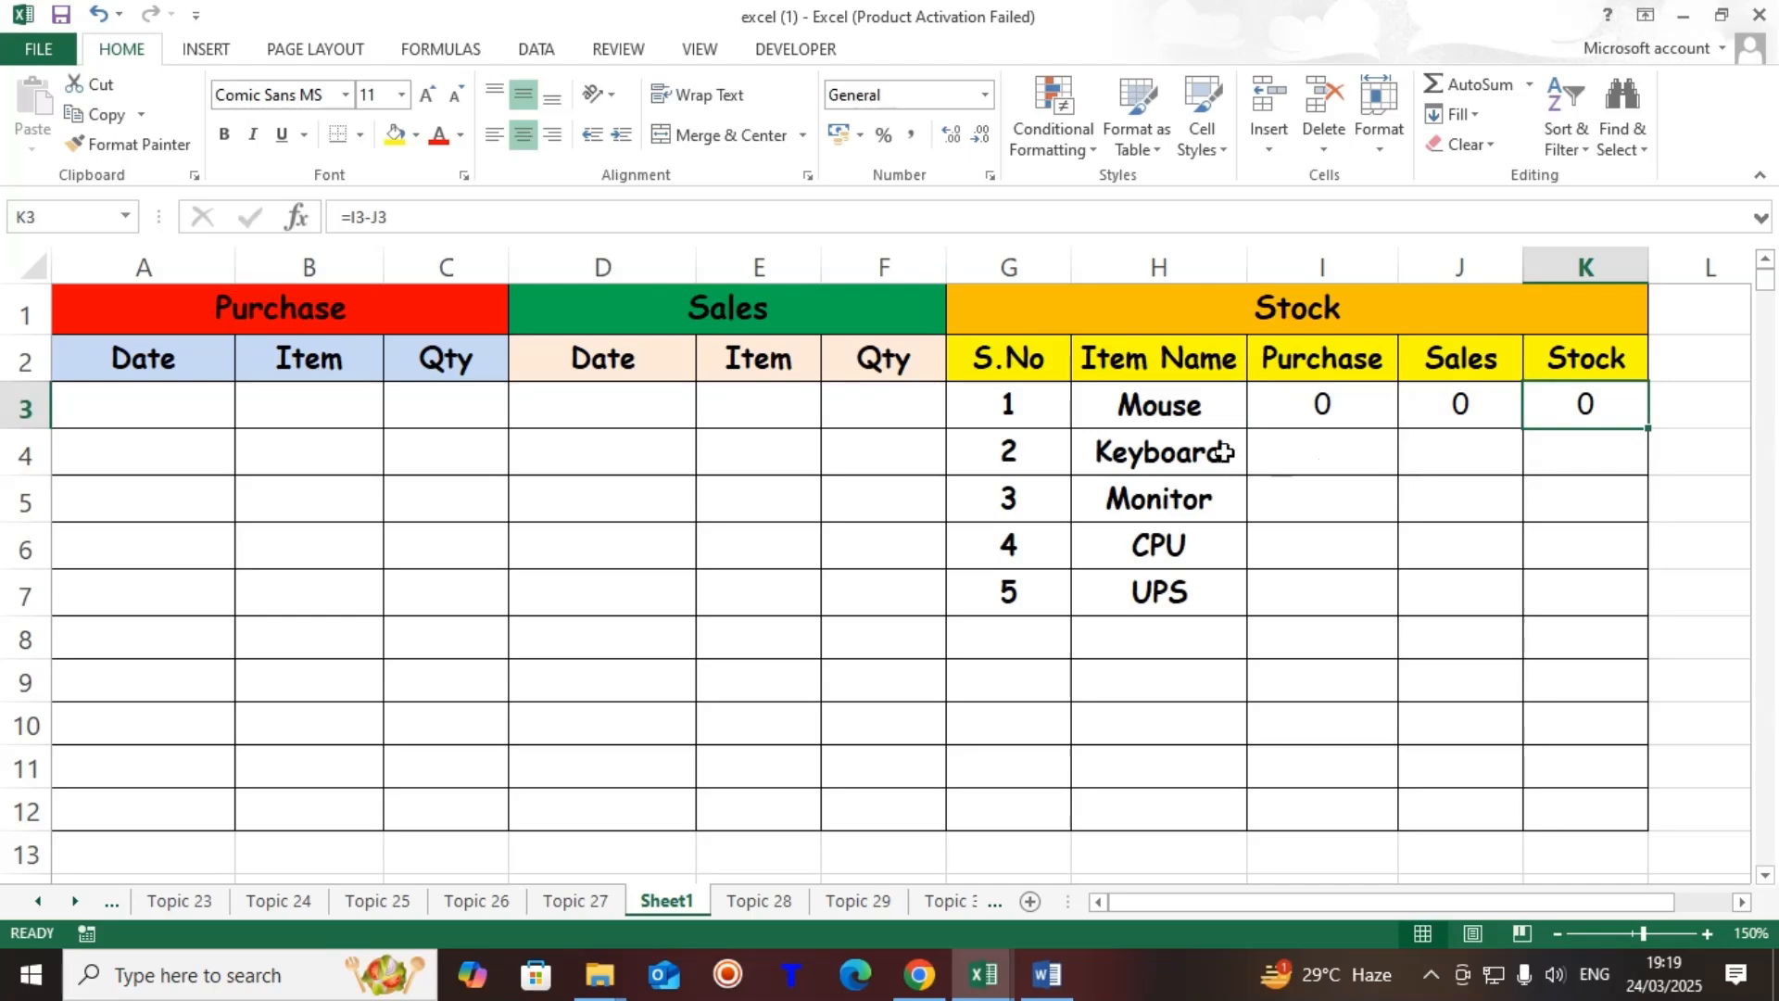
drag(1290, 405, 1633, 619)
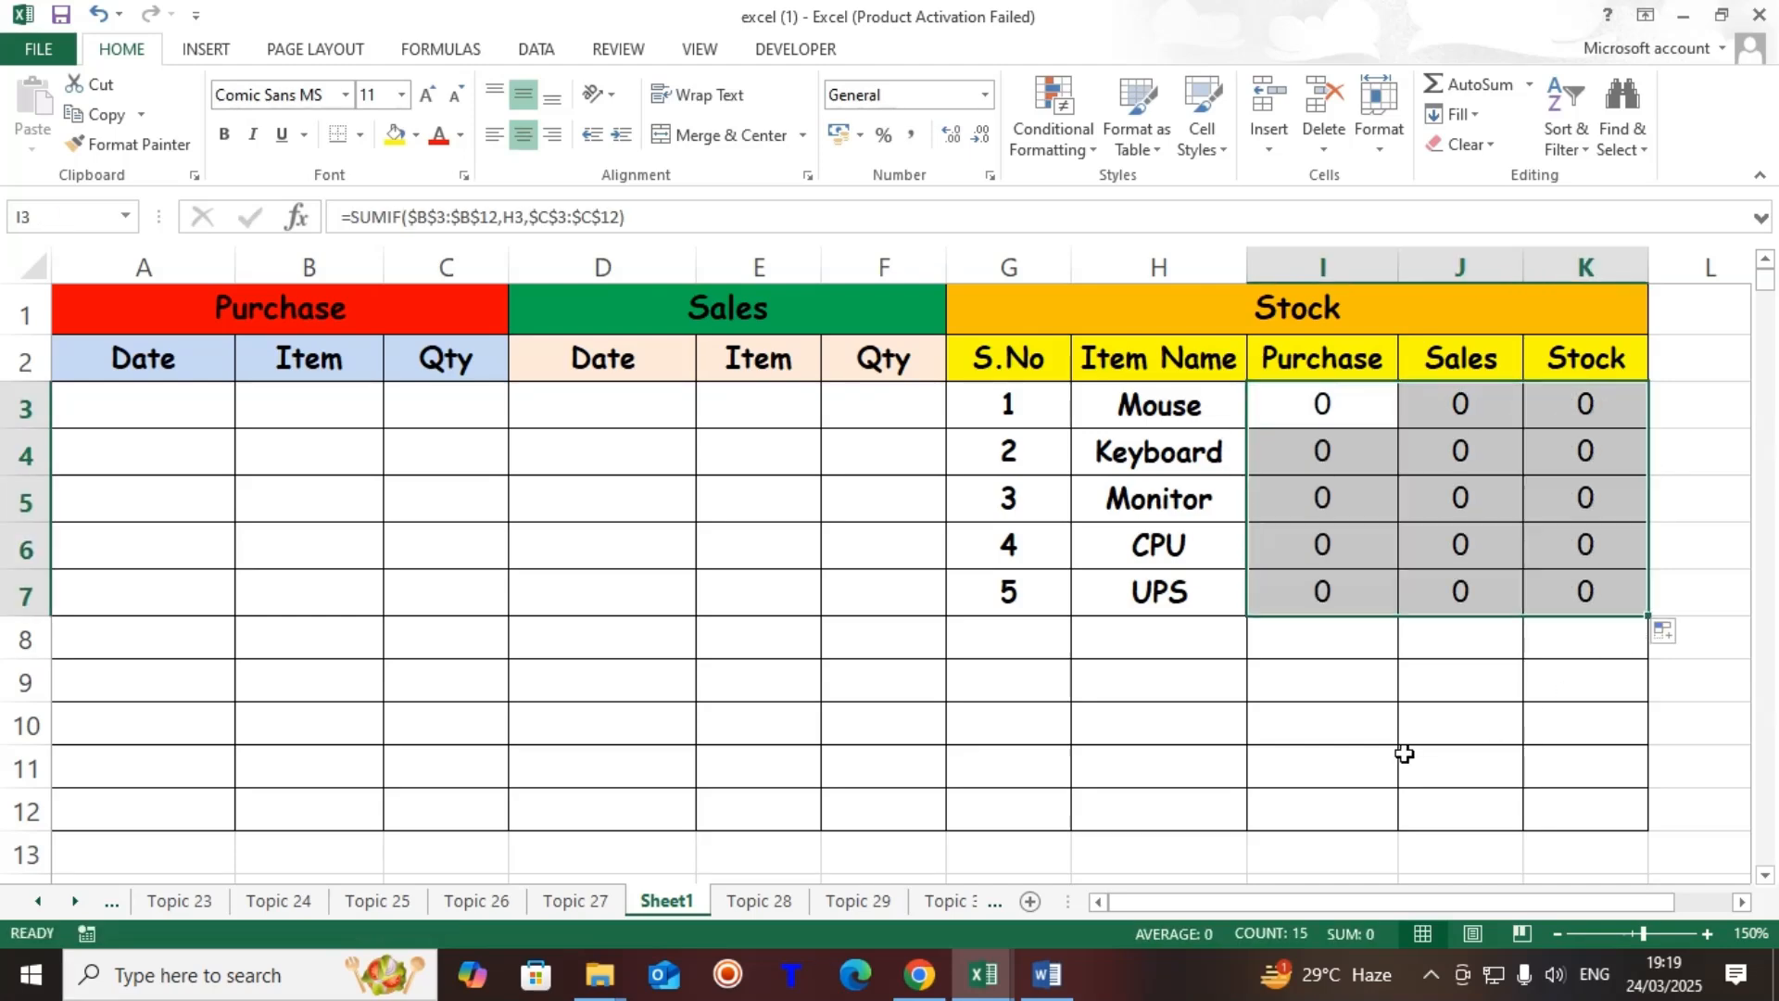
Inspect the ranges and criteria cells in the Mouse and Keyboard purchase formulas in I3 and I4
click(1335, 404)
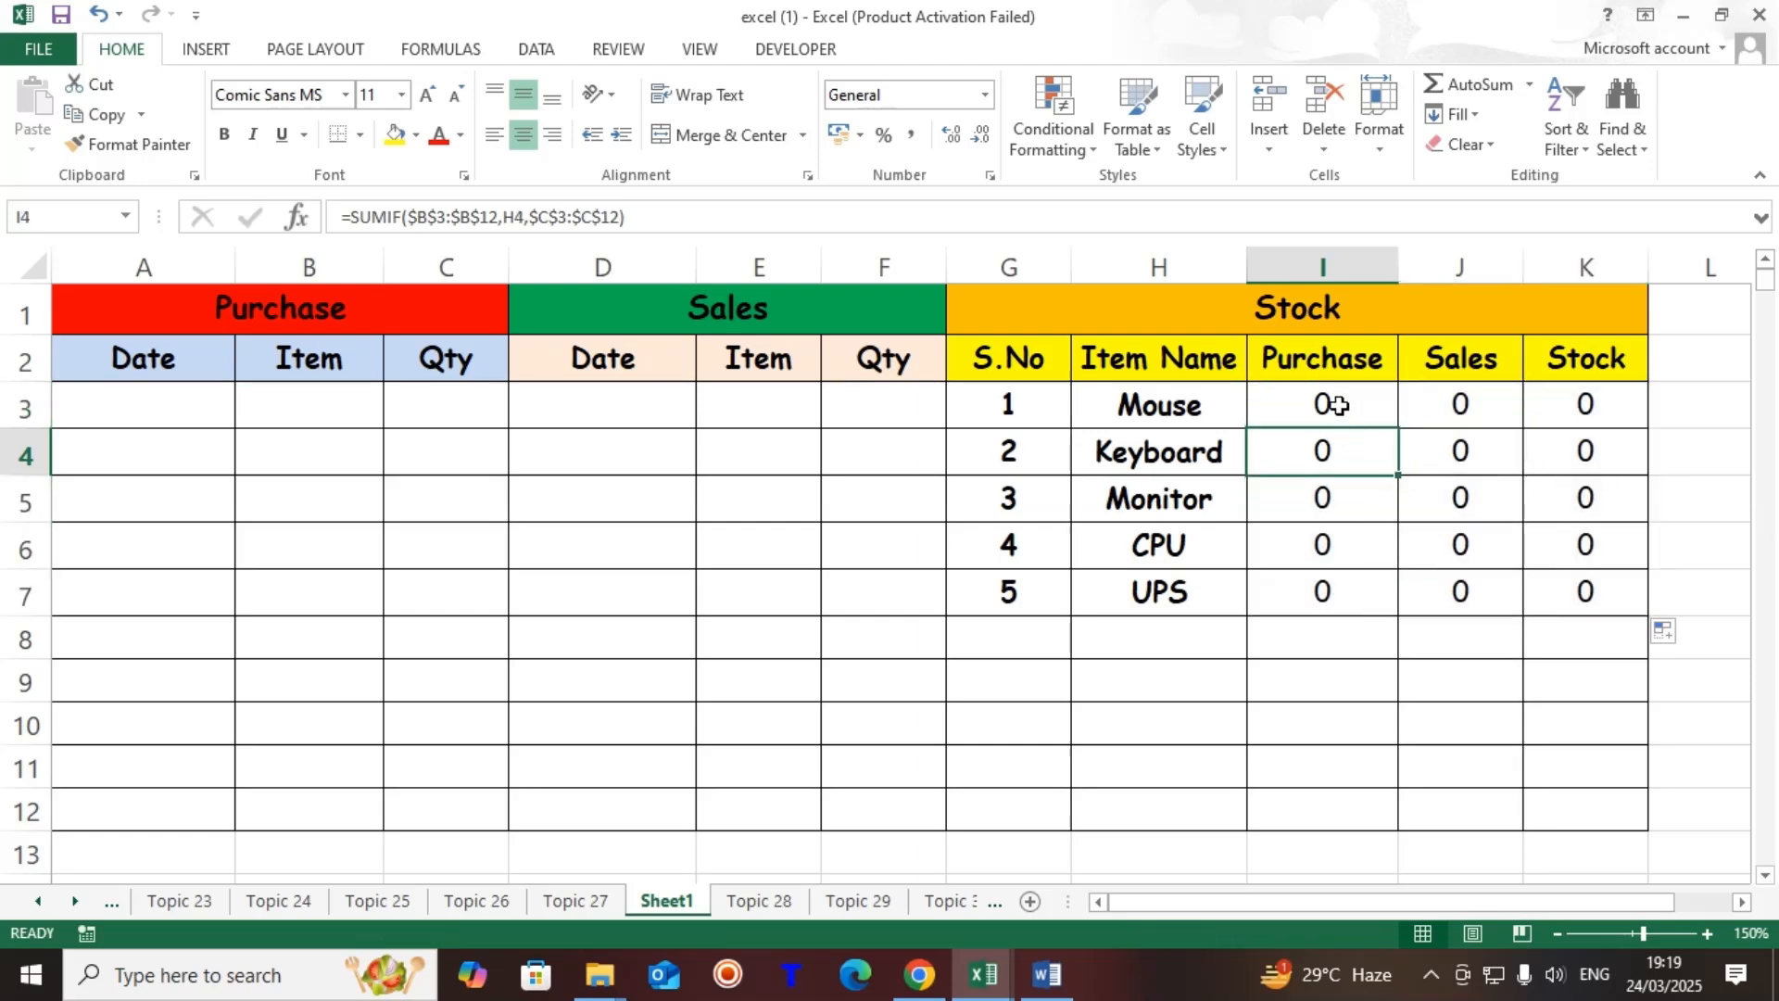
double_click(1334, 404)
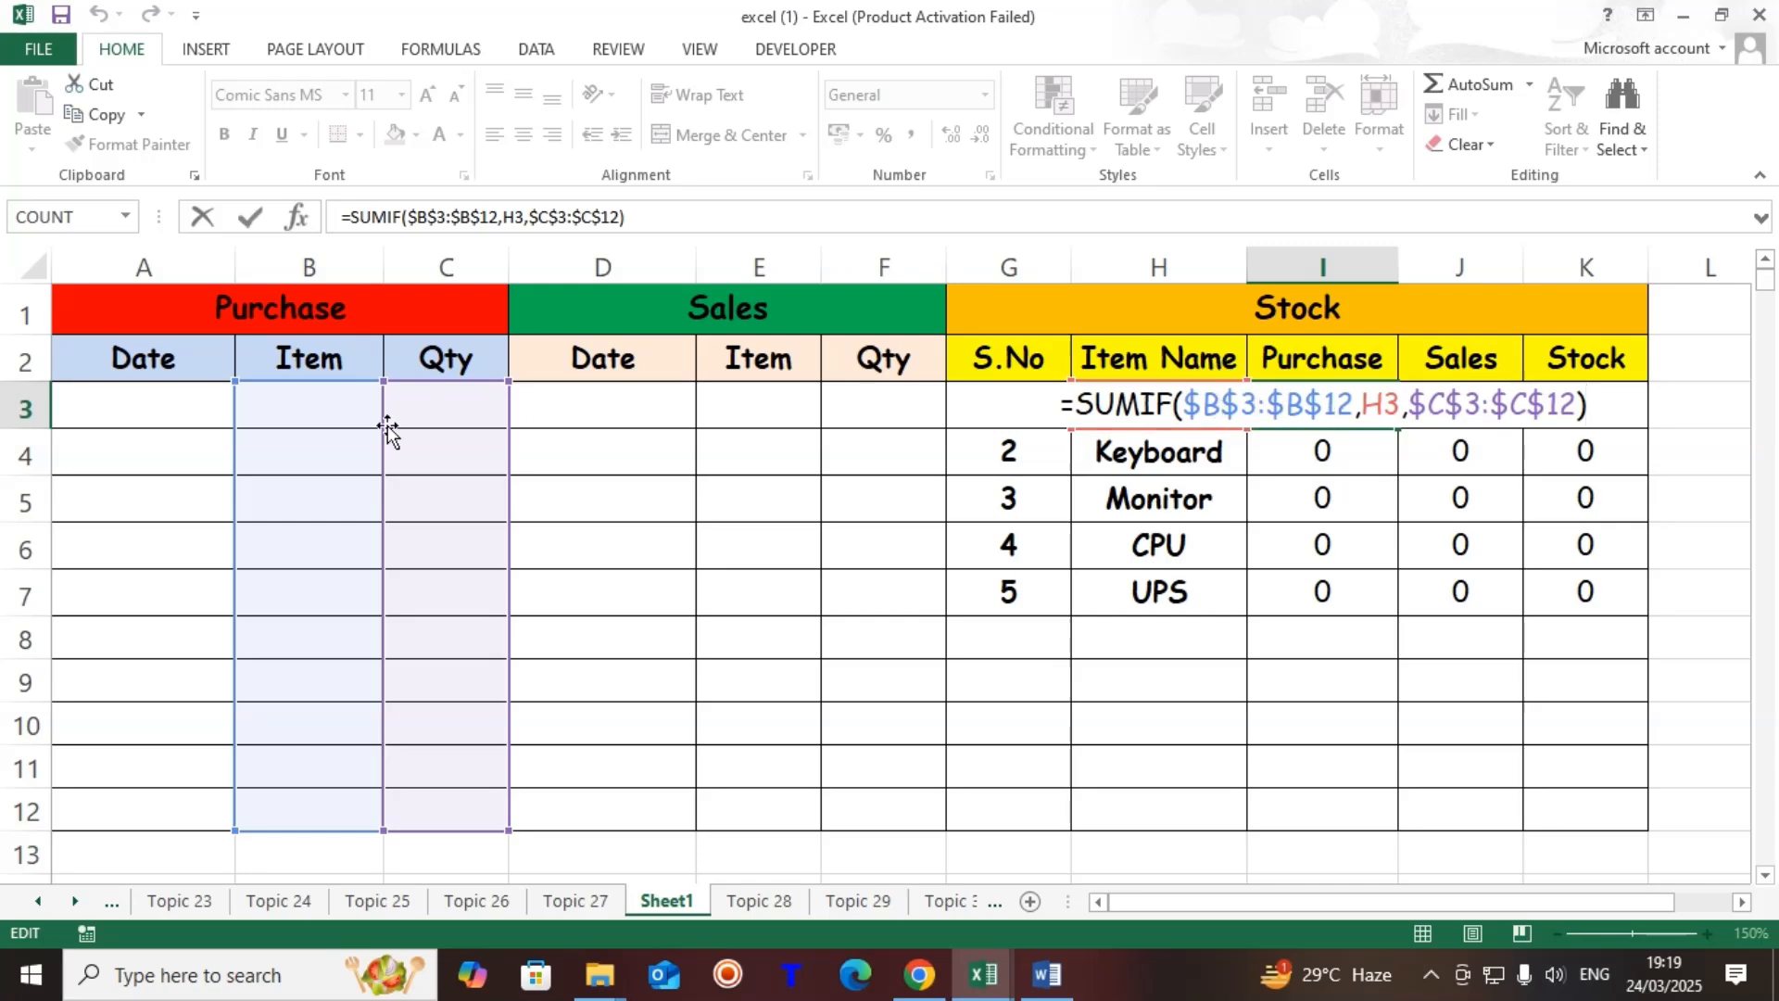
click(1341, 451)
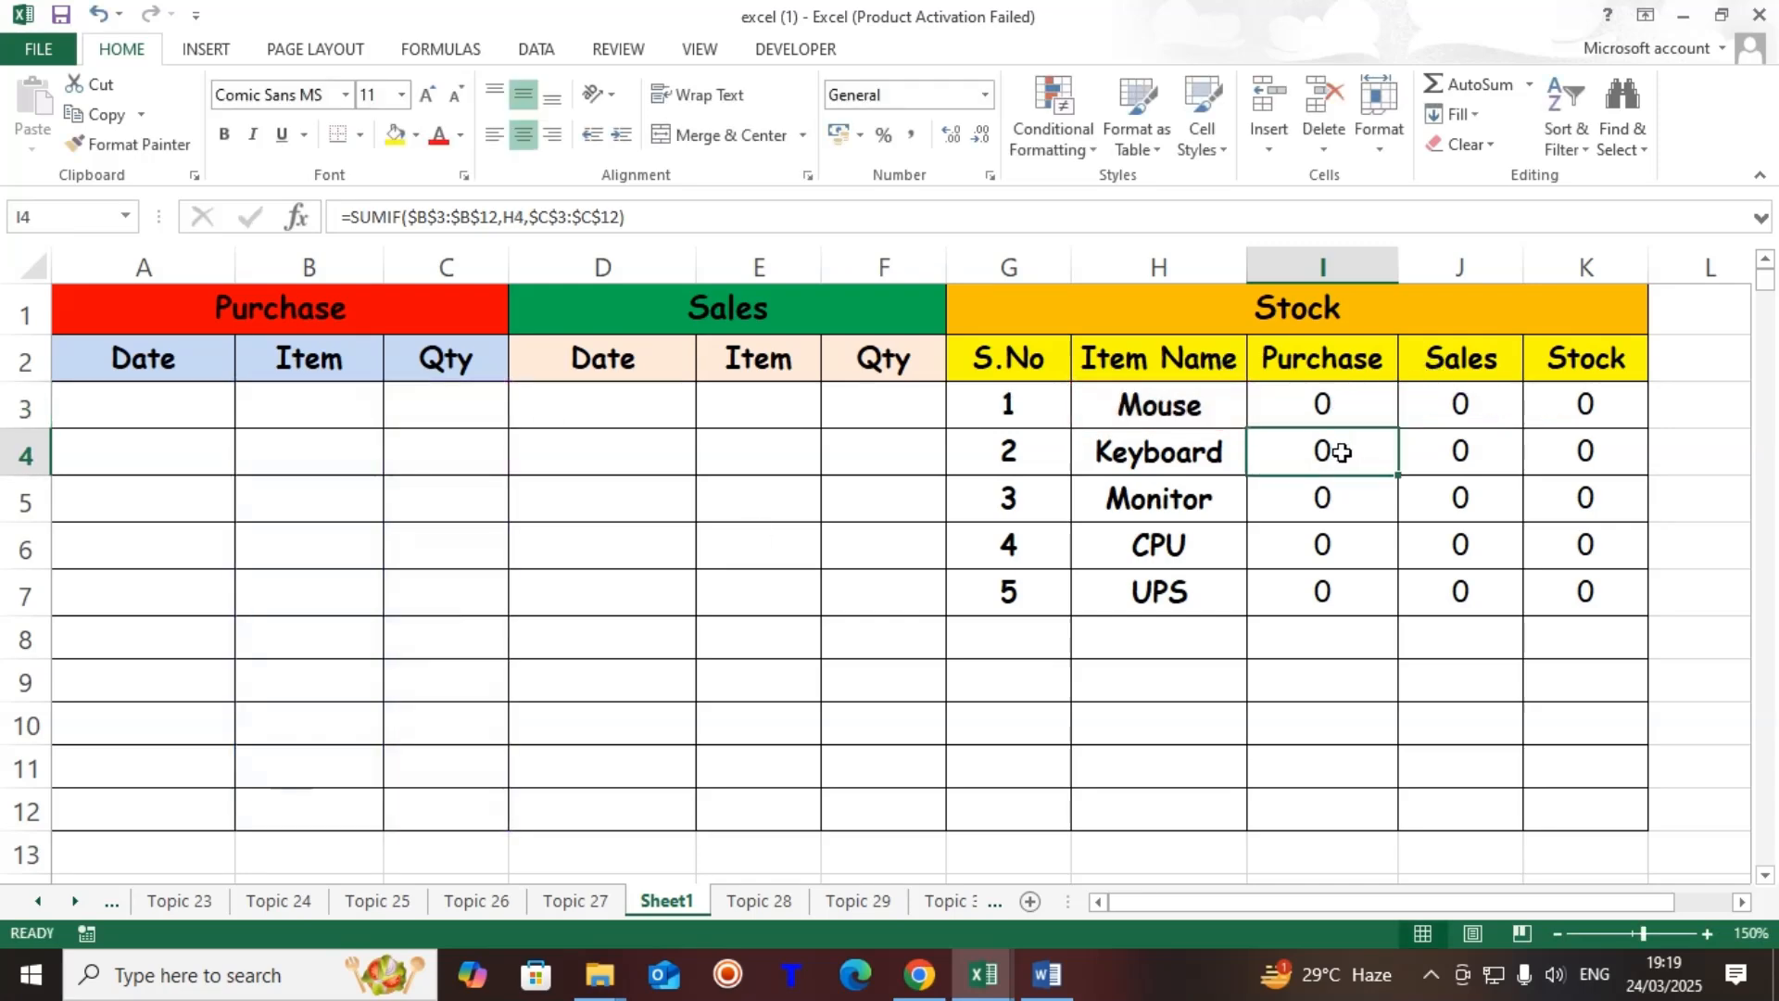
key(F2)
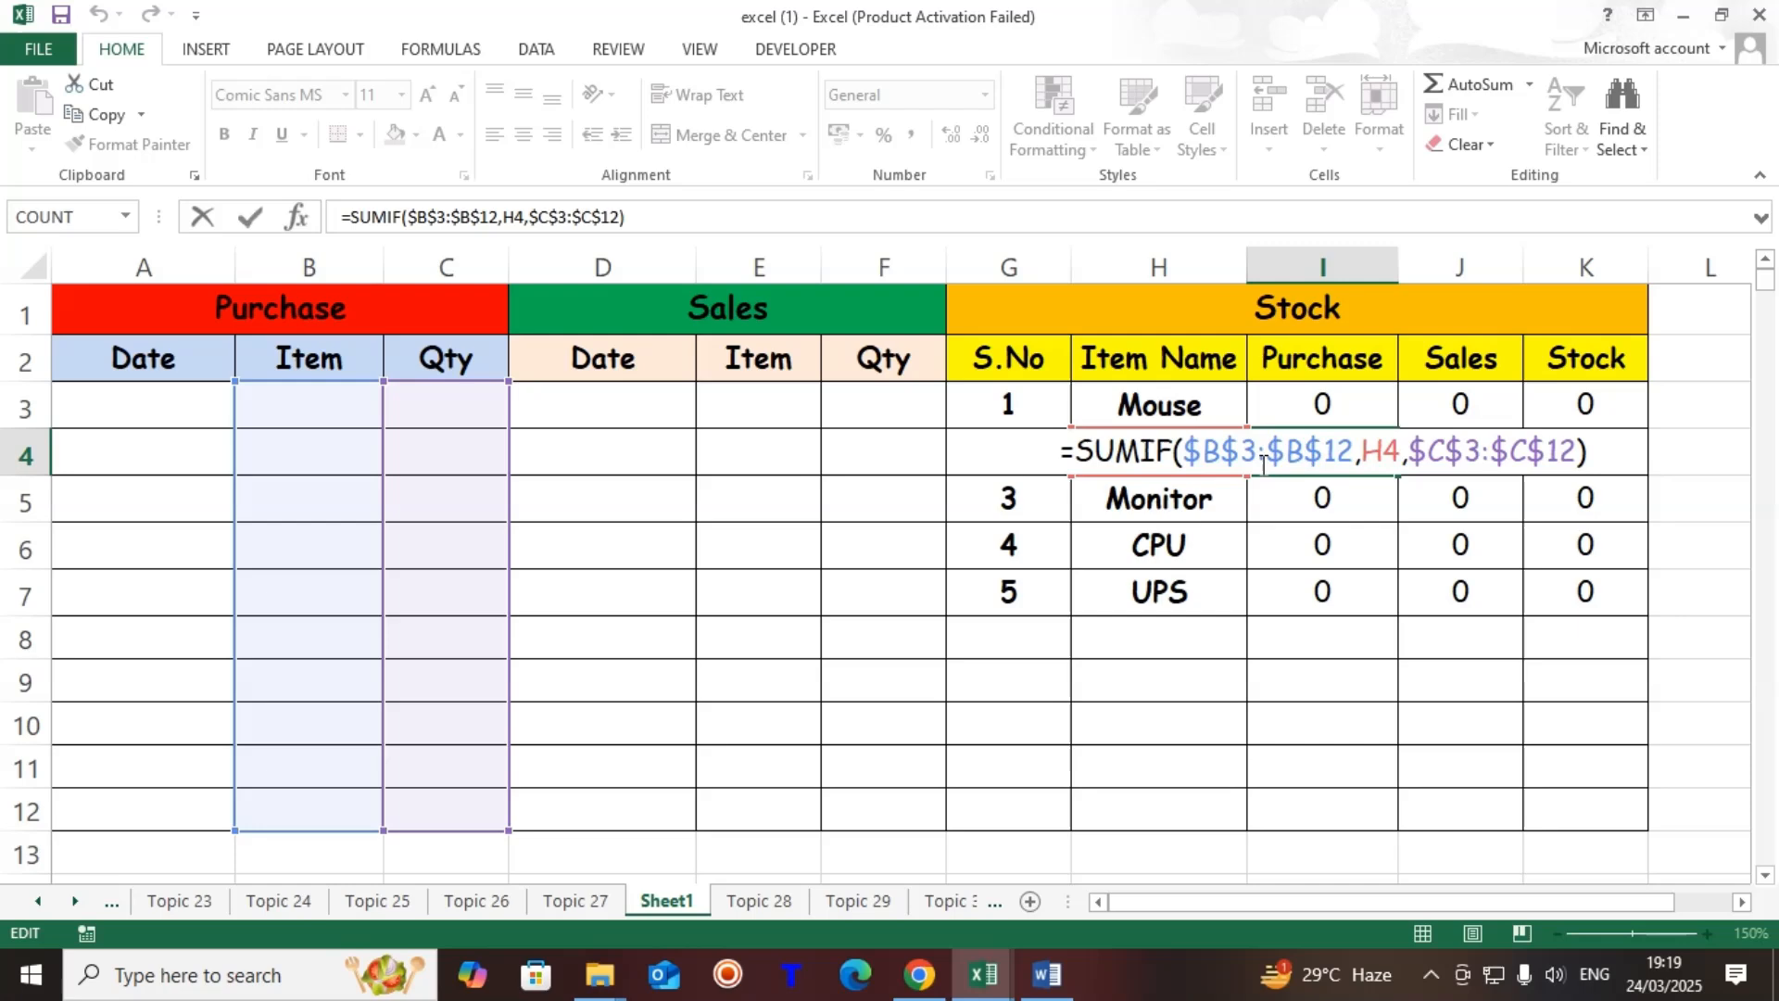
key(ctrl+Return)
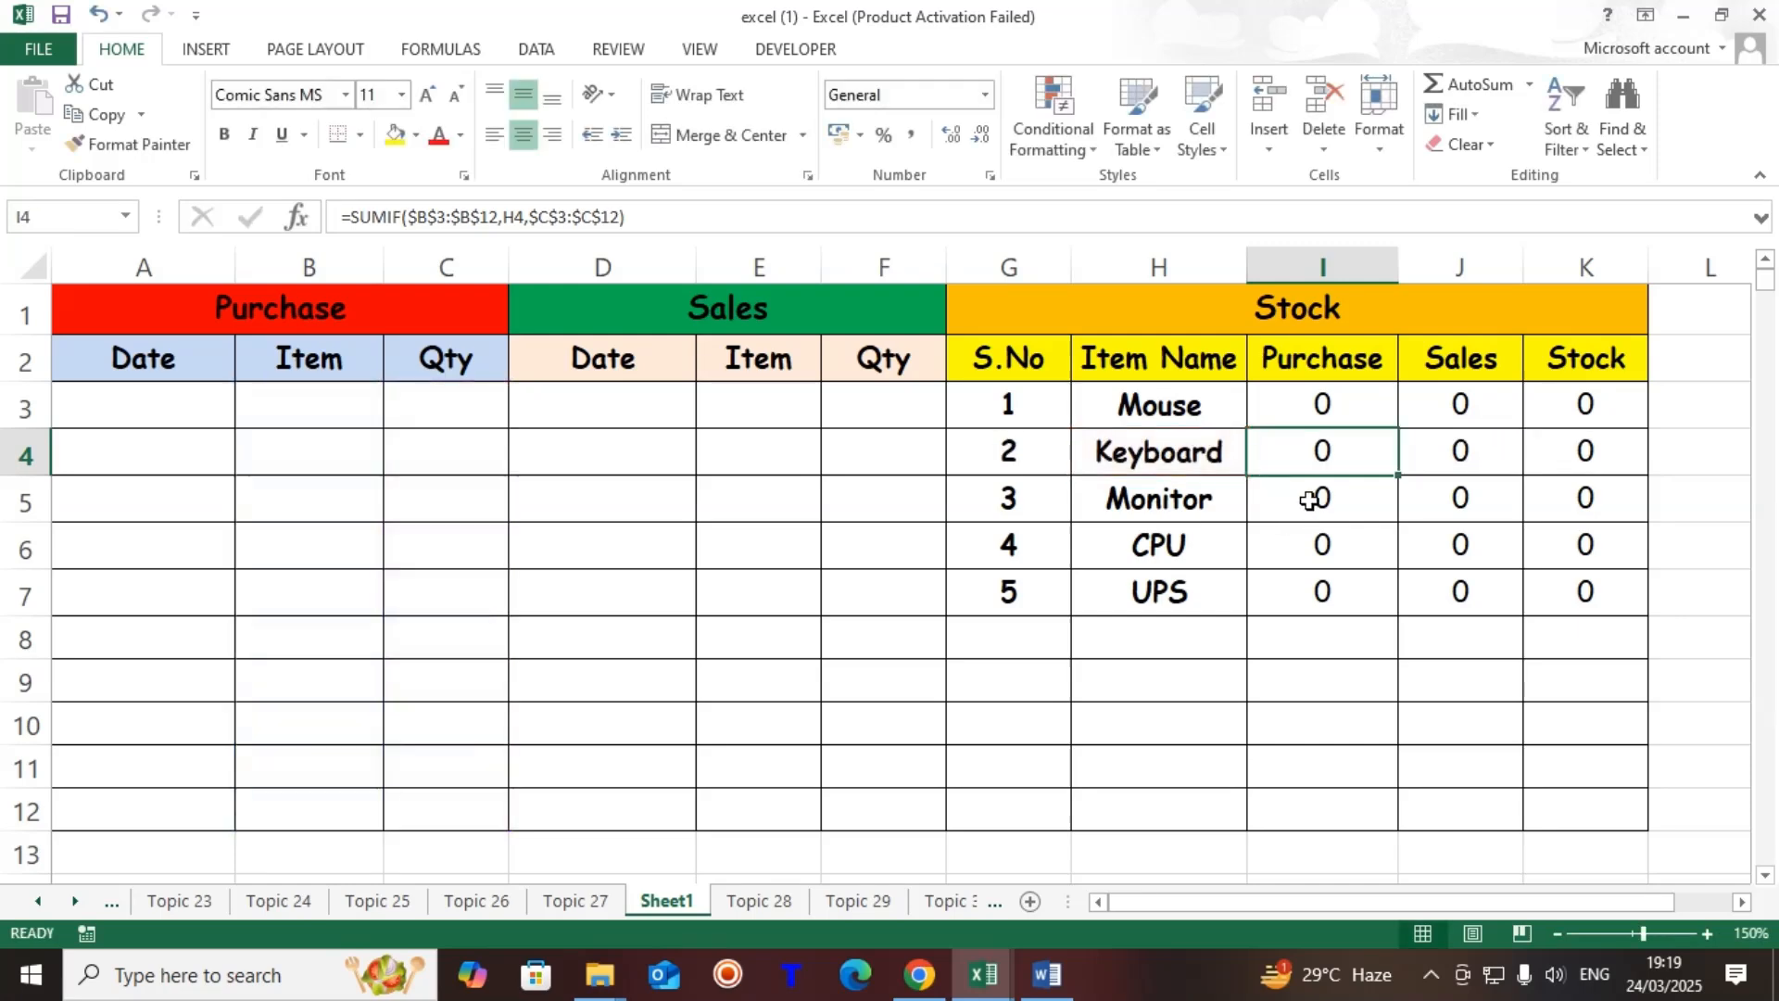
Inspect the ranges and criteria cells in the Monitor, CPU and UPS purchase formulas in I5:I7
click(1309, 501)
double_click(1310, 500)
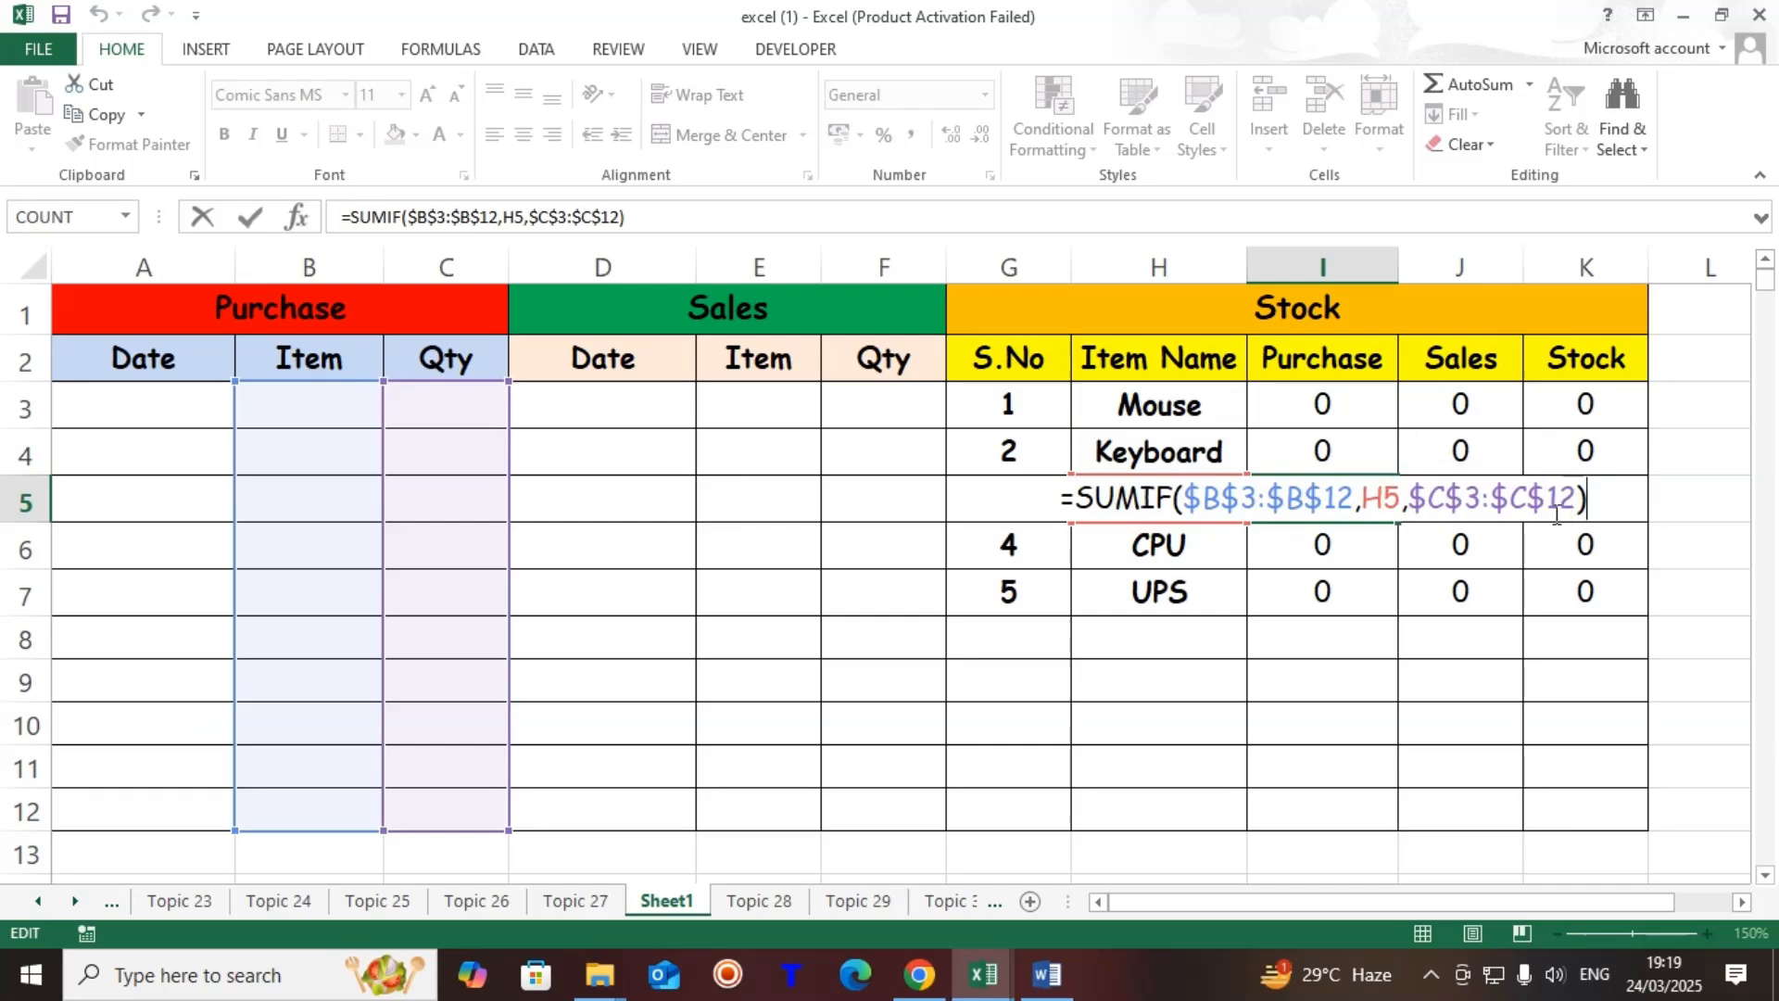
key(ctrl+Return)
click(1310, 554)
double_click(1309, 553)
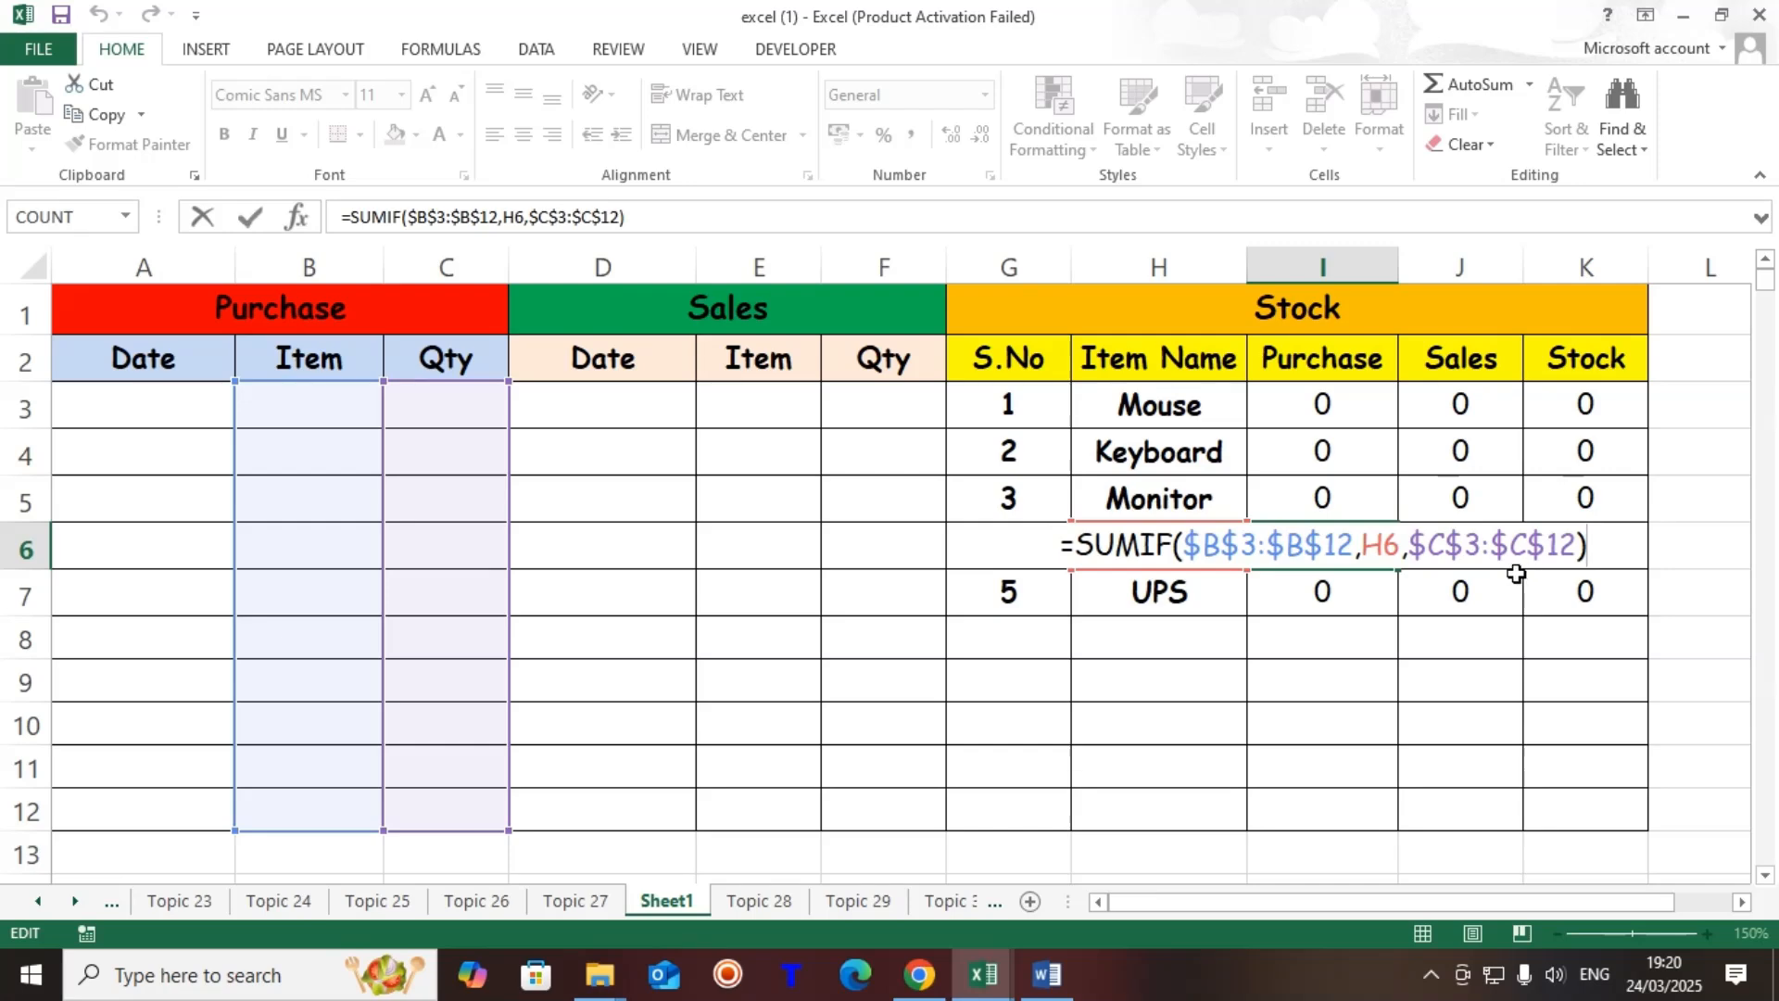
key(ctrl+Return)
click(1326, 594)
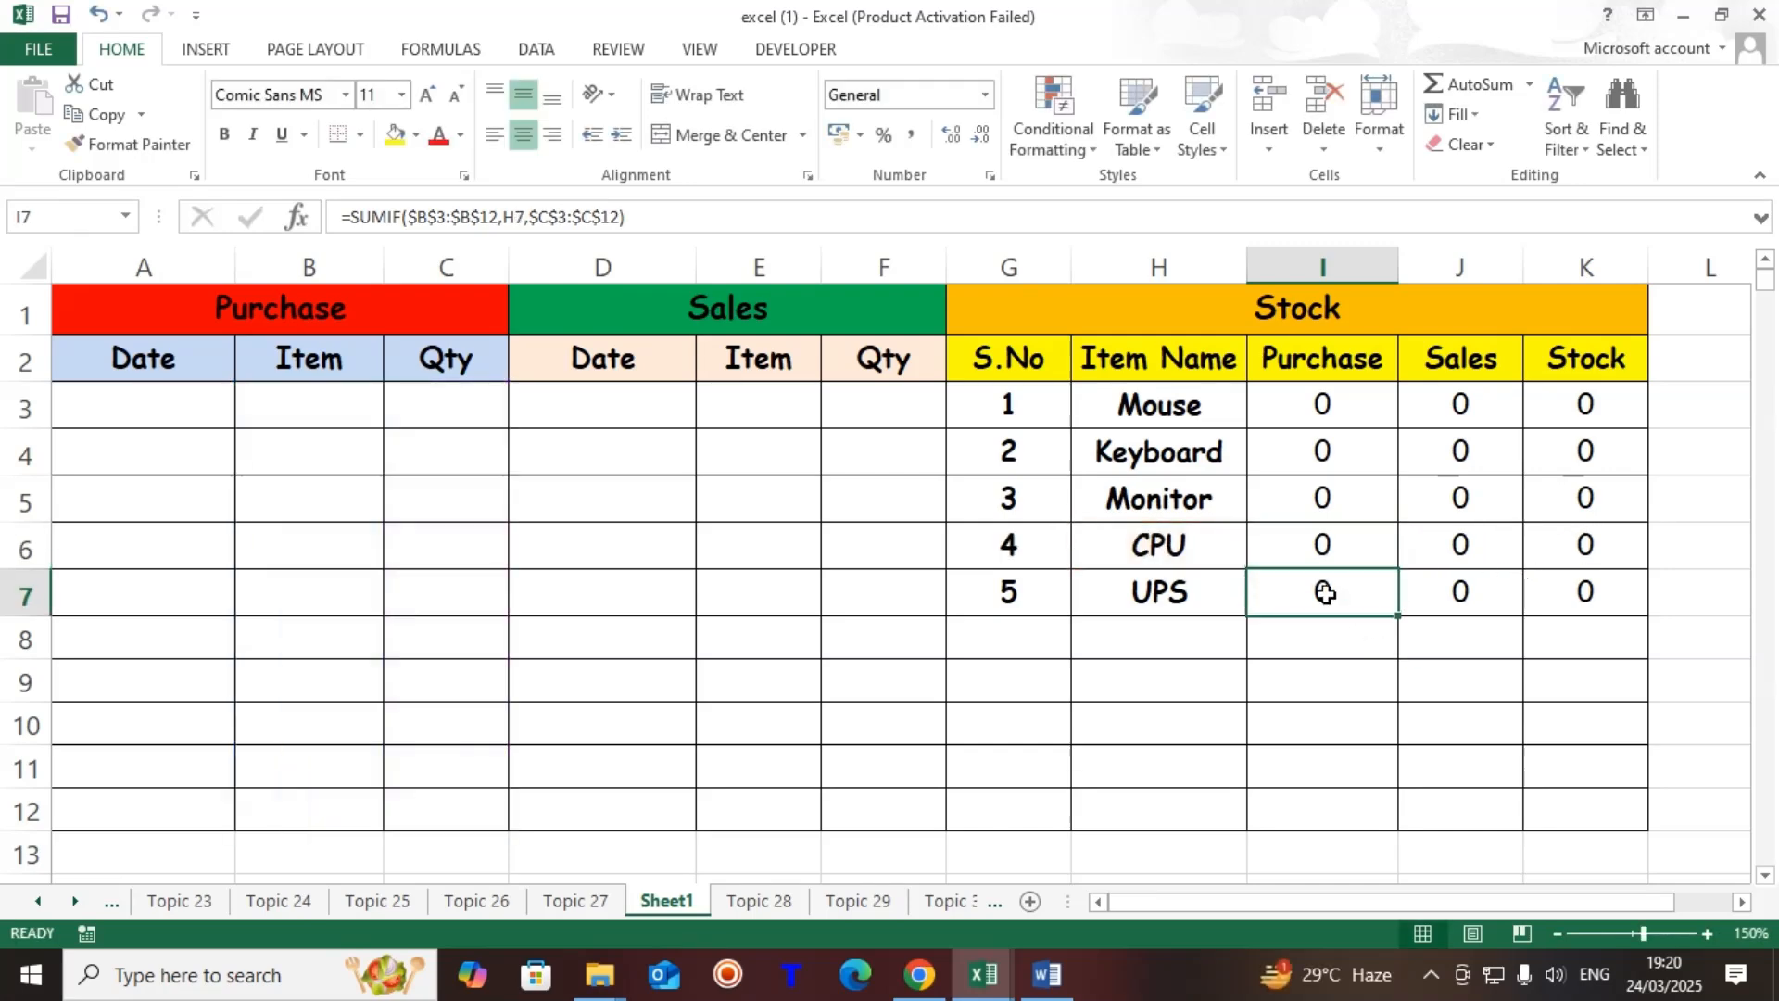
double_click(1326, 594)
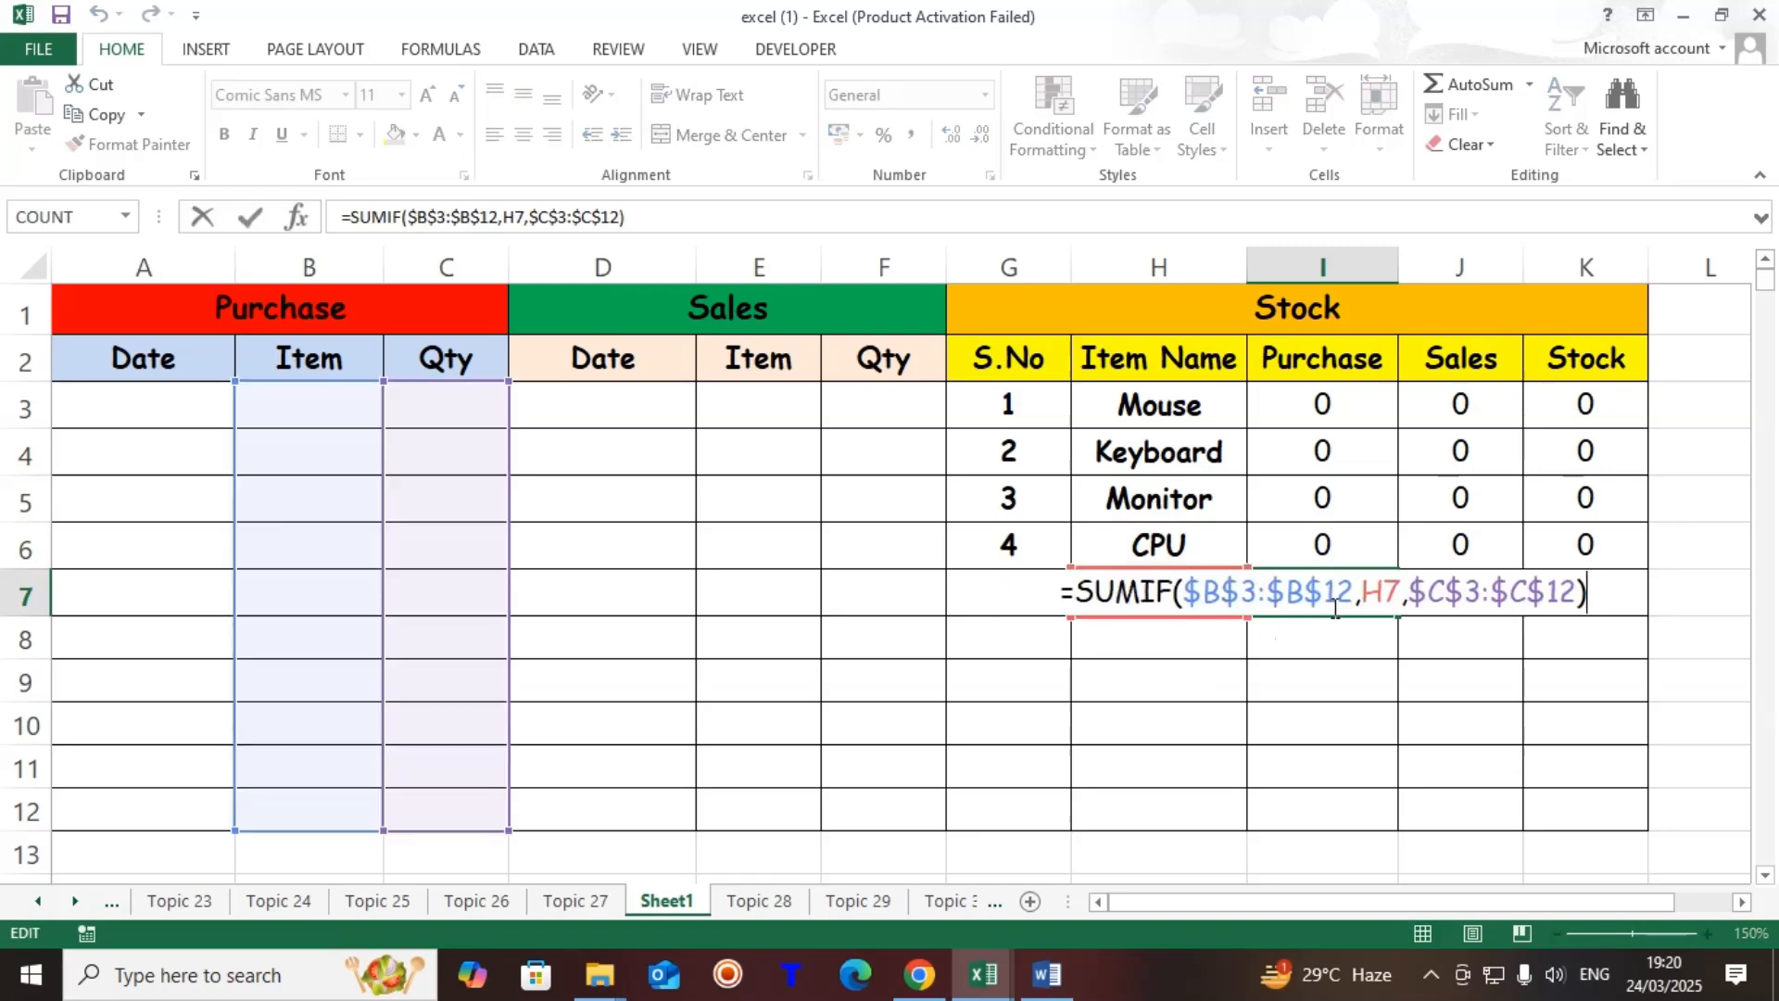
key(Escape)
Enter the first purchase record in A3:C3 with date 1-1-2025, item mouse and quantity 100
click(134, 400)
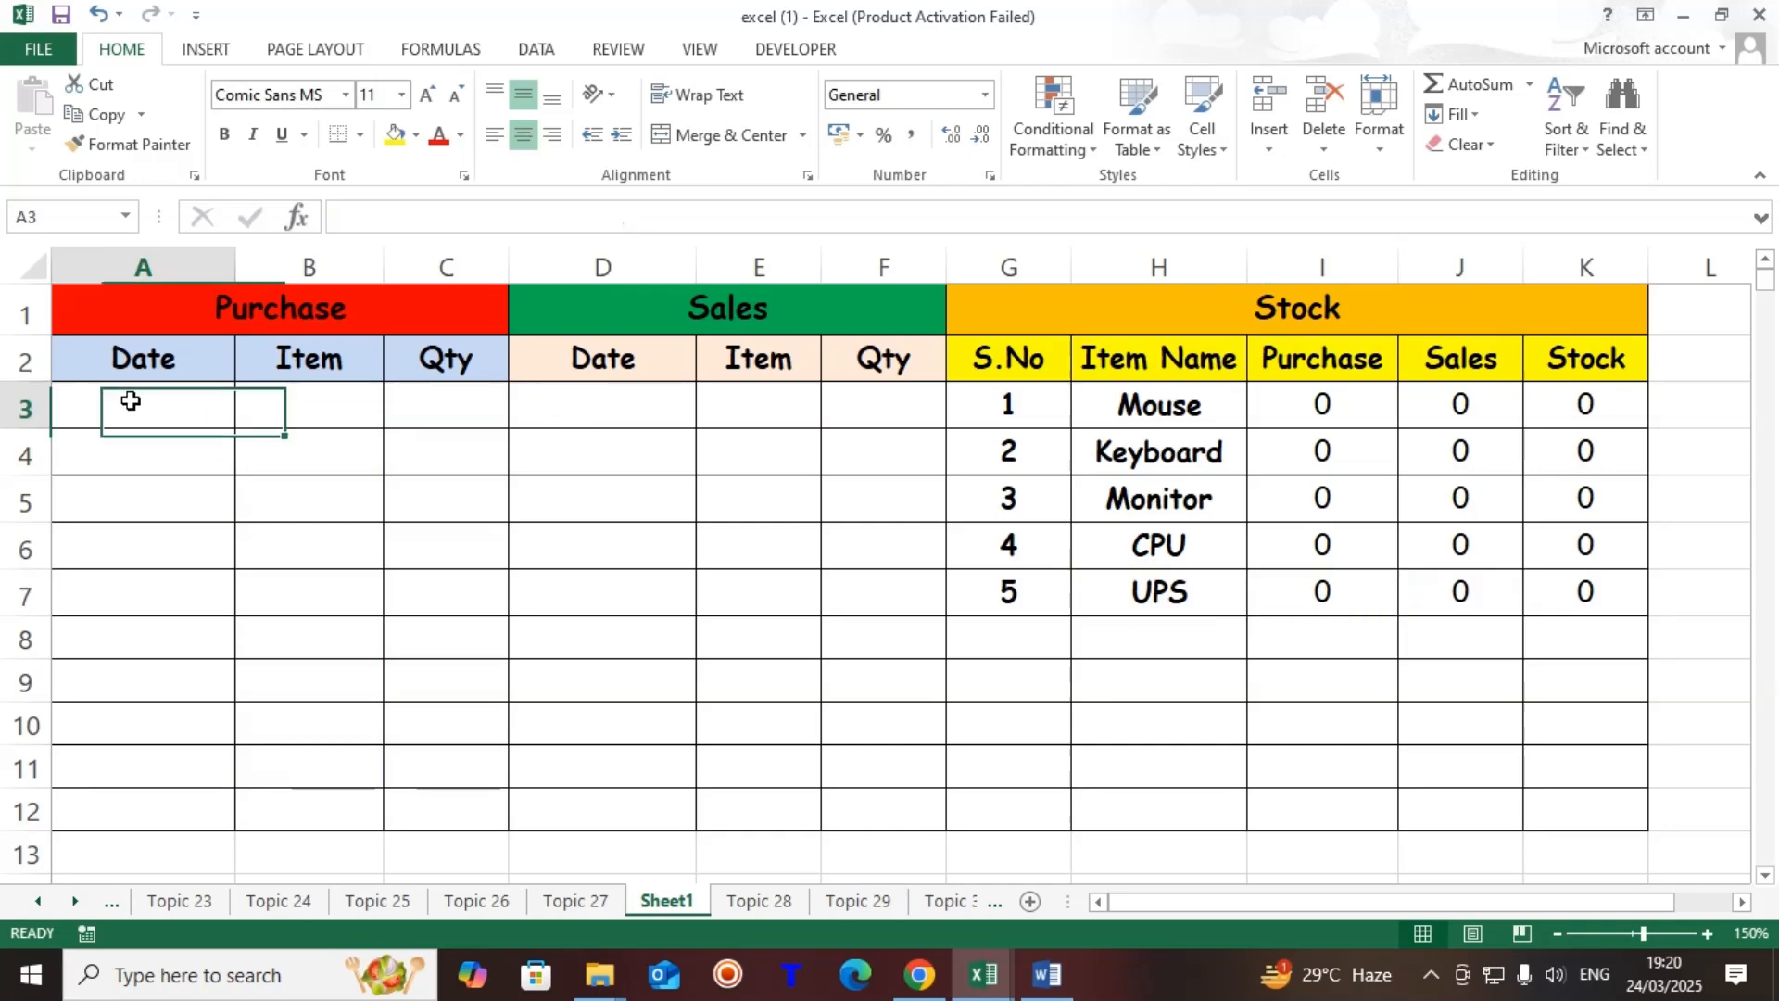
text(1-1-)
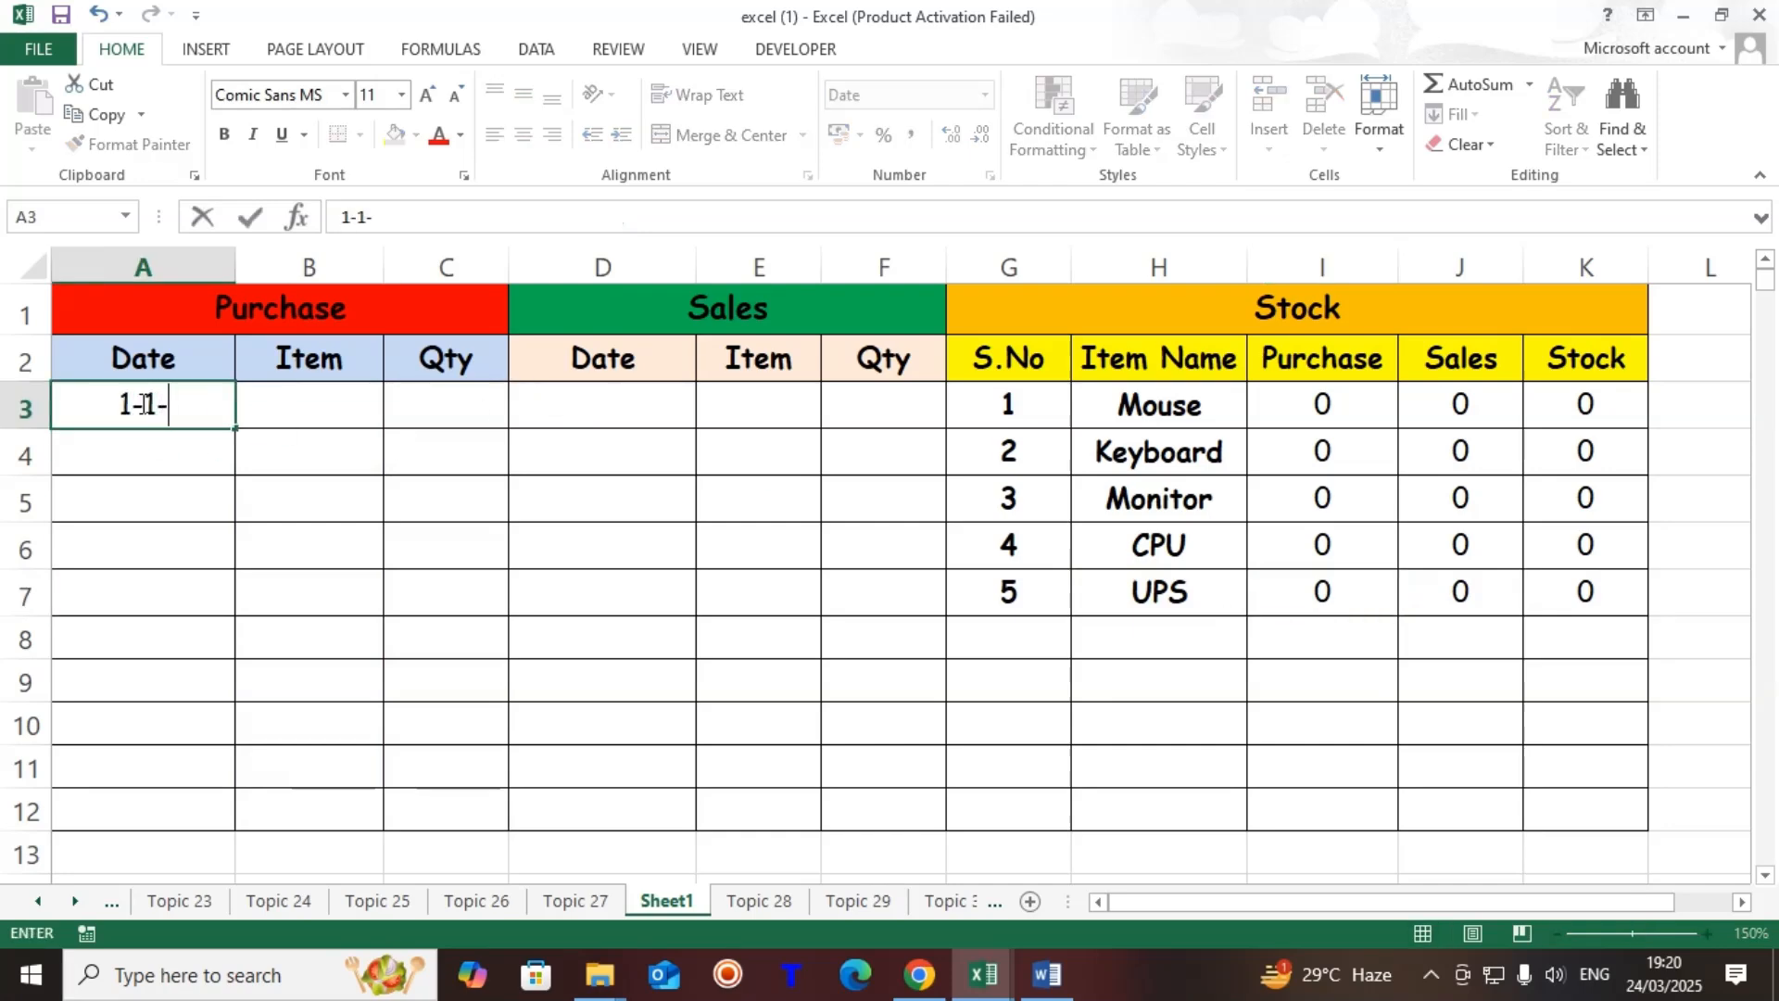
text(2025)
key(Tab)
text(mouse)
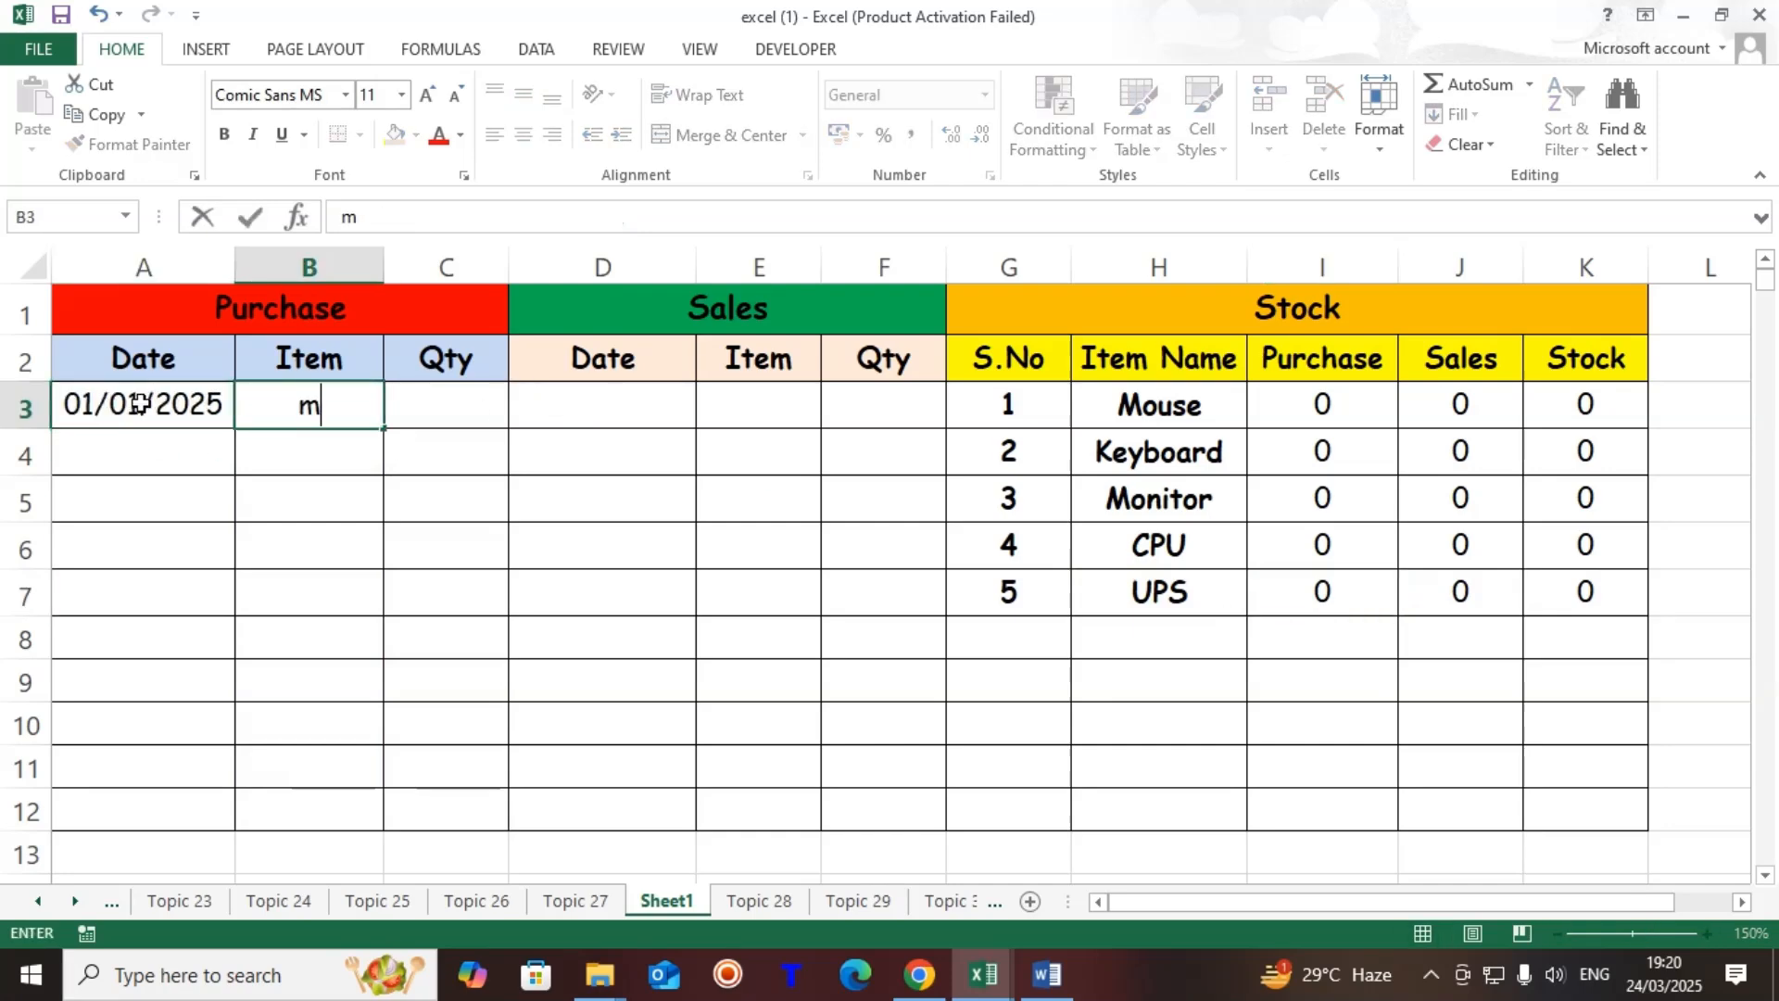
key(Tab)
text(100)
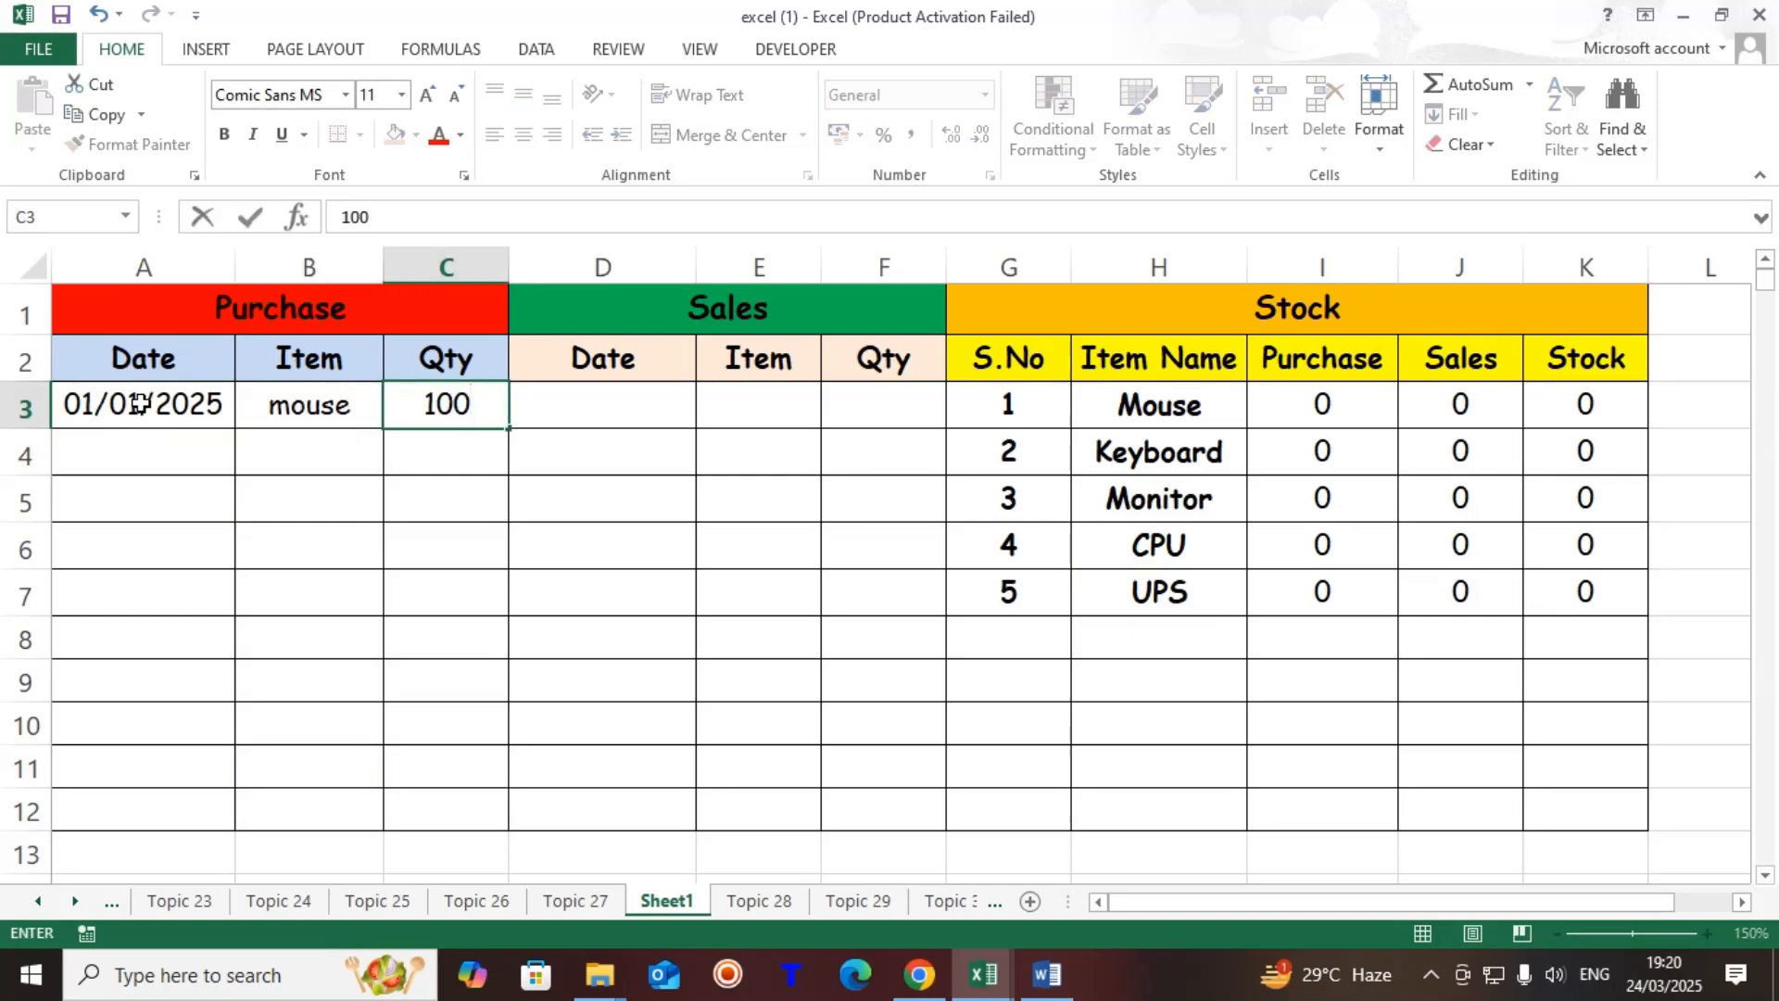
key(Return)
Test the purchase formulas by changing the purchase item in B3 to keyboard and then to monitor
key(Up)
key(Left)
key(Right)
text(keyboard)
key(Return)
key(Up)
text(monitor)
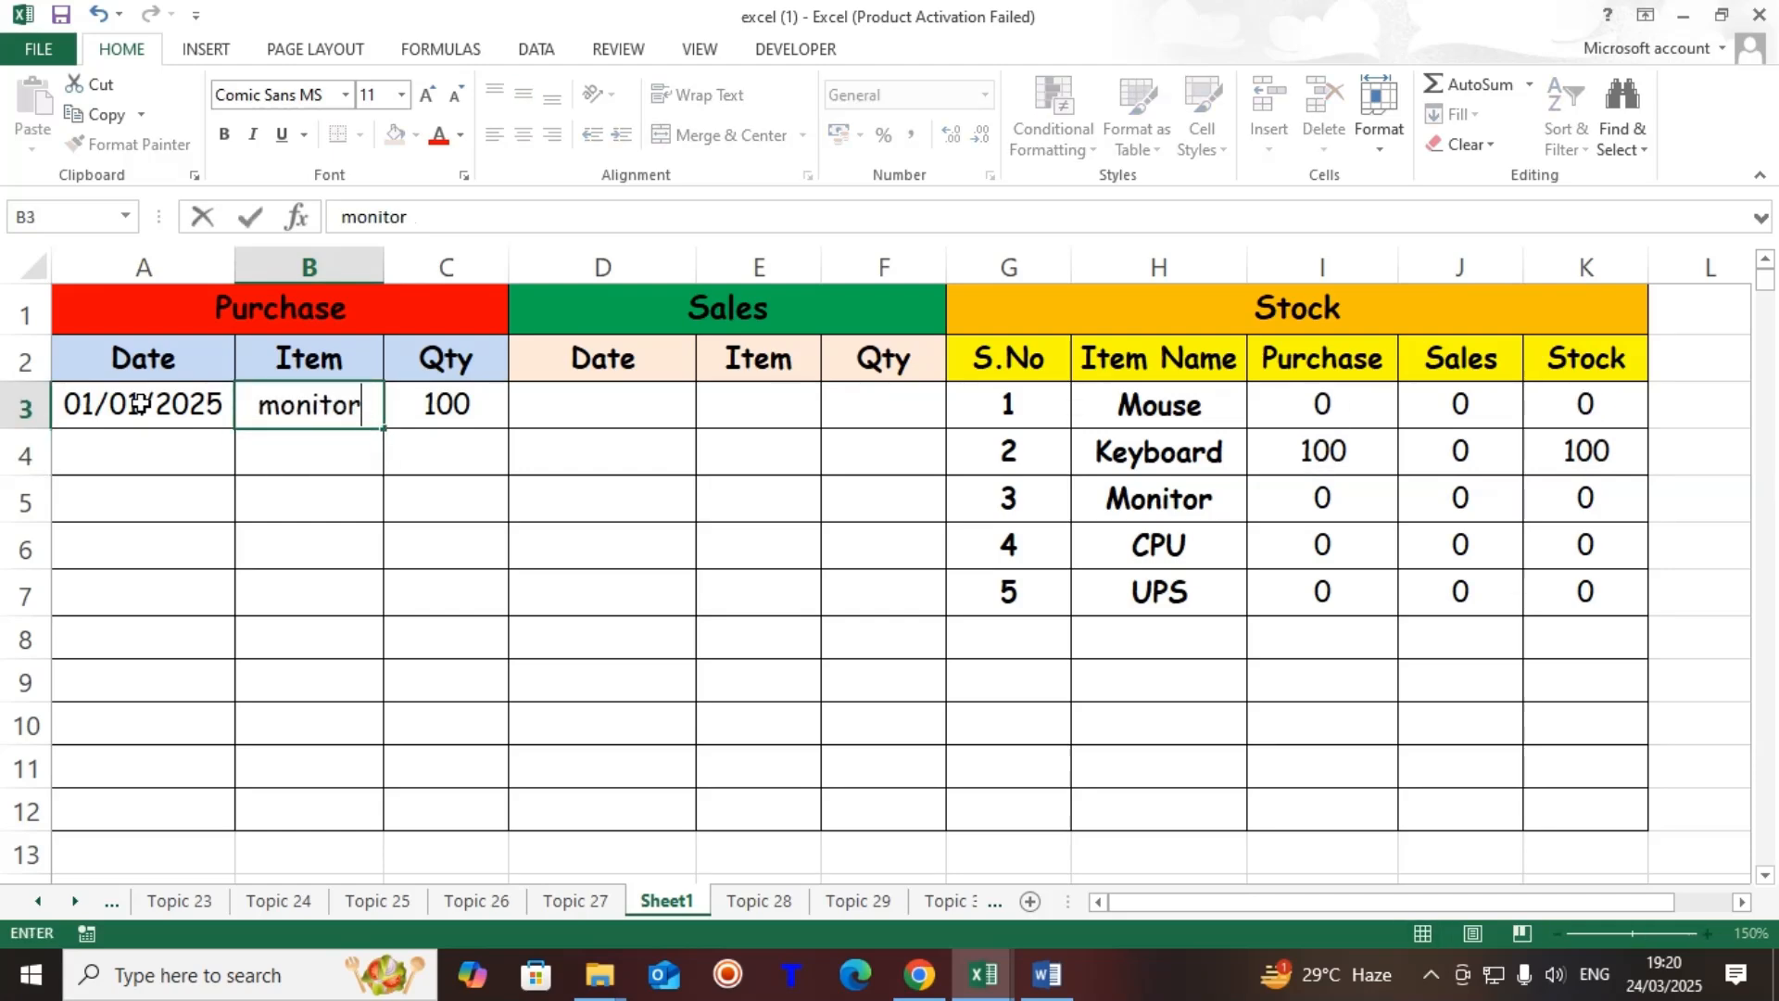
key(Return)
Test the CPU and UPS purchase formulas by changing the item in B3 to cpu and then to ups
key(Up)
text(cpu)
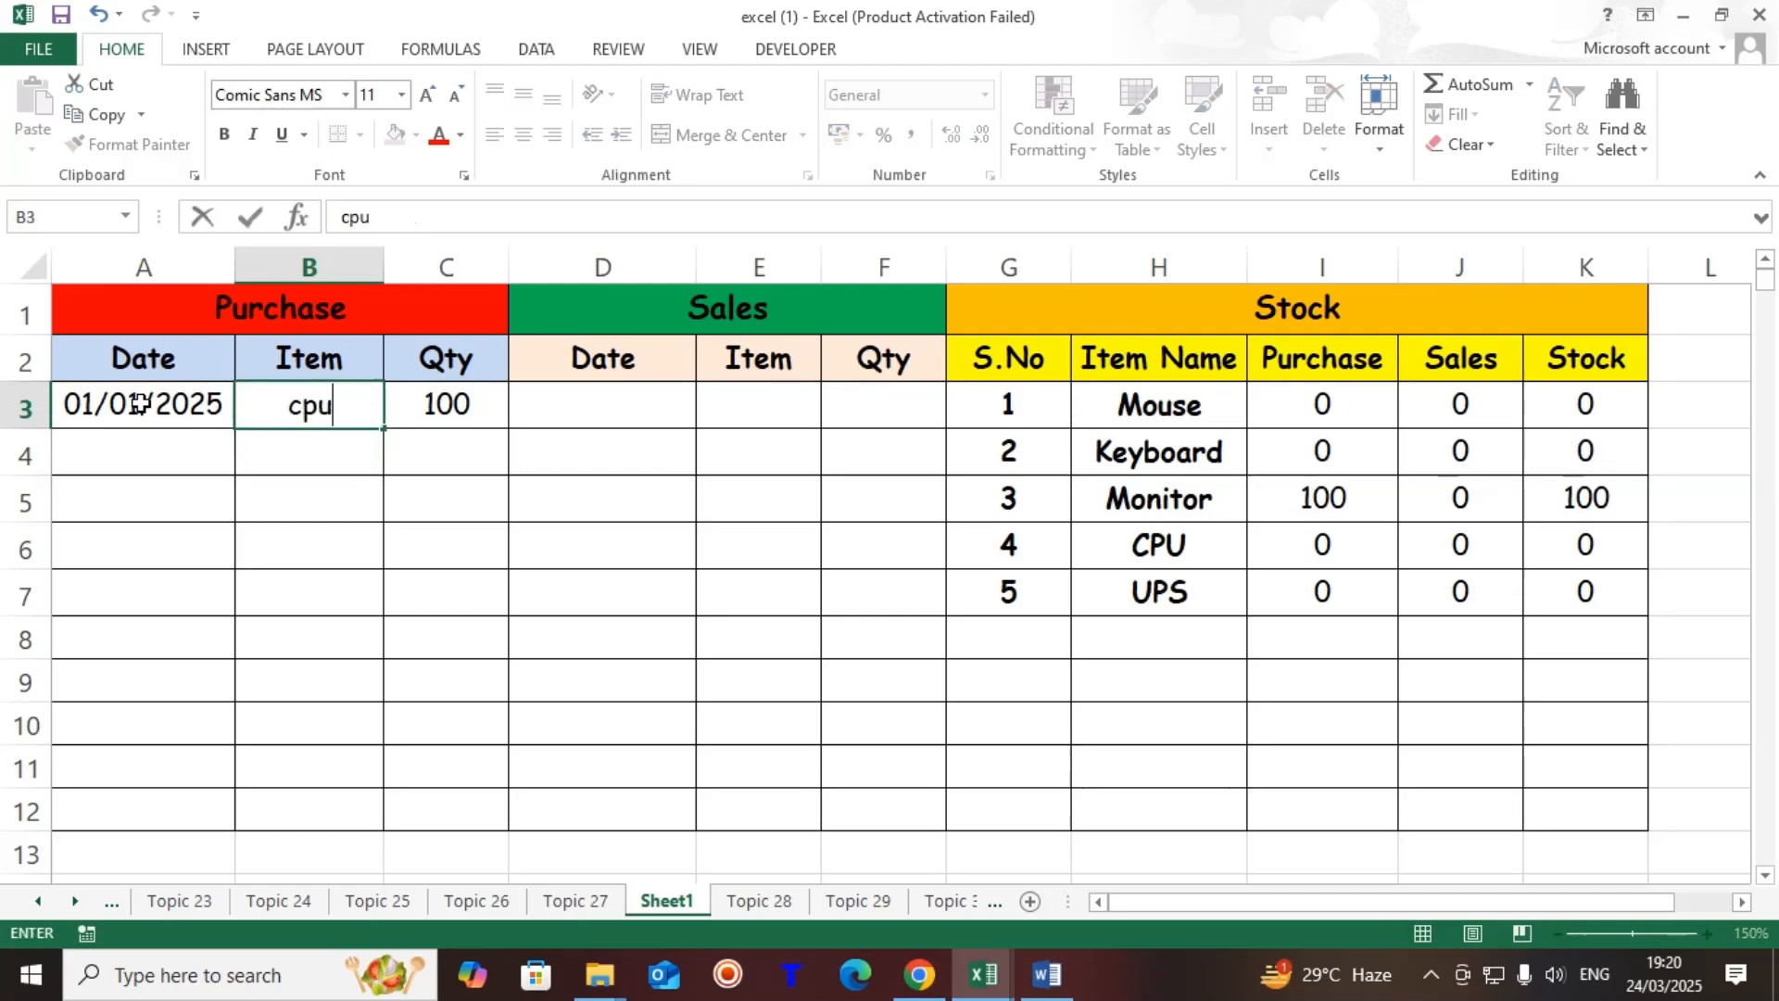
key(Return)
key(Up)
text(ups)
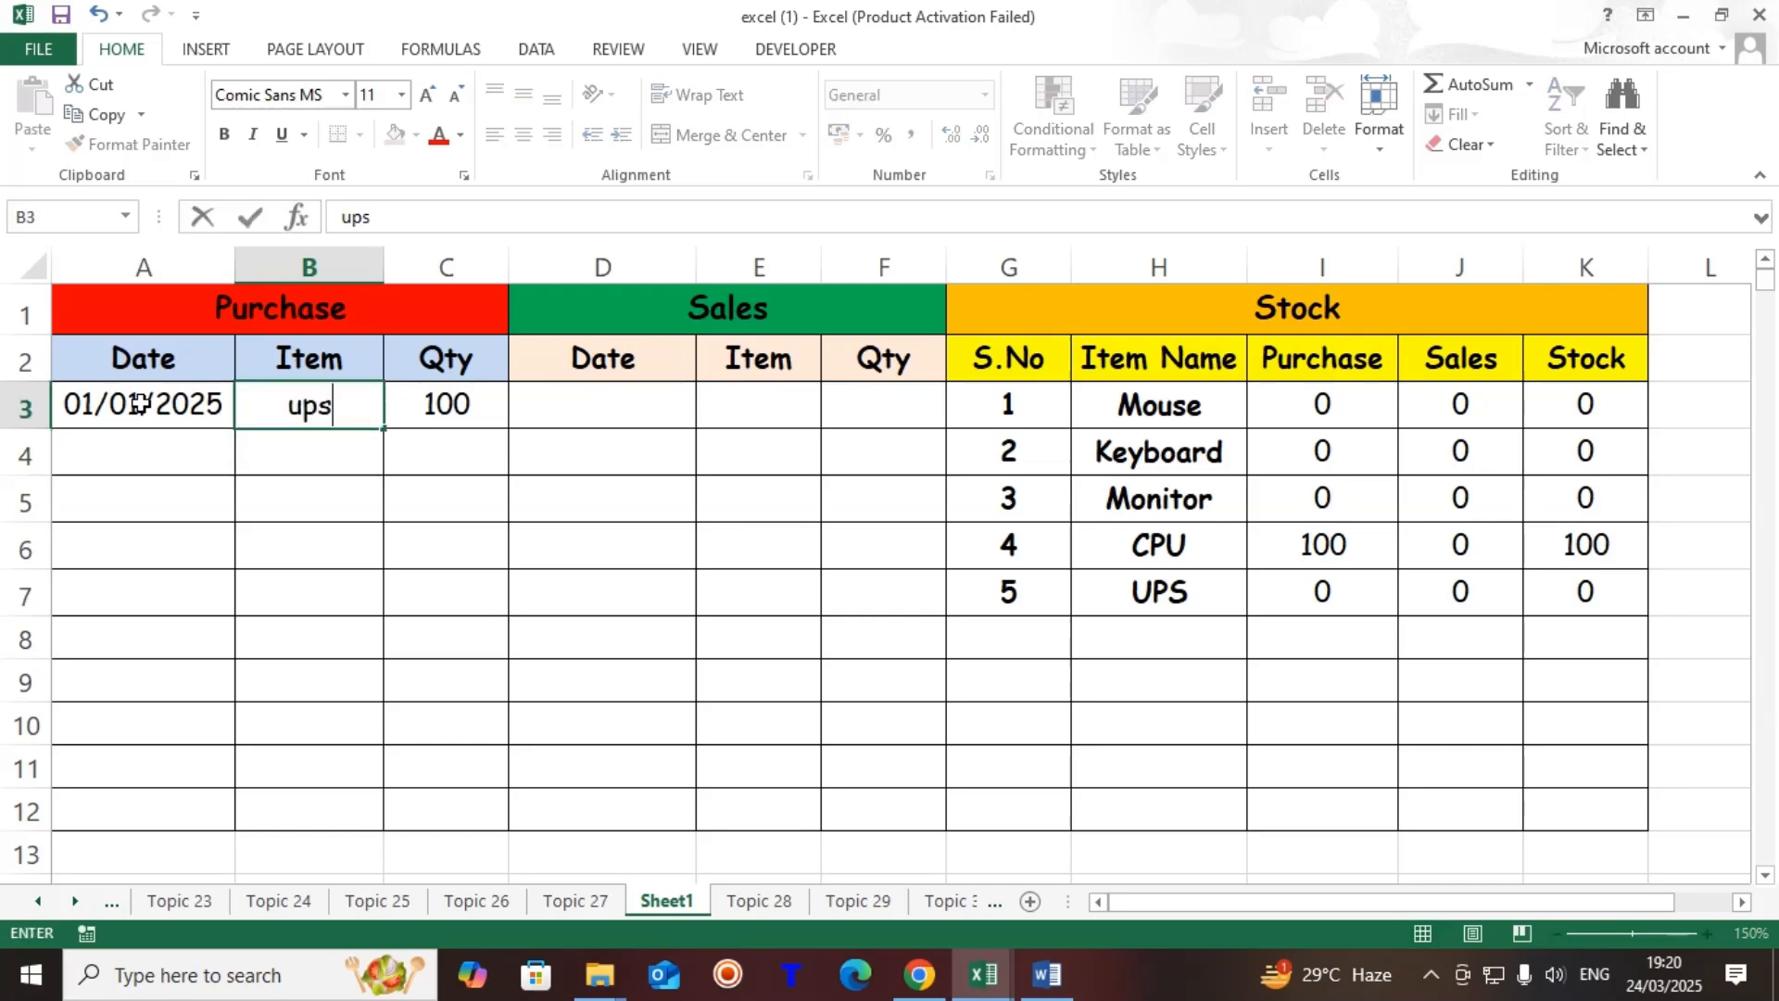
key(Return)
Enter the first sales record in D3:F3 with date 1-1-2025, item mouse and quantity 10
key(Right)
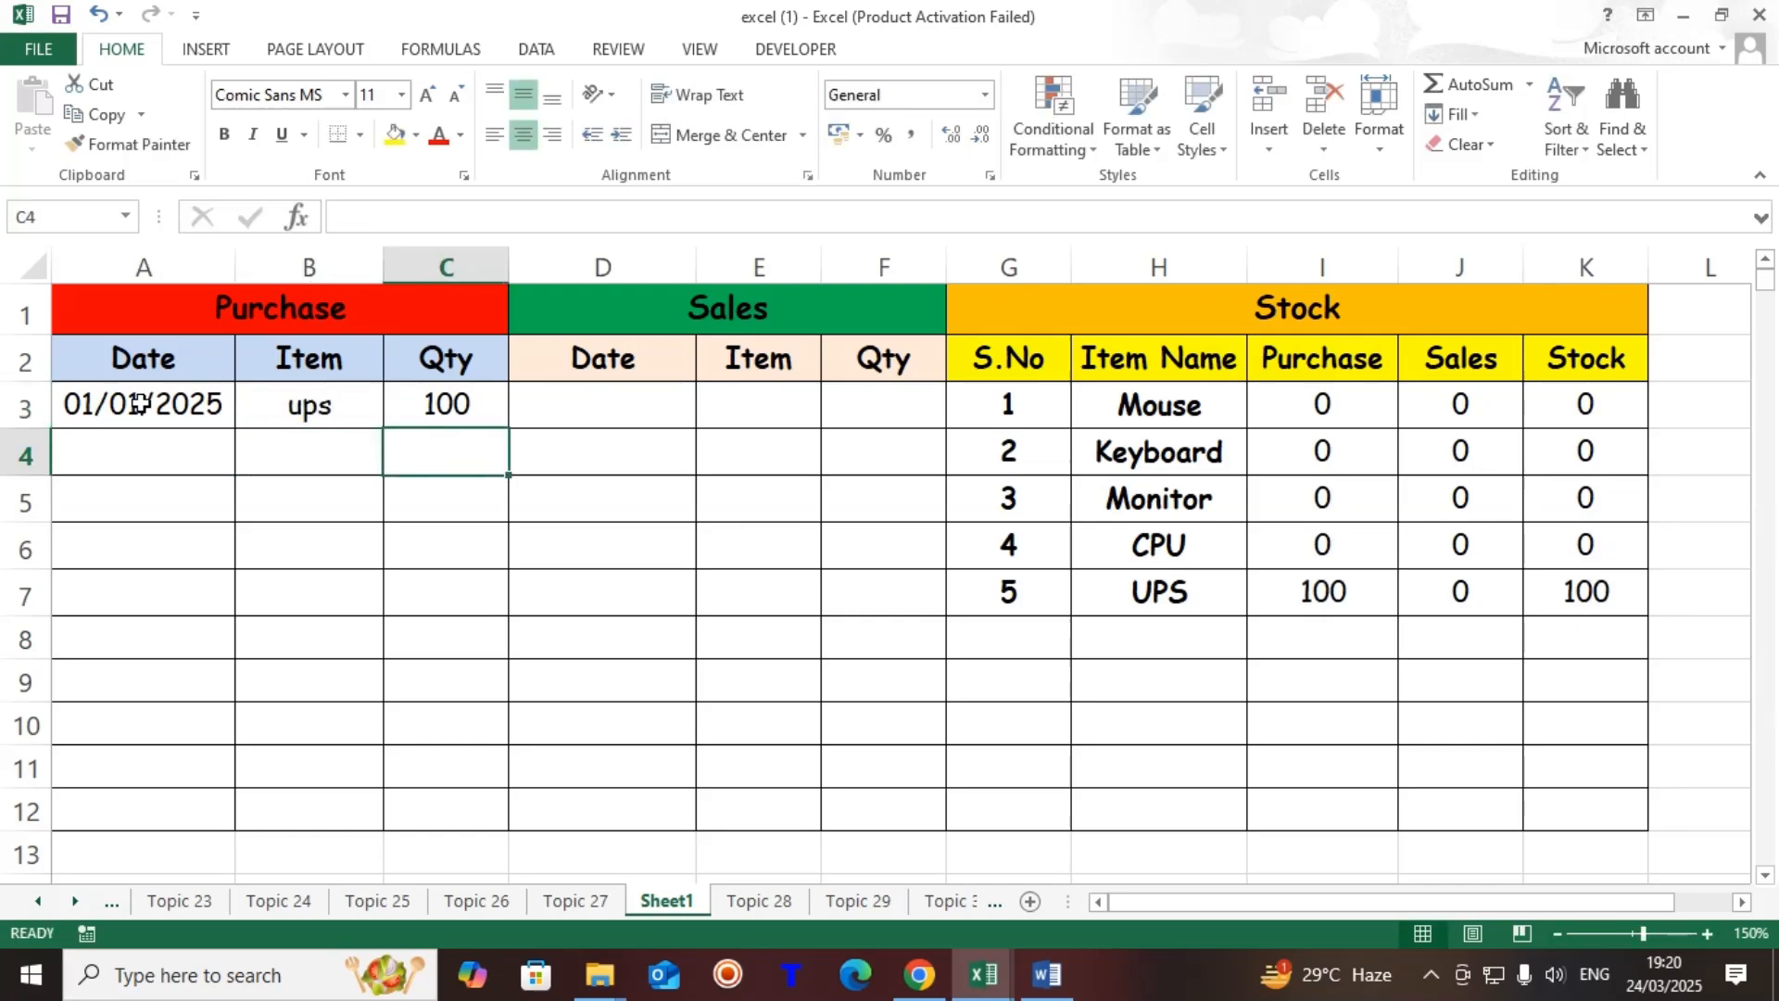
key(Up)
key(Right)
text(1-1-2025)
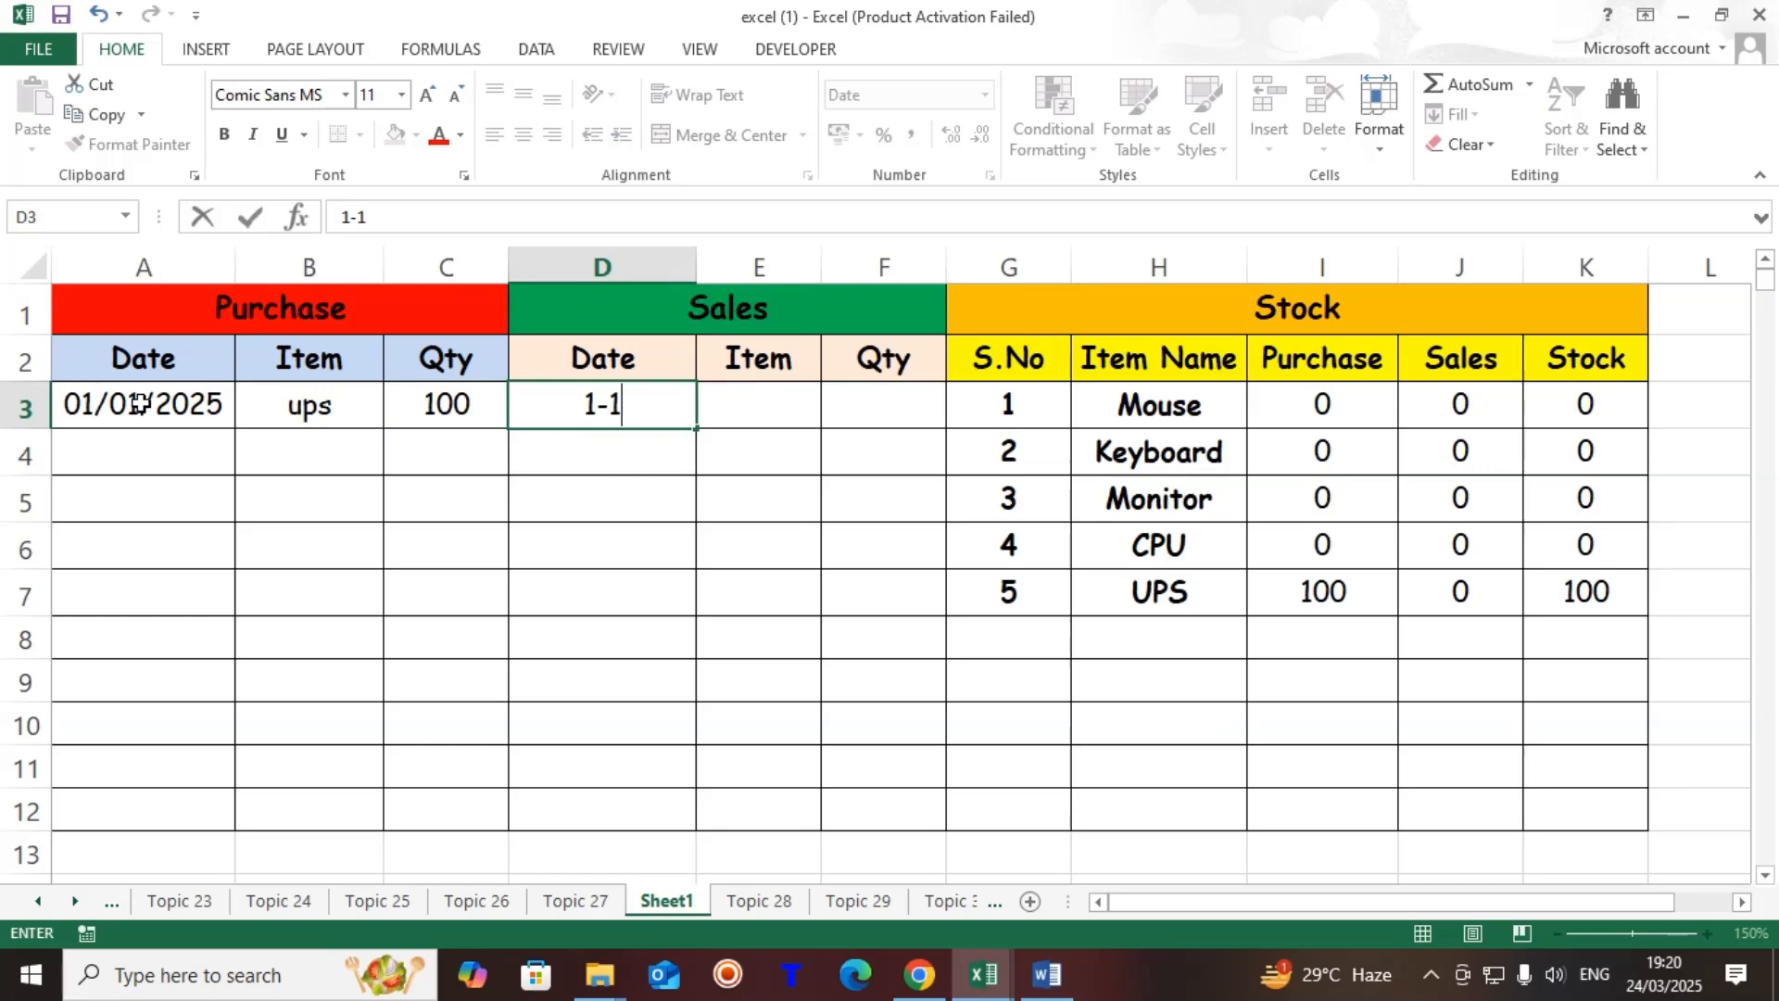
key(Tab)
text(mouse)
key(Tab)
text(10)
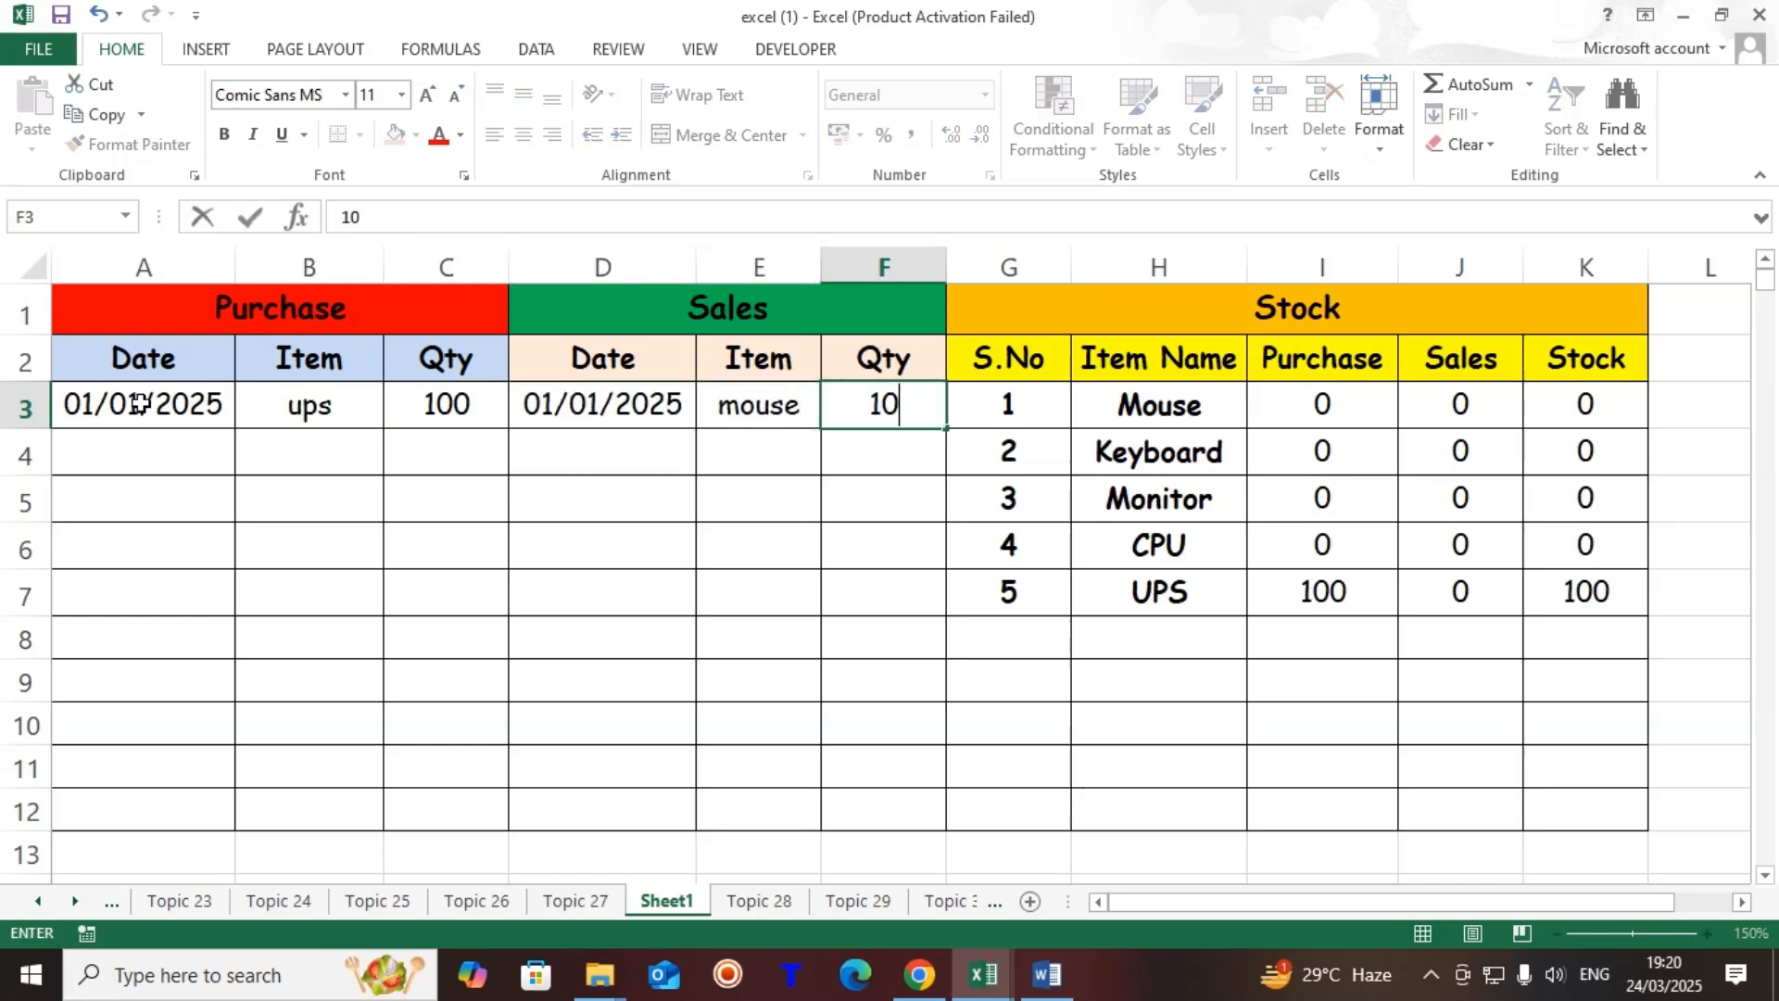
key(Return)
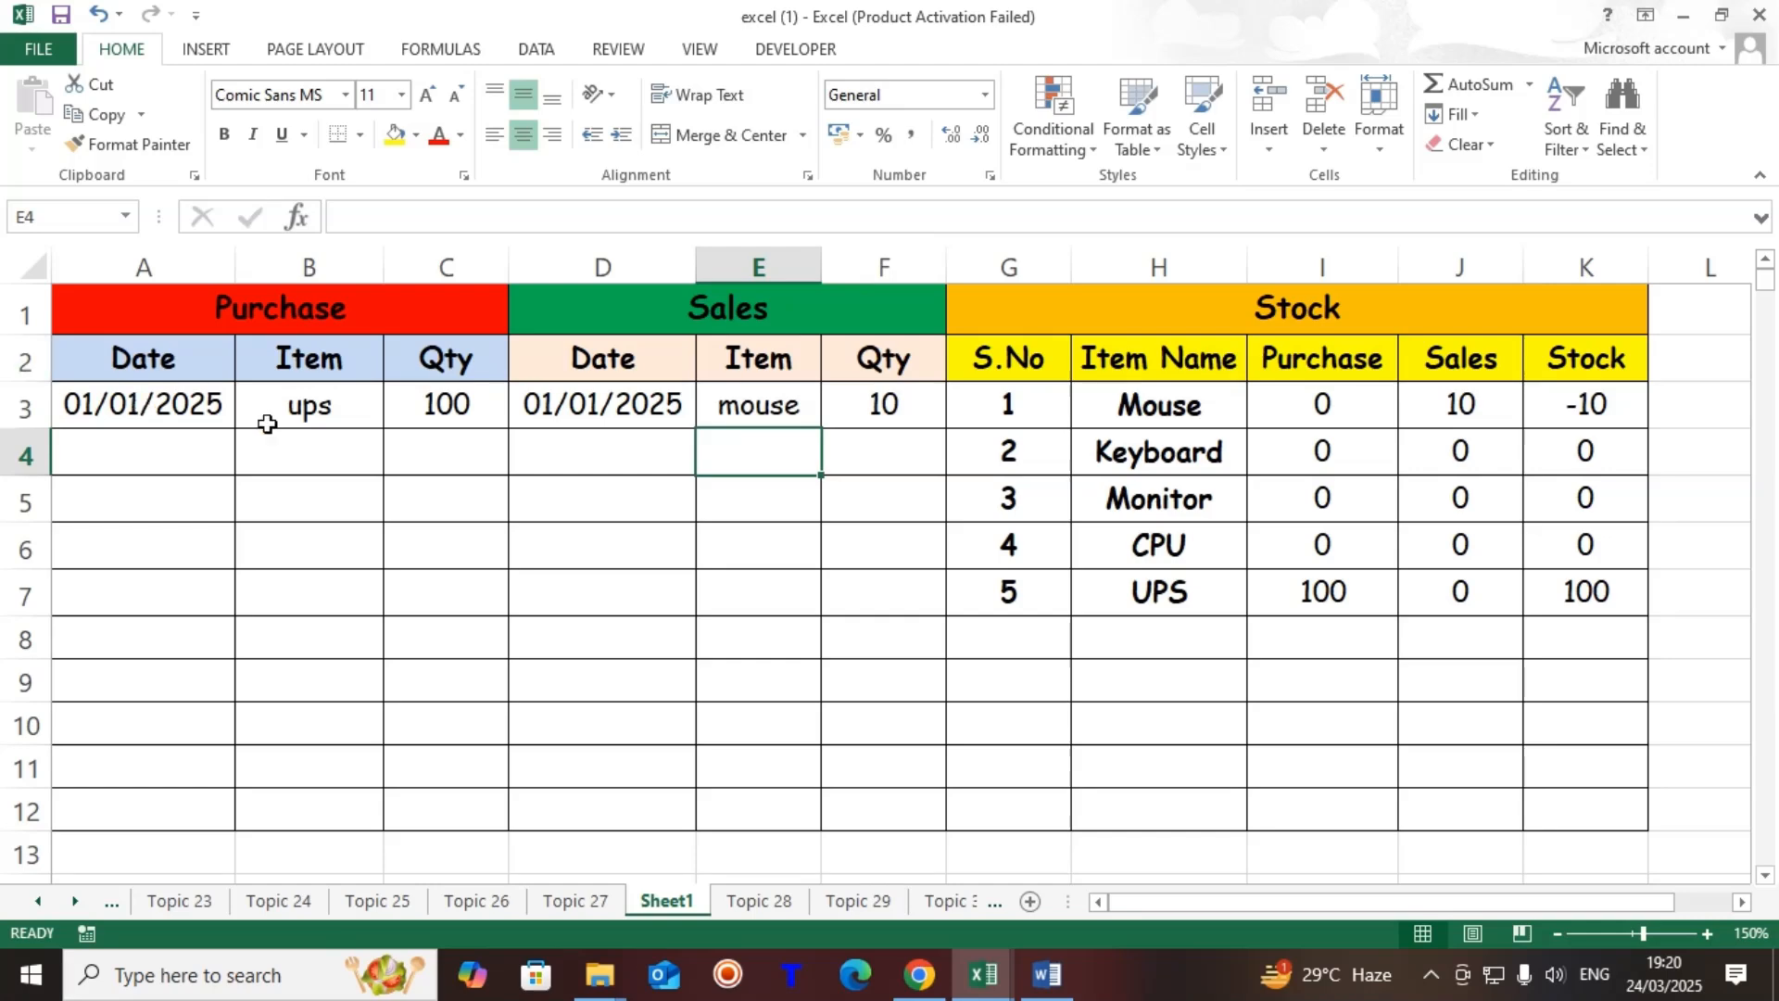
Change the purchase item in B3 to mouse
click(297, 417)
text(mouse)
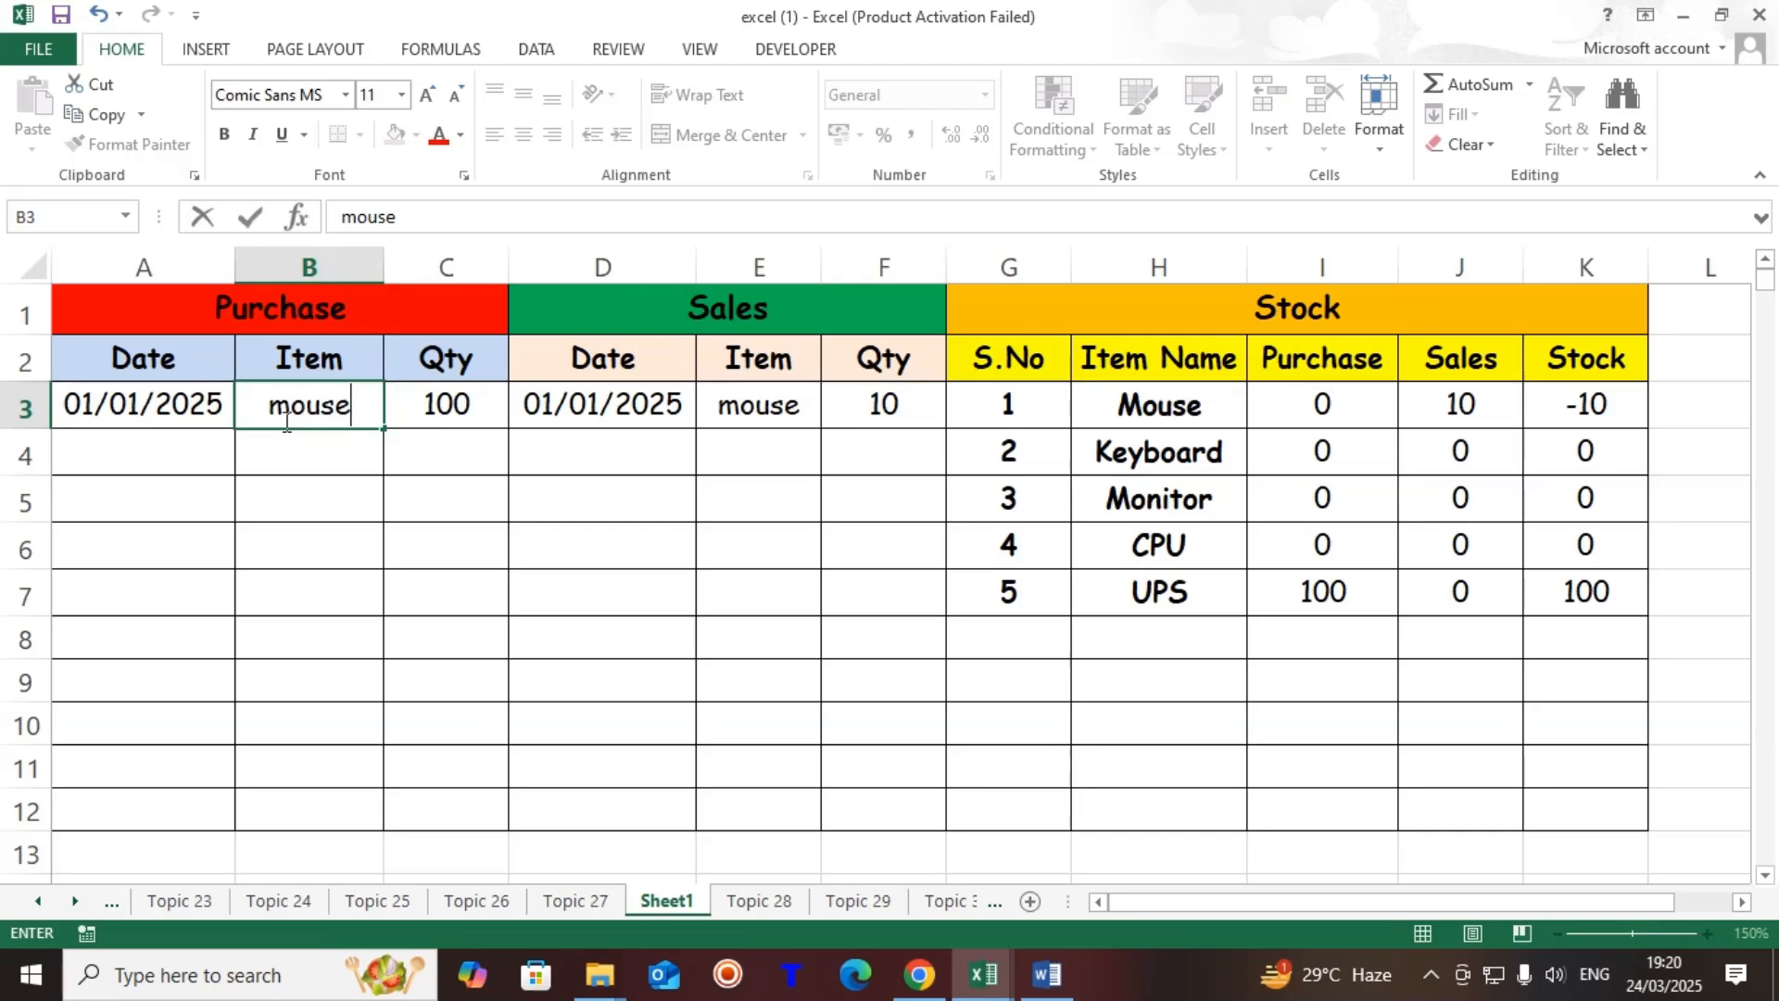
key(Return)
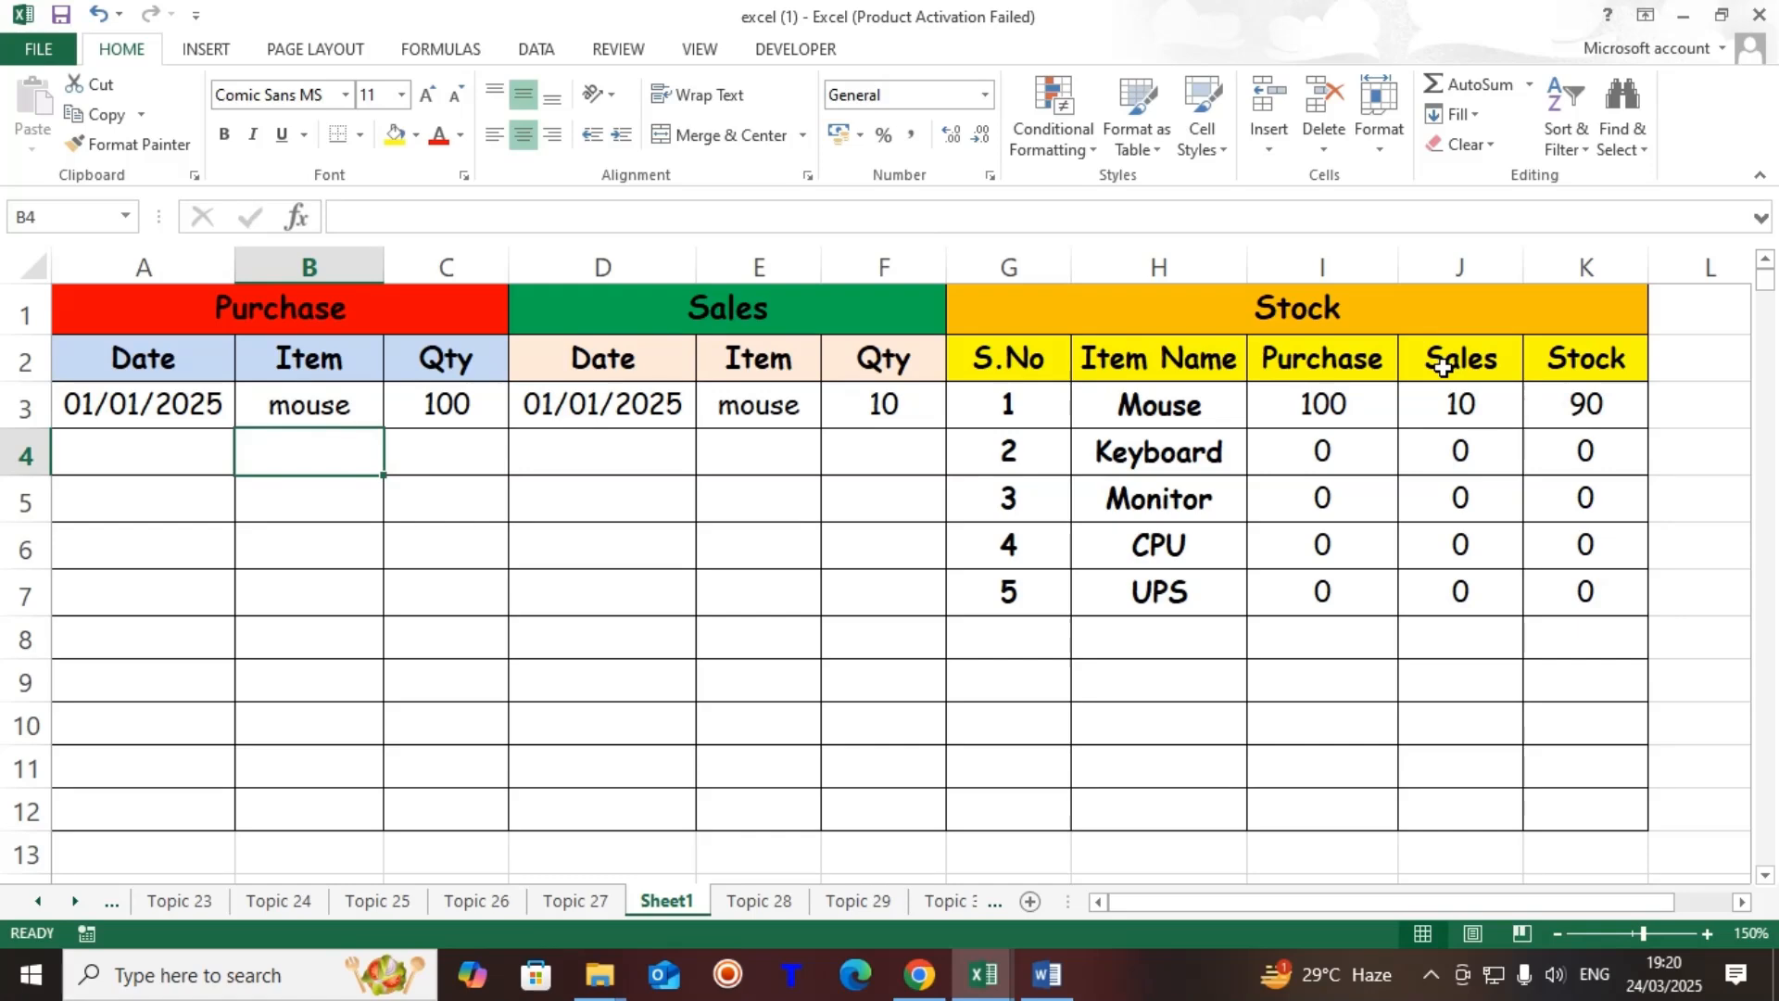
Open the Topic 28 sheet and review the purchase, sales and stock formula notes below the table
scroll(779, 667, down, 4)
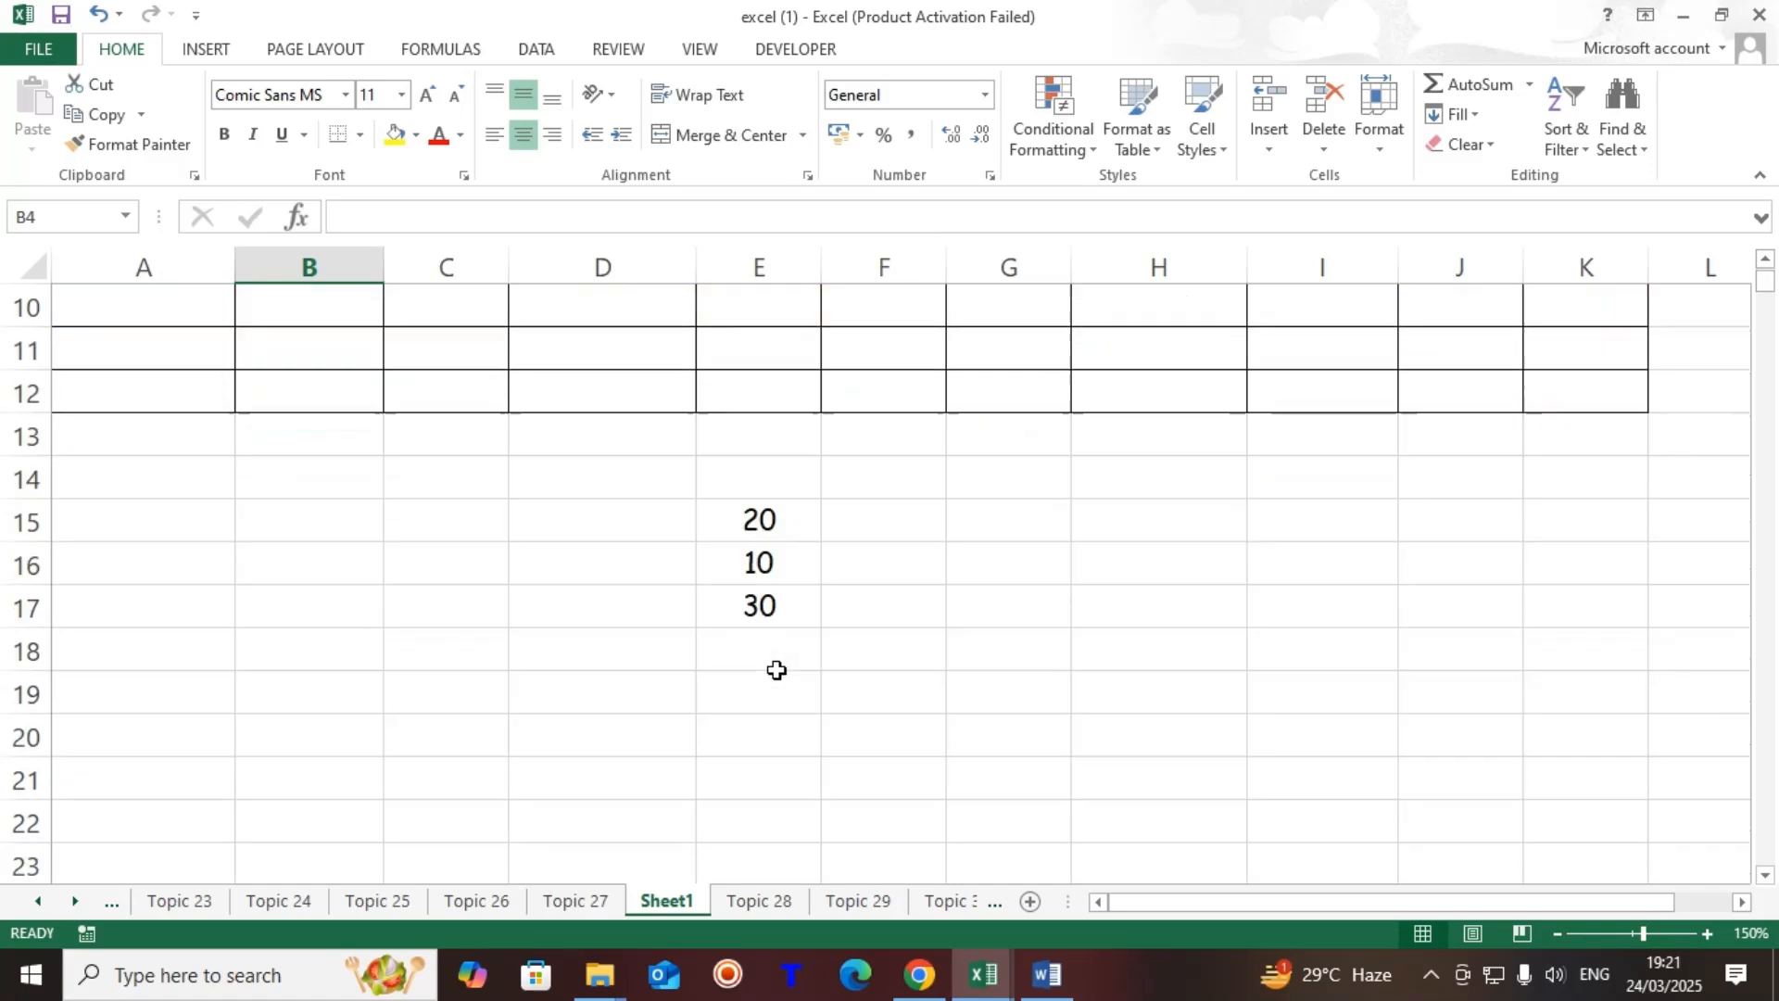
click(766, 904)
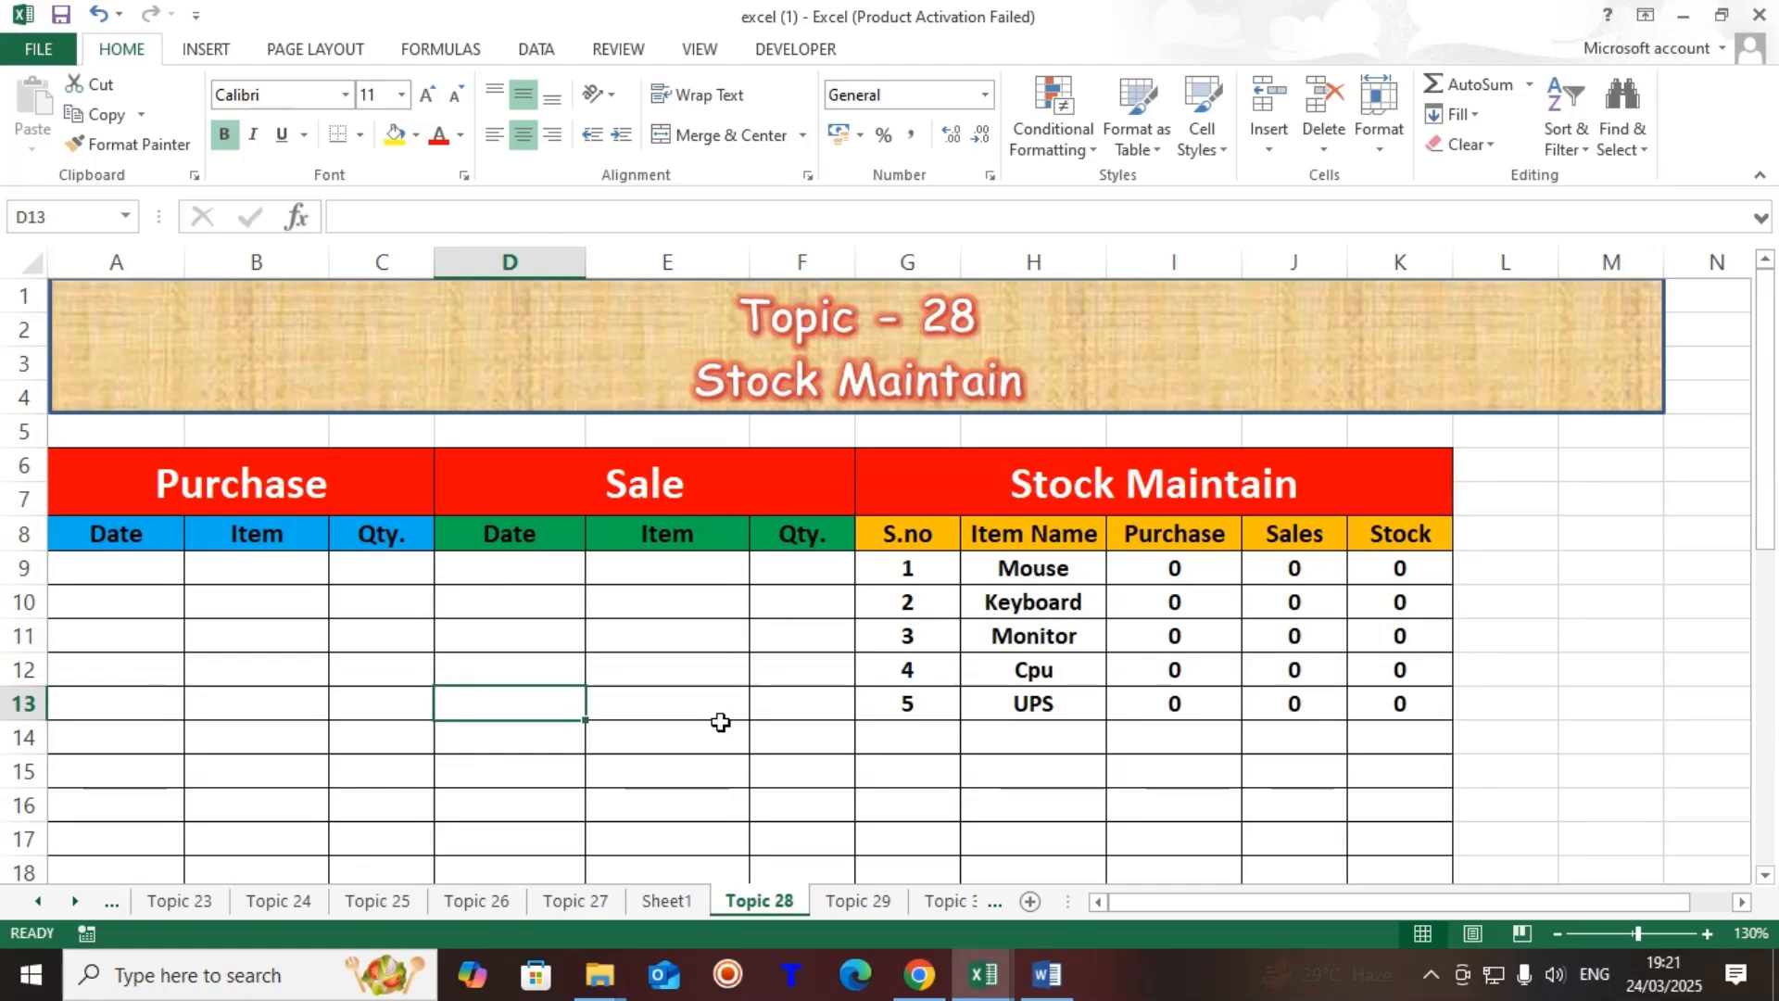
scroll(721, 719, down, 6)
scroll(723, 721, down, 1)
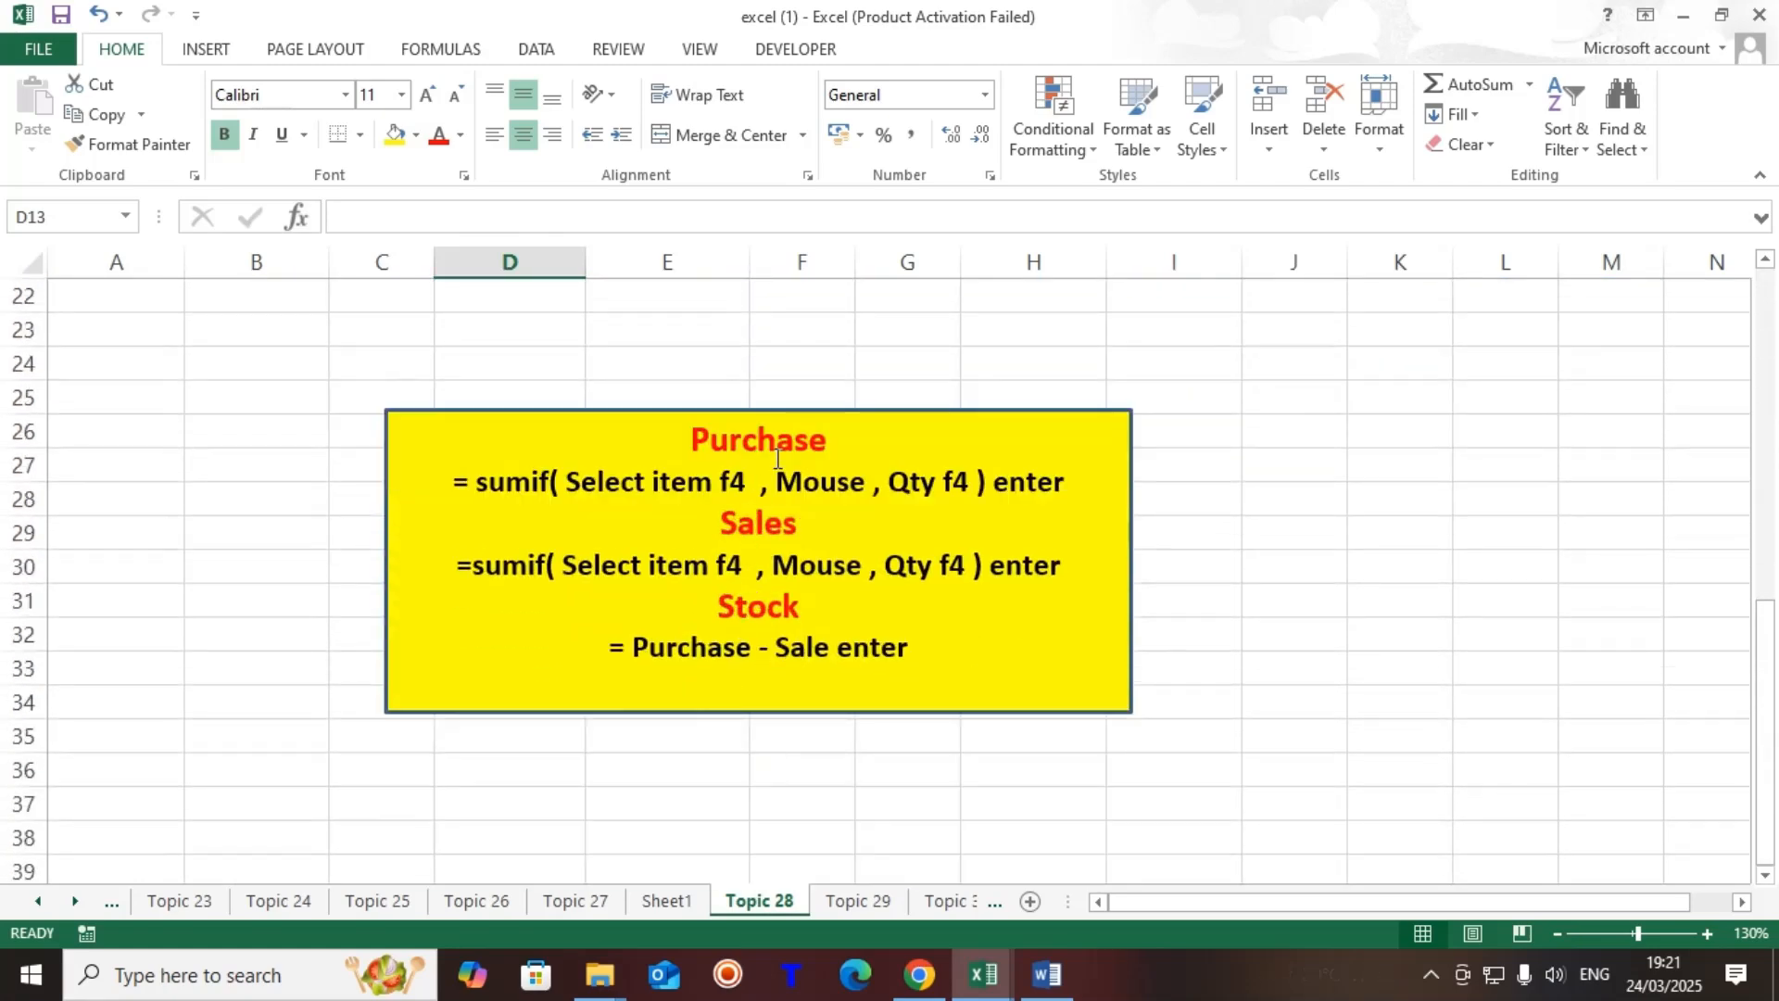